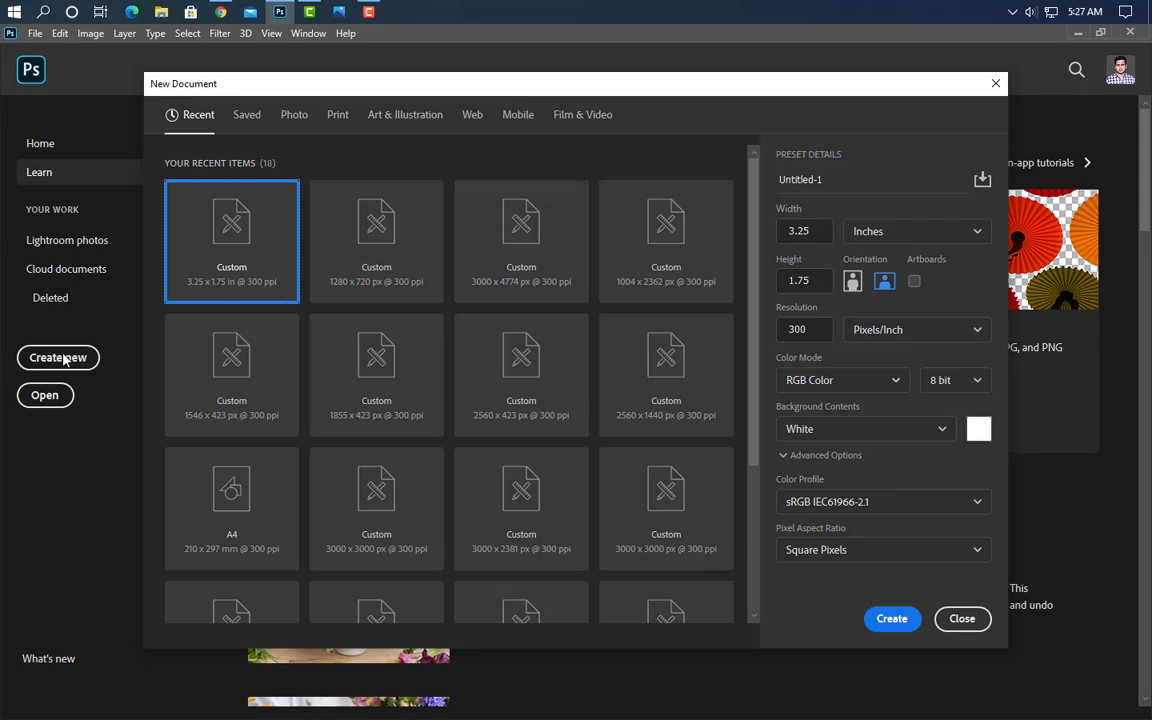
# Create a new document named "Facebook Cover Design" measuring 850 by 314 pixels.
pyautogui.click(839, 180)
pyautogui.write('Facebook Cover Design')
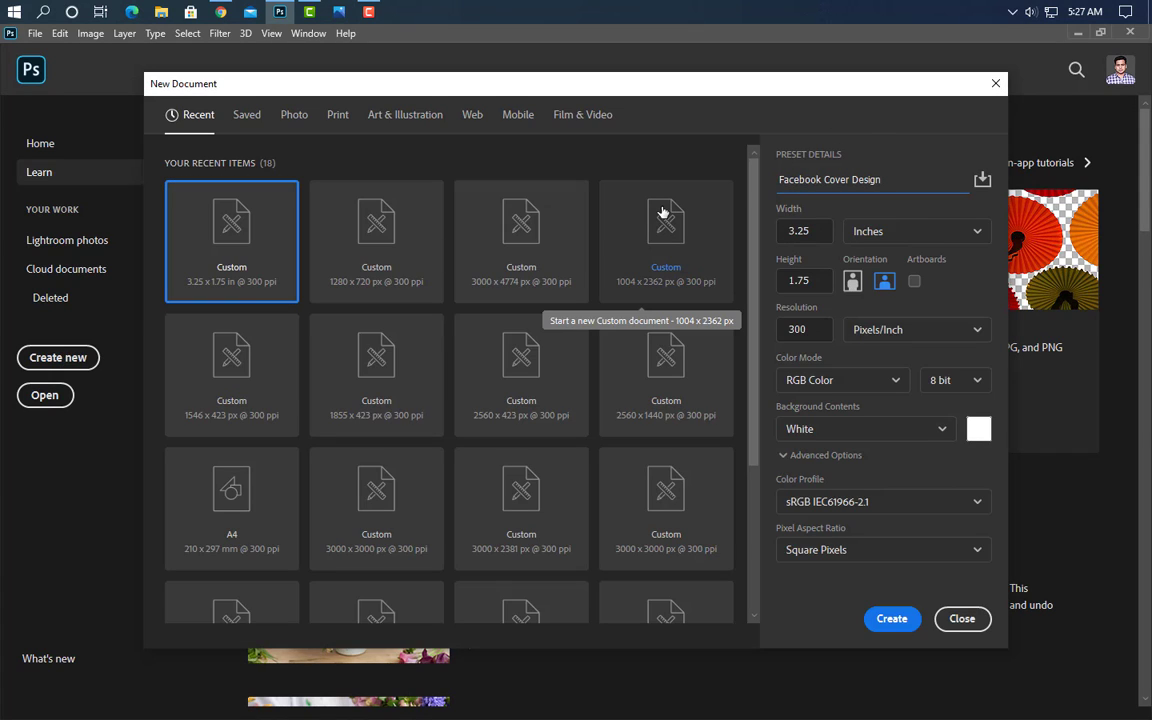
pyautogui.click(887, 230)
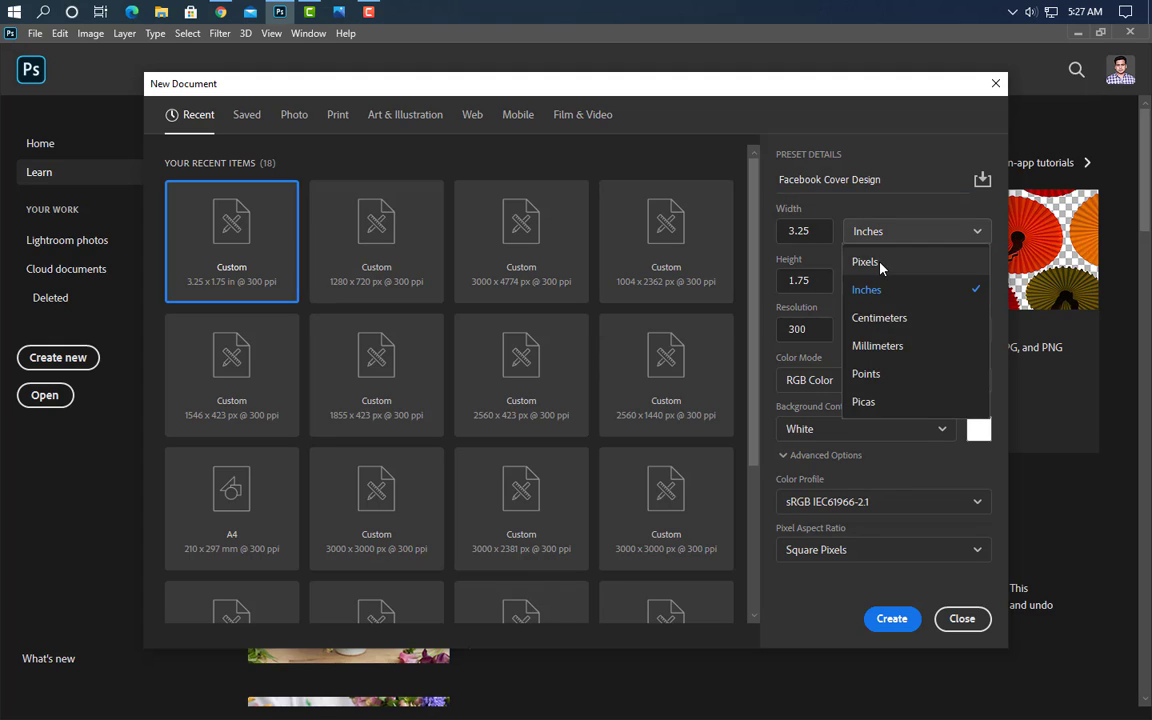
pyautogui.click(866, 262)
pyautogui.click(779, 230)
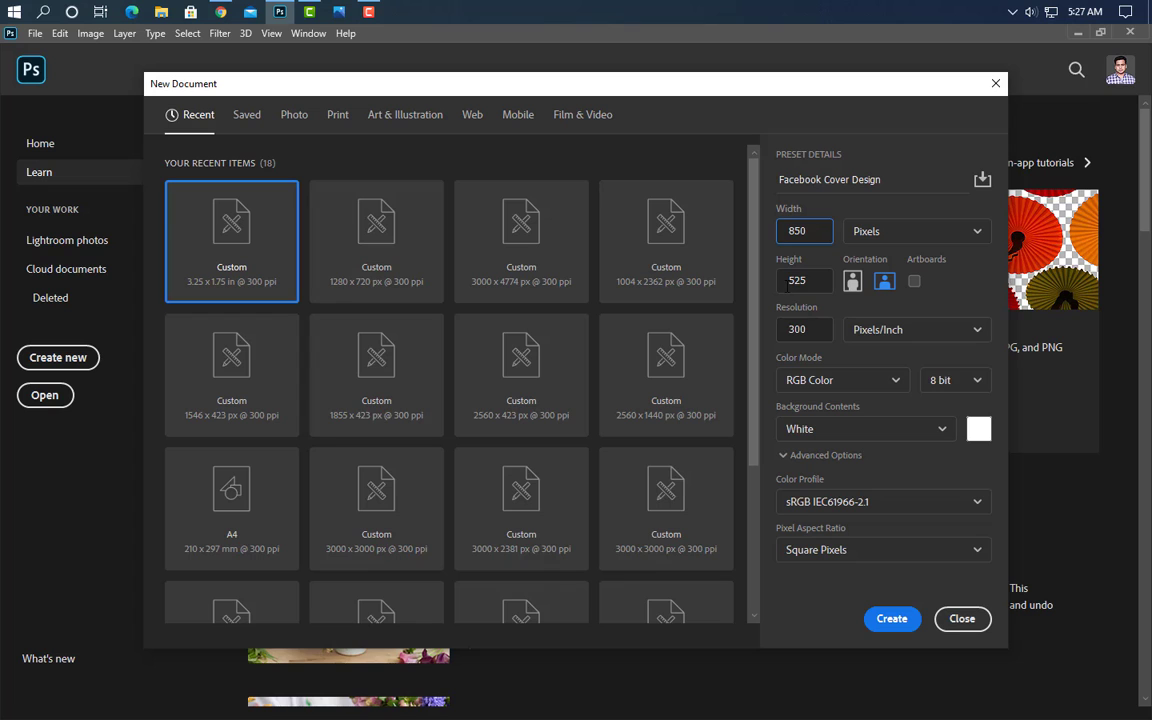
pyautogui.write('850')
pyautogui.click(817, 282)
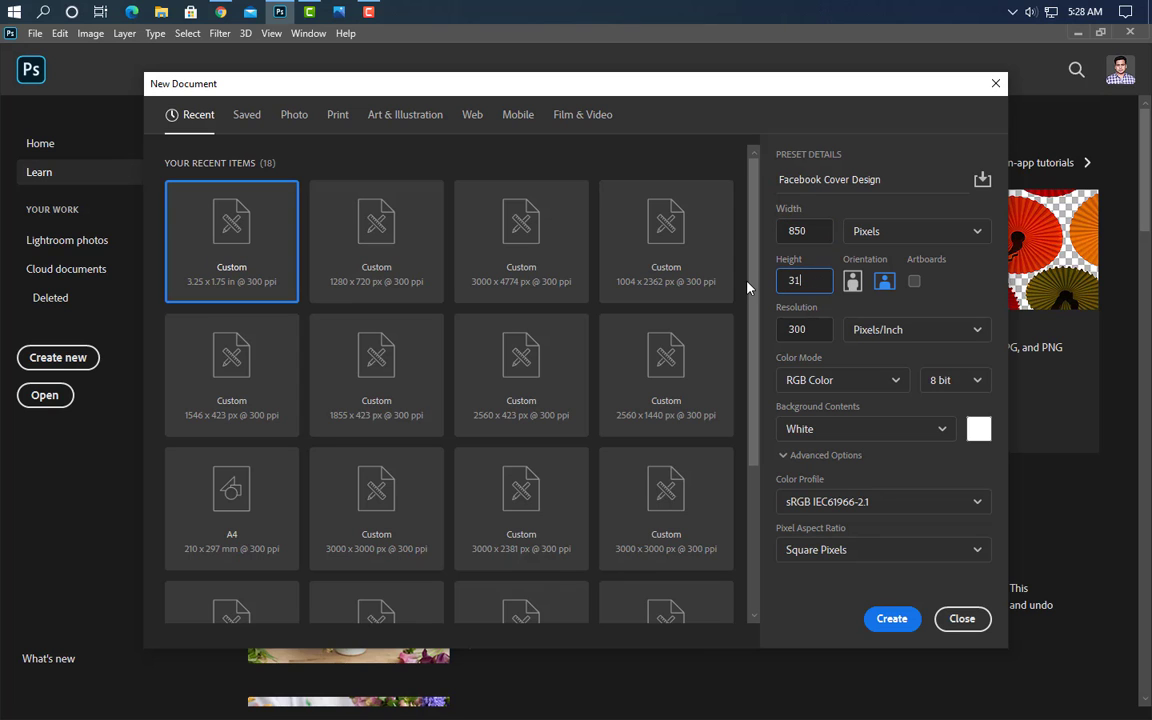
pyautogui.write('314')
pyautogui.click(891, 619)
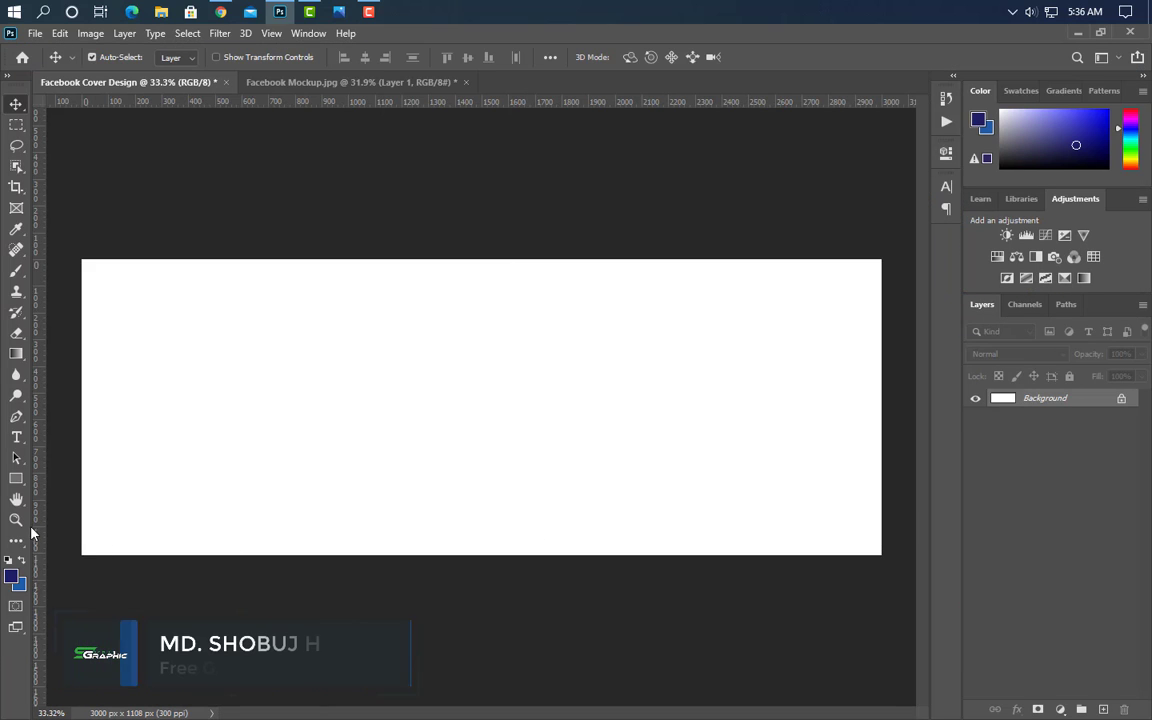
# Draw a dark blue rectangle about 3054 by 1165 px covering the whole canvas.
pyautogui.click(16, 478)
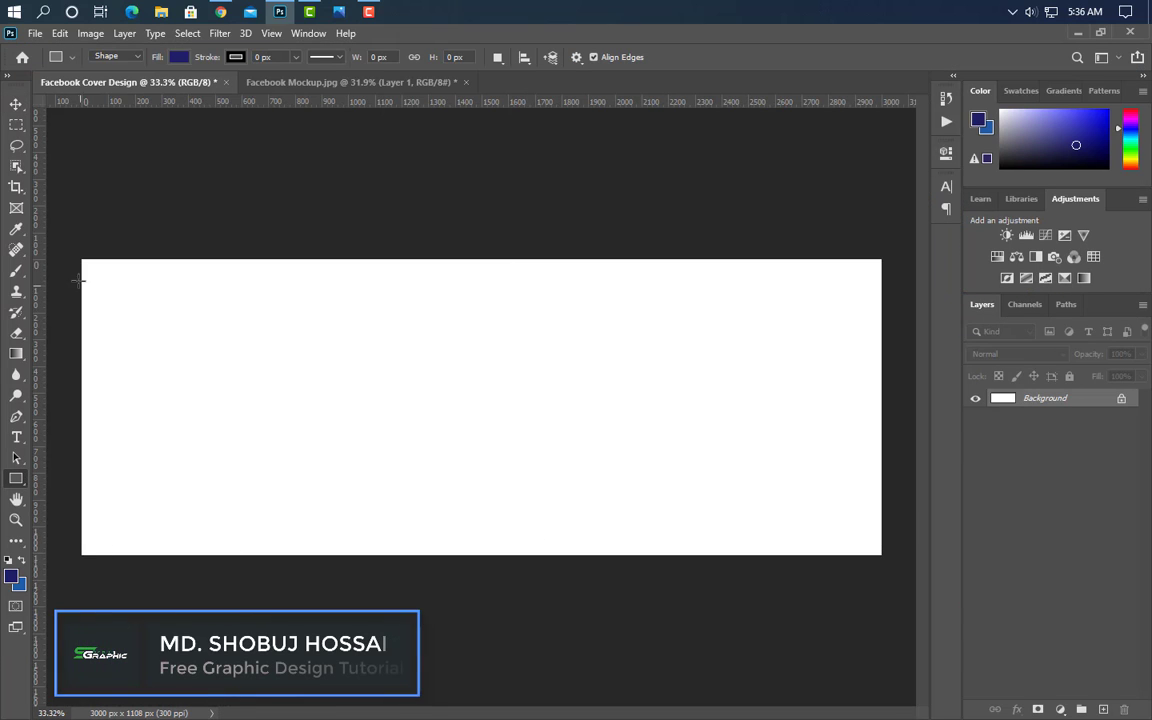
pyautogui.moveTo(76, 254)
pyautogui.mouseDown()
pyautogui.moveTo(905, 535)
pyautogui.moveTo(889, 563)
pyautogui.mouseUp()
pyautogui.click(901, 147)
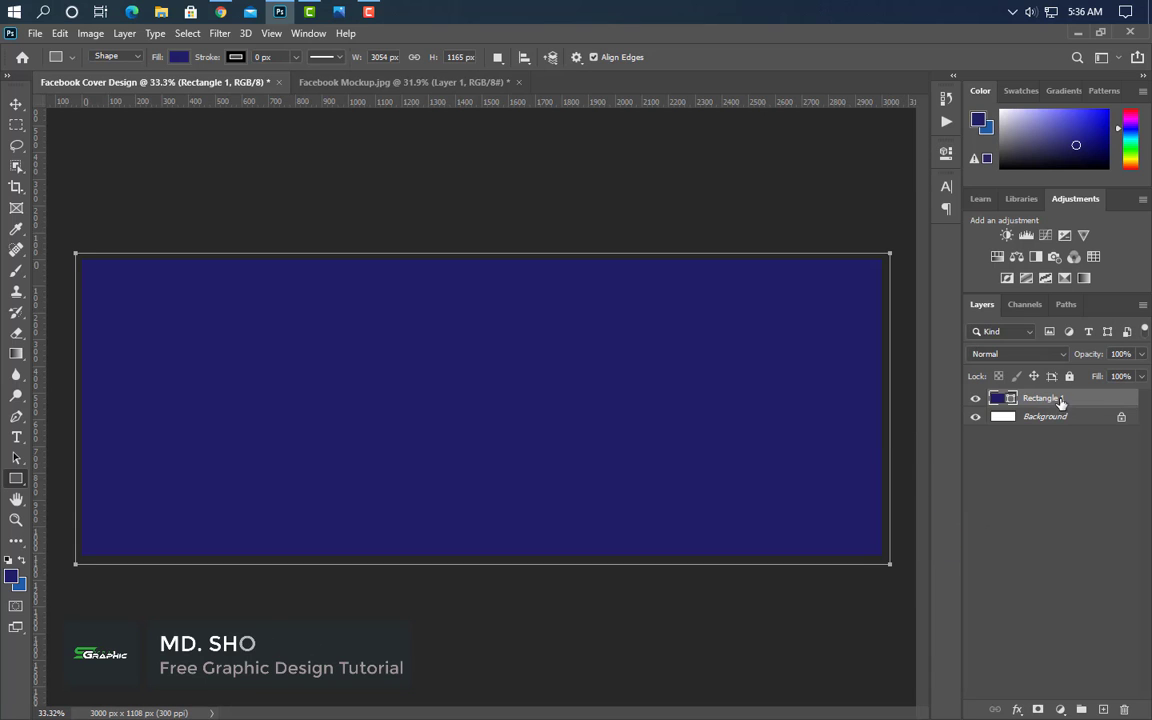
# Apply a linear Gradient Overlay to the background rectangle, running from colour 1f1f66 to 1f5ca7.
pyautogui.press('h')
pyautogui.hotkey('alt', 'l')
pyautogui.press('y')
pyautogui.press('n')
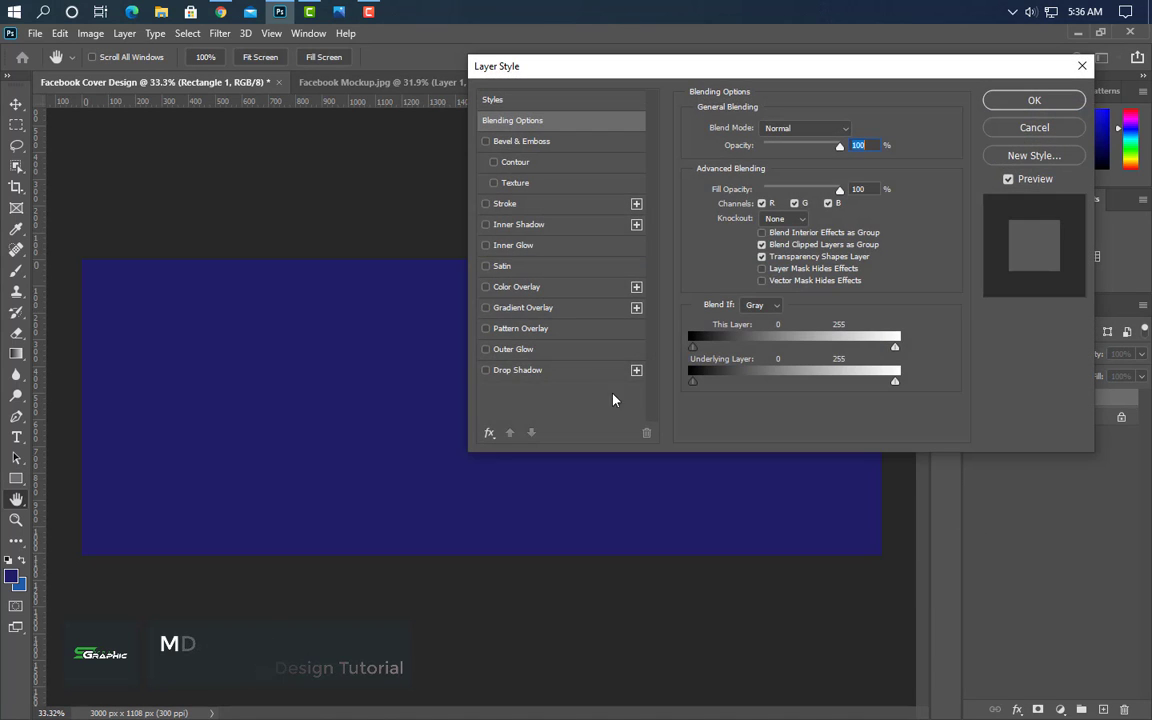
pyautogui.click(564, 312)
pyautogui.click(790, 165)
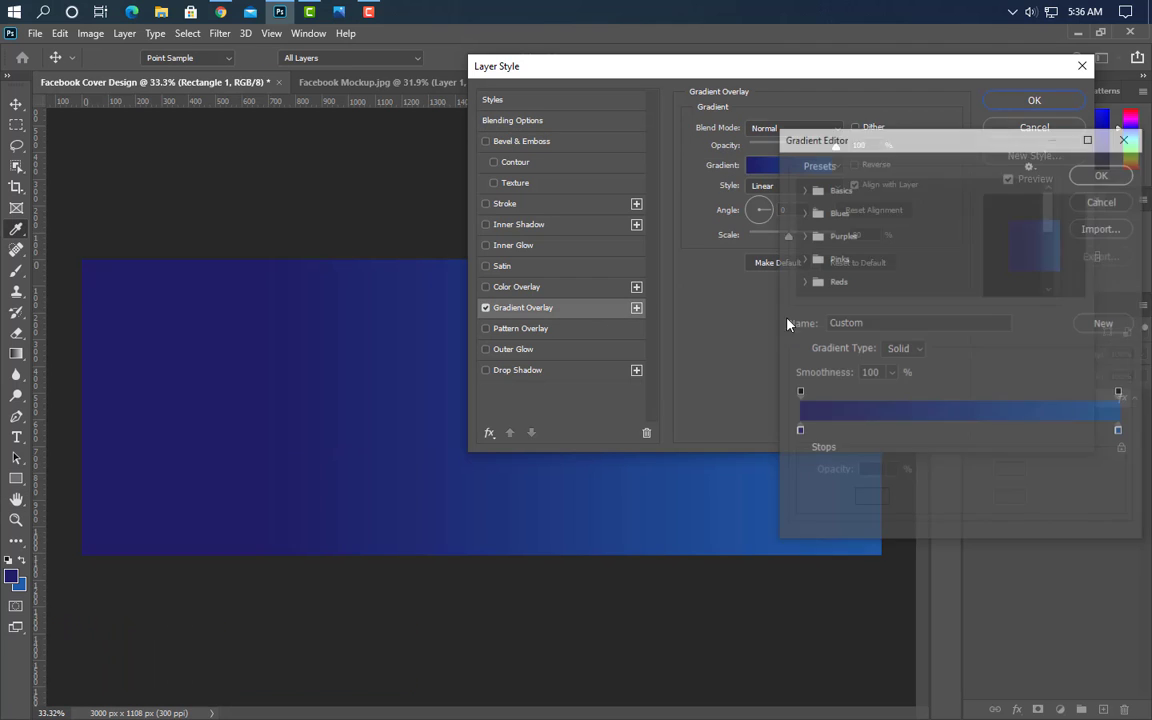
pyautogui.doubleClick(798, 433)
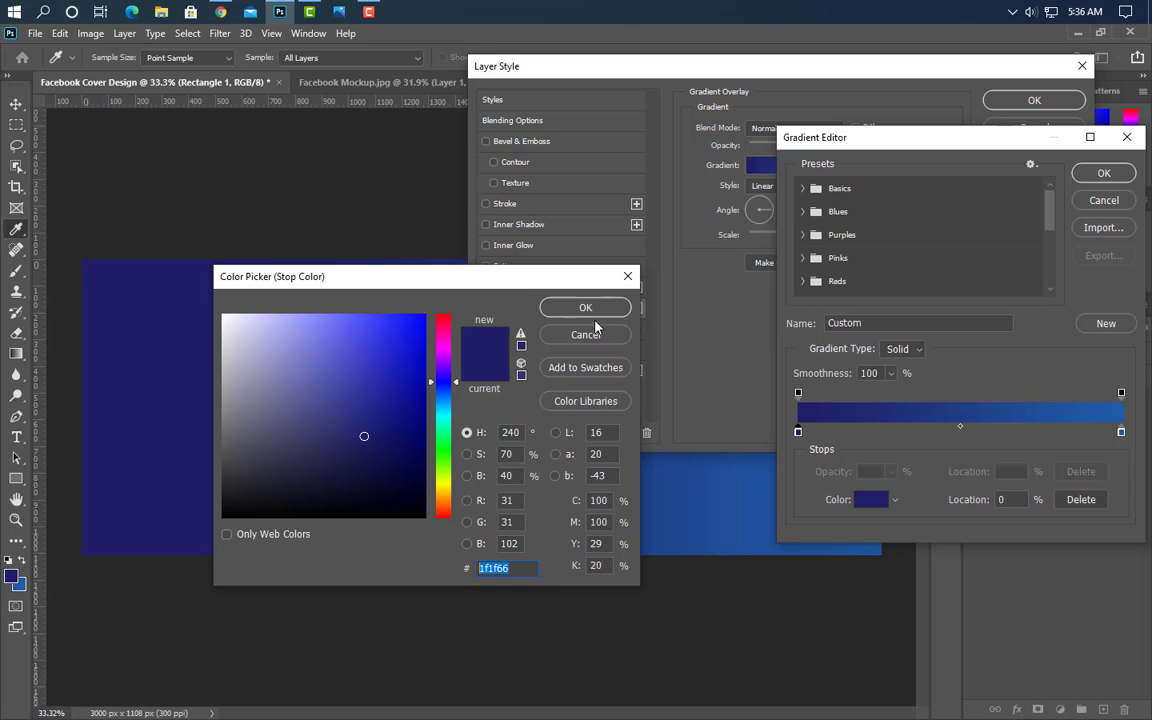
pyautogui.click(585, 307)
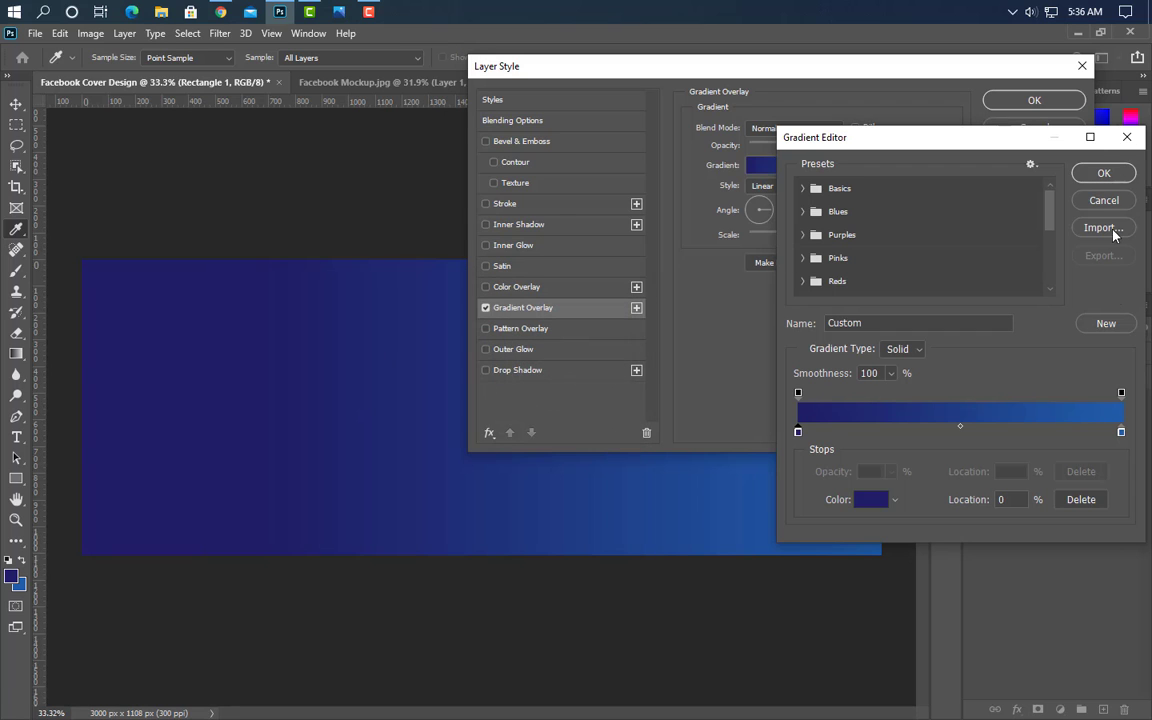
pyautogui.doubleClick(1121, 432)
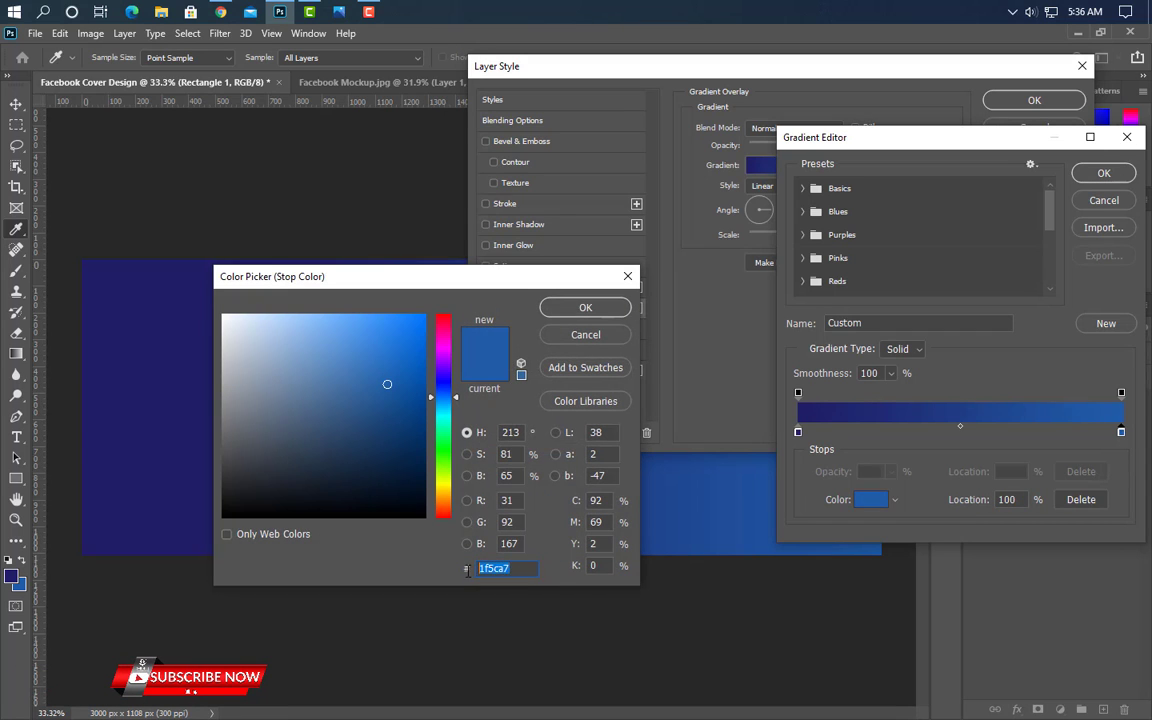
pyautogui.click(585, 307)
pyautogui.click(1111, 173)
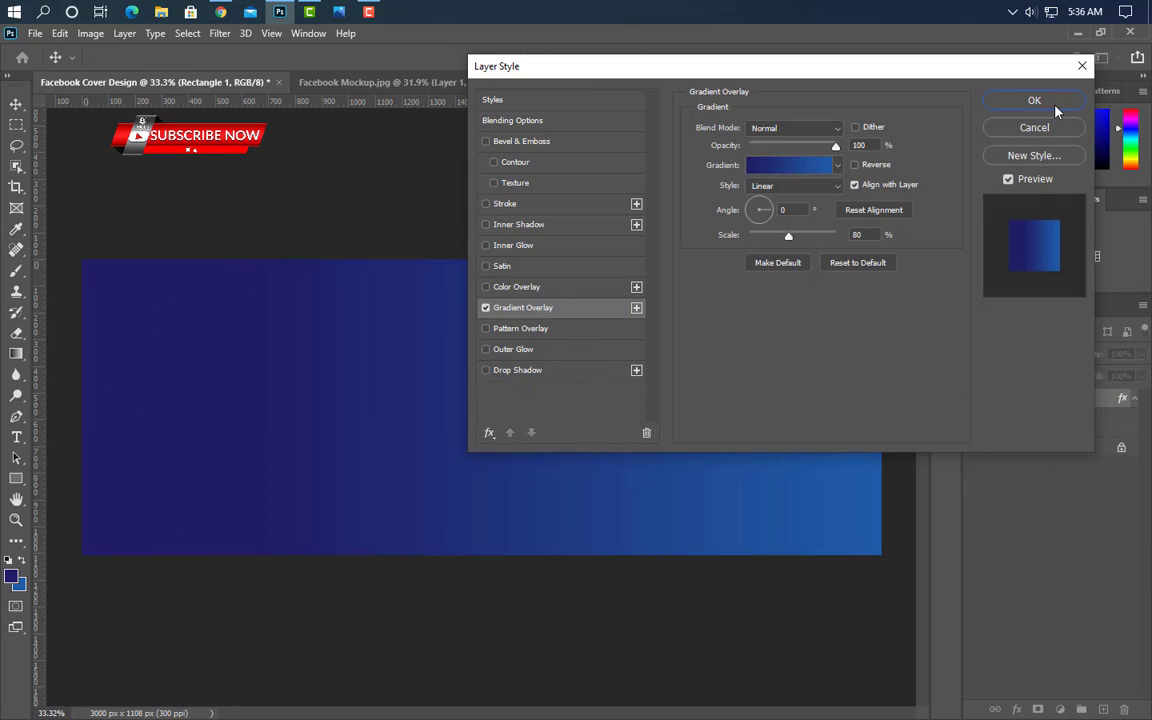
pyautogui.click(1036, 104)
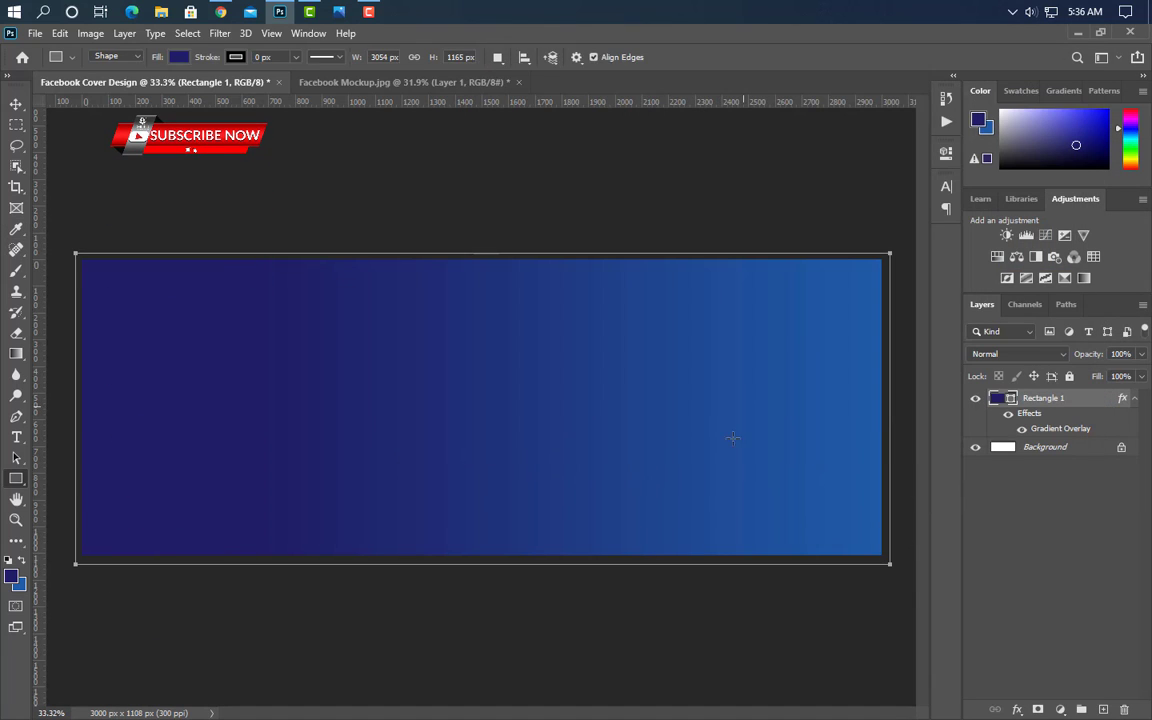
# Draw a circle about 865 px in diameter with the Ellipse tool on the left part of the canvas.
pyautogui.click(16, 478)
pyautogui.click(82, 510)
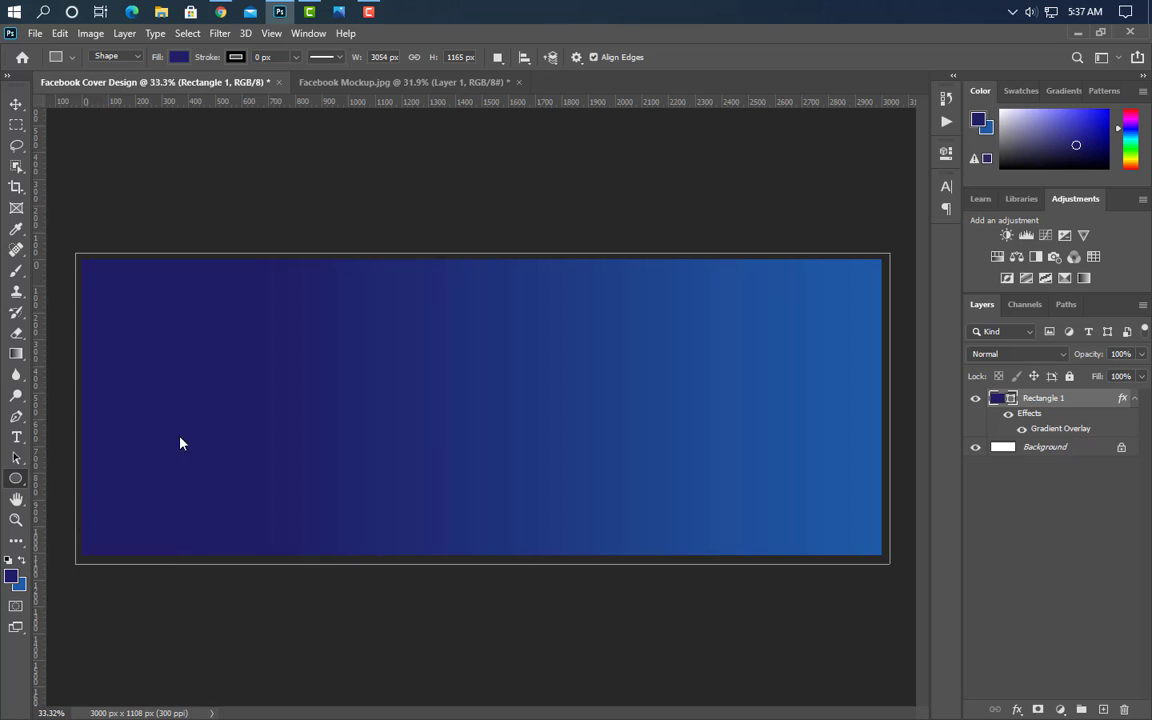
pyautogui.click(1103, 709)
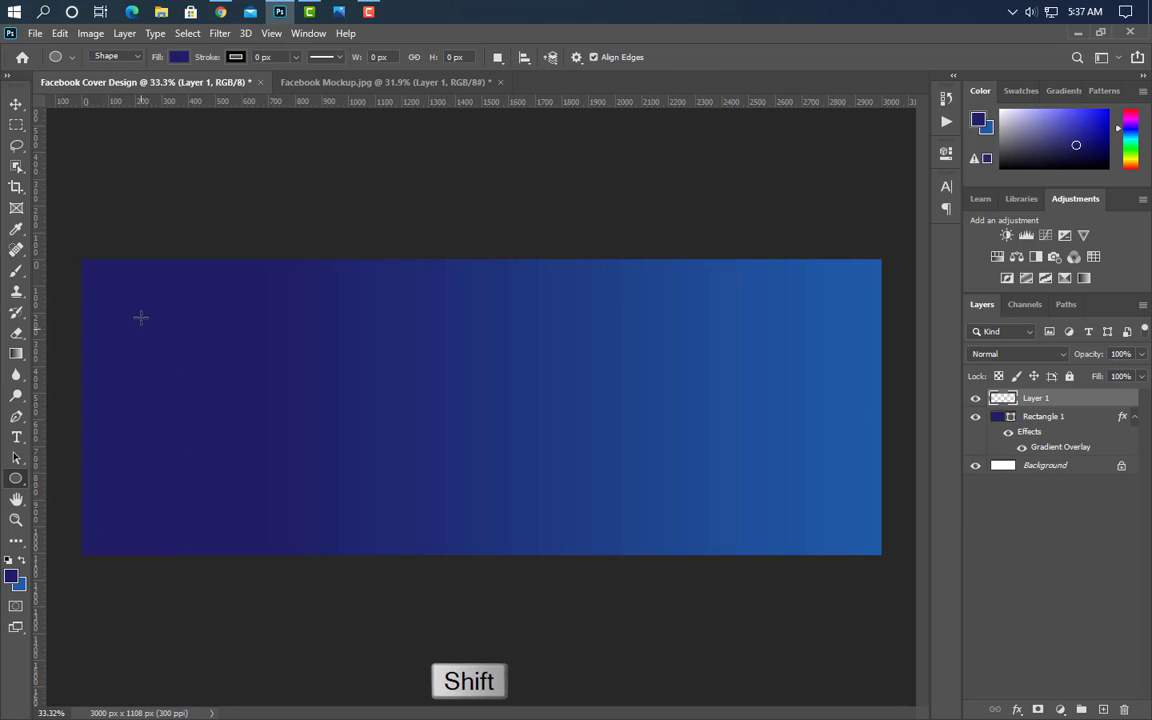
pyautogui.moveTo(141, 314); pyautogui.dragTo(442, 550)
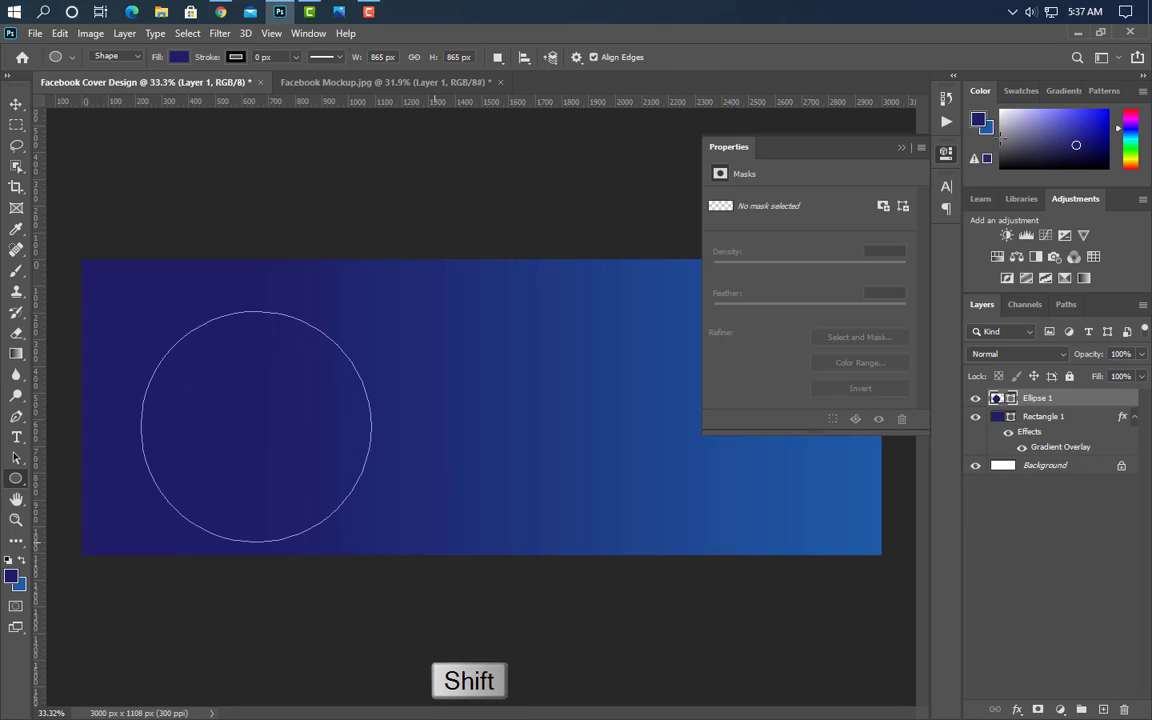
# Scale the circle to about 98.6% and shift it slightly to the left.
pyautogui.hotkey('ctrl', 't')
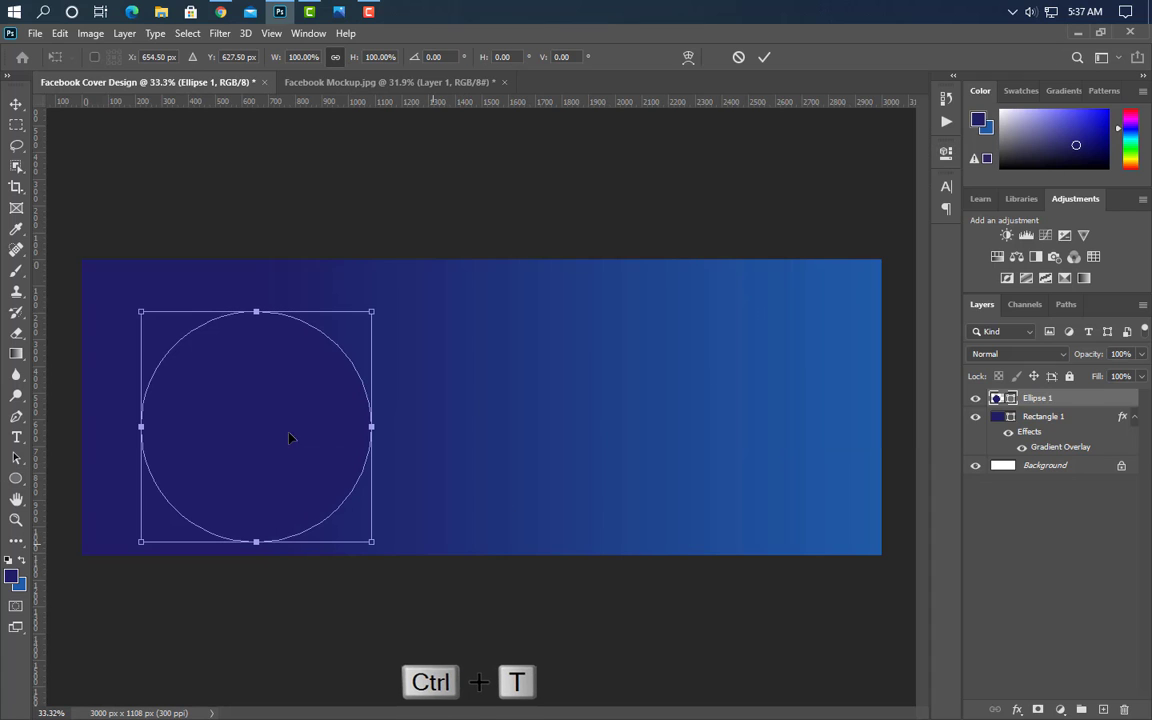
pyautogui.moveTo(257, 300); pyautogui.dragTo(257, 296)
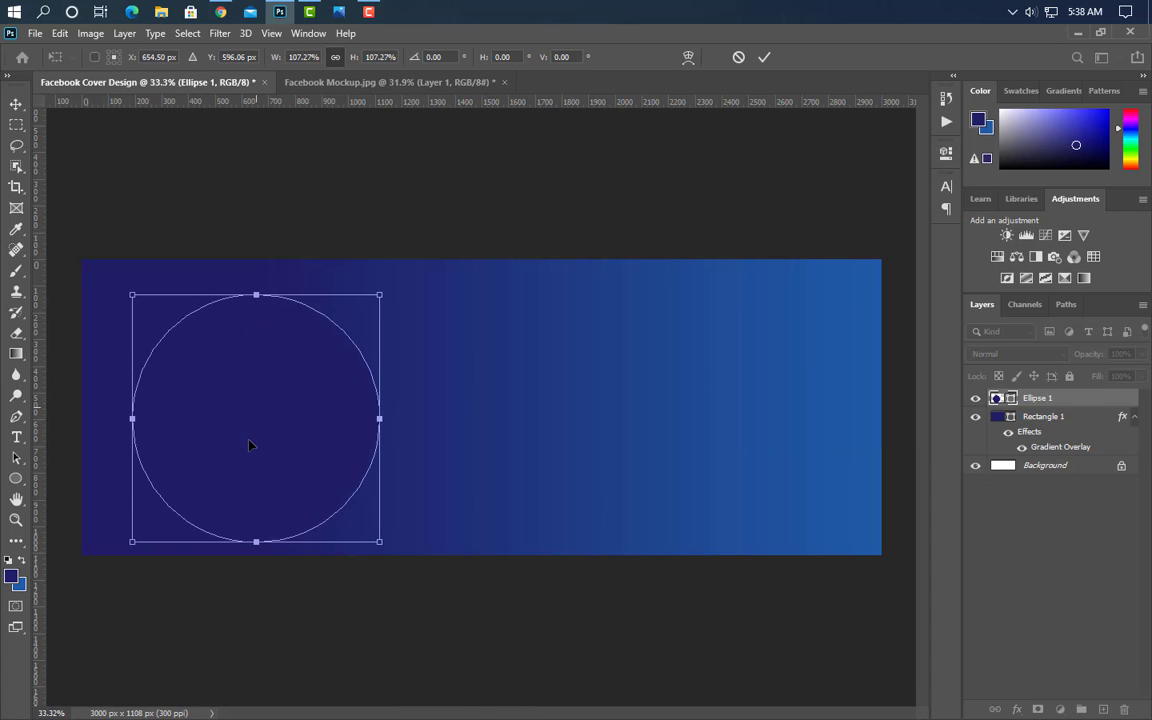
pyautogui.moveTo(249, 442); pyautogui.dragTo(227, 440)
pyautogui.click(763, 56)
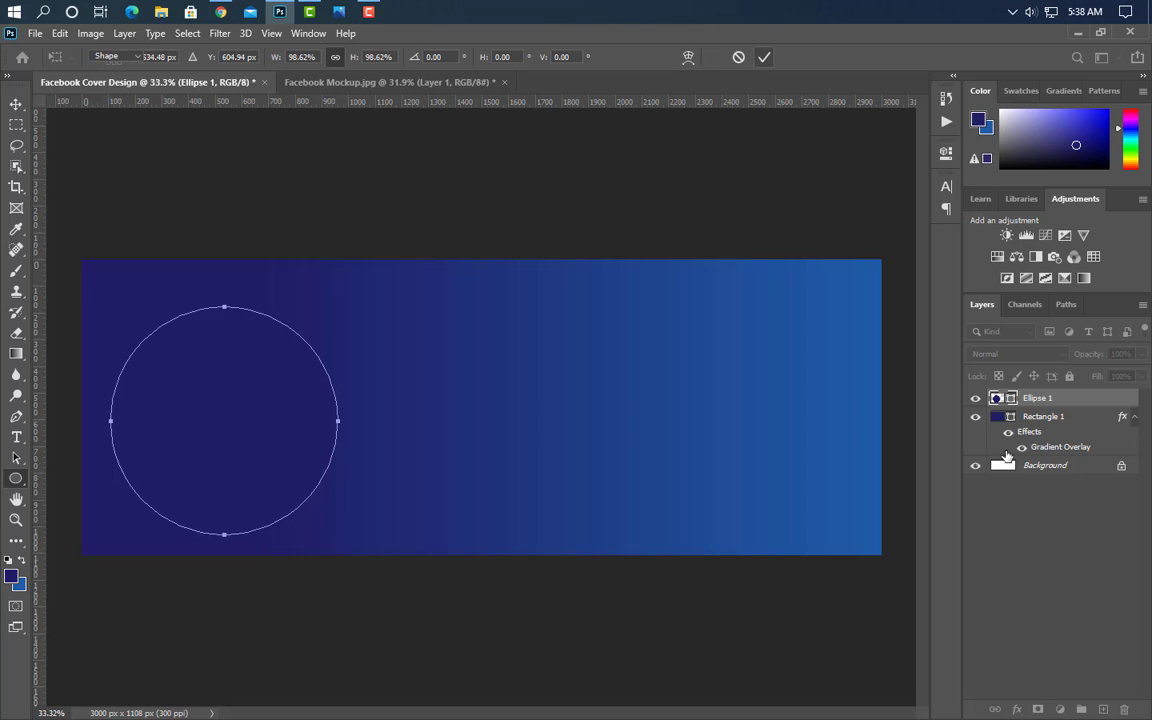
# Set the circle's fill colour to white, ffffff.
pyautogui.doubleClick(1012, 398)
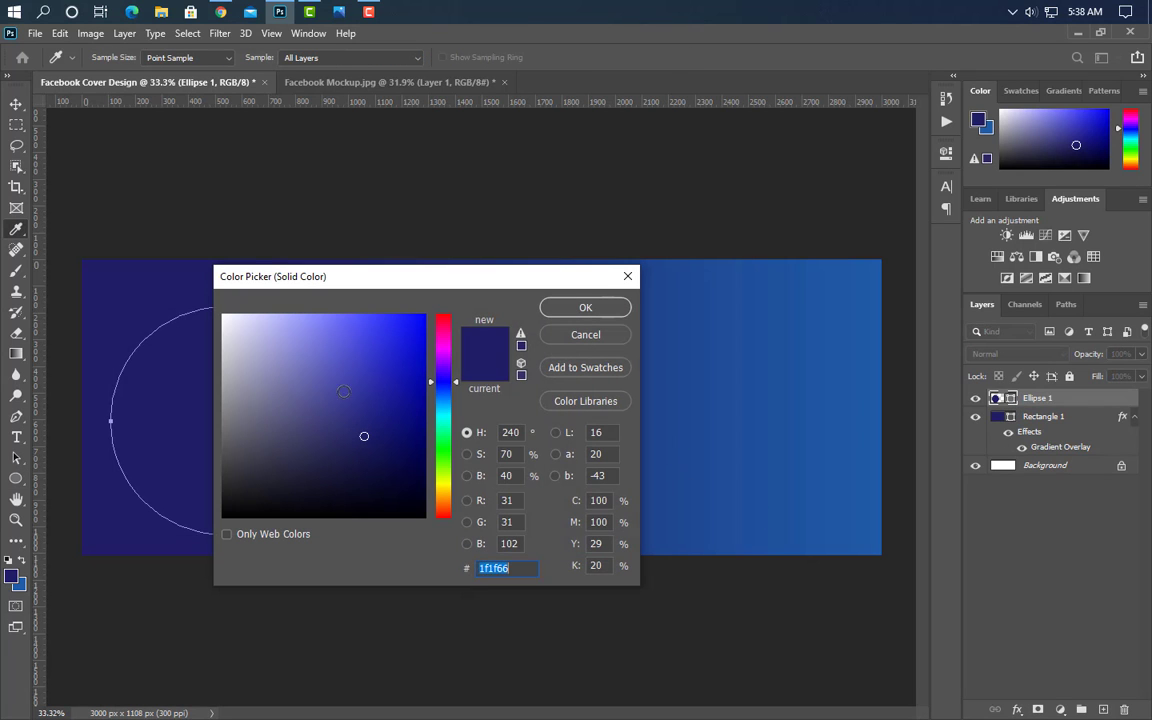
pyautogui.write('ffffff')
pyautogui.click(590, 308)
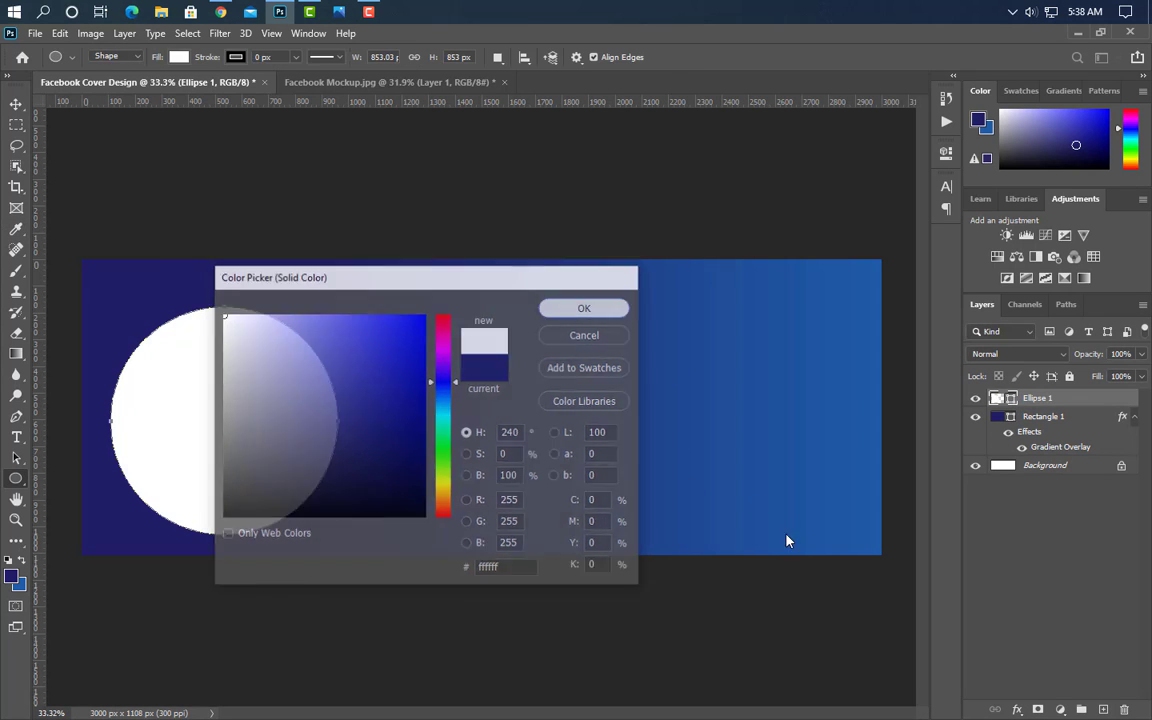
# Draw a rounded rectangle about 2856 by 867 px across the canvas and raise its corner radii to 433.5 px.
pyautogui.click(1103, 709)
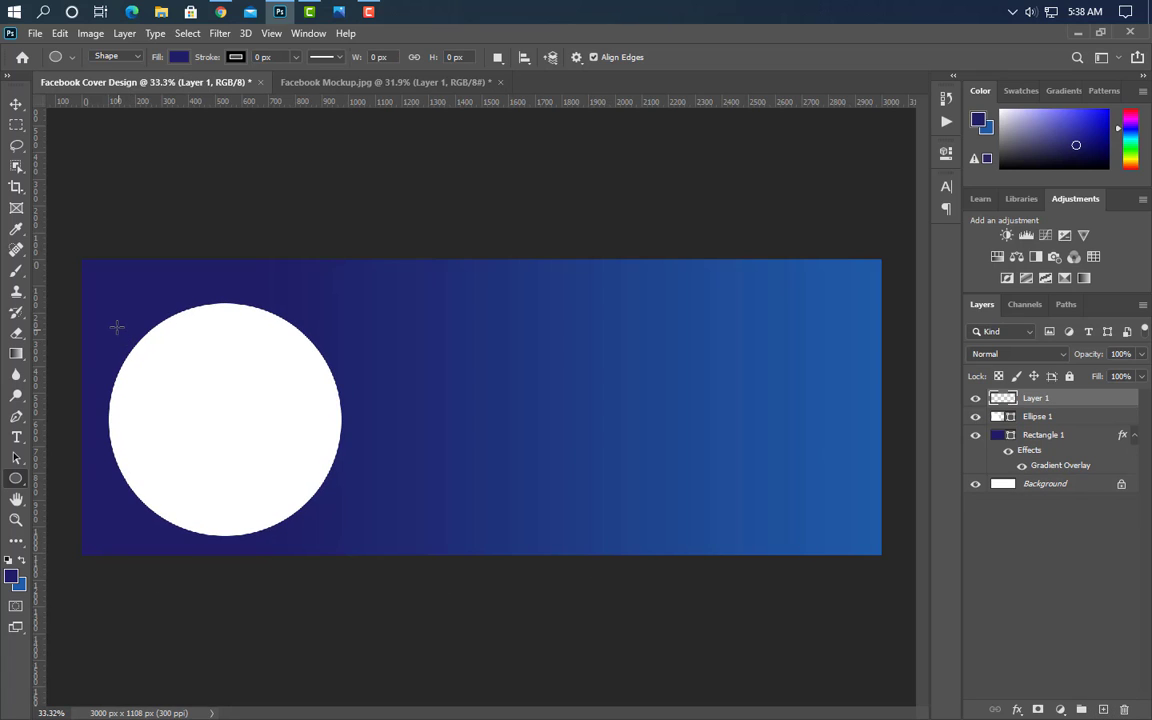
pyautogui.rightClick(16, 477)
pyautogui.click(66, 494)
pyautogui.moveTo(105, 304); pyautogui.dragTo(868, 538)
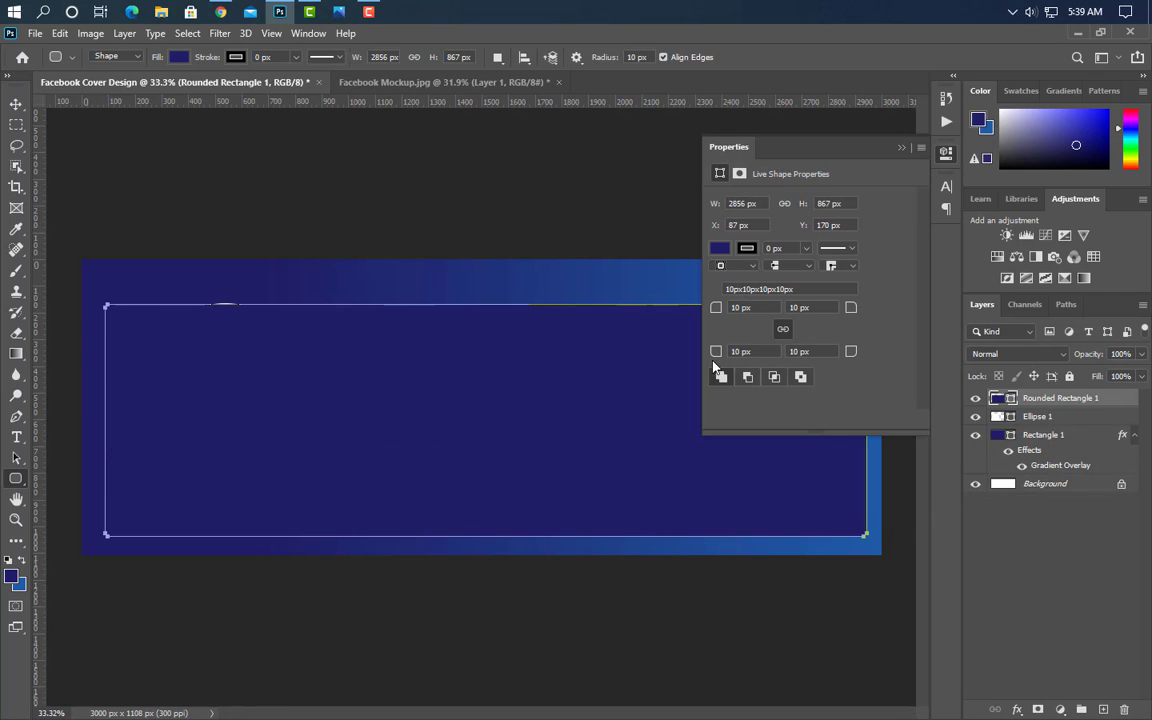
pyautogui.moveTo(715, 307); pyautogui.dragTo(1146, 318)
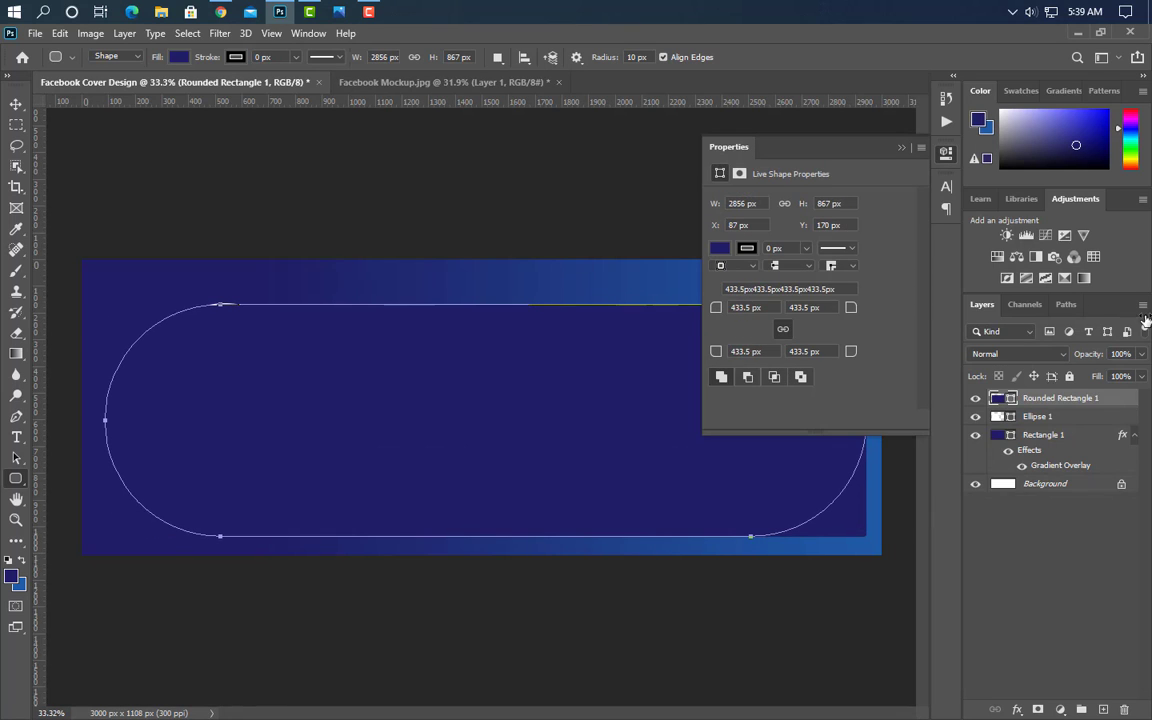
pyautogui.click(902, 148)
# Place the rounded rectangle beneath the circle and rotate it about -71.5°, aligning its lower rounded end with the circle.
pyautogui.moveTo(1072, 400); pyautogui.dragTo(1070, 432)
pyautogui.hotkey('ctrl', 't')
pyautogui.press('v')
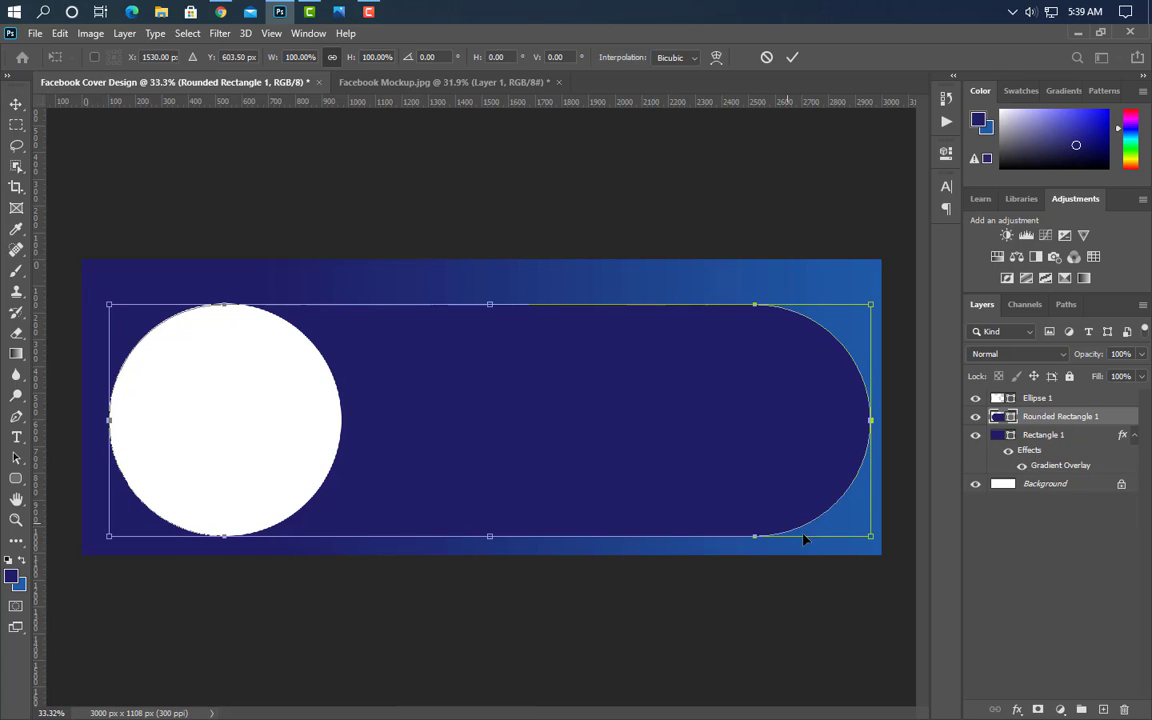
pyautogui.moveTo(832, 570); pyautogui.dragTo(707, 178)
pyautogui.moveTo(365, 628); pyautogui.dragTo(185, 427)
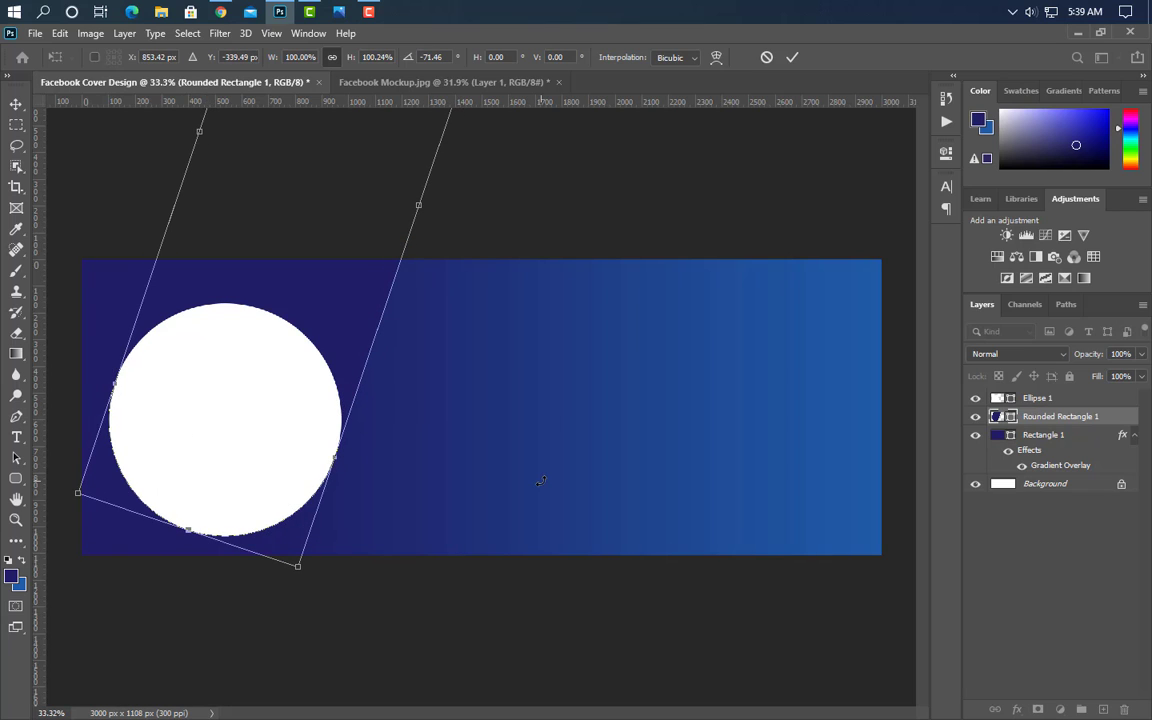
pyautogui.click(791, 60)
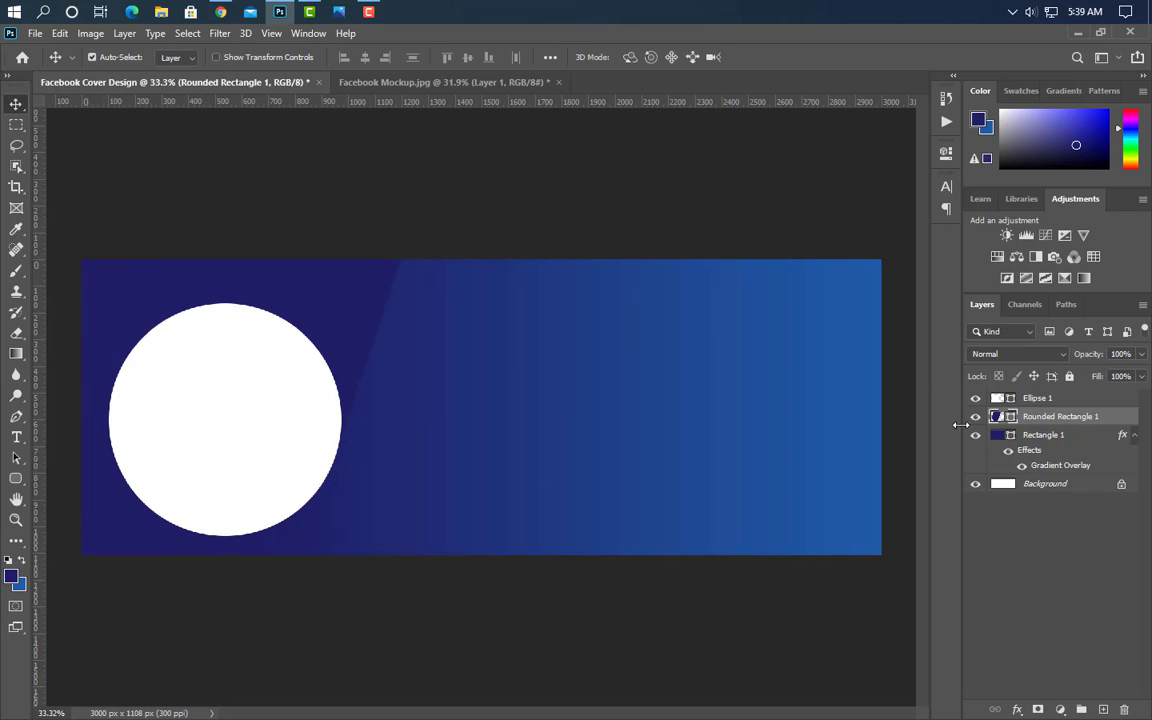
# Fill the rotated rounded rectangle with the white sampled from the circle.
pyautogui.doubleClick(1010, 418)
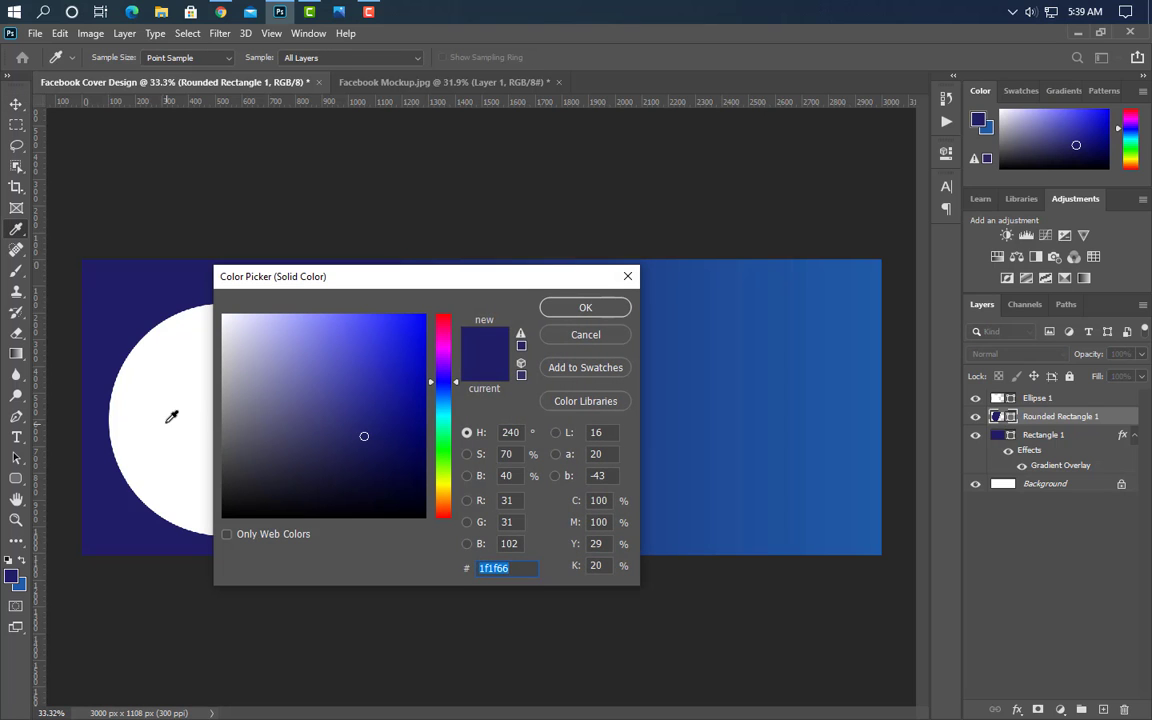
pyautogui.click(170, 417)
pyautogui.click(588, 308)
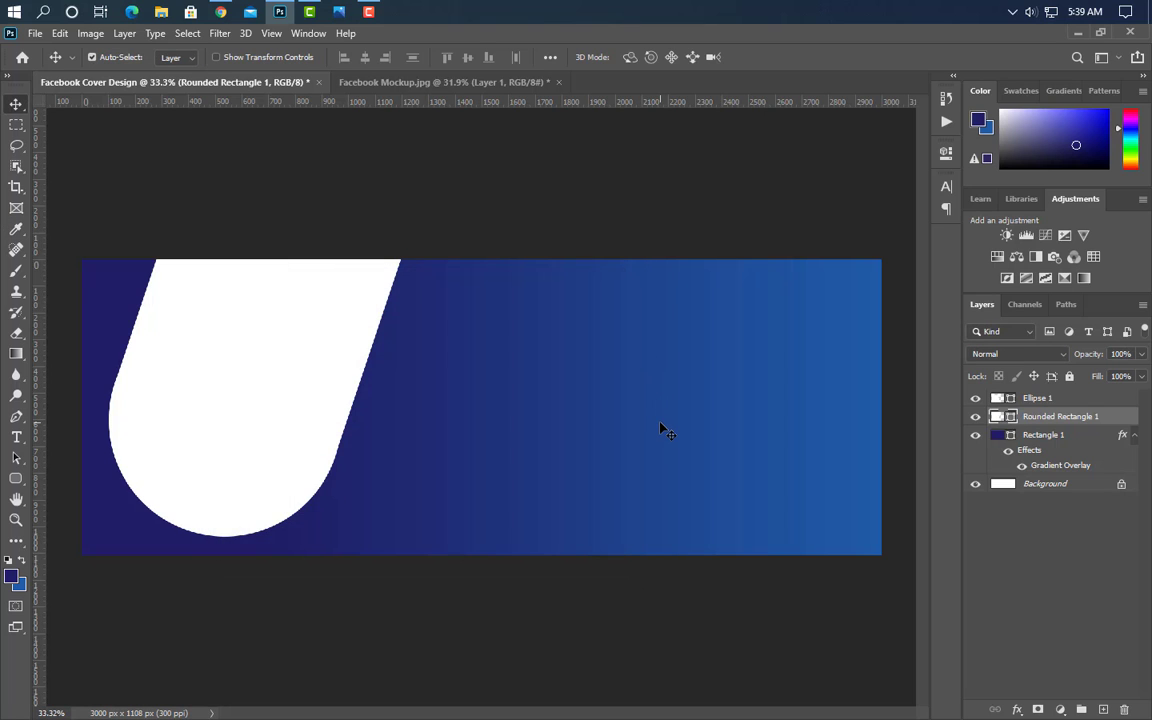
# Change the rotated rounded rectangle's fill to a very light grey.
pyautogui.doubleClick(1010, 418)
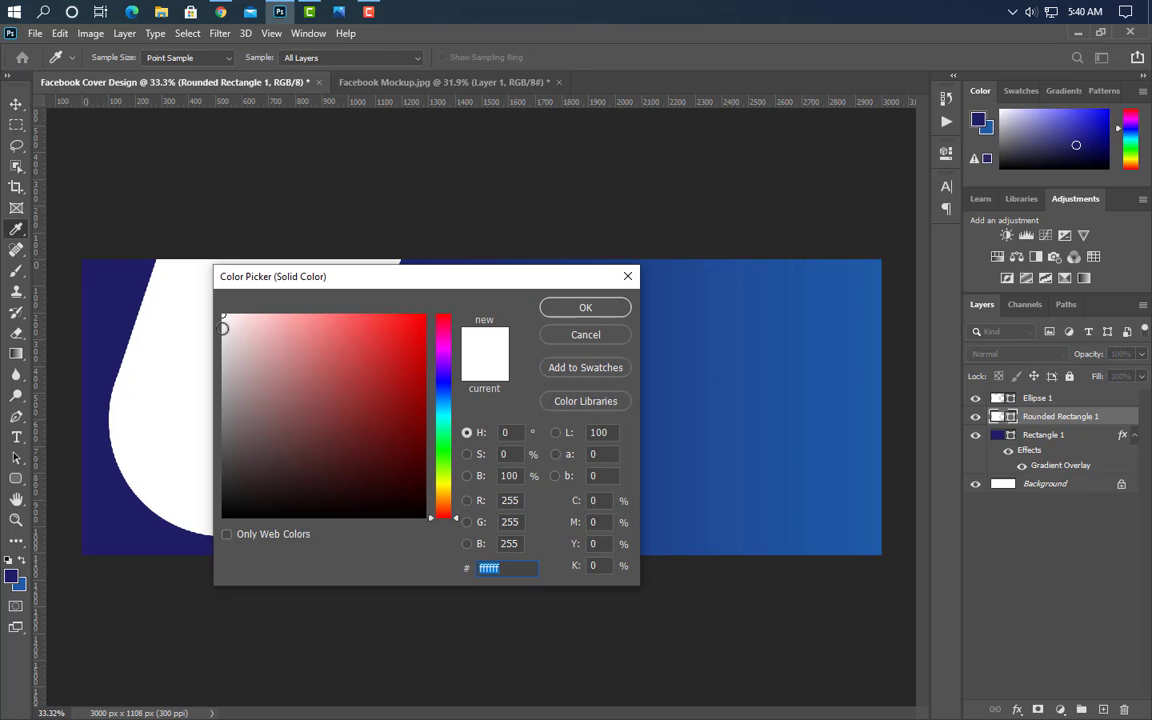
pyautogui.click(223, 328)
pyautogui.click(577, 310)
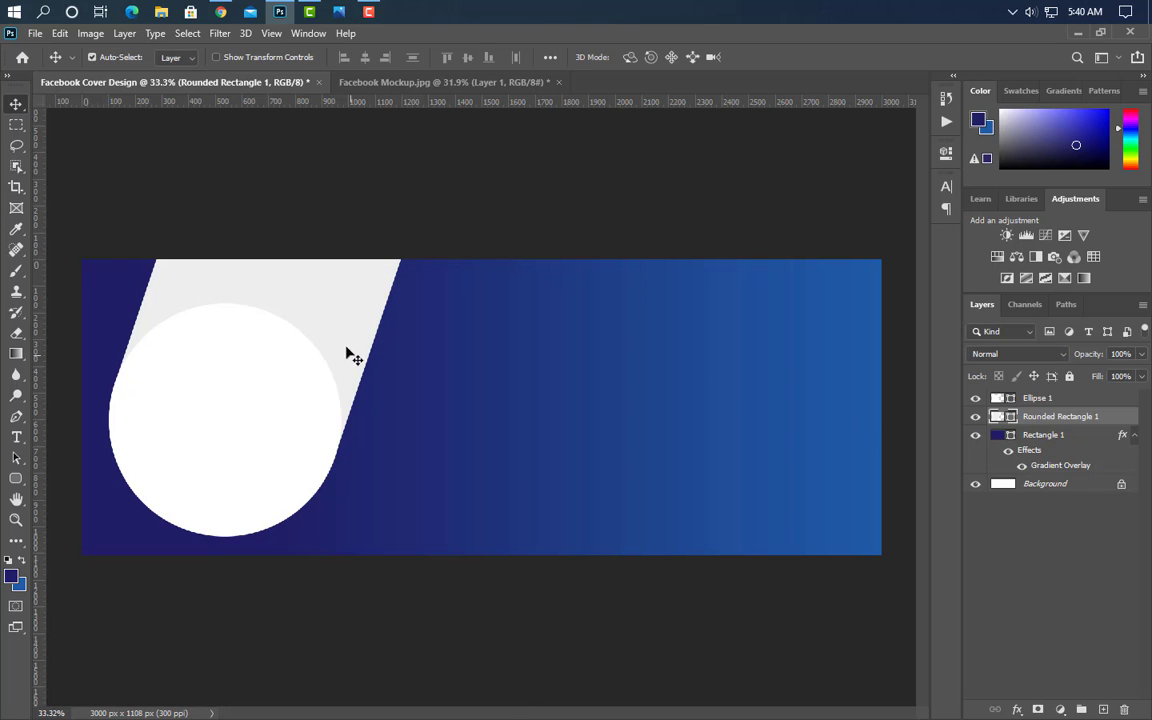
# Scale the white circle to 94.5% and nudge it upward until it sits centred in the grey shape's rounded lower end.
pyautogui.keyDown('ctrl'); pyautogui.click(251, 330); pyautogui.keyUp('ctrl')
pyautogui.hotkey('ctrl', 't')
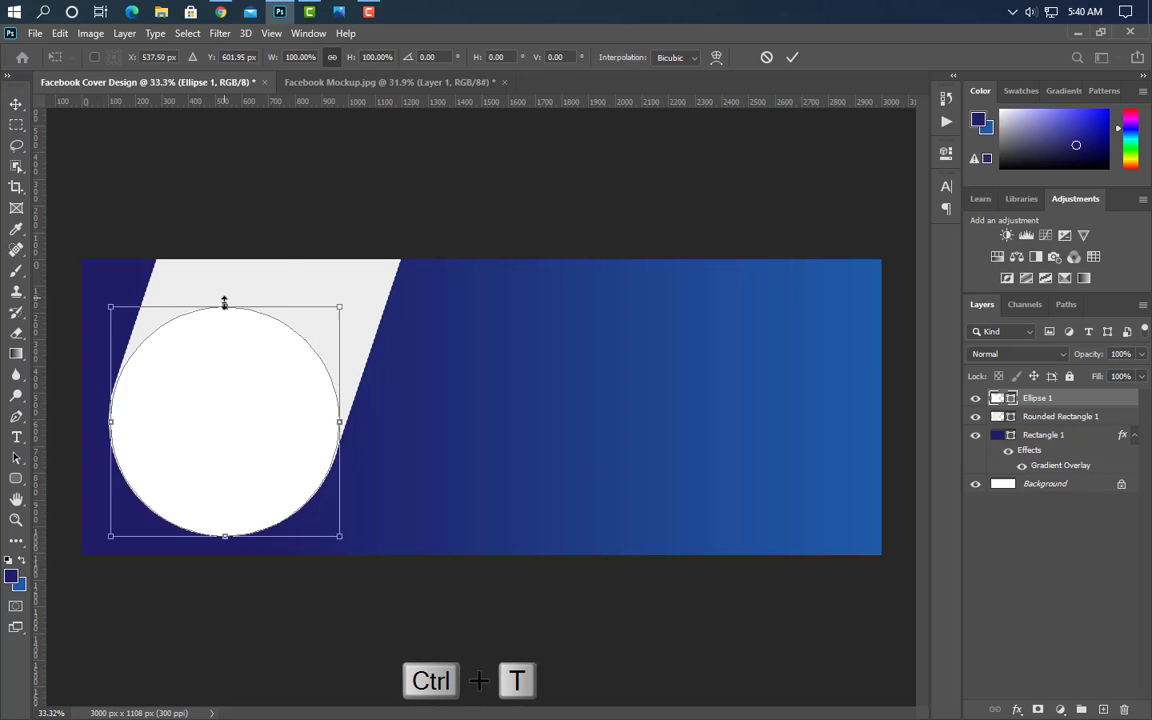
pyautogui.moveTo(225, 297); pyautogui.dragTo(224, 311)
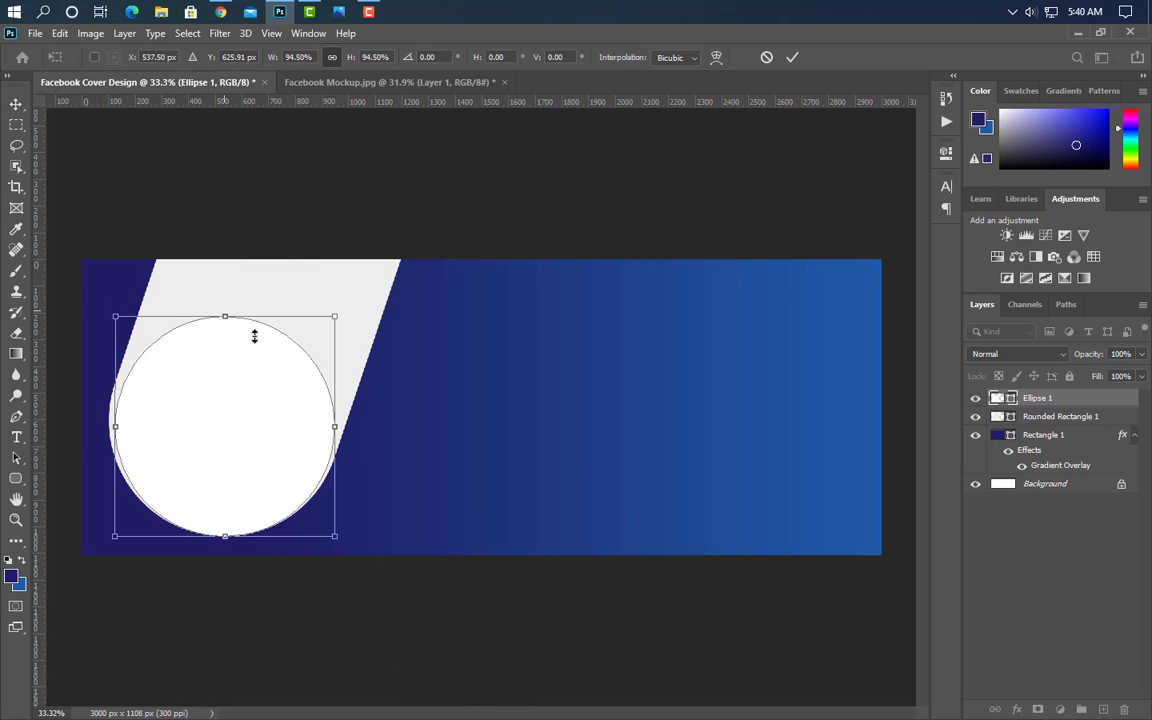
pyautogui.press('Up')
pyautogui.press('Up')
pyautogui.press('Up')
pyautogui.press('Up')
pyautogui.press('Up')
pyautogui.press('Up')
pyautogui.press('Up')
pyautogui.press('Up')
pyautogui.press('Up')
pyautogui.press('Up')
pyautogui.press('Up')
pyautogui.press('Up')
pyautogui.press('Up')
pyautogui.press('Up')
pyautogui.press('Up')
pyautogui.press('Up')
pyautogui.press('Up')
pyautogui.press('Up')
pyautogui.press('Up')
pyautogui.press('Up')
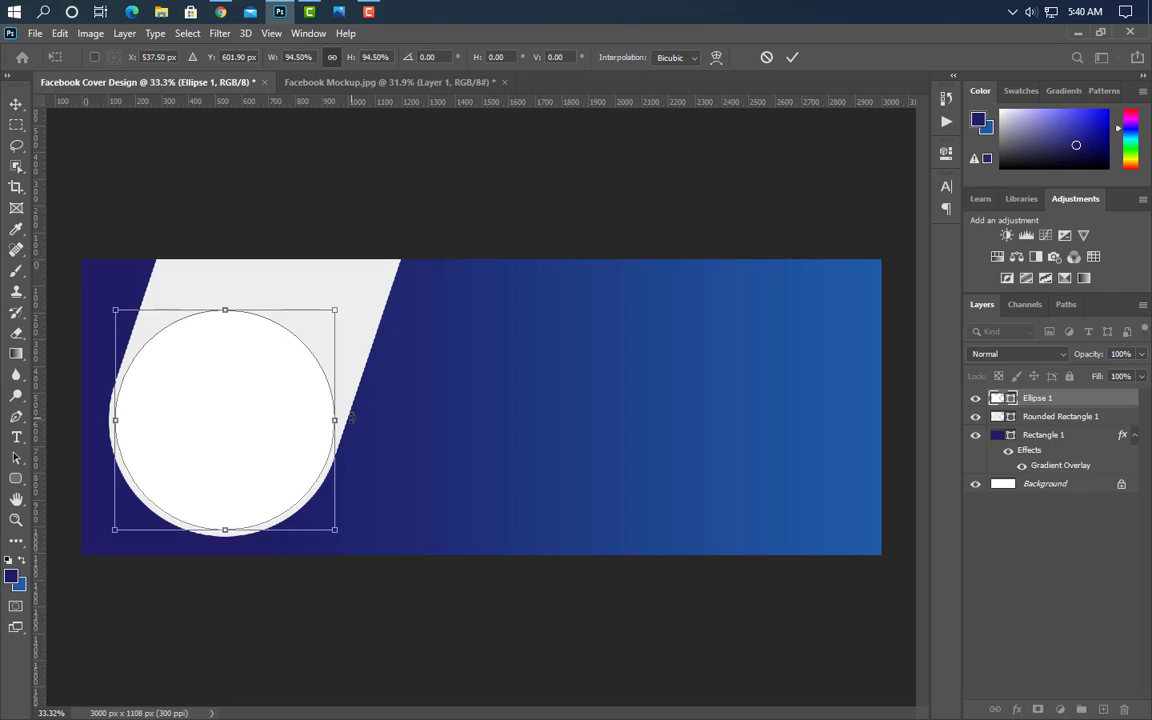
pyautogui.press('Down')
pyautogui.press('Down')
pyautogui.press('Down')
pyautogui.click(791, 58)
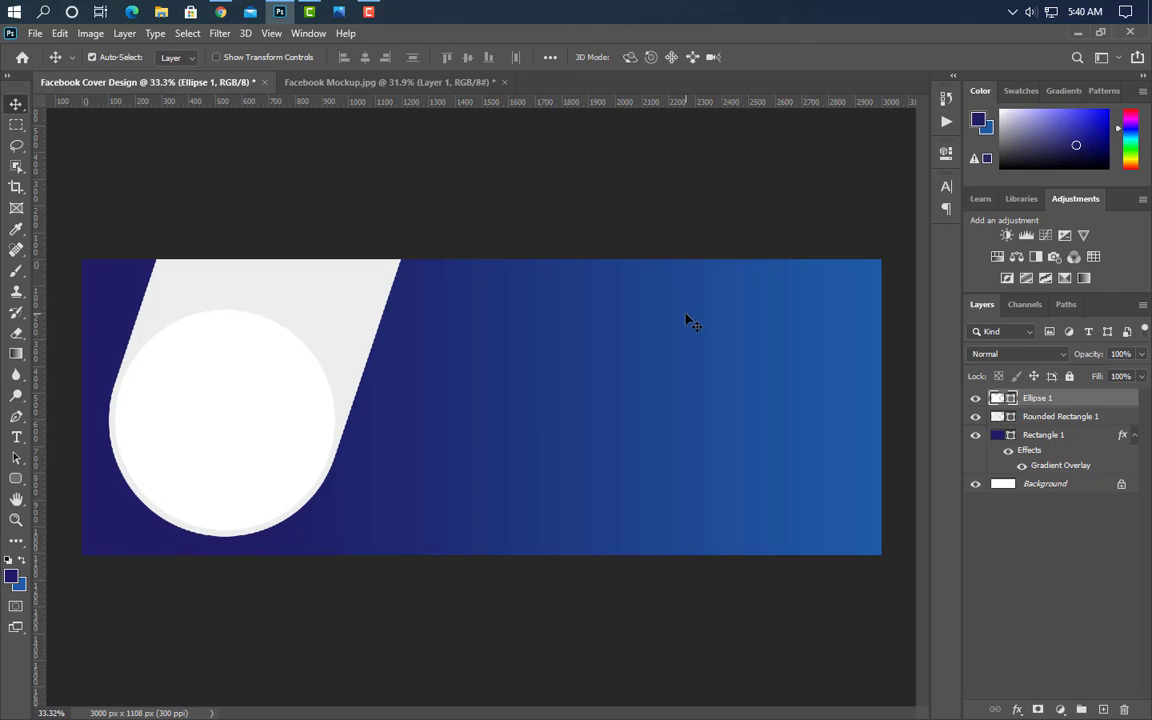
# Change the slanted rounded rectangle's fill to the slightly darker light grey e5e6e8.
pyautogui.click(1030, 416)
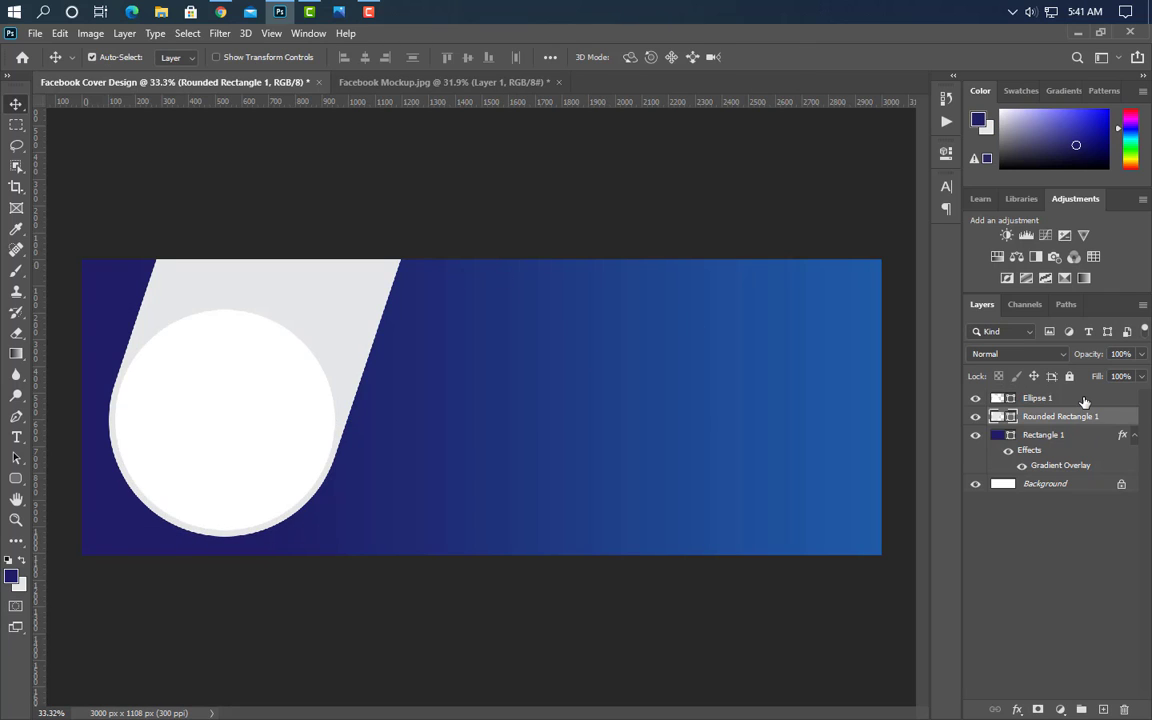
# Duplicate the white circle and shrink the copy to about 86.5%, keeping it roughly centred inside the original.
pyautogui.moveTo(1084, 401); pyautogui.dragTo(1105, 709)
pyautogui.hotkey('ctrl', 't')
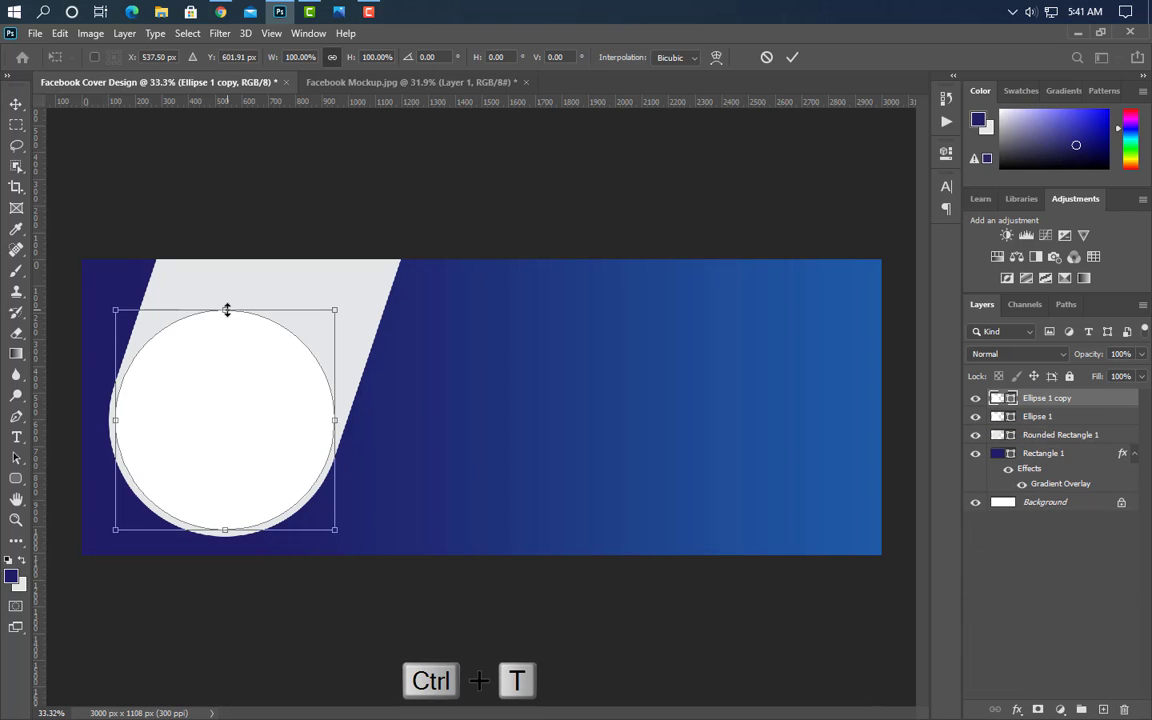
pyautogui.moveTo(227, 310); pyautogui.dragTo(226, 325)
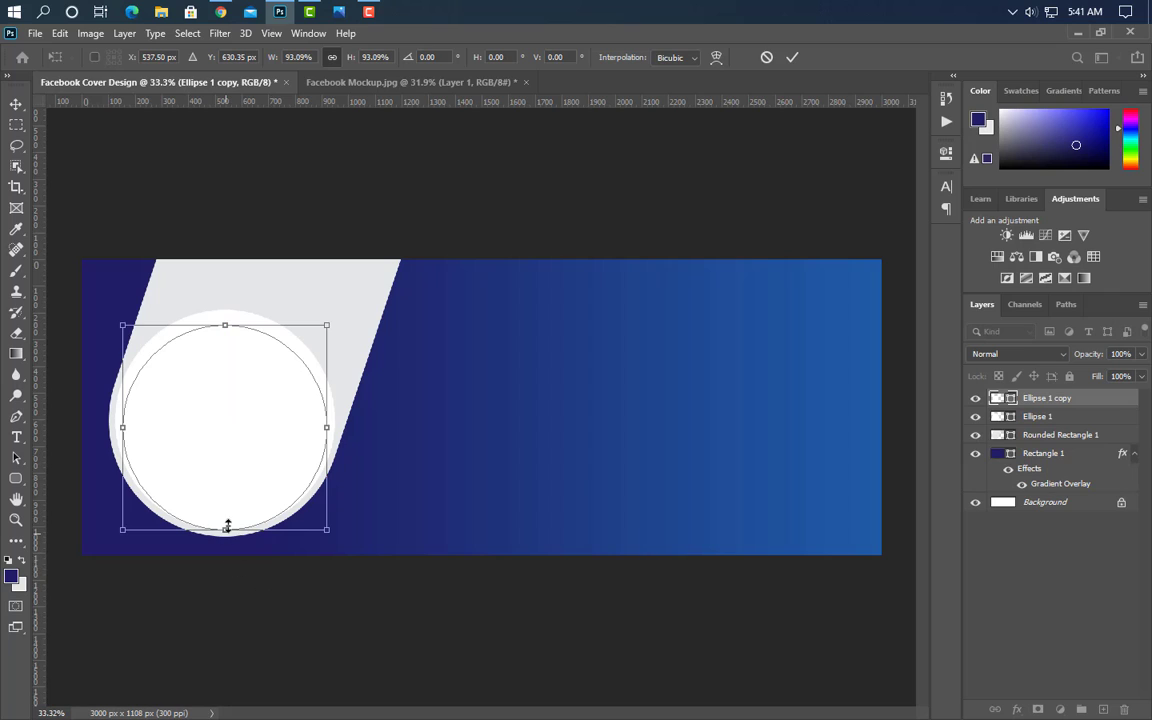
pyautogui.moveTo(226, 531); pyautogui.dragTo(226, 515)
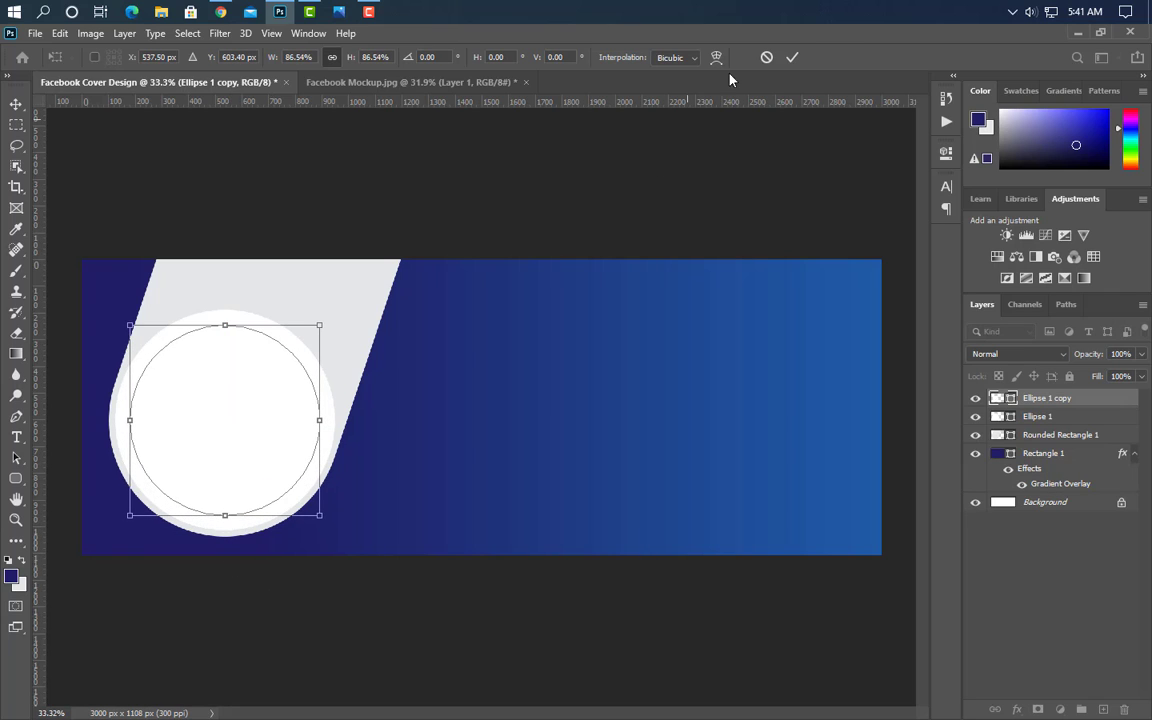
pyautogui.click(792, 58)
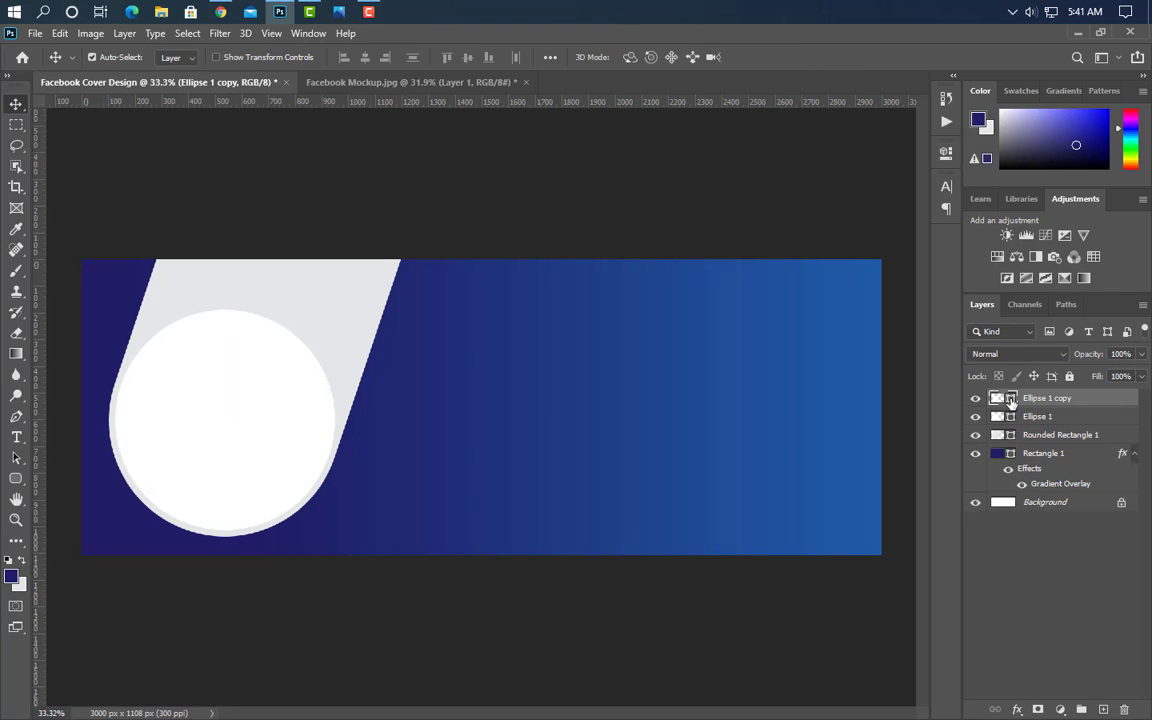
# Fill the smaller circle copy with the dark blue 1f2d75 sampled from the background gradient.
pyautogui.doubleClick(1011, 401)
pyautogui.click(445, 341)
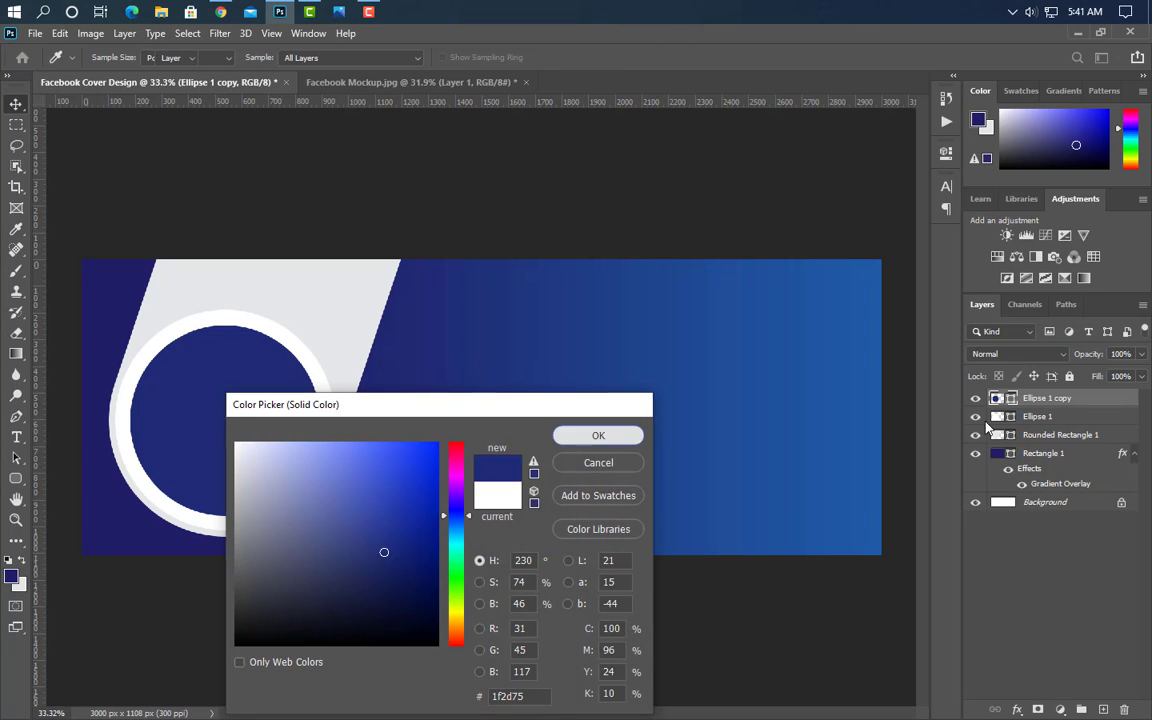
pyautogui.press('Return')
# Centre the blue circle horizontally and vertically on a selection of the white circle, and clear the selection.
pyautogui.keyDown('ctrl'); pyautogui.click(997, 416); pyautogui.keyUp('ctrl')
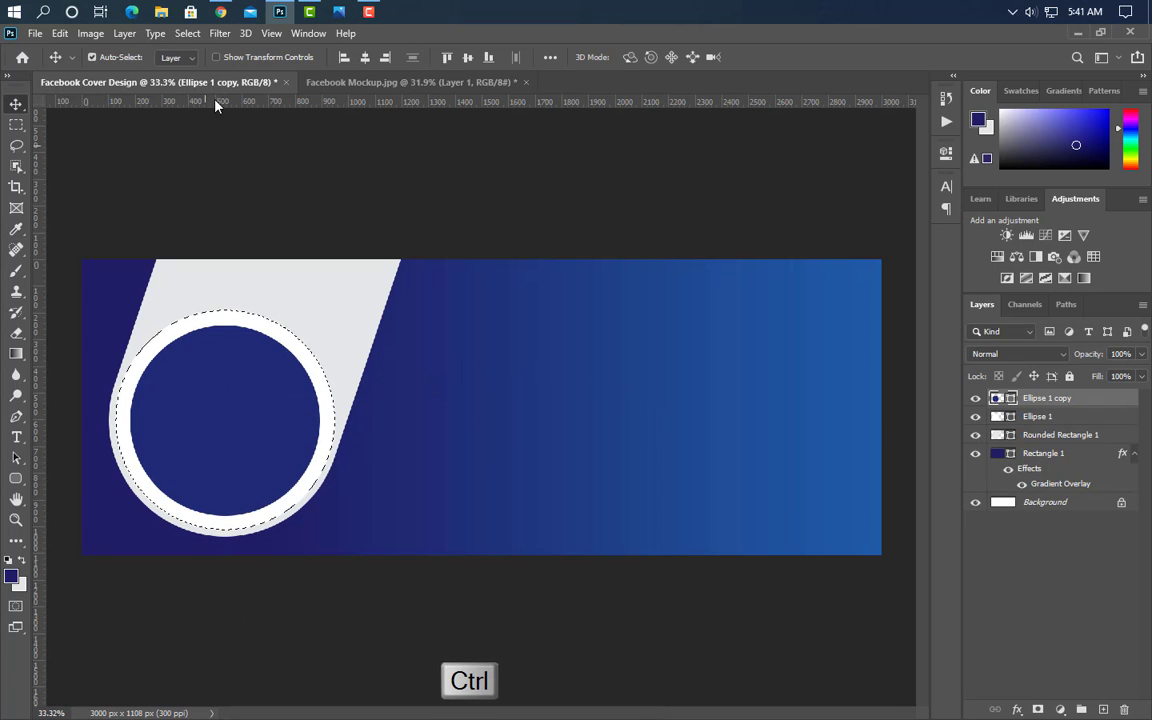
pyautogui.click(365, 59)
pyautogui.click(468, 59)
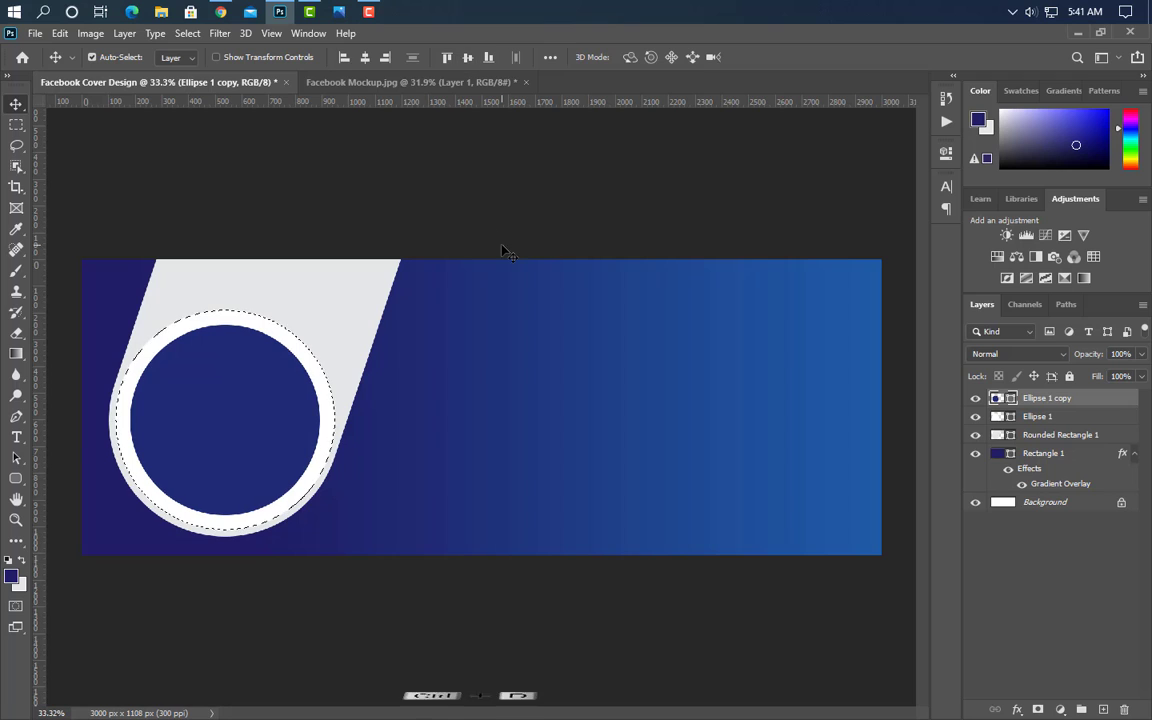
pyautogui.hotkey('ctrl', 'd')
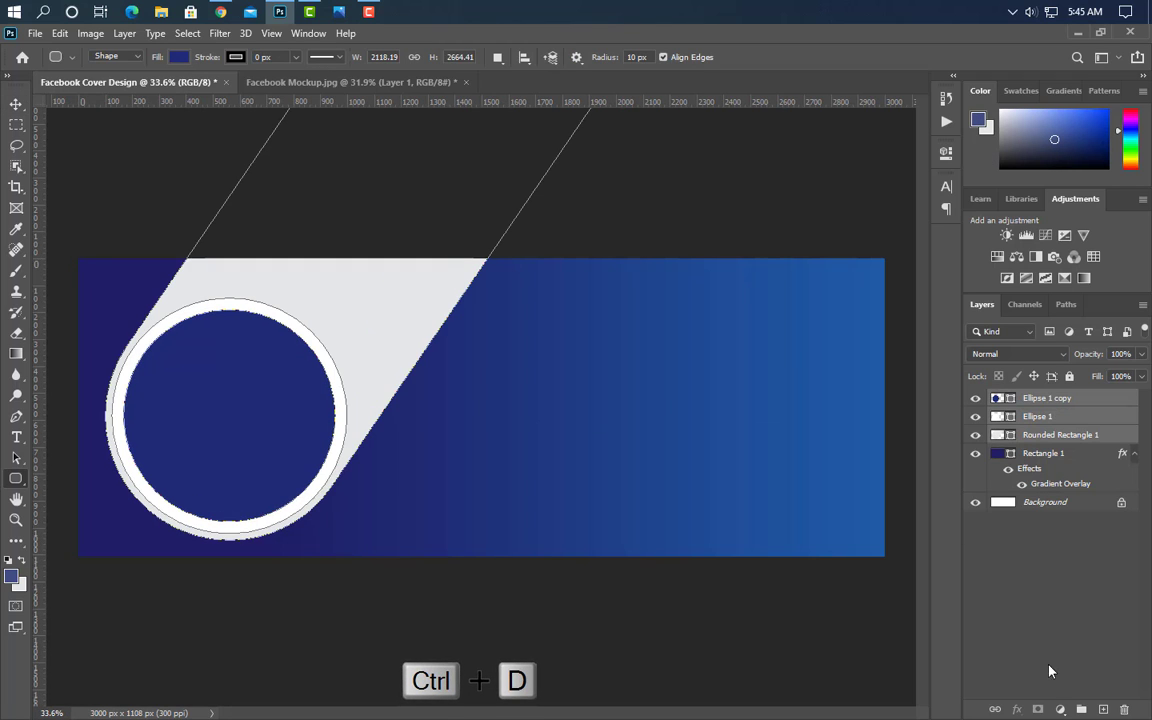
# Draw a rounded rectangle about 1319 by 245 px with 10 px corners on a new layer over the blue background.
pyautogui.click(1103, 709)
pyautogui.moveTo(470, 396); pyautogui.dragTo(823, 460)
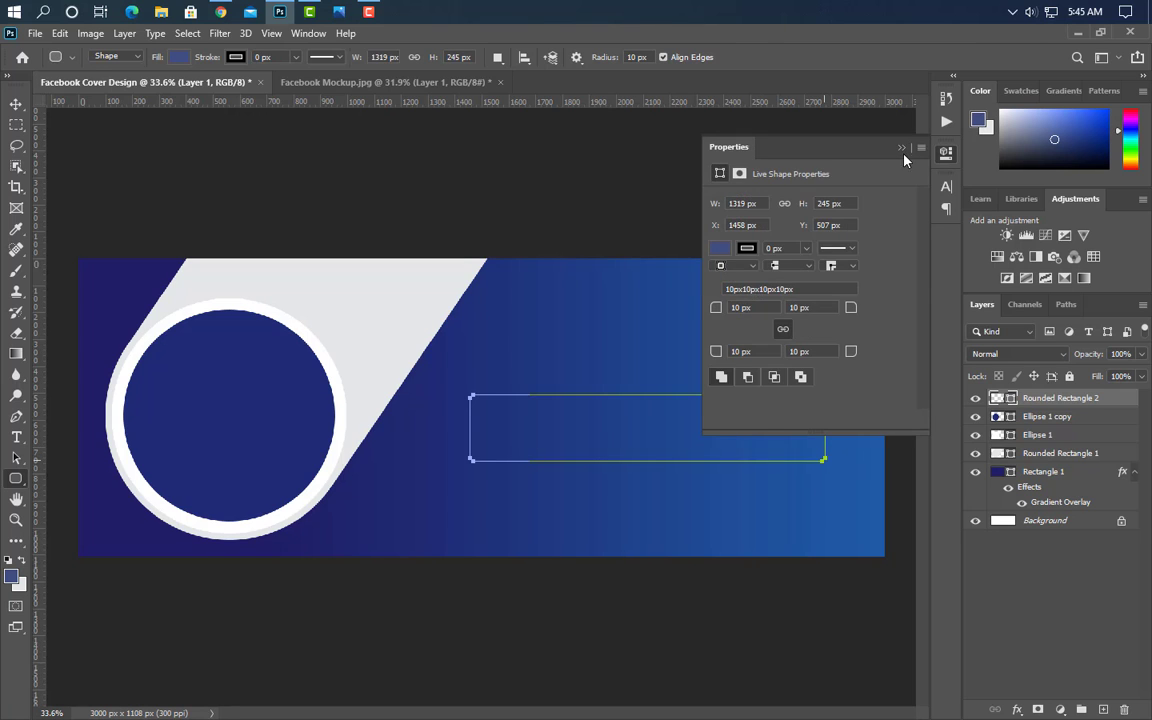
pyautogui.click(901, 148)
# Rotate the new rectangle about -55.5° and line it up with the grey shape's lower slanted edge.
pyautogui.hotkey('ctrl', 't')
pyautogui.moveTo(814, 503); pyautogui.dragTo(838, 362)
pyautogui.moveTo(694, 404); pyautogui.dragTo(460, 265)
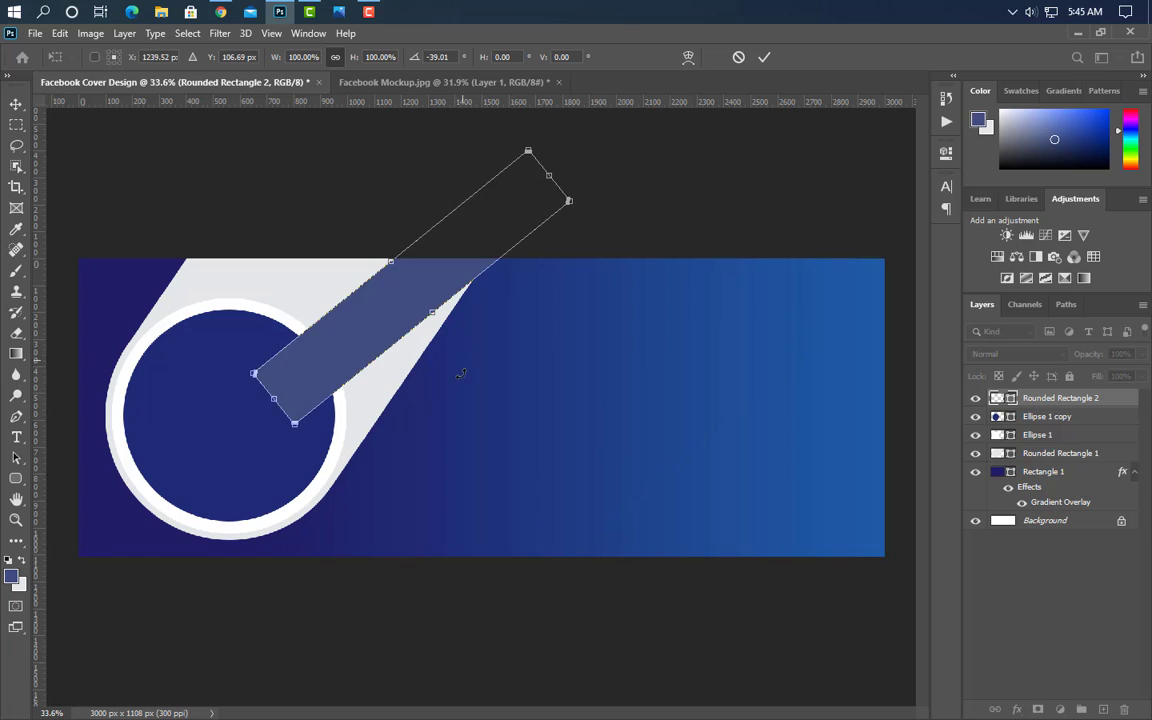
pyautogui.moveTo(590, 290); pyautogui.dragTo(607, 247)
pyautogui.moveTo(435, 303); pyautogui.dragTo(564, 257)
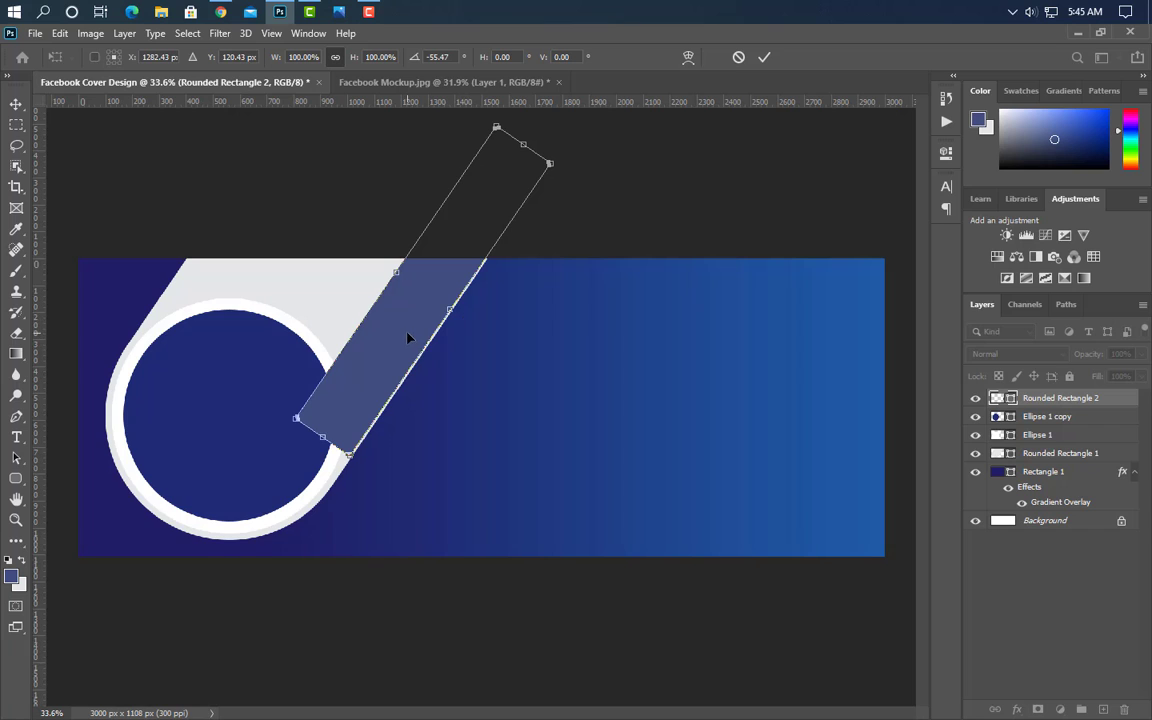
# Shift the rectangle inside the grey shape, stretch its thickness to about 151%, and place its layer beneath both circles.
pyautogui.moveTo(408, 338); pyautogui.dragTo(366, 382)
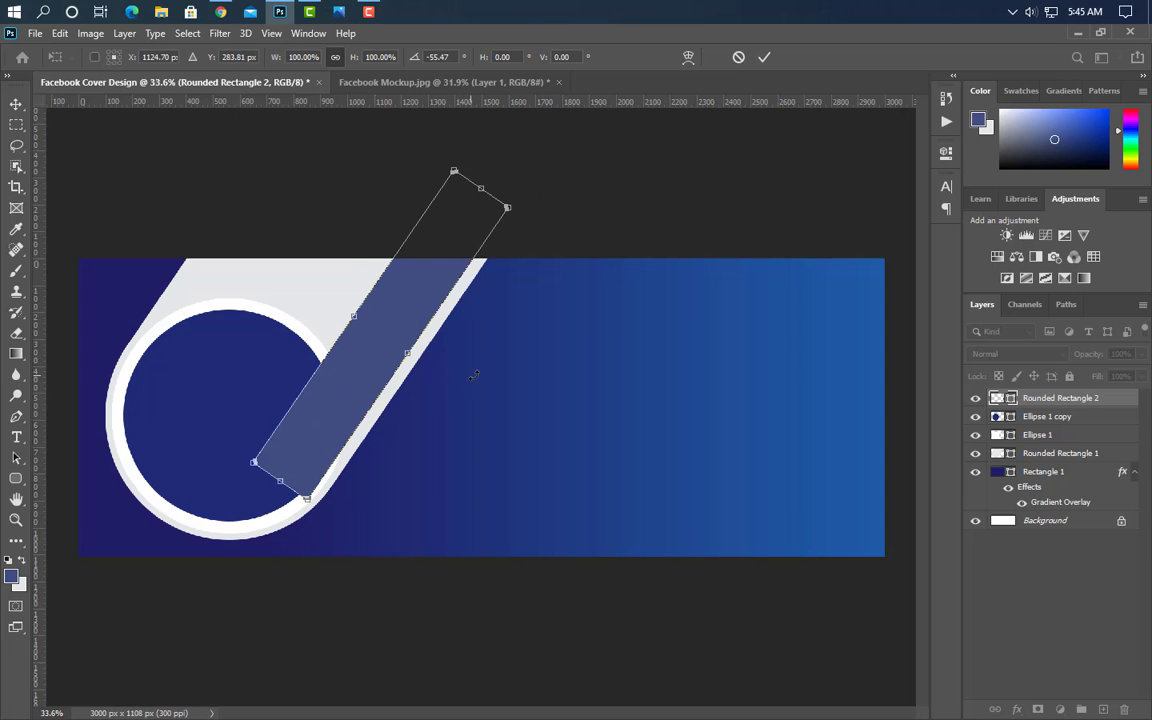
pyautogui.moveTo(353, 316); pyautogui.dragTo(335, 291)
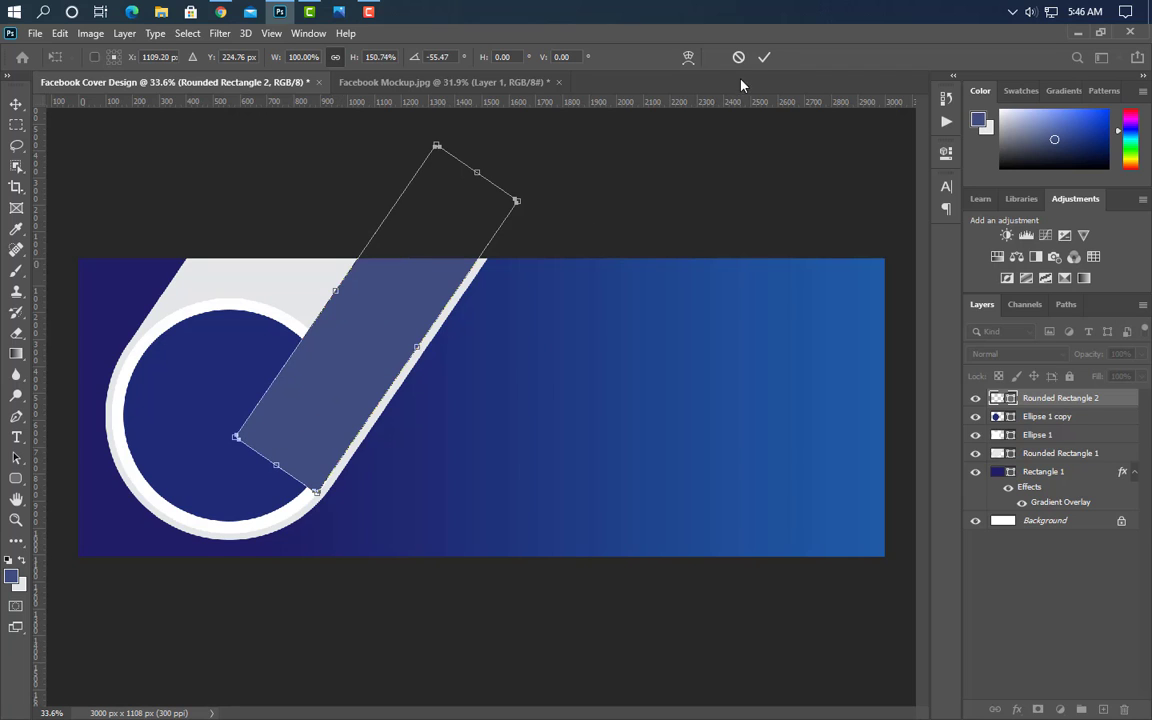
pyautogui.click(764, 57)
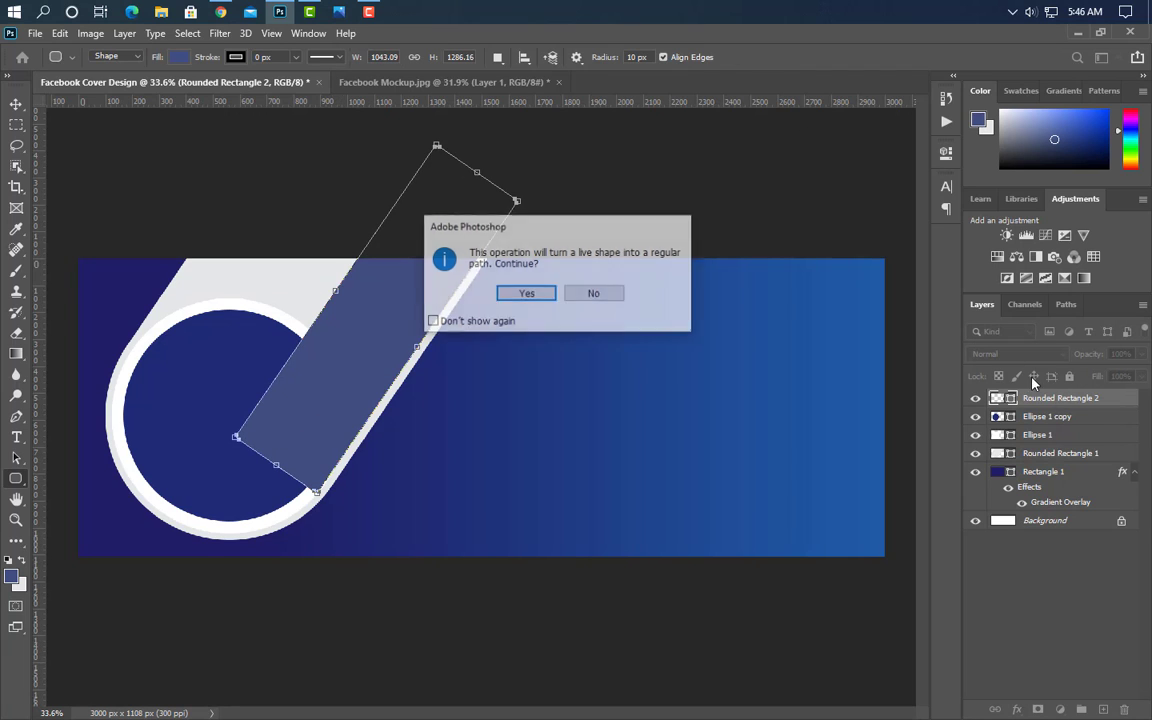
pyautogui.click(527, 294)
pyautogui.moveTo(1109, 401); pyautogui.dragTo(1102, 443)
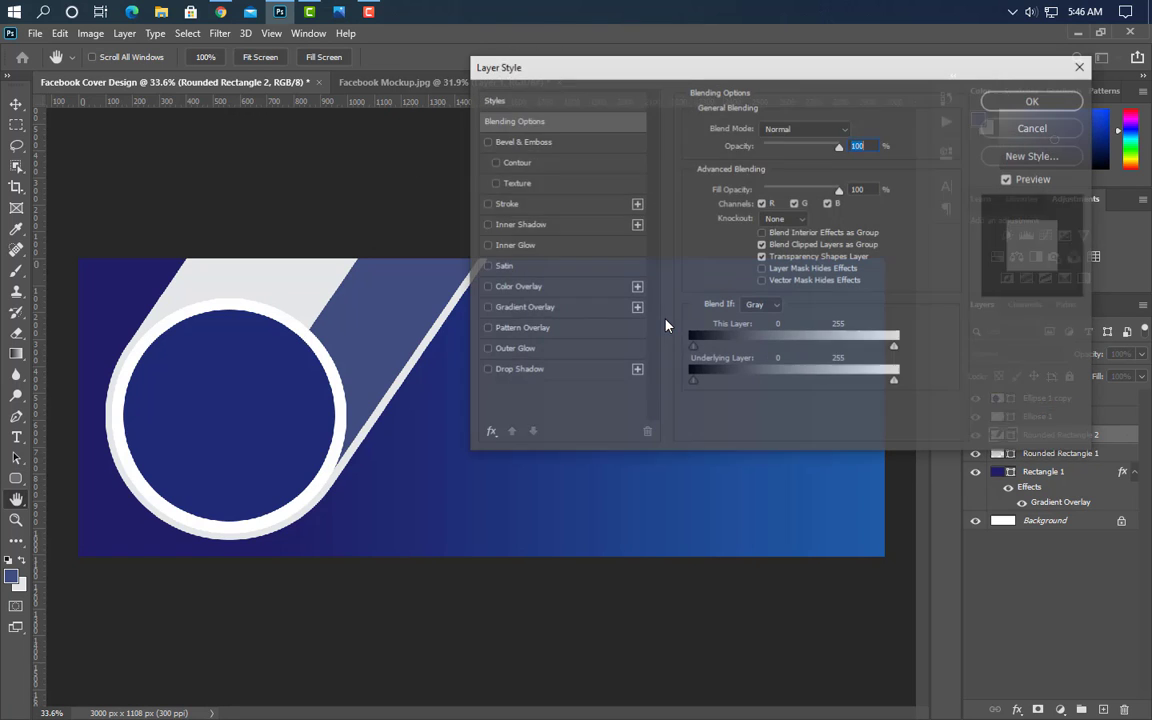
# Add a Gradient Overlay to the slanted rectangle, running from light grey e5e6e8 to muted blue 3f4e7e.
pyautogui.click(563, 308)
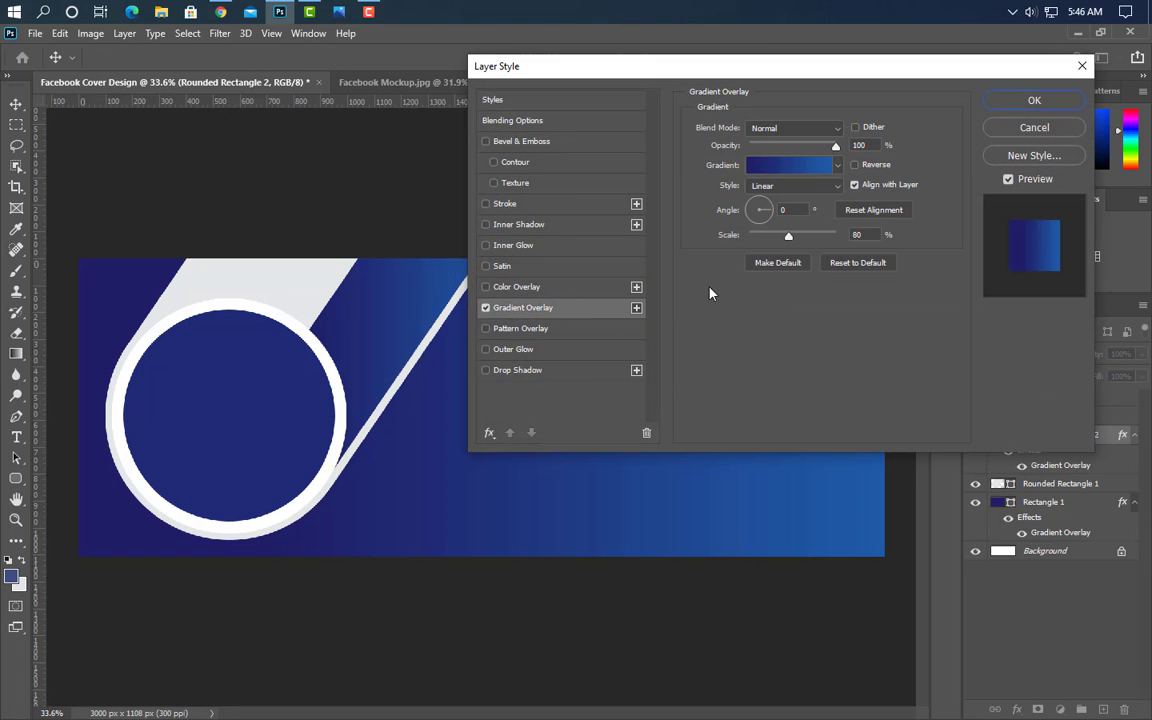
pyautogui.click(797, 166)
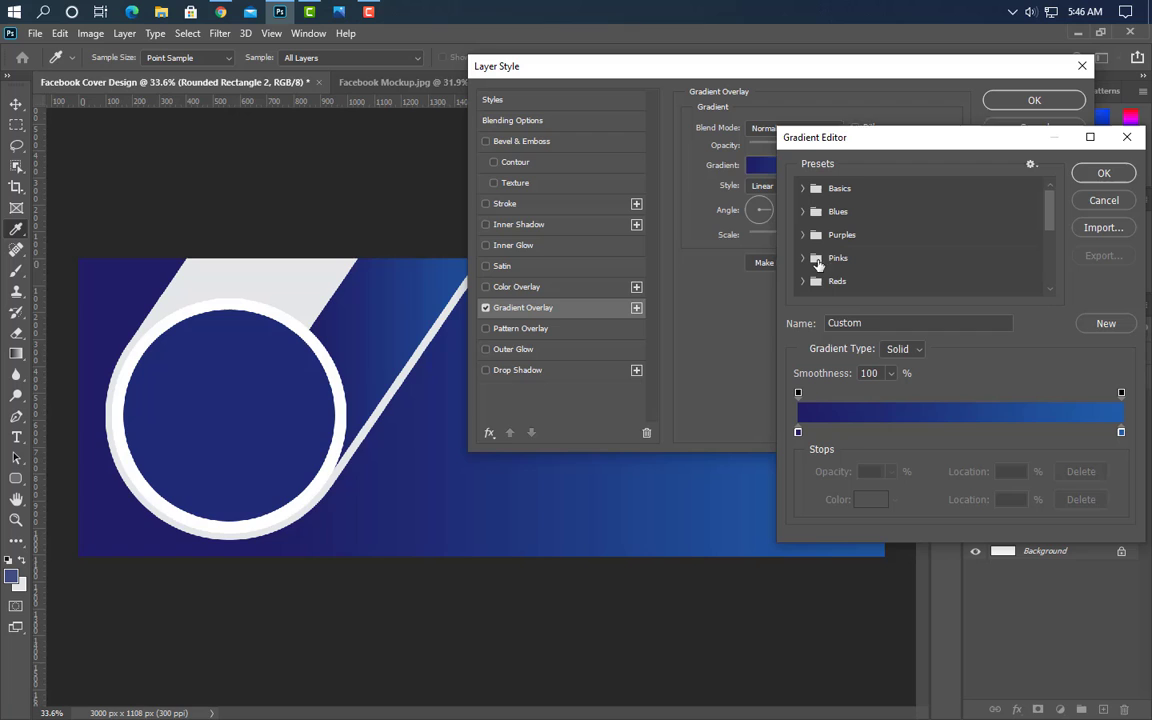
pyautogui.doubleClick(798, 432)
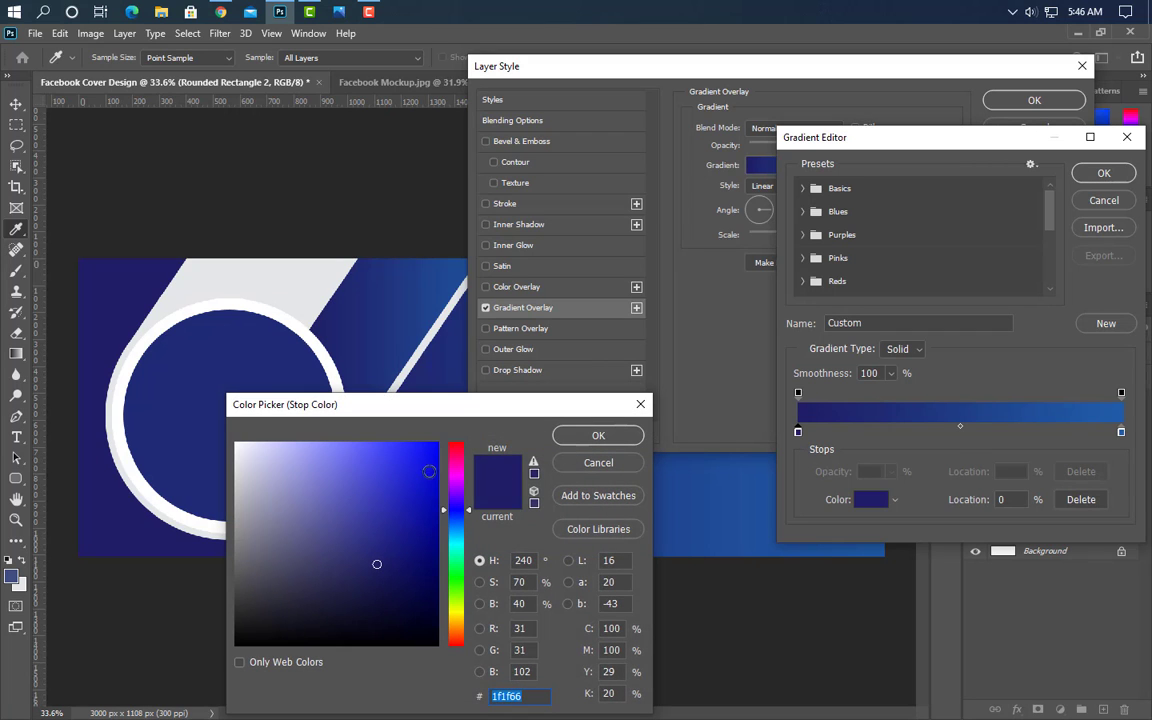
pyautogui.click(22, 587)
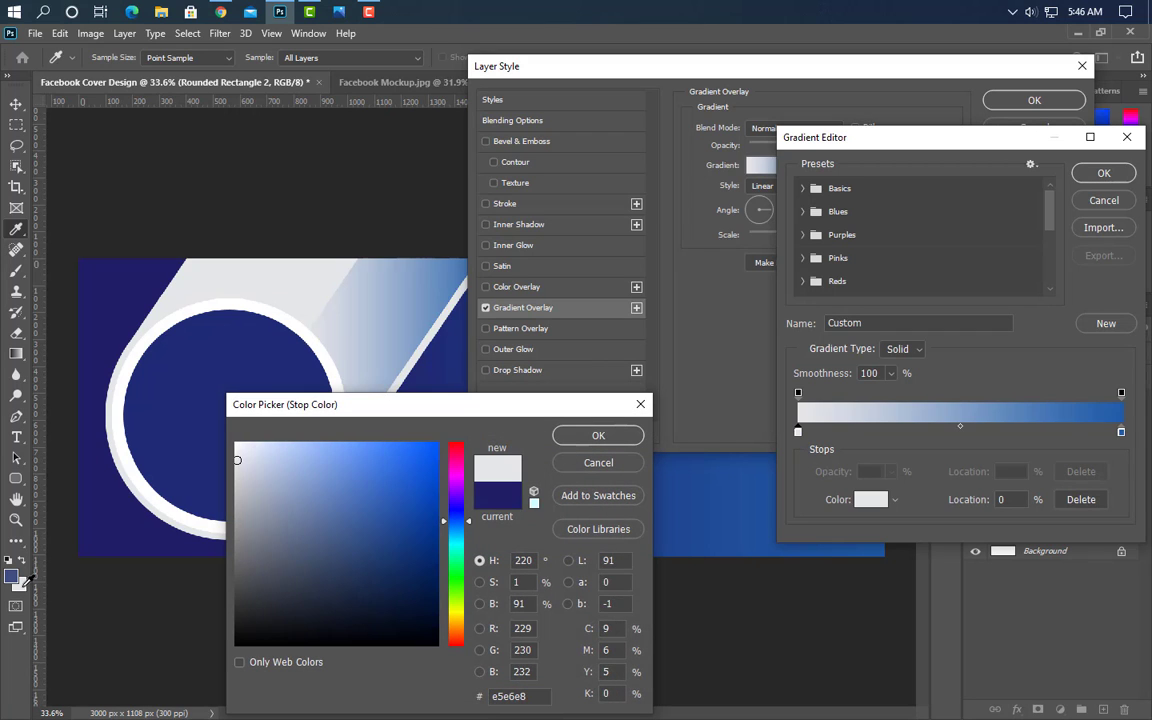
pyautogui.click(598, 437)
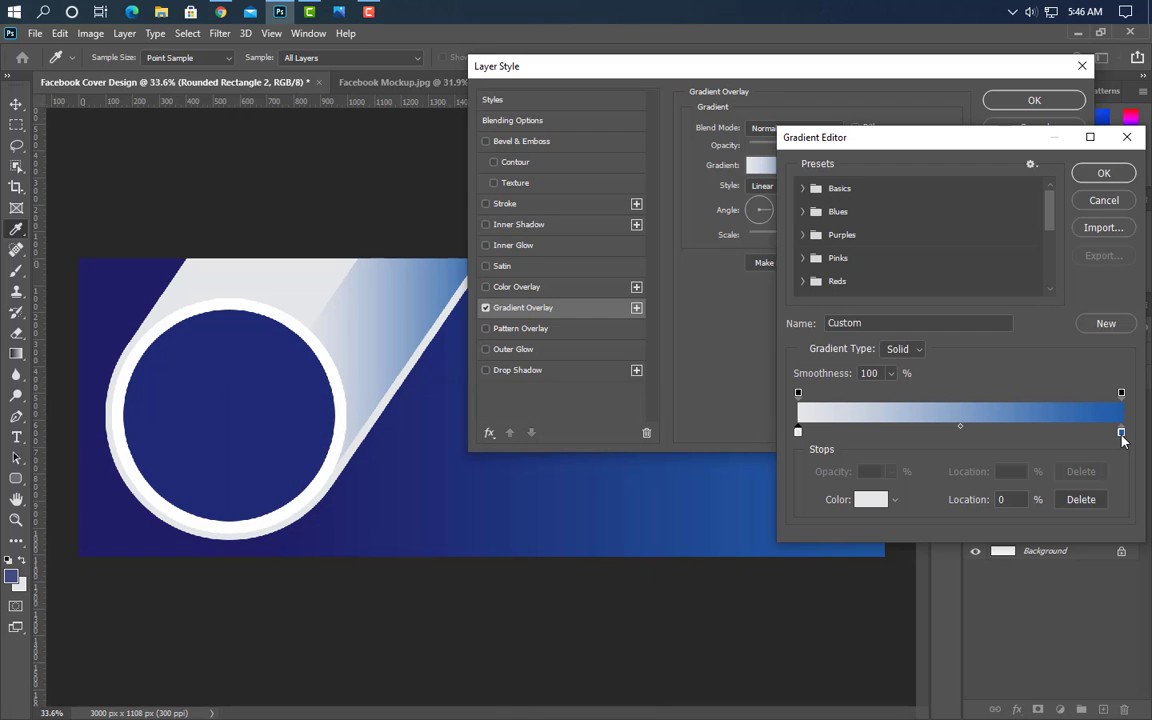
pyautogui.doubleClick(1121, 433)
pyautogui.write('3f4e7e')
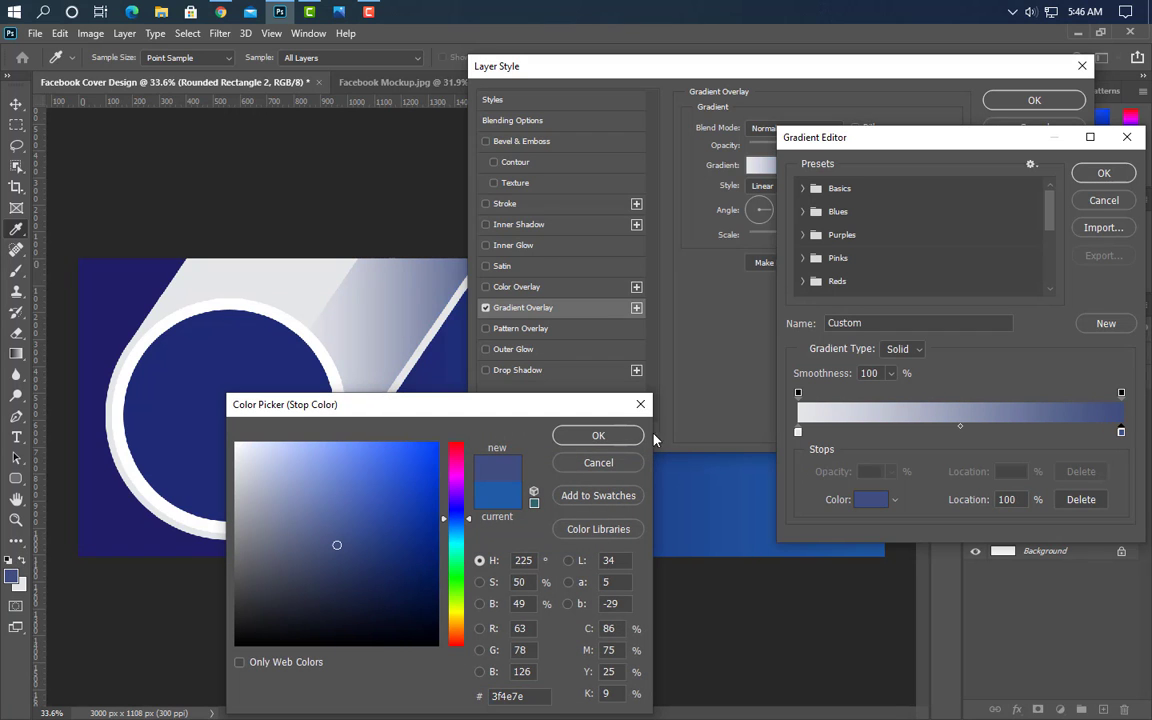
pyautogui.click(614, 436)
pyautogui.click(1103, 173)
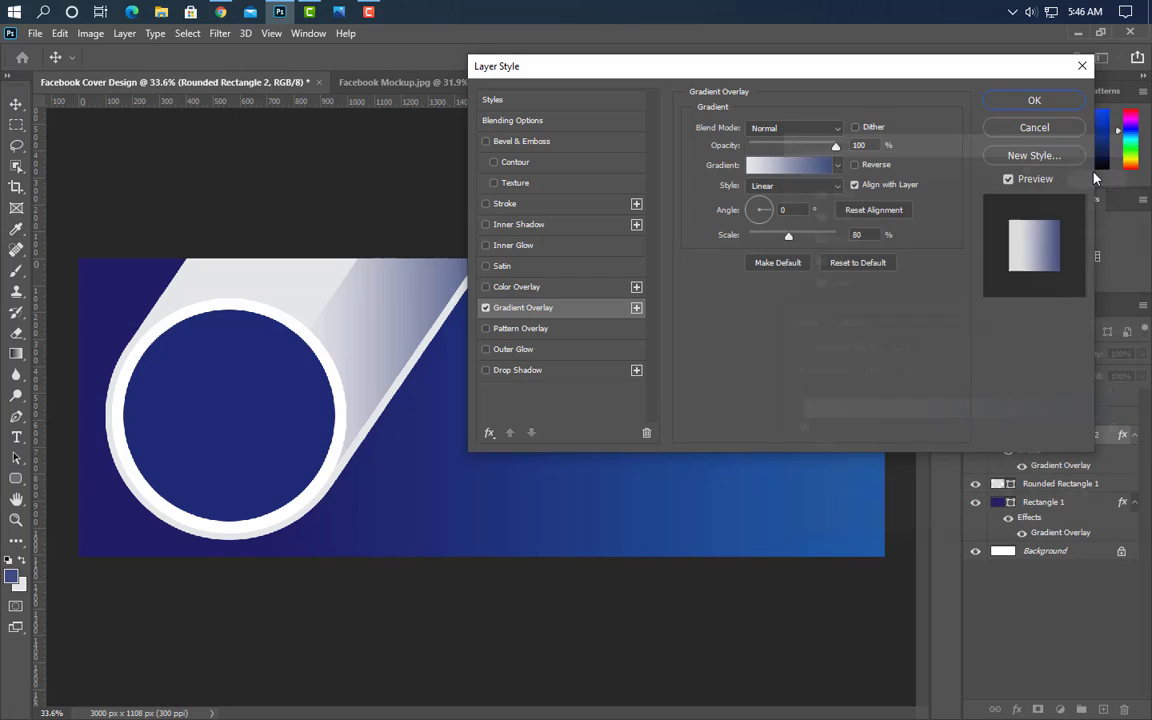
# Reduce the slanted rectangle's gradient scale to 33% and reposition the gradient within the shape.
pyautogui.moveTo(788, 236); pyautogui.dragTo(778, 236)
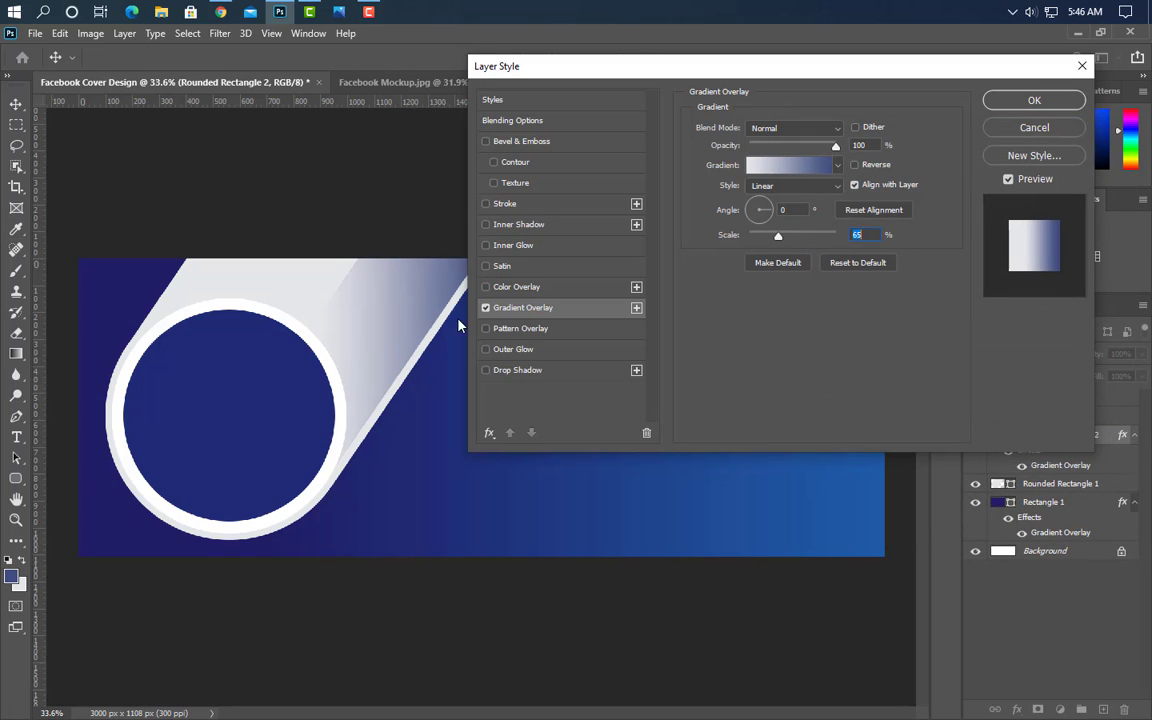
pyautogui.moveTo(430, 305); pyautogui.dragTo(391, 329)
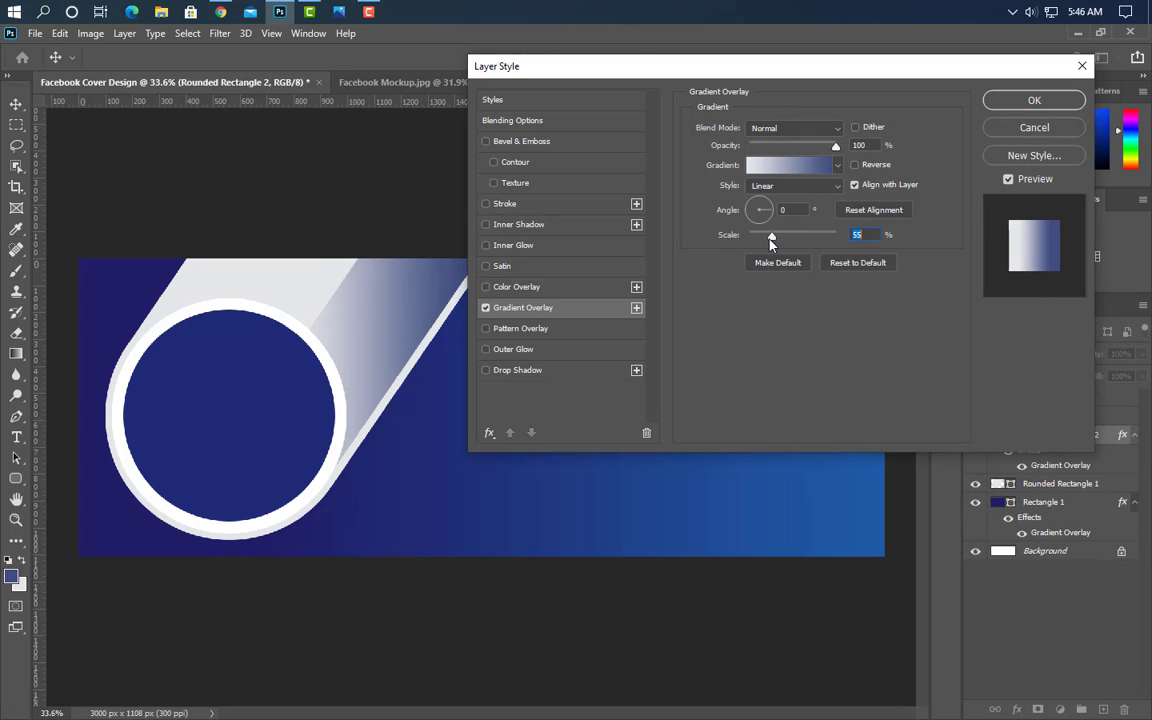
pyautogui.moveTo(770, 238); pyautogui.dragTo(758, 241)
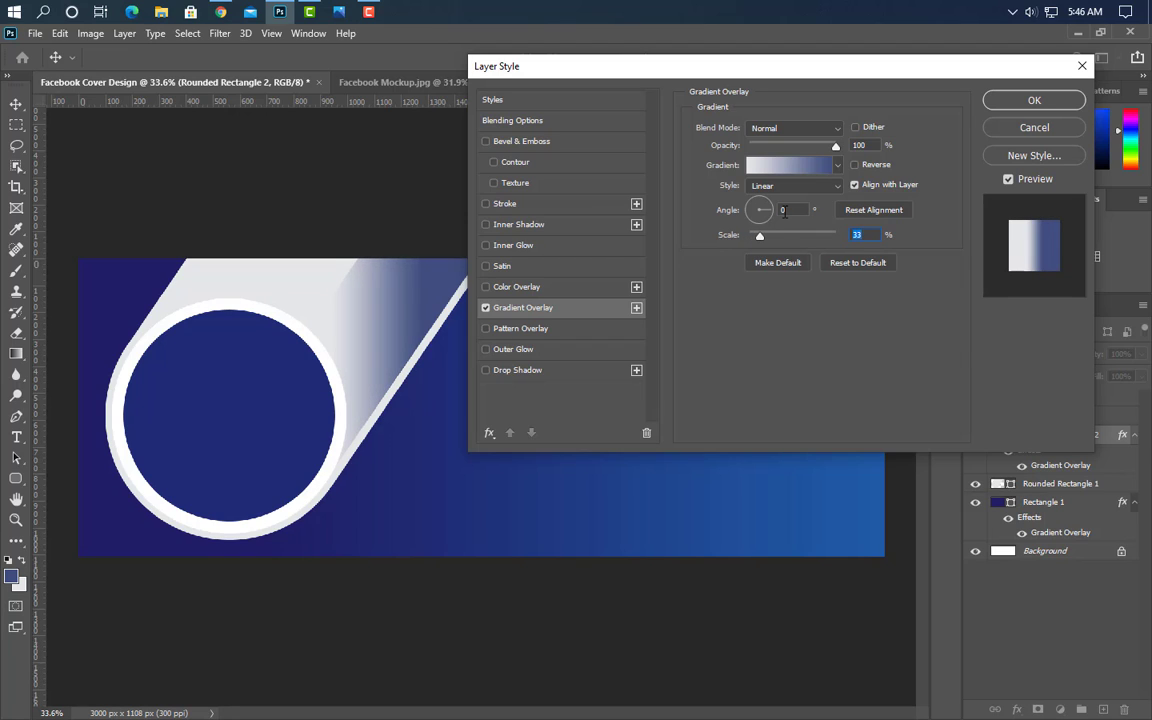
# Set the overlay's gradient angle to 42° and shift the light-to-blue transition further up the slanted rectangle.
pyautogui.press('Up')
pyautogui.press('Up')
pyautogui.press('Up')
pyautogui.press('Up')
pyautogui.press('Up')
pyautogui.press('Up')
pyautogui.press('Up')
pyautogui.press('Up')
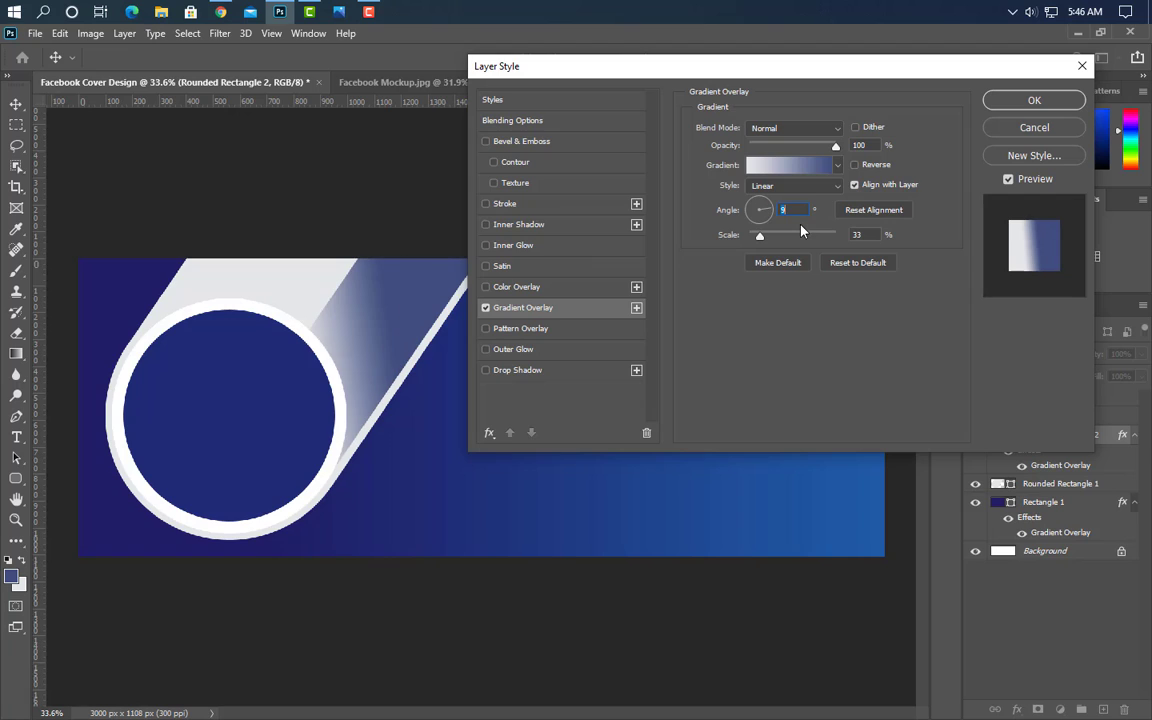
pyautogui.press('Up')
pyautogui.press('Up')
pyautogui.press('Up')
pyautogui.press('Up')
pyautogui.press('Up')
pyautogui.press('Up')
pyautogui.press('Up')
pyautogui.press('Up')
pyautogui.press('Up')
pyautogui.press('Up')
pyautogui.press('Up')
pyautogui.press('Up')
pyautogui.press('Up')
pyautogui.press('Up')
pyautogui.press('Up')
pyautogui.press('Up')
pyautogui.press('Up')
pyautogui.press('Up')
pyautogui.press('Up')
pyautogui.press('Up')
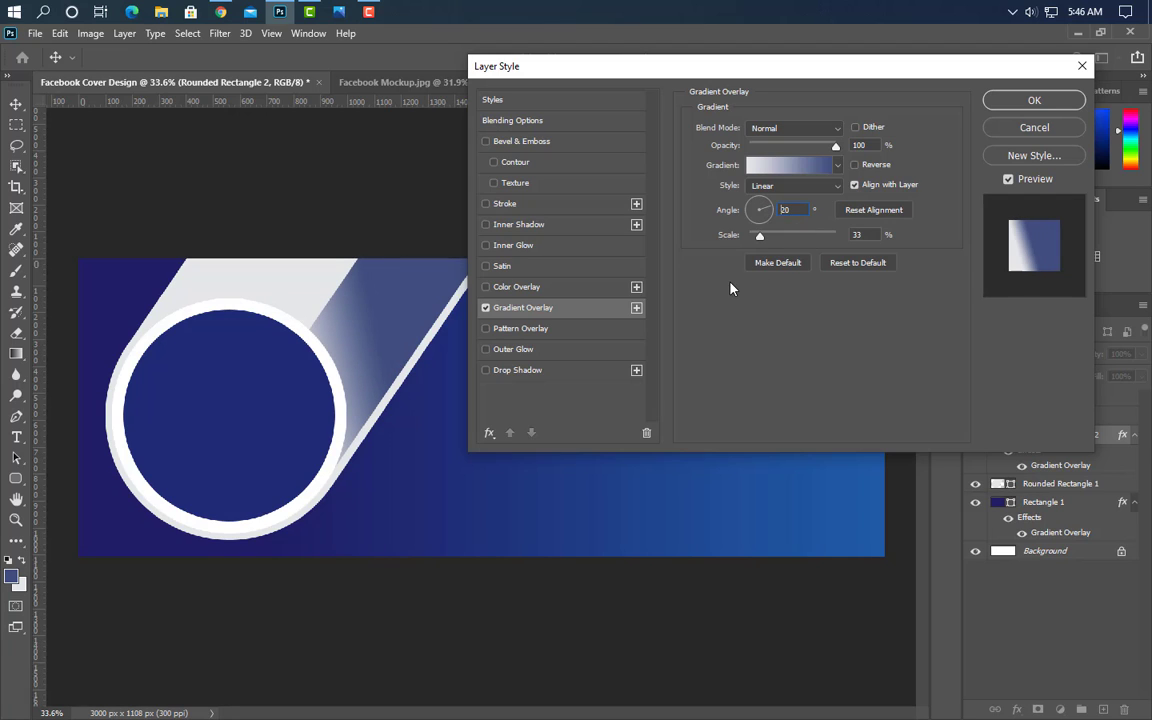
pyautogui.press('Up')
pyautogui.press('Up')
pyautogui.press('Up')
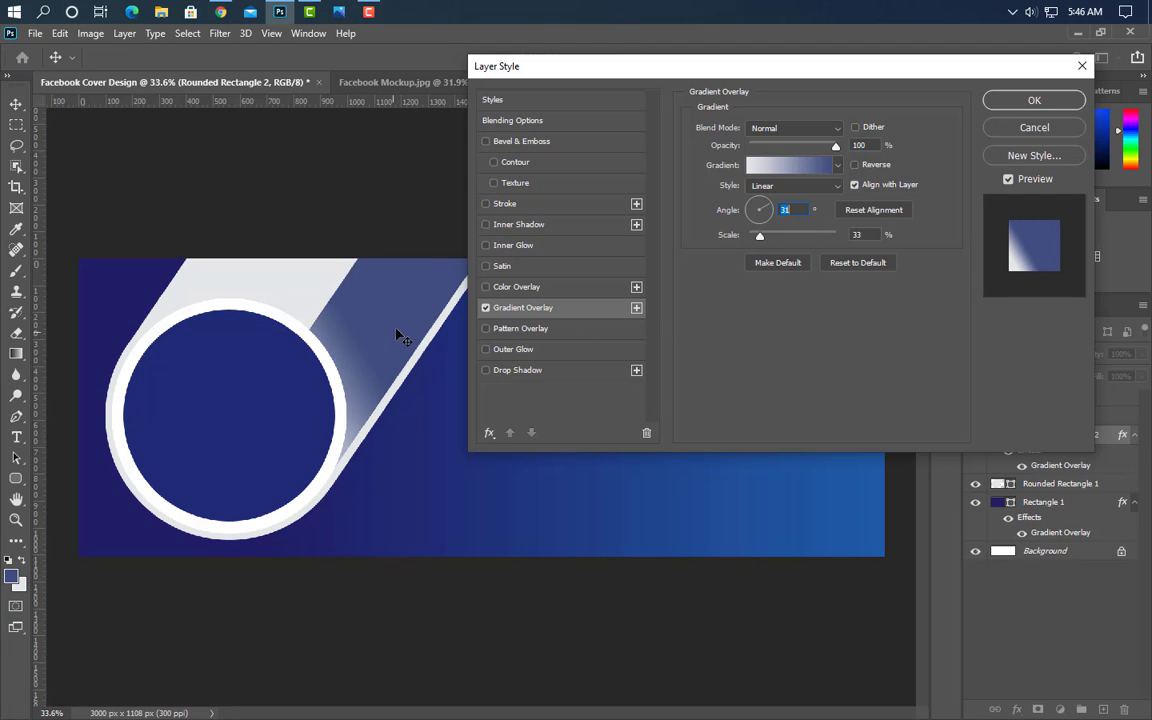
pyautogui.press('Up')
pyautogui.press('Up')
pyautogui.press('Up')
pyautogui.press('Up')
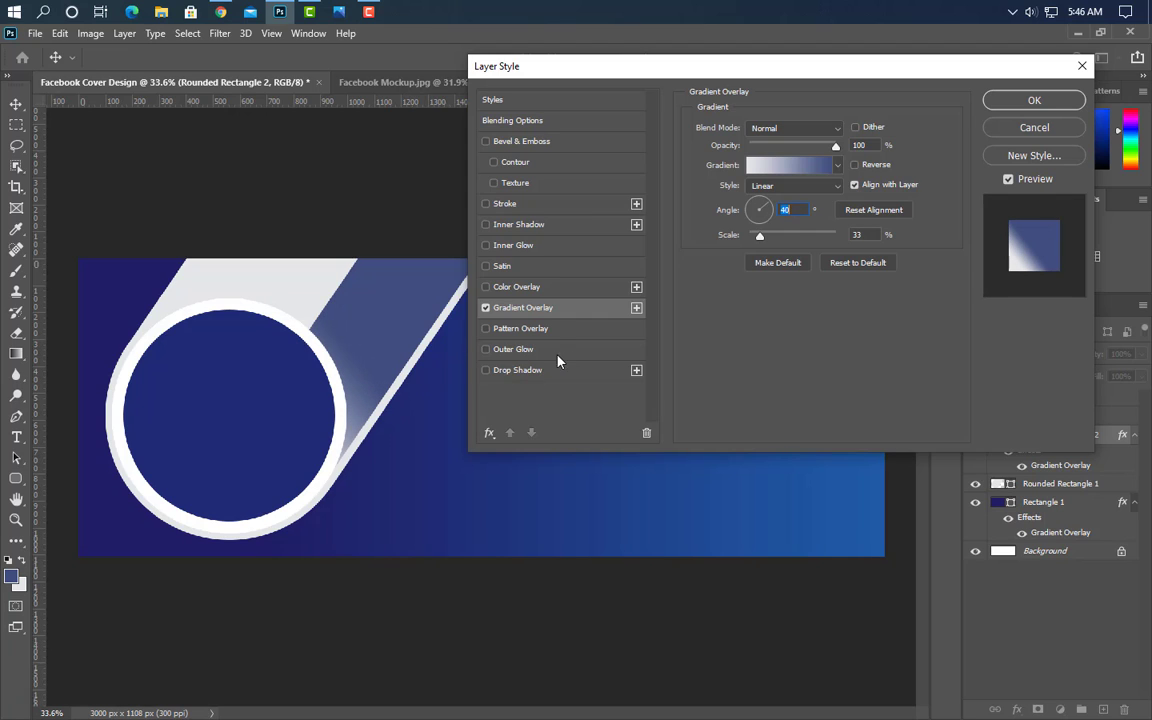
pyautogui.moveTo(367, 365); pyautogui.dragTo(399, 329)
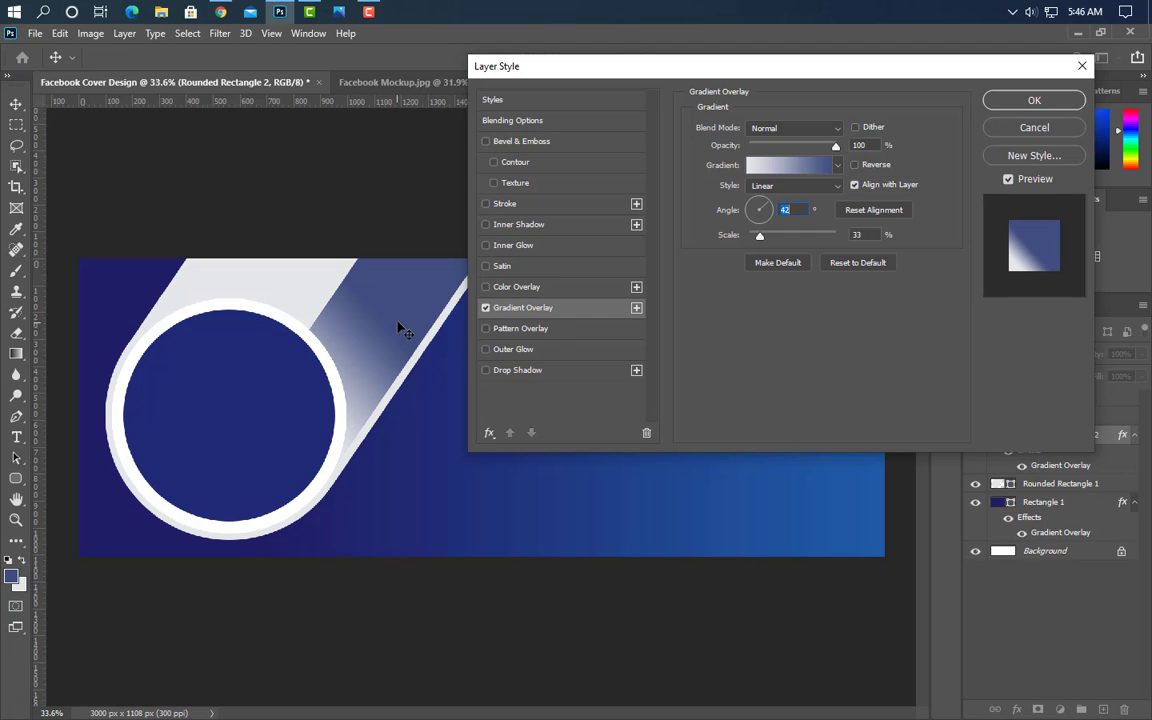
# Raise the slanted rectangle's gradient overlay scale to 50% and apply the layer style.
pyautogui.moveTo(764, 241); pyautogui.dragTo(768, 239)
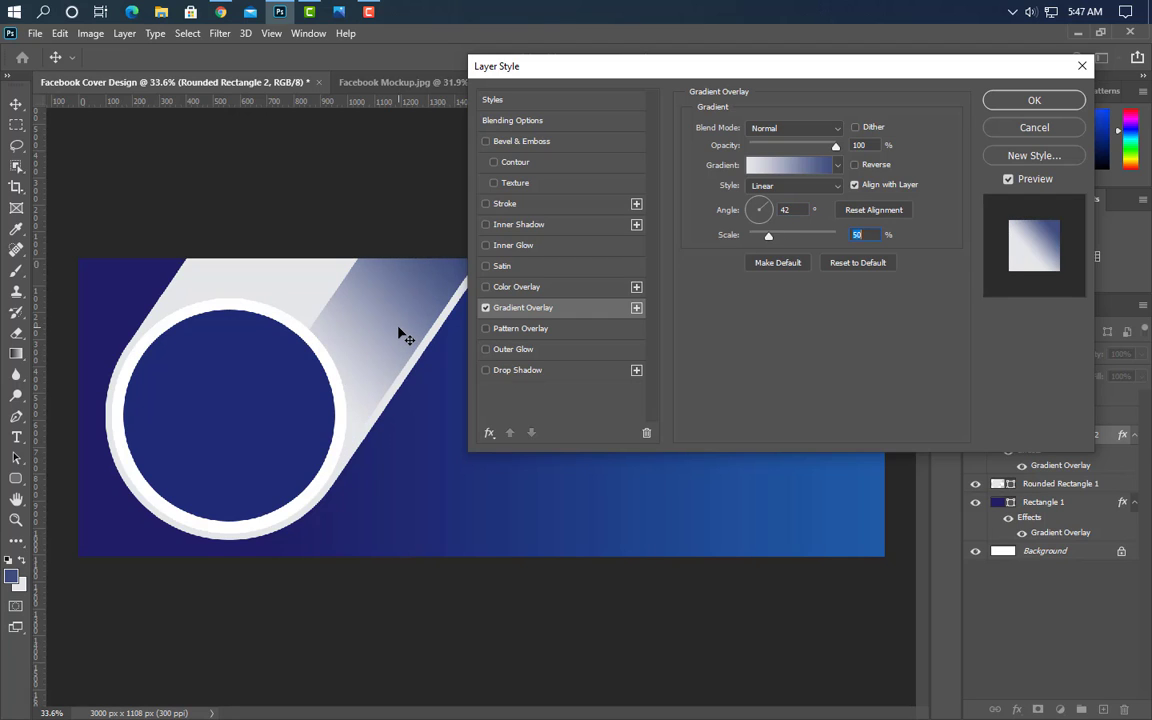
pyautogui.click(1045, 103)
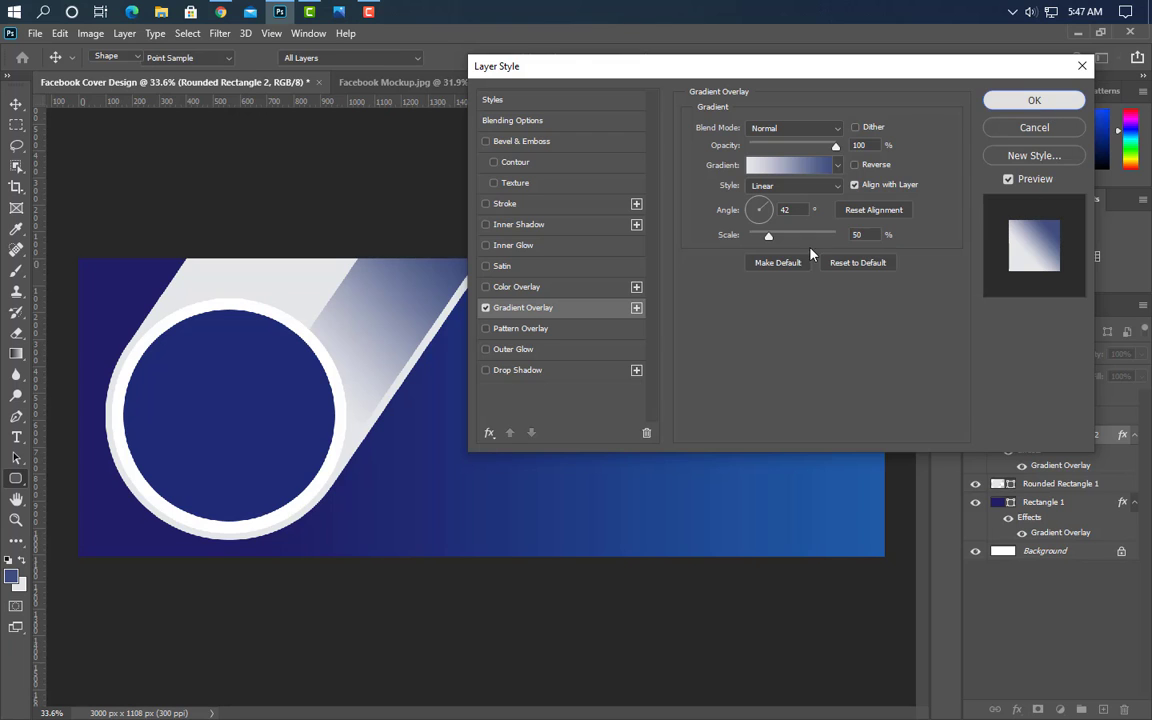
pyautogui.click(15, 104)
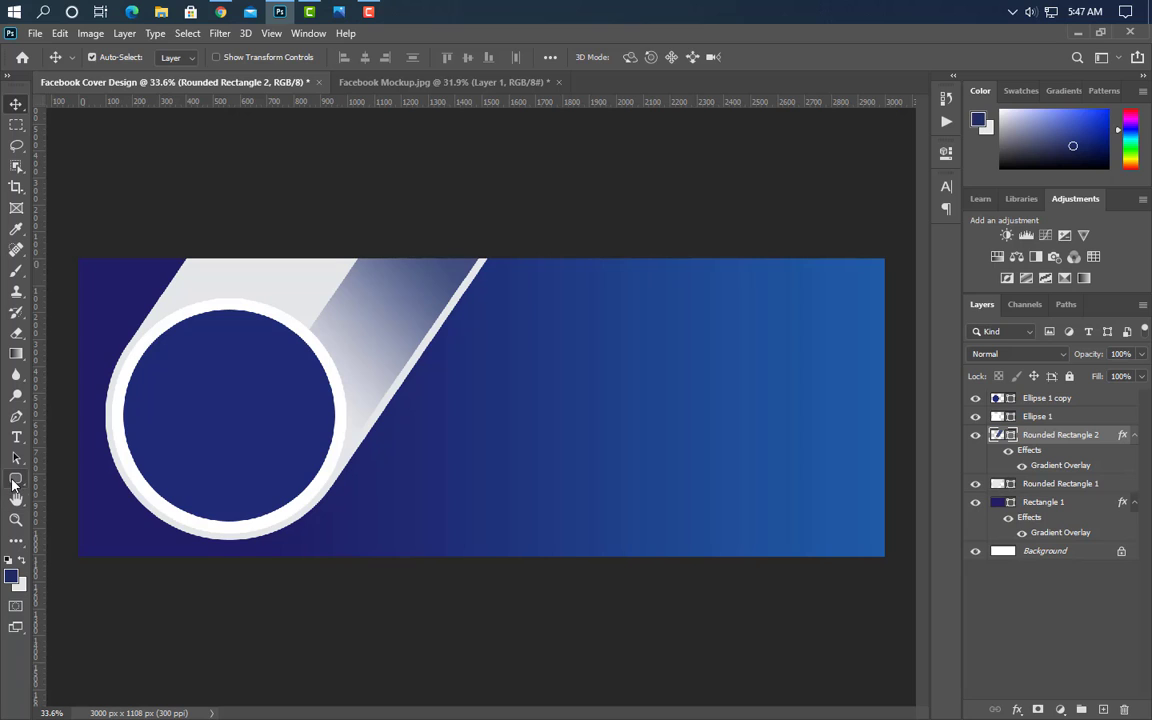
# Draw a rounded rectangle about 1292 × 105 px, rotate it to about -53.5° and move it over the slanted gradient band.
pyautogui.click(16, 479)
pyautogui.moveTo(470, 378); pyautogui.dragTo(817, 407)
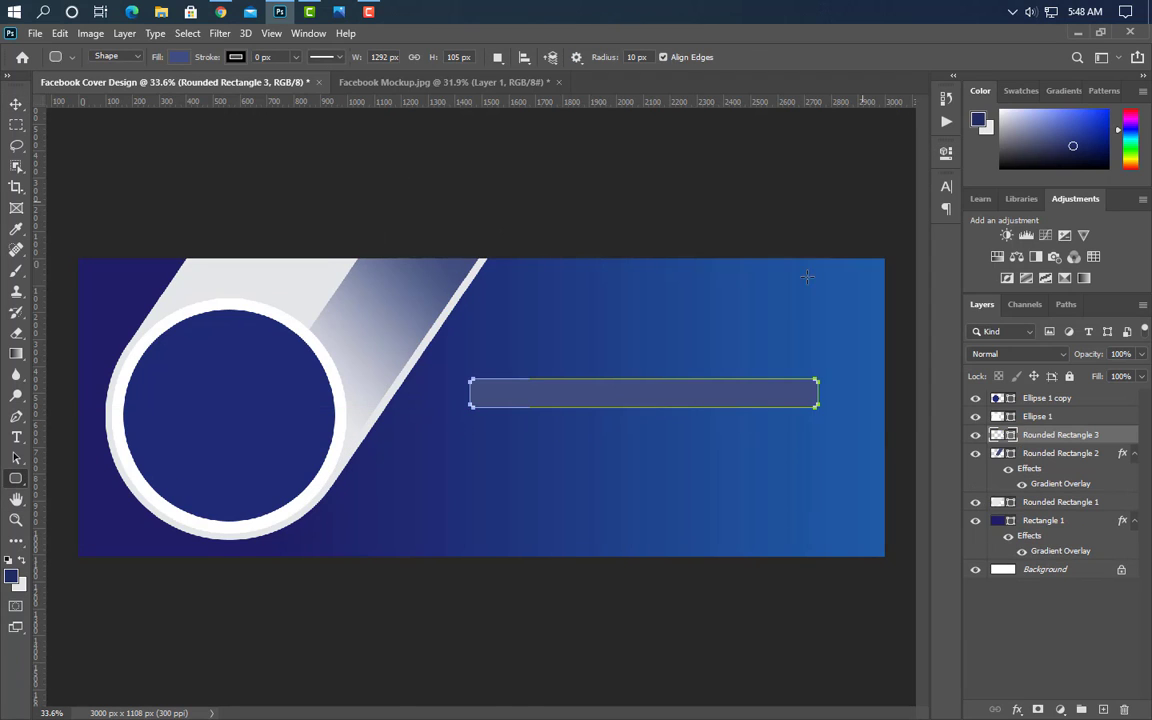
pyautogui.hotkey('ctrl', 't')
pyautogui.moveTo(823, 492); pyautogui.dragTo(828, 262)
pyautogui.moveTo(672, 345); pyautogui.dragTo(430, 294)
# Refine the new rectangle's rotation to about -55.4° to match the slanted edge, then move it to the middle of the gradient band.
pyautogui.scroll(4, 517, 296)
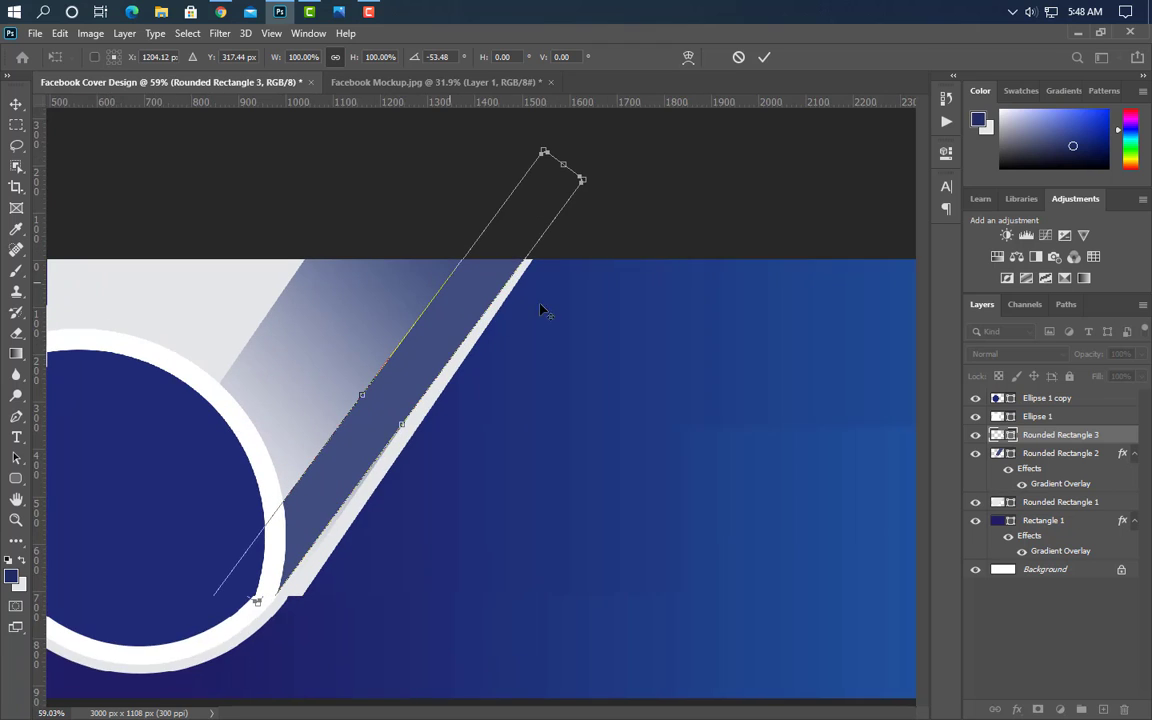
pyautogui.moveTo(409, 368)
pyautogui.mouseDown()
pyautogui.moveTo(425, 371)
pyautogui.moveTo(419, 360)
pyautogui.mouseUp()
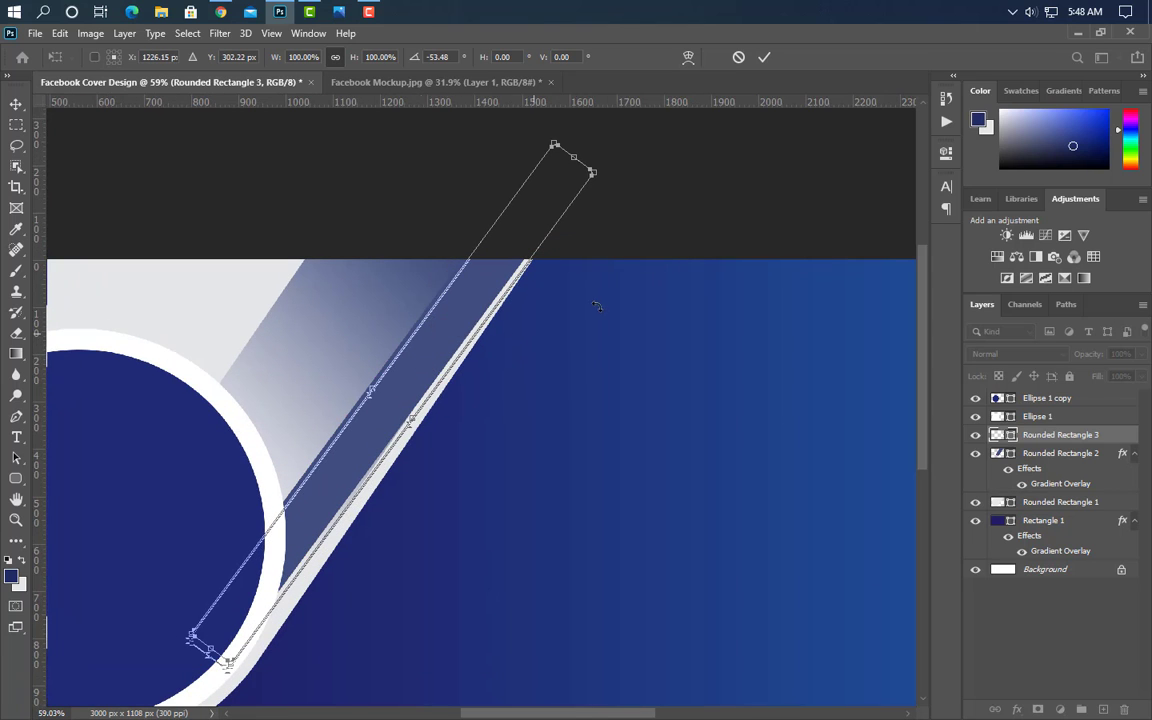
pyautogui.moveTo(597, 303); pyautogui.dragTo(703, 178)
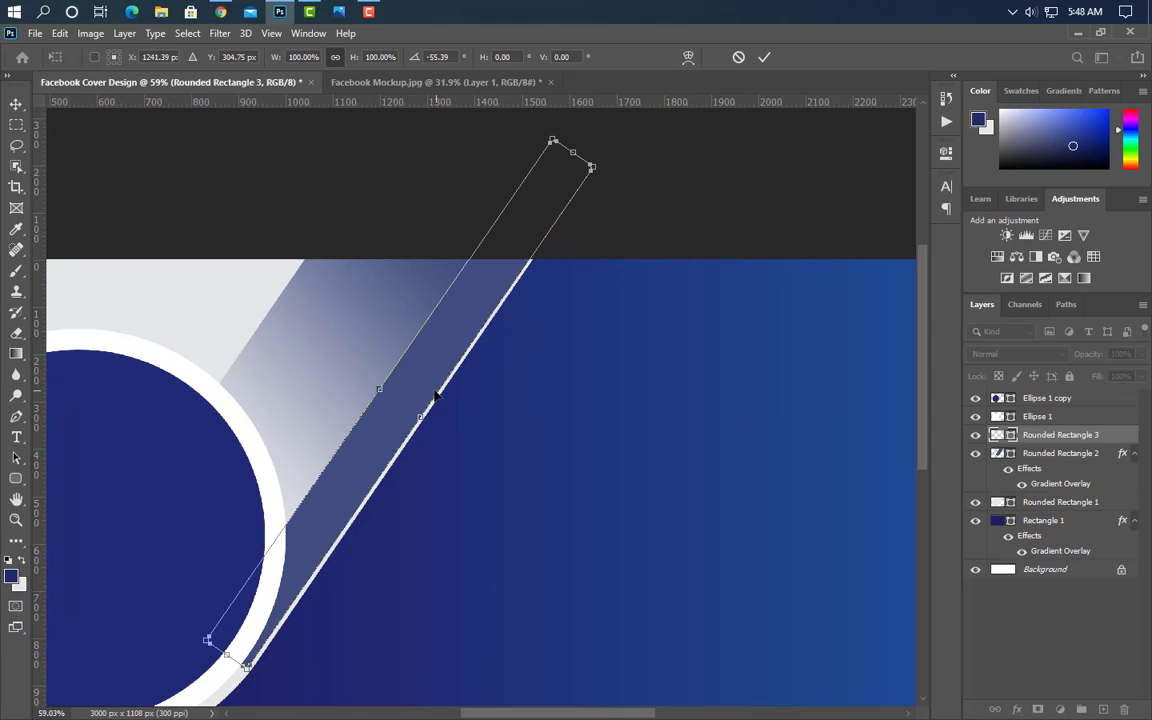
pyautogui.moveTo(435, 396); pyautogui.dragTo(328, 344)
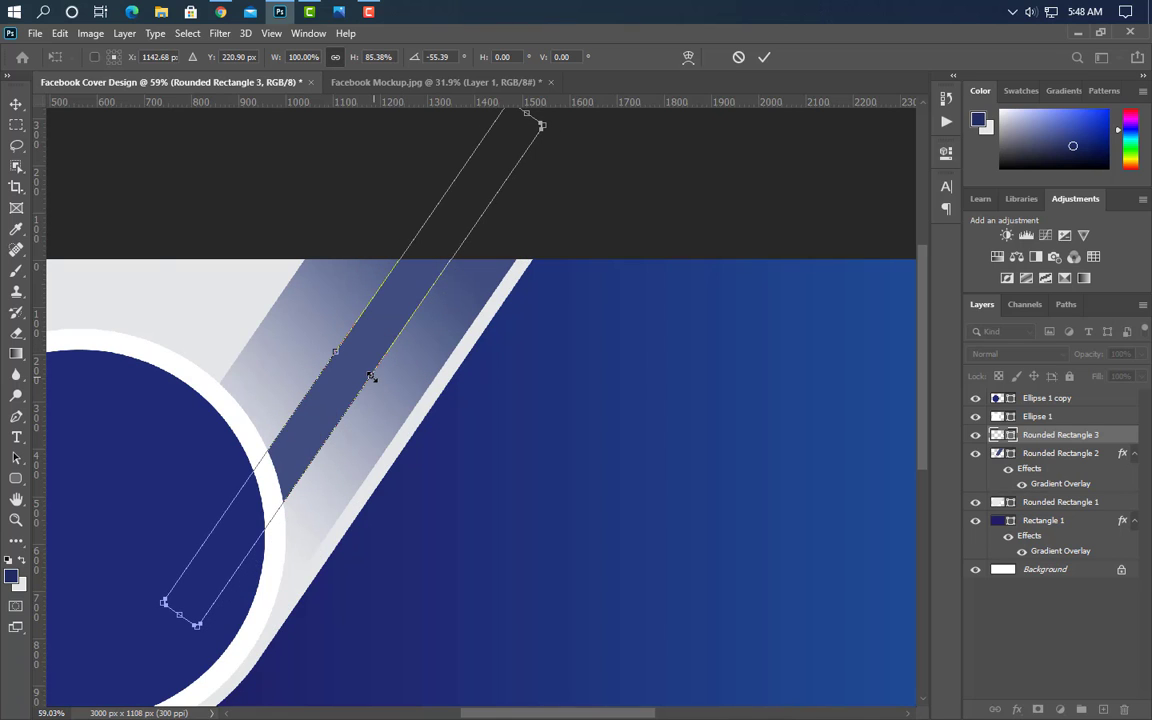
# Reduce the new rectangle's thickness to about 67%, nudge it slightly left and apply the transform.
pyautogui.moveTo(372, 378); pyautogui.dragTo(364, 372)
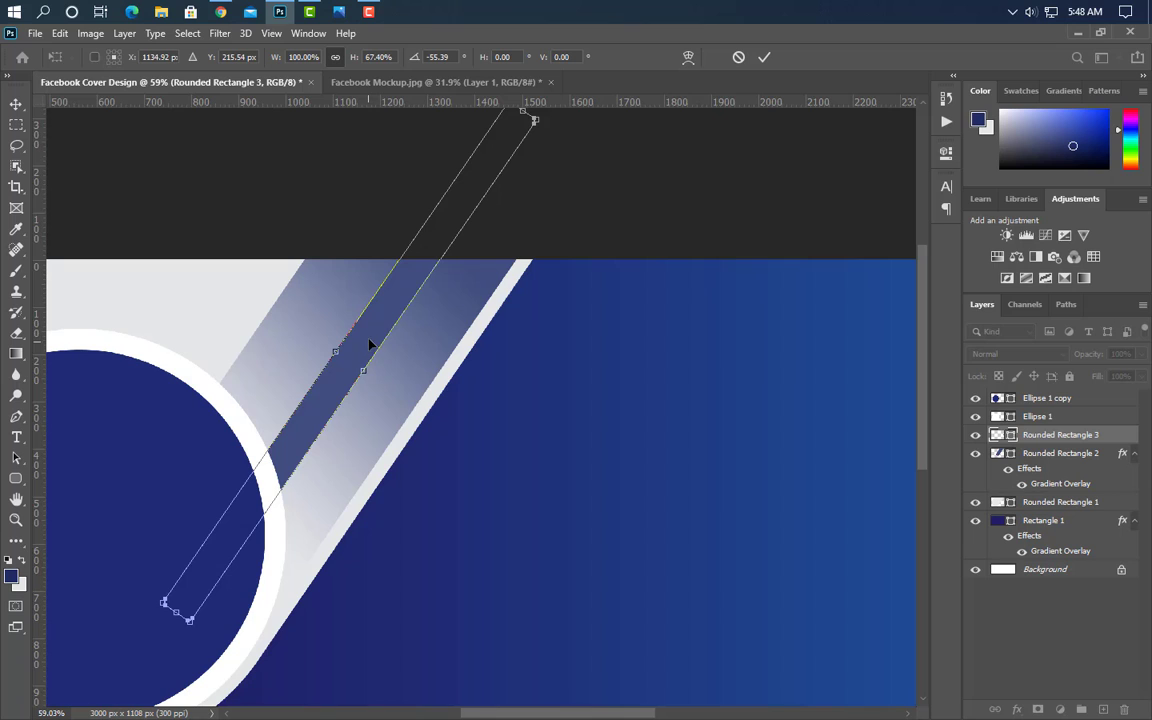
pyautogui.press('Left')
pyautogui.press('Left')
pyautogui.press('Left')
pyautogui.press('Left')
pyautogui.press('Left')
pyautogui.press('Left')
pyautogui.press('Left')
pyautogui.press('Left')
pyautogui.press('Left')
pyautogui.press('Left')
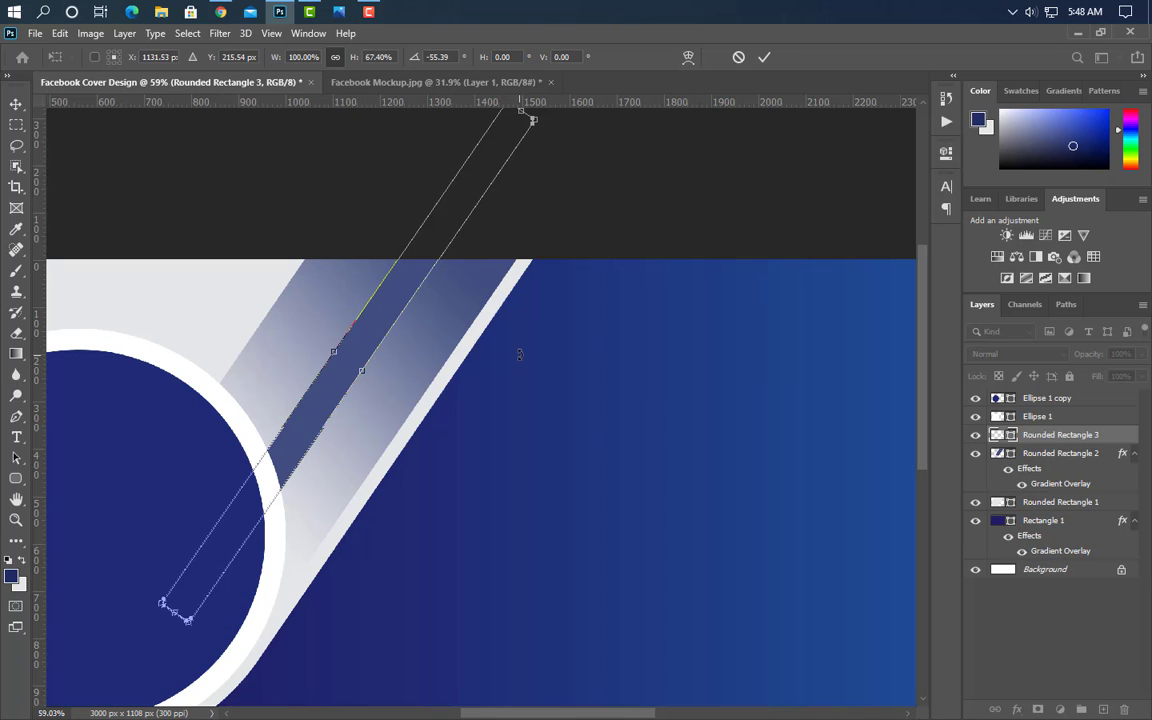
pyautogui.click(764, 57)
pyautogui.click(534, 302)
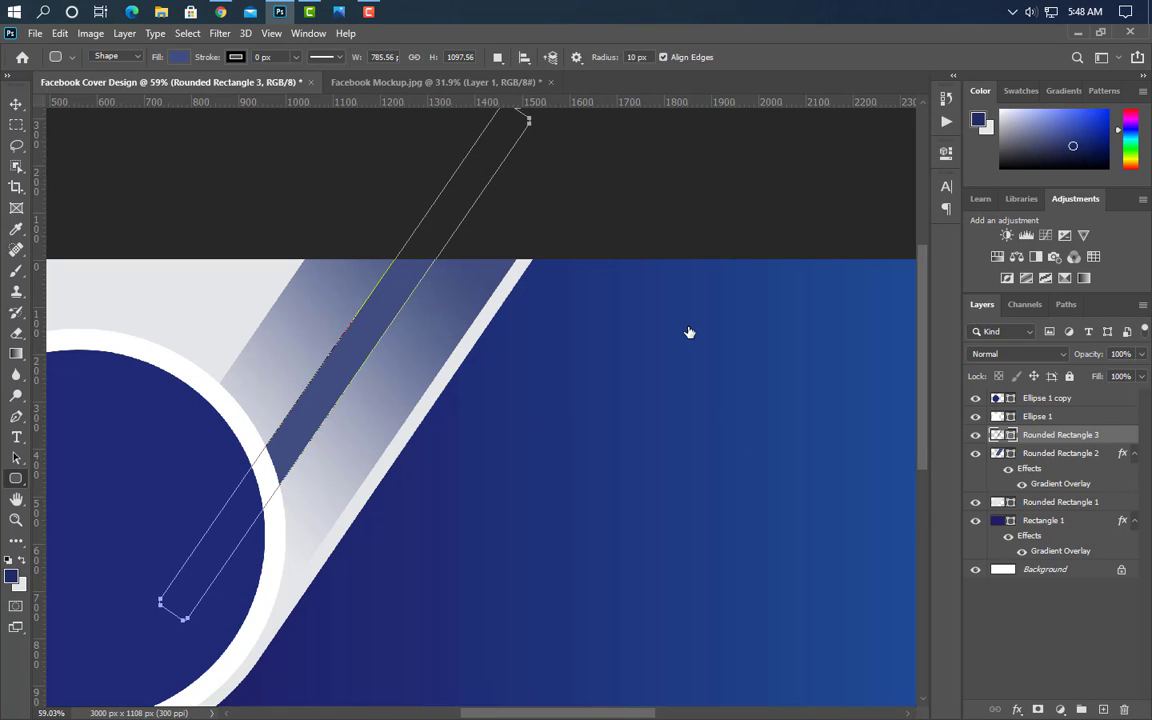
# Add a Gradient Overlay to the narrow rectangle, changing the gradient's blue end stop to the dark navy foreground colour.
pyautogui.click(584, 319)
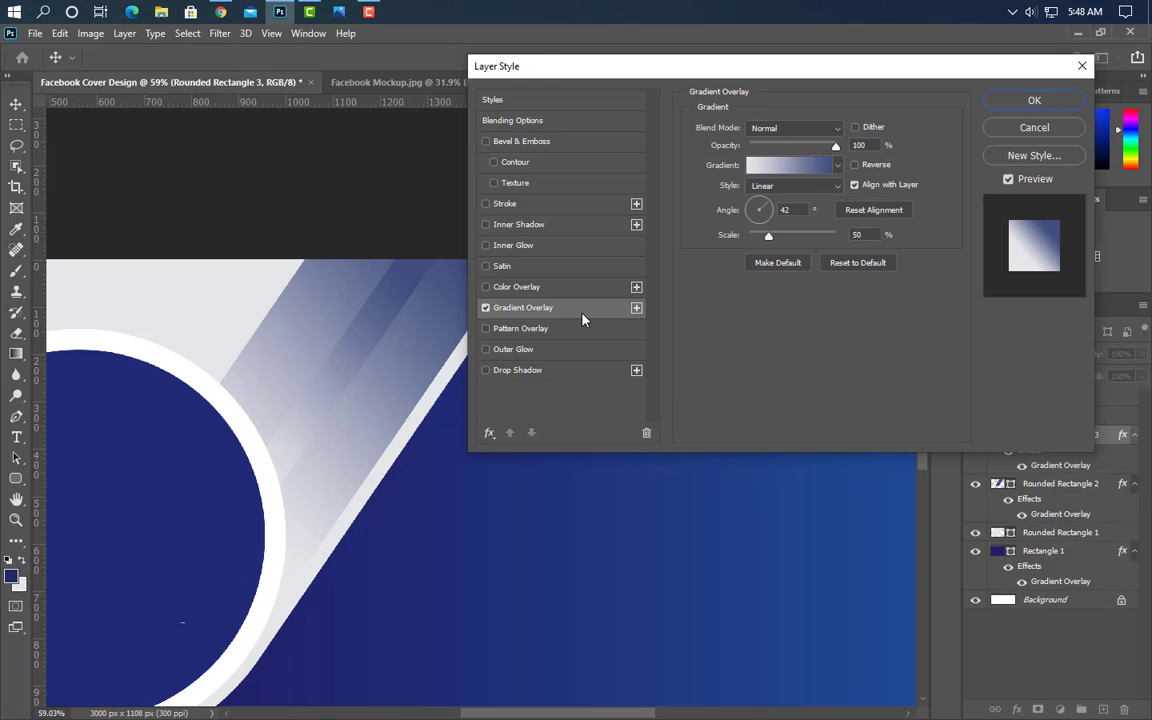
pyautogui.click(788, 165)
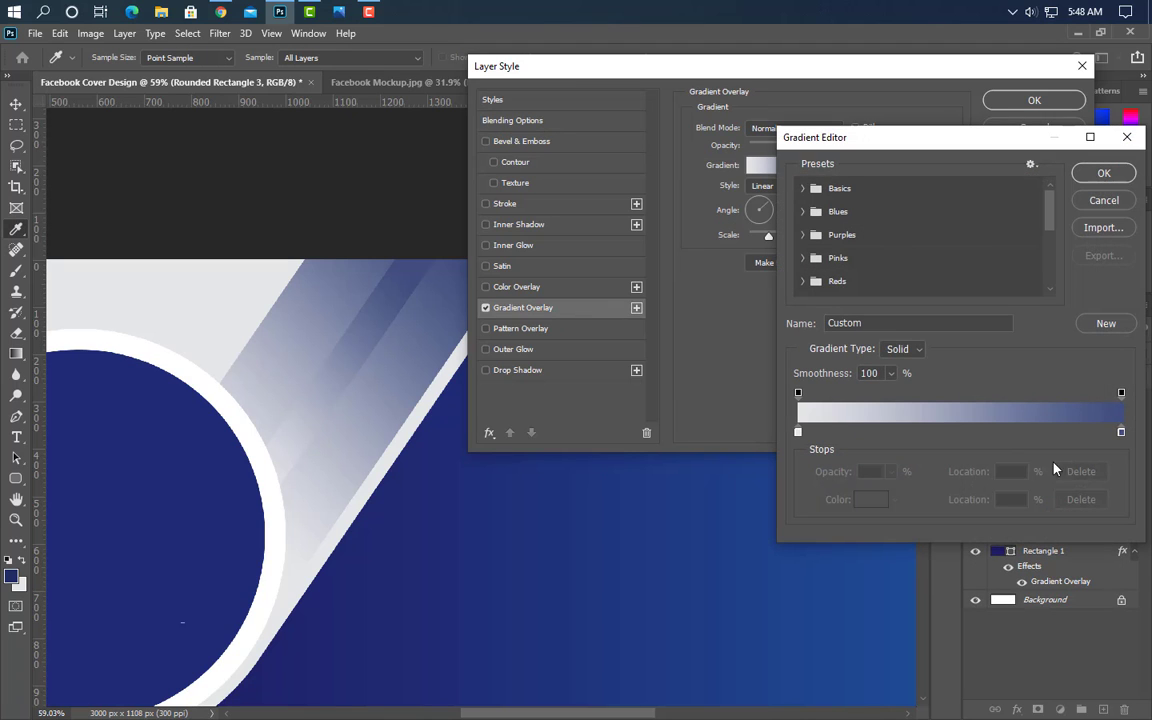
pyautogui.doubleClick(1121, 433)
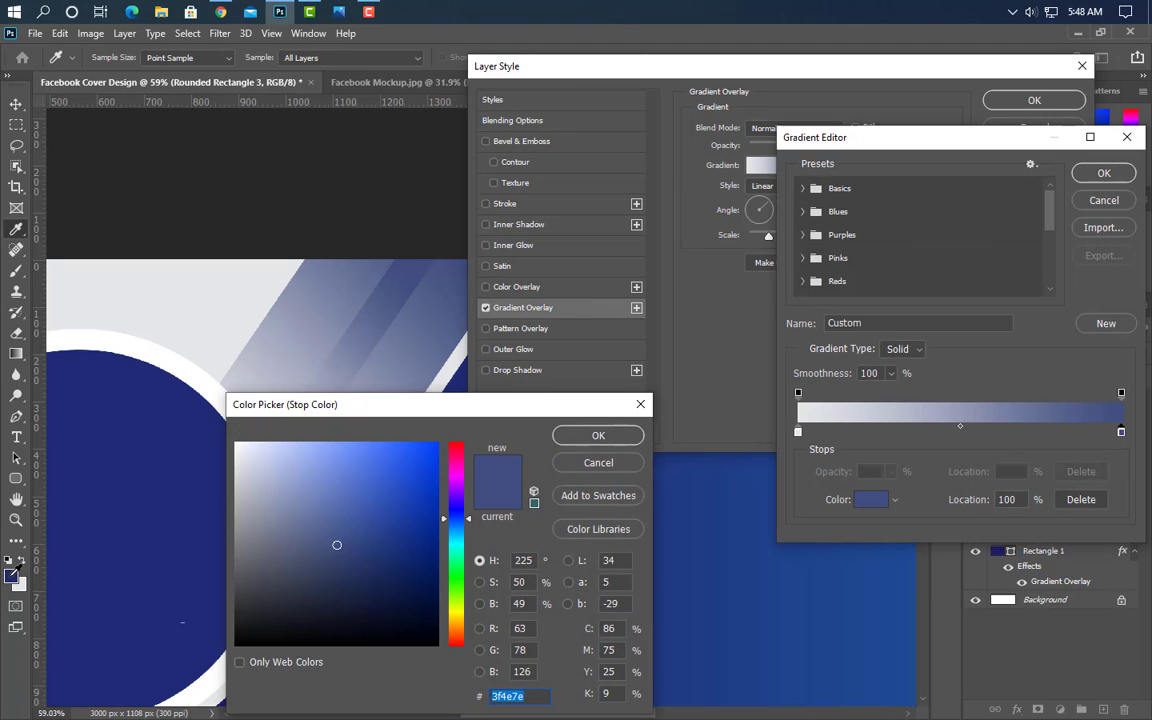
pyautogui.click(13, 575)
pyautogui.click(631, 438)
pyautogui.click(1093, 177)
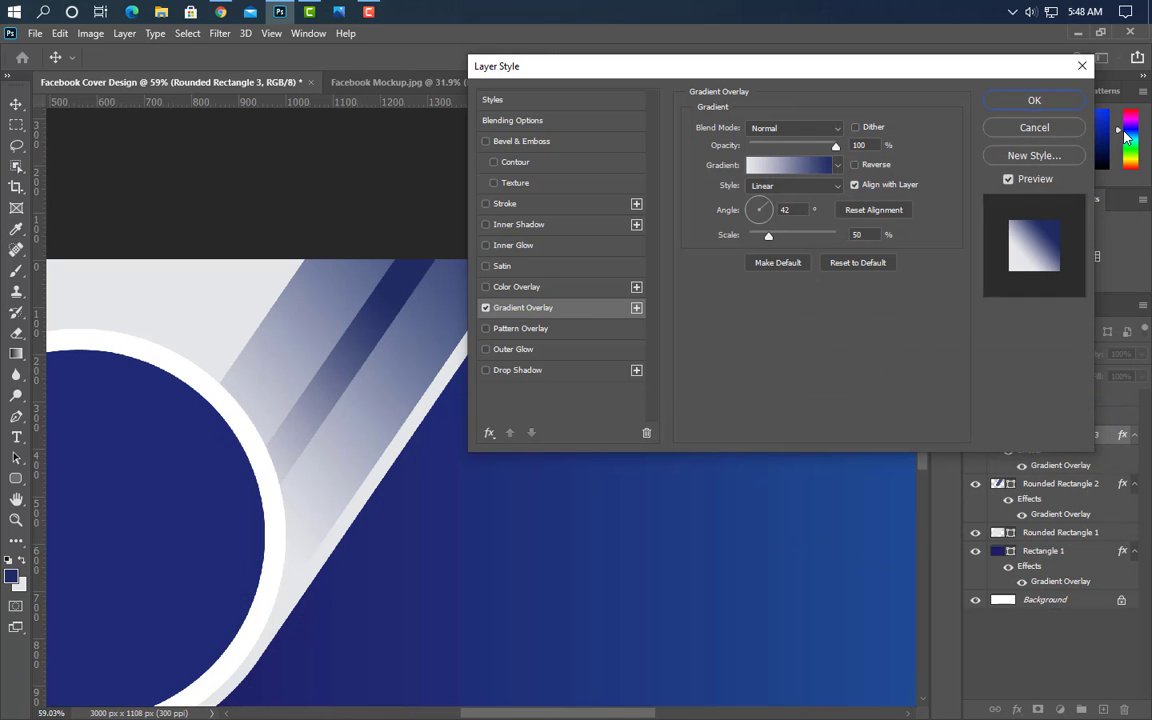
pyautogui.click(1036, 101)
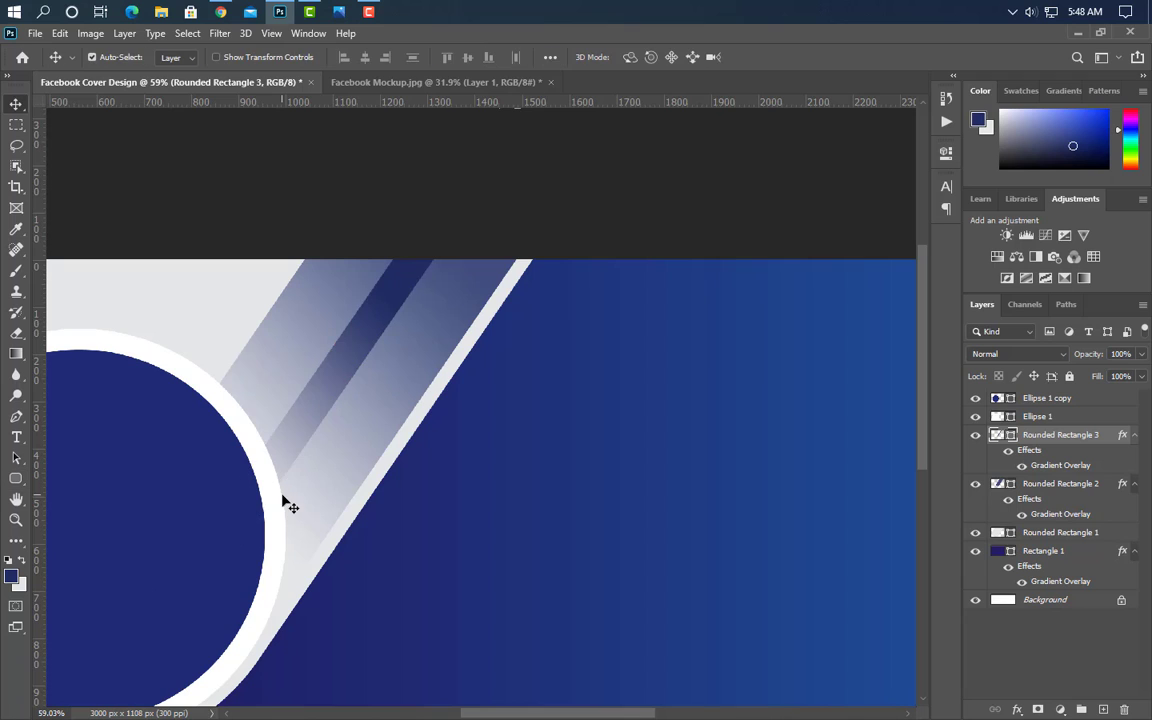
# Duplicate the light grey slanted shape, turn the copy upside down and place it rising from the cover's lower edge at the right.
pyautogui.scroll(-4, 290, 498)
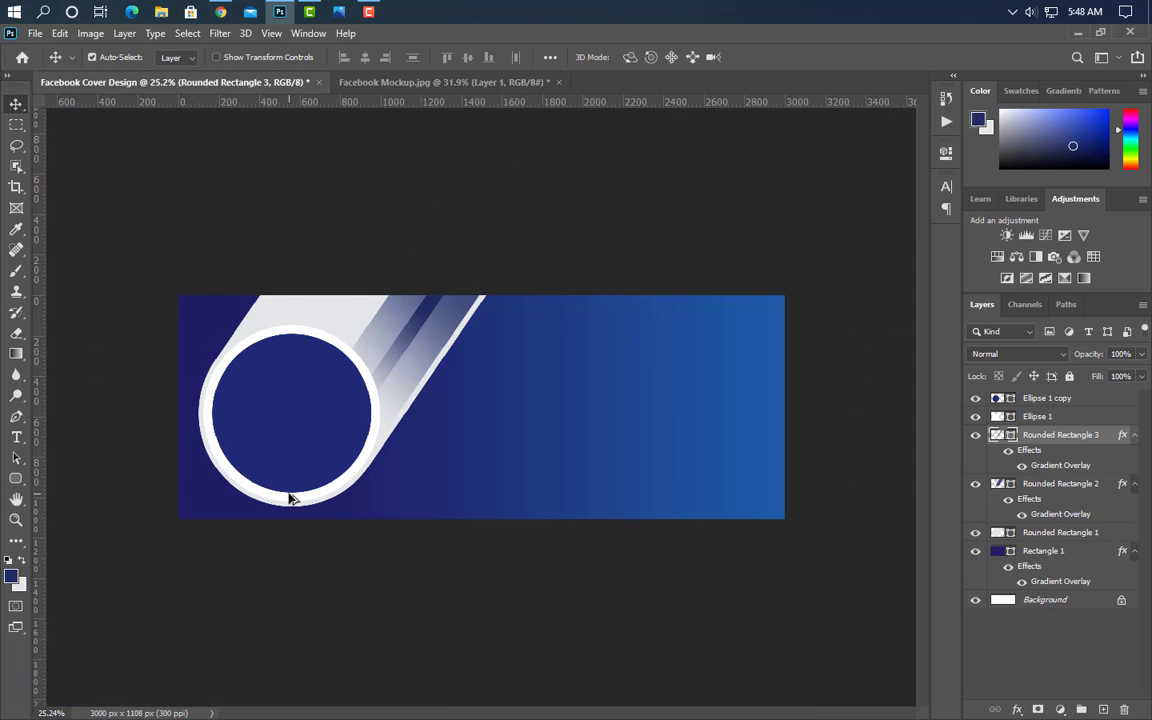
pyautogui.scroll(2, 295, 500)
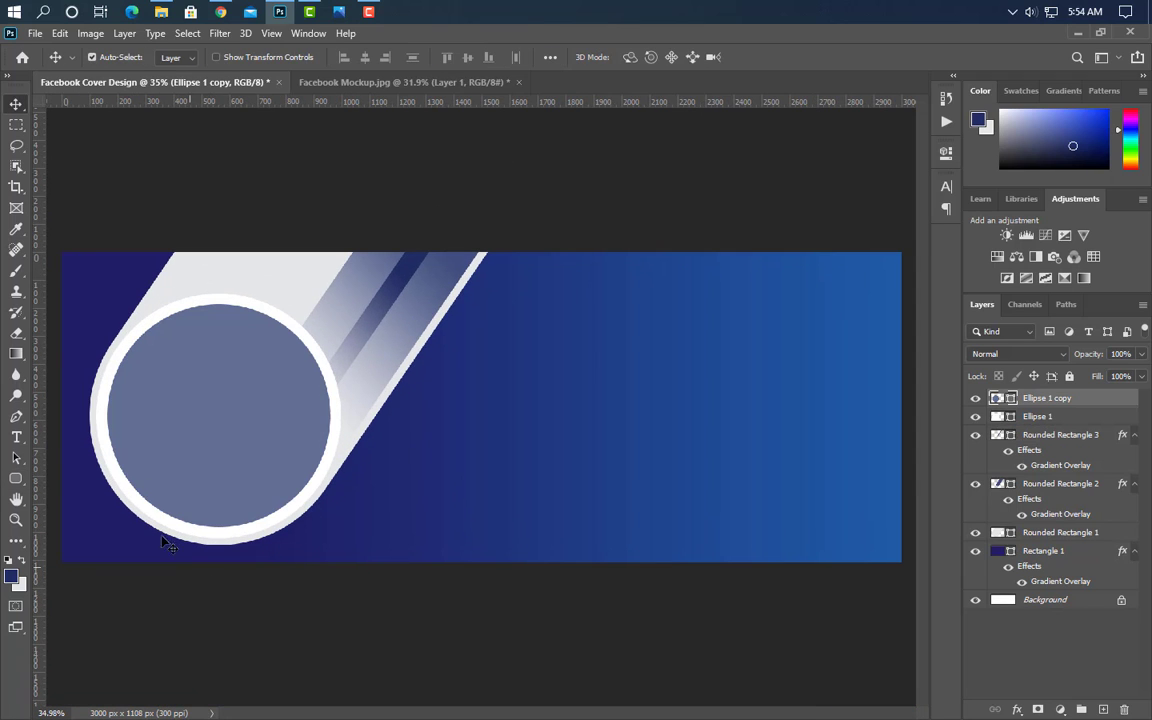
pyautogui.click(330, 302)
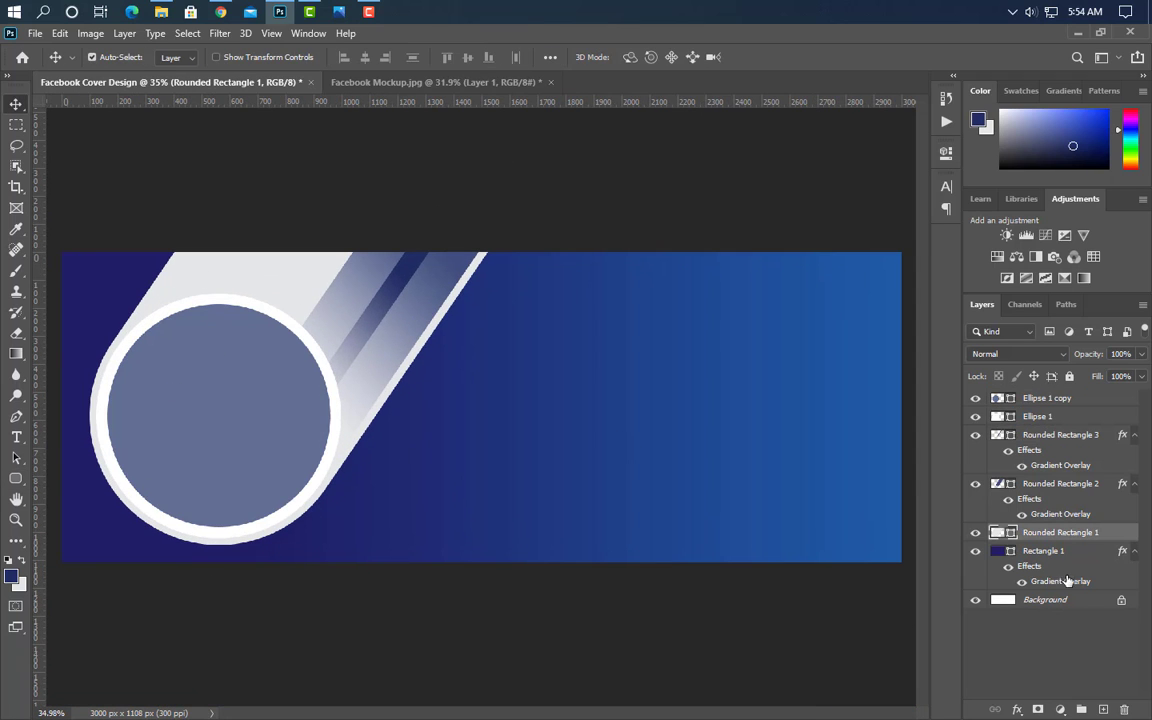
pyautogui.moveTo(1005, 532); pyautogui.dragTo(1103, 708)
pyautogui.hotkey('ctrl', 't')
pyautogui.moveTo(404, 296); pyautogui.dragTo(711, 450)
pyautogui.click(792, 57)
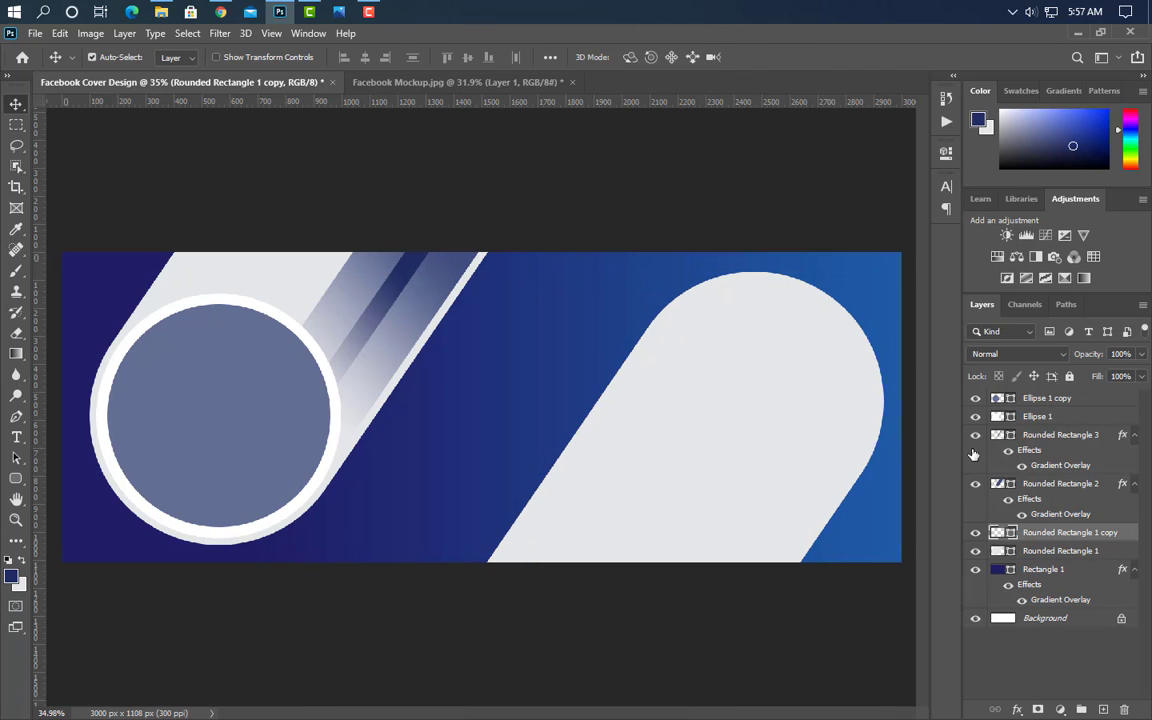
# Add a linear Gradient Overlay to the upside-down copy from blue 1f5aa5 to navy 1f1f66, at 42° and 73% scale.
pyautogui.press('F2')
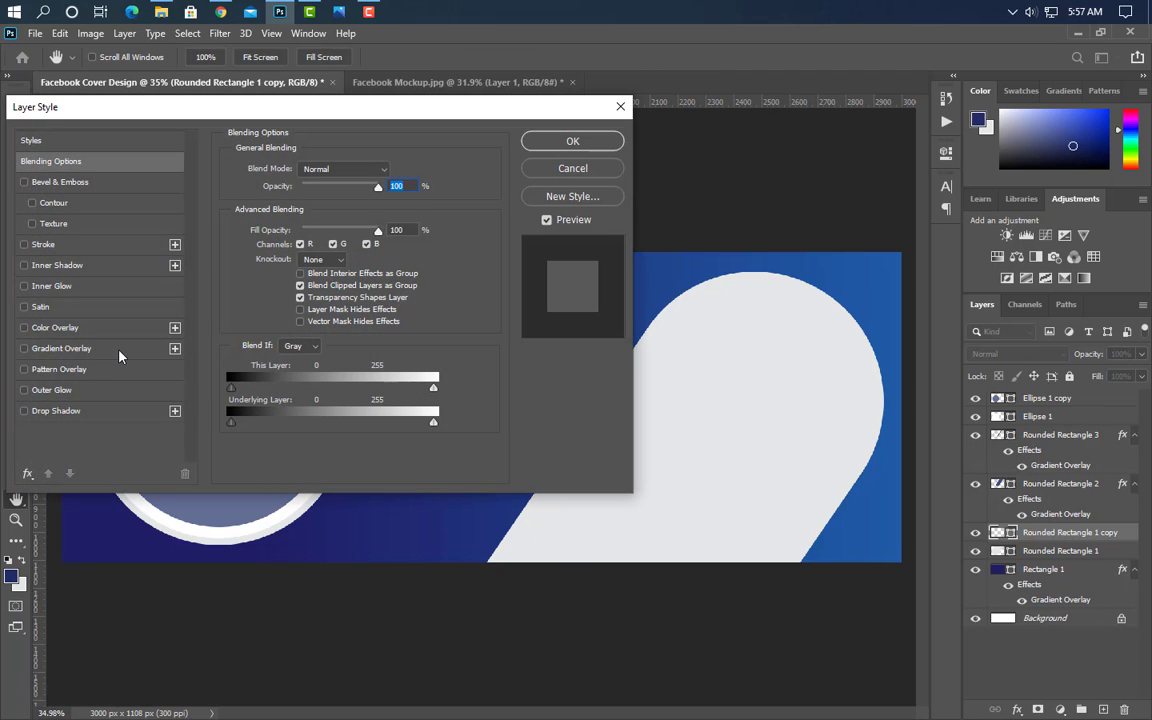
pyautogui.click(118, 352)
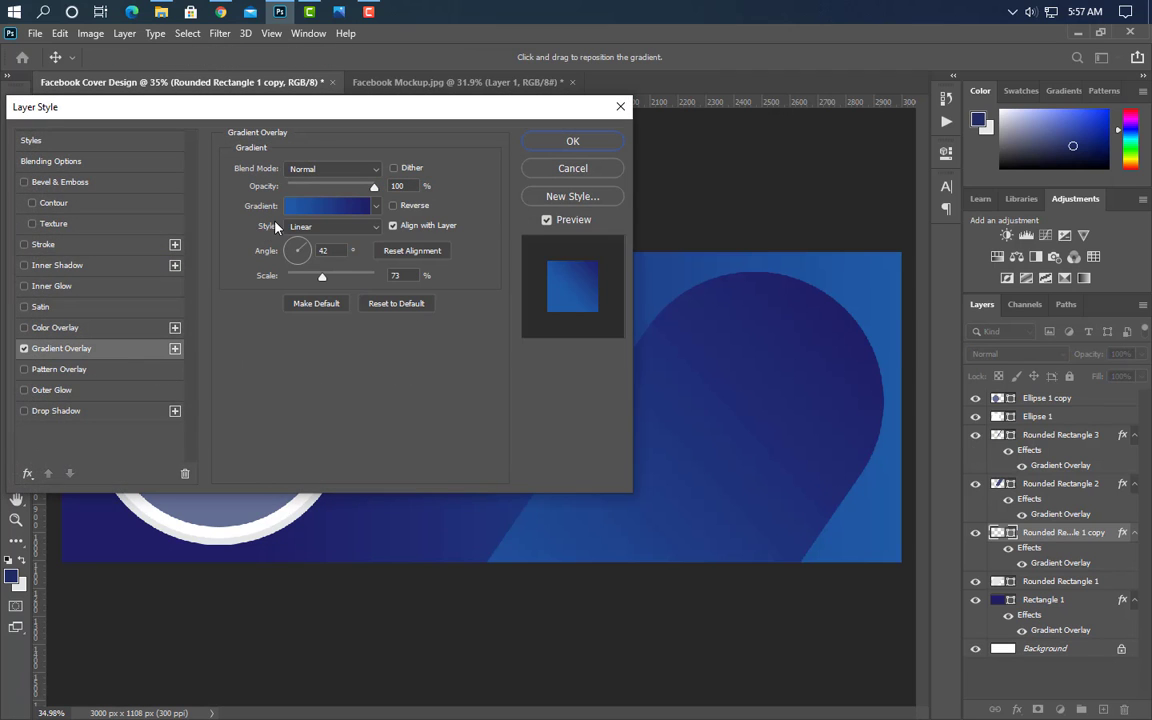
pyautogui.click(325, 207)
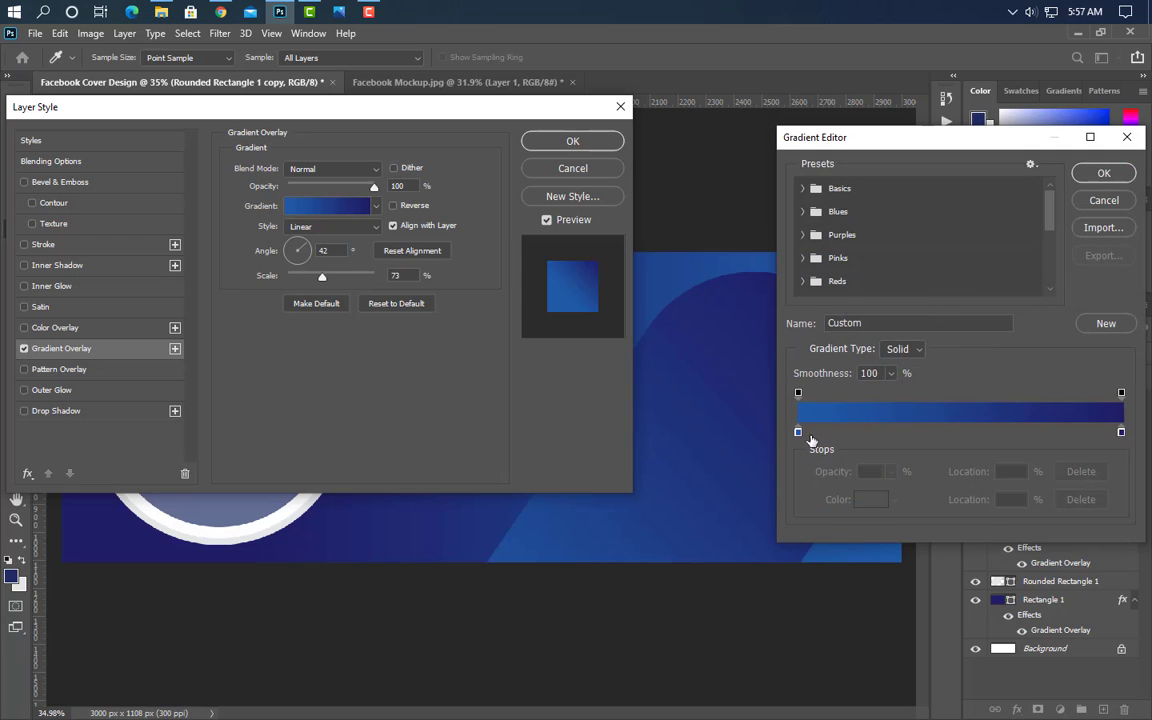
pyautogui.click(1104, 173)
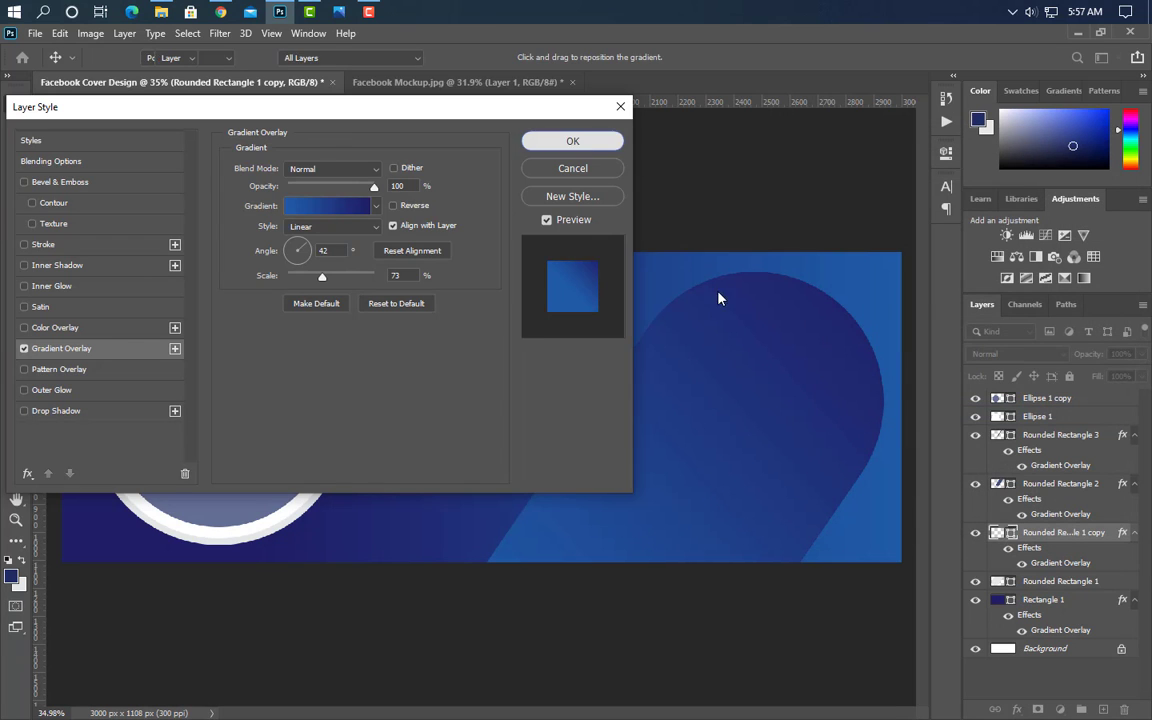
pyautogui.press('Return')
# Duplicate the blue gradient shape, place the copy's layer beneath it and shift it left so a strip extends past the original.
pyautogui.moveTo(1114, 548); pyautogui.dragTo(1104, 709)
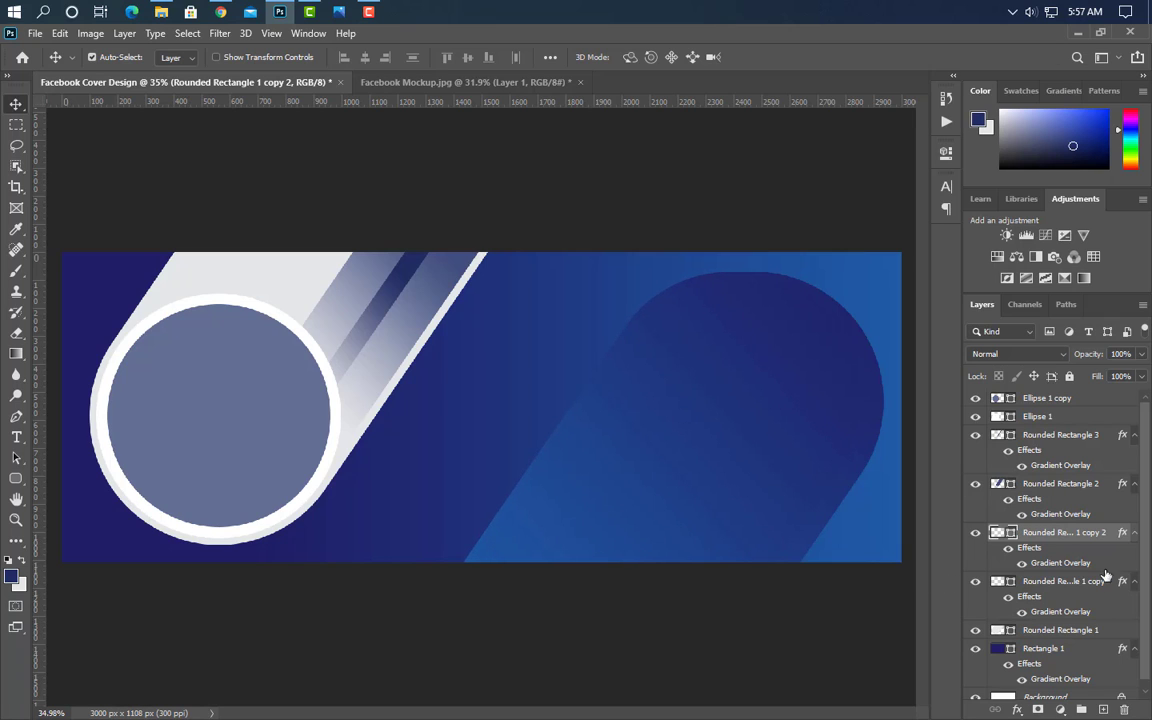
pyautogui.moveTo(1112, 534); pyautogui.dragTo(1101, 629)
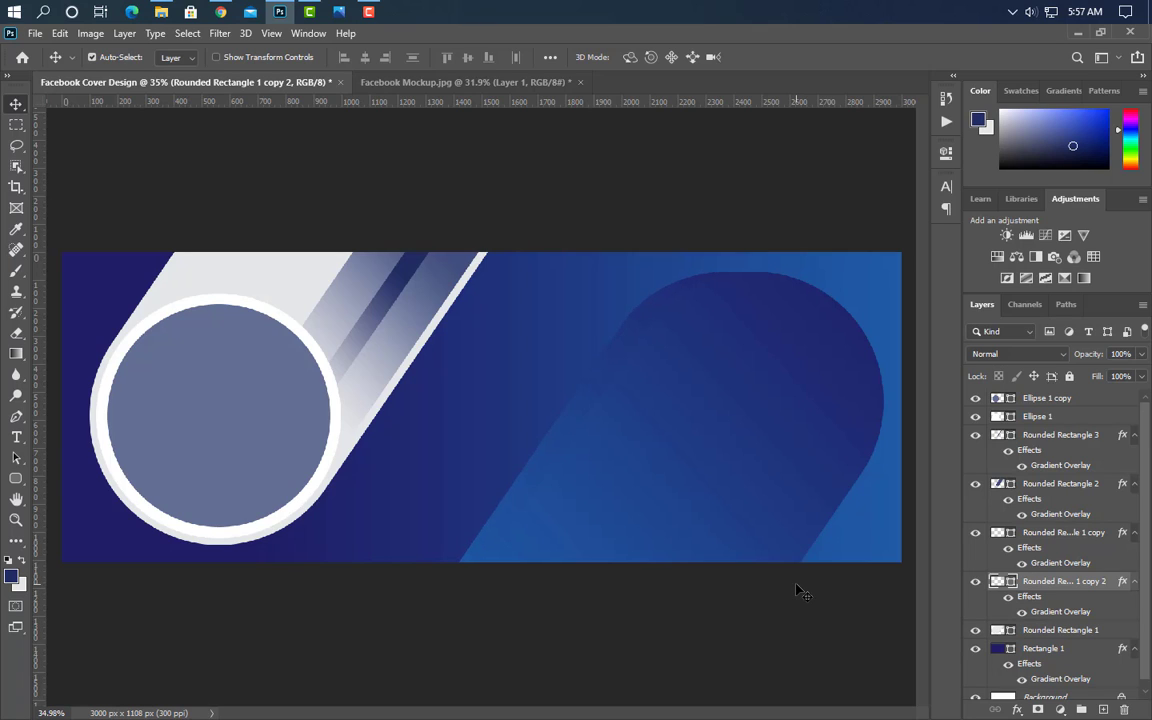
pyautogui.hotkey('shift', 'Left')
pyautogui.hotkey('shift', 'Left')
pyautogui.hotkey('shift', 'Left')
pyautogui.hotkey('shift', 'Left')
pyautogui.hotkey('shift', 'Left')
pyautogui.hotkey('shift', 'Left')
pyautogui.hotkey('shift', 'Left')
pyautogui.hotkey('shift', 'Left')
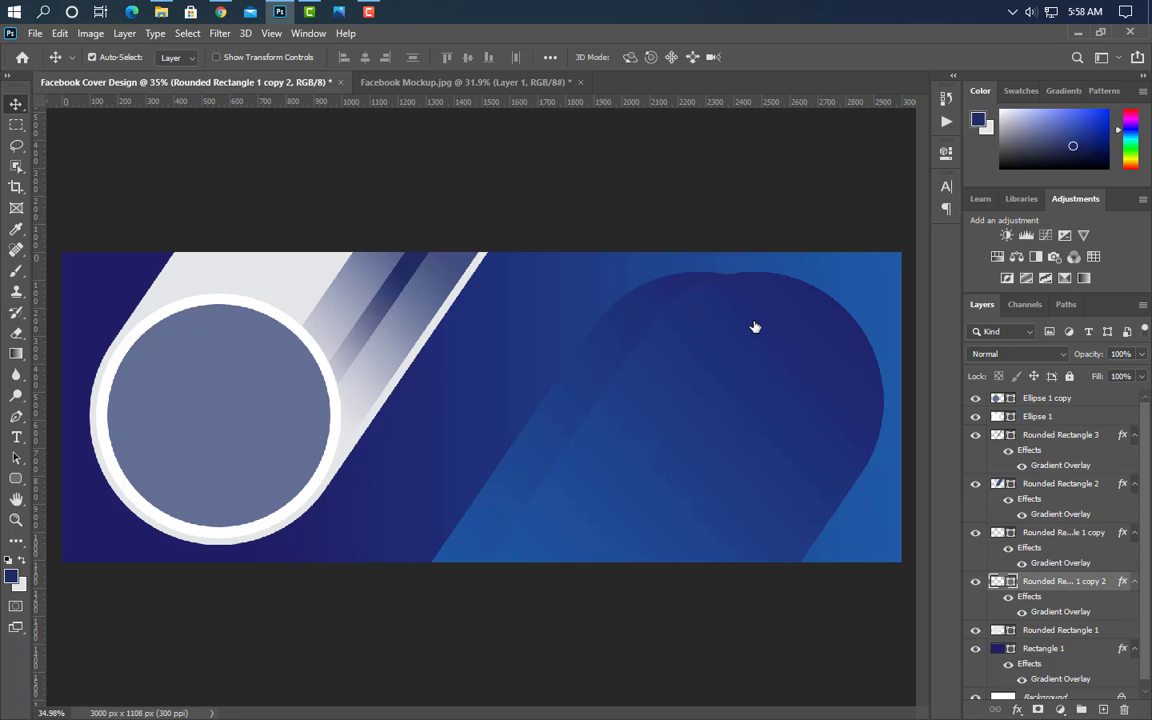
# Change the starting colour stop of the lower blue copy's Gradient Overlay to navy 1f1f66, sampled from the cover background.
pyautogui.moveTo(649, 97); pyautogui.dragTo(1018, 93)
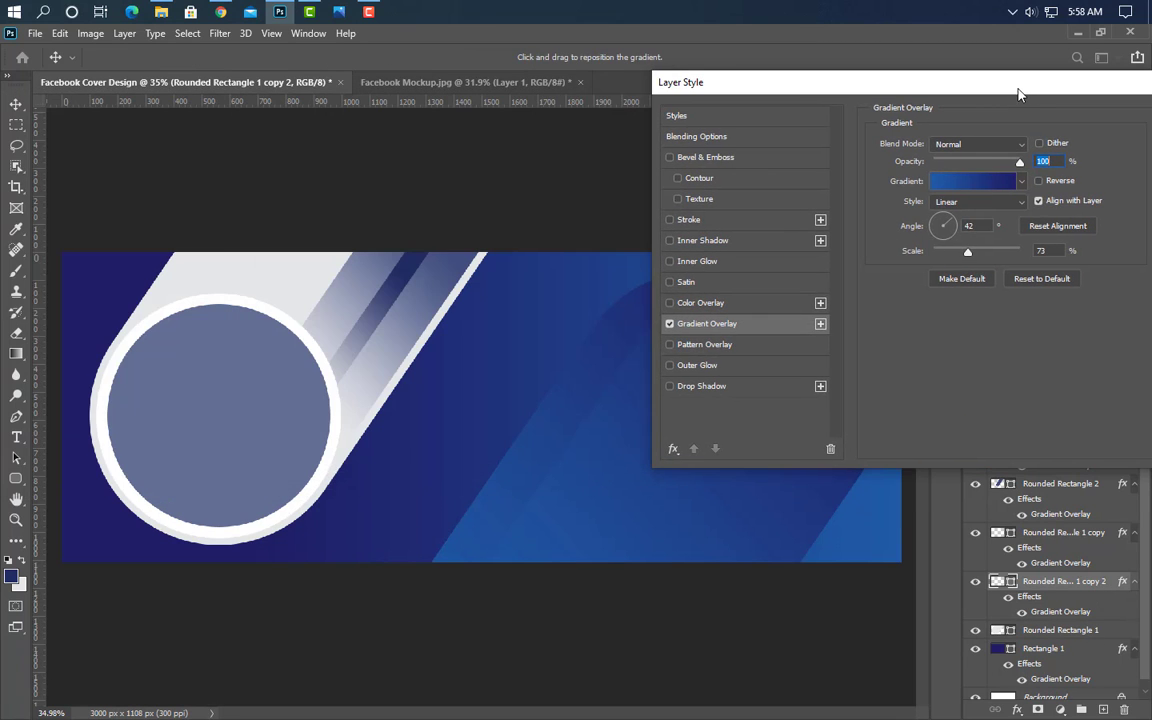
pyautogui.click(966, 181)
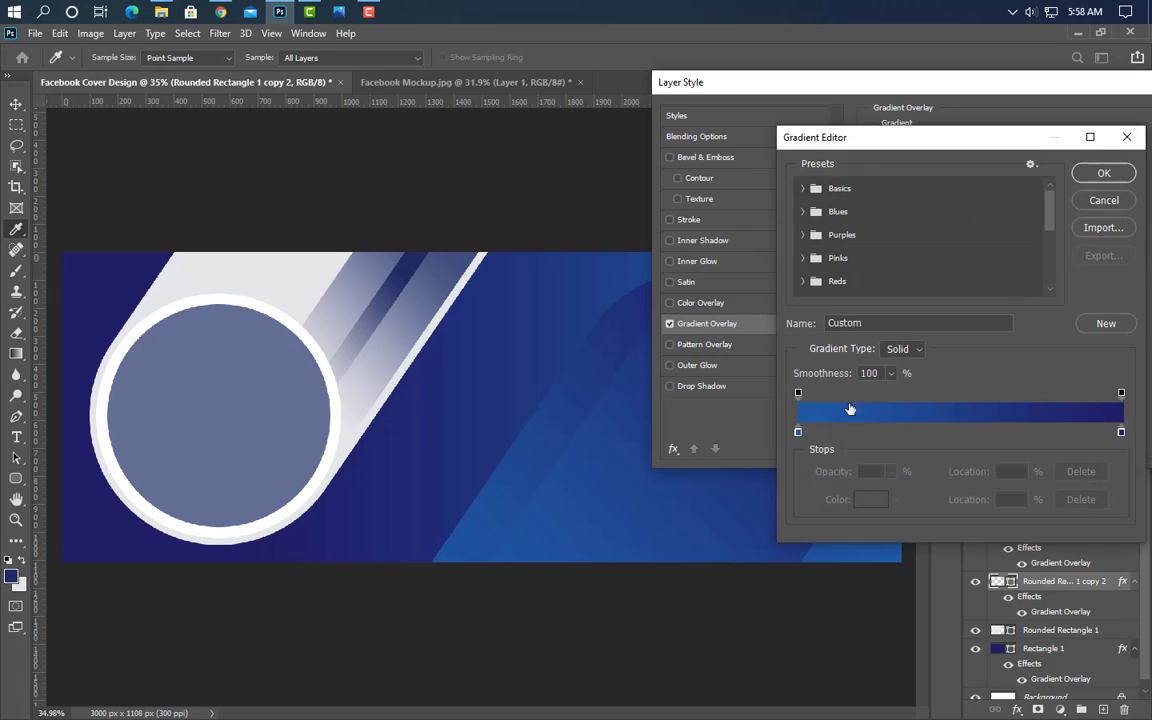
pyautogui.doubleClick(798, 433)
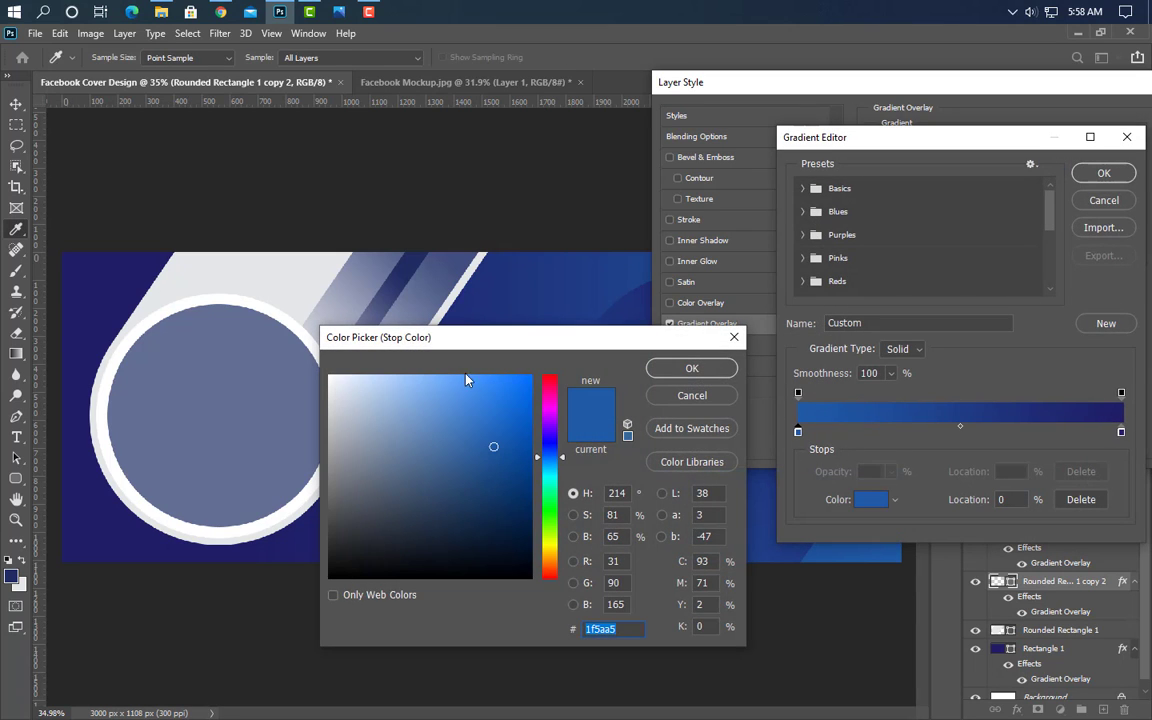
pyautogui.moveTo(418, 336); pyautogui.dragTo(1079, 252)
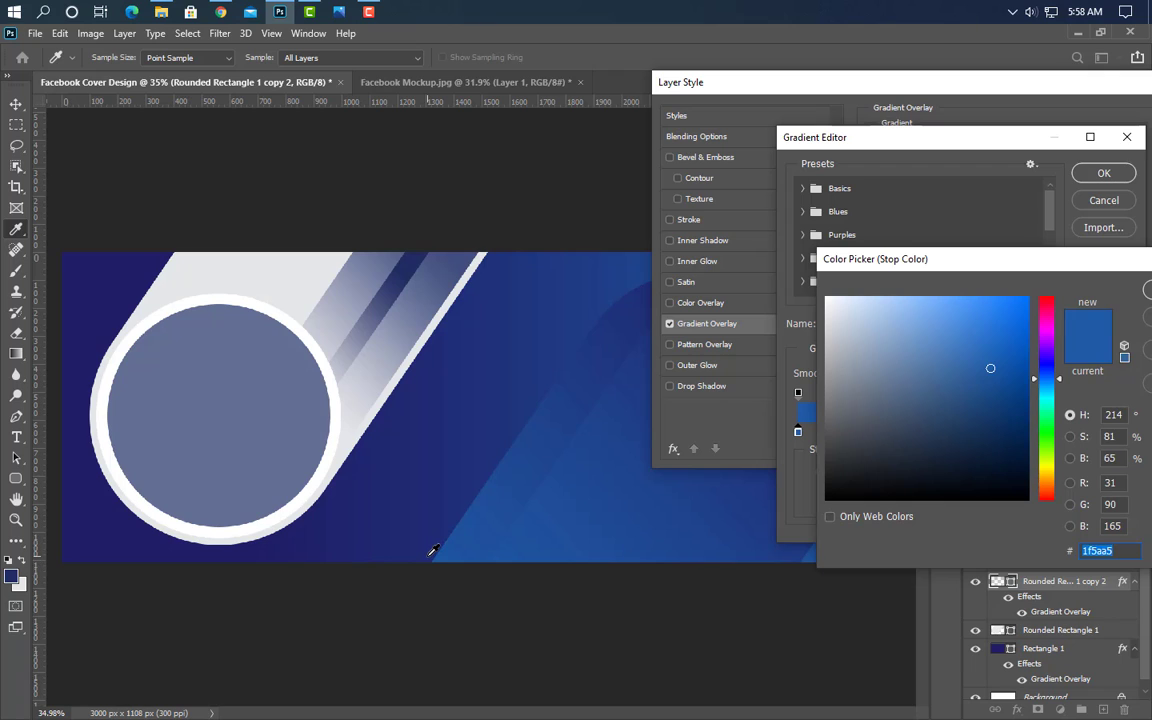
pyautogui.click(433, 550)
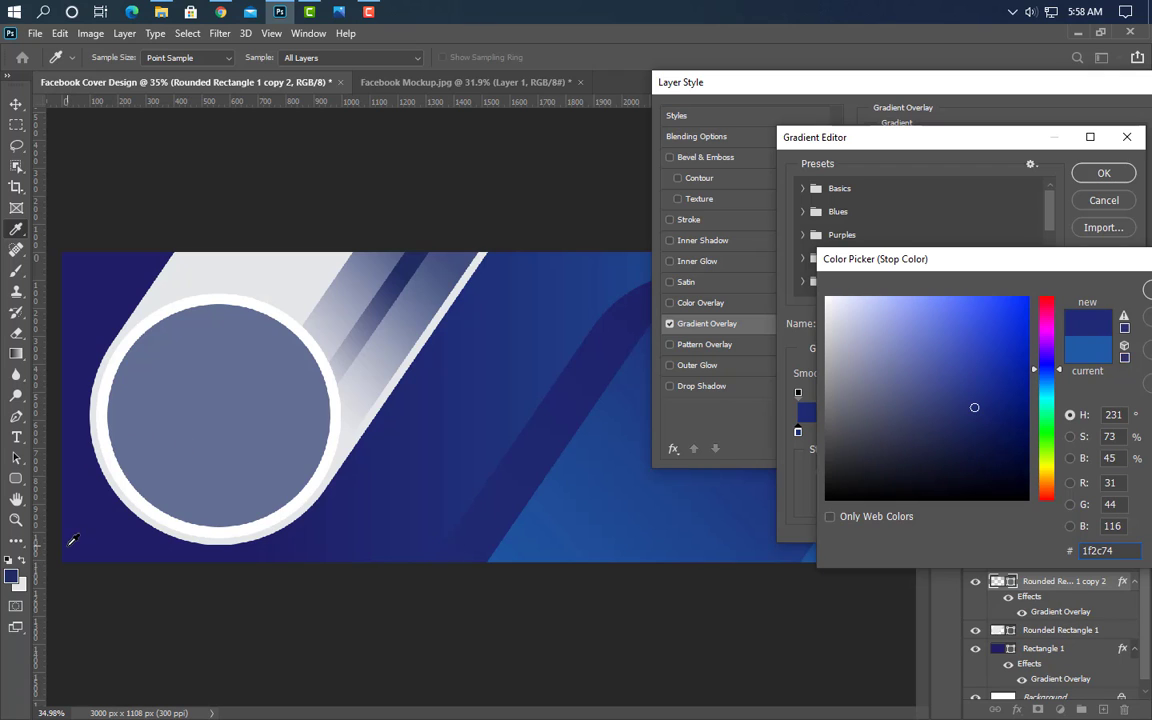
pyautogui.click(162, 532)
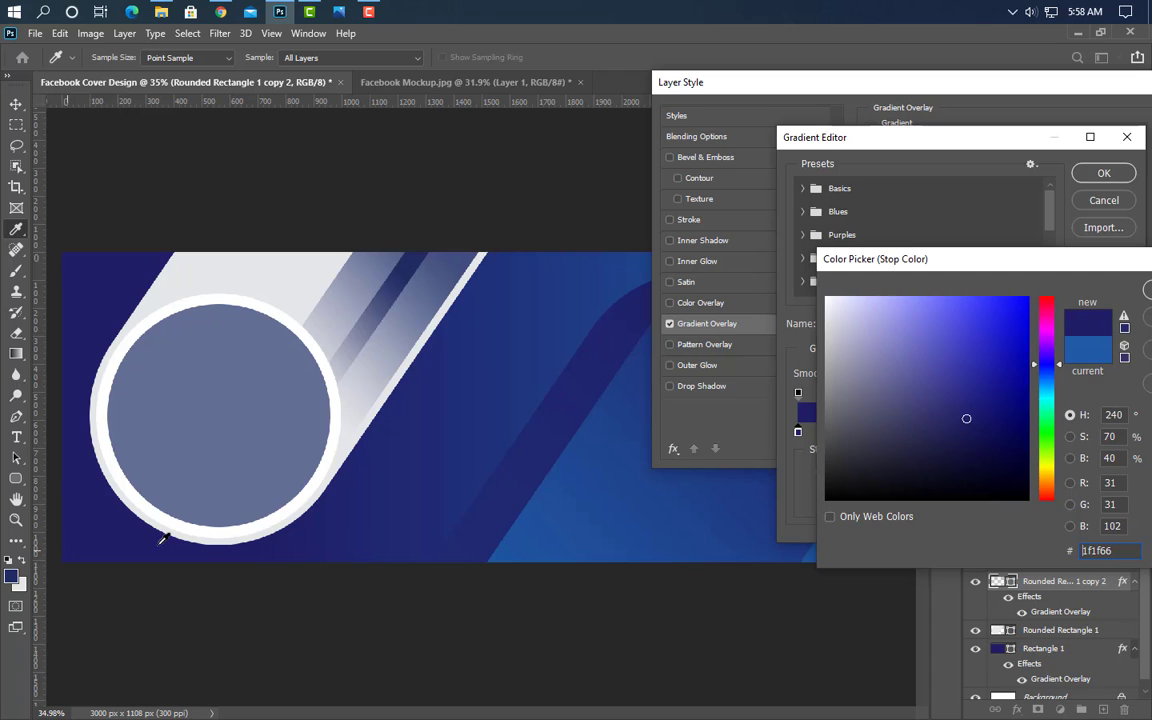
pyautogui.click(1149, 292)
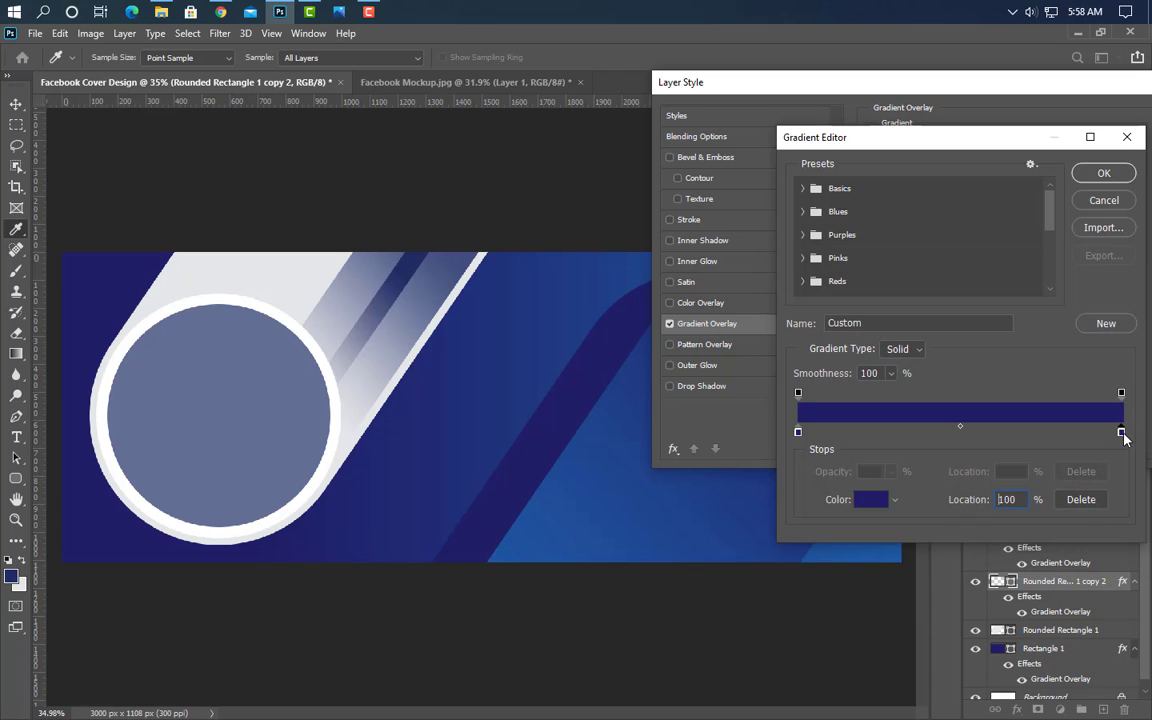
# Set the overlay gradient's end stop to blue 1f4089, sampled from the background, reduce the scale to 37% and apply the layer style.
pyautogui.doubleClick(1122, 433)
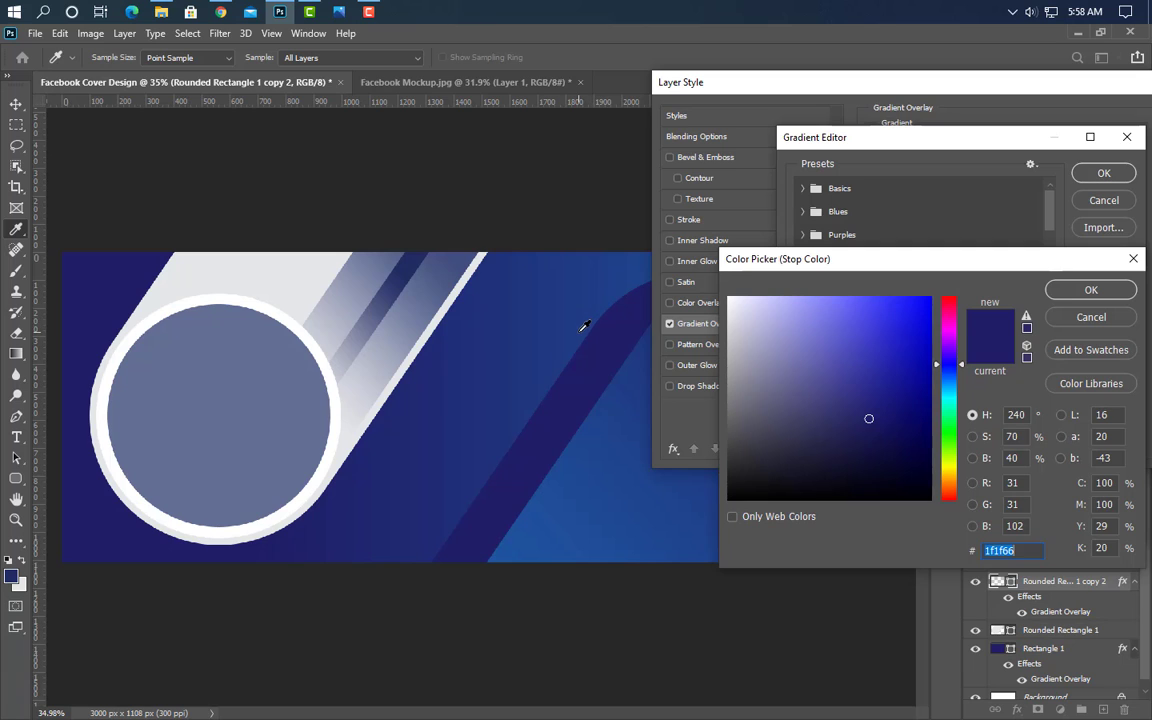
pyautogui.click(581, 331)
pyautogui.click(615, 295)
pyautogui.click(612, 302)
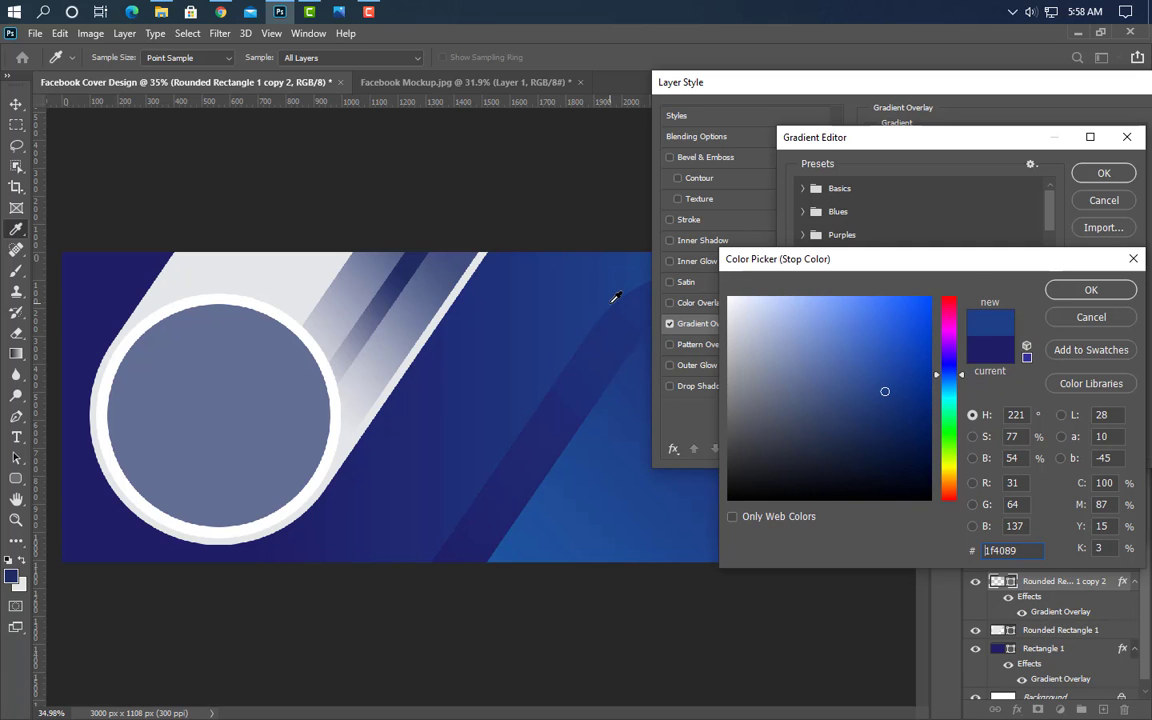
pyautogui.click(1090, 288)
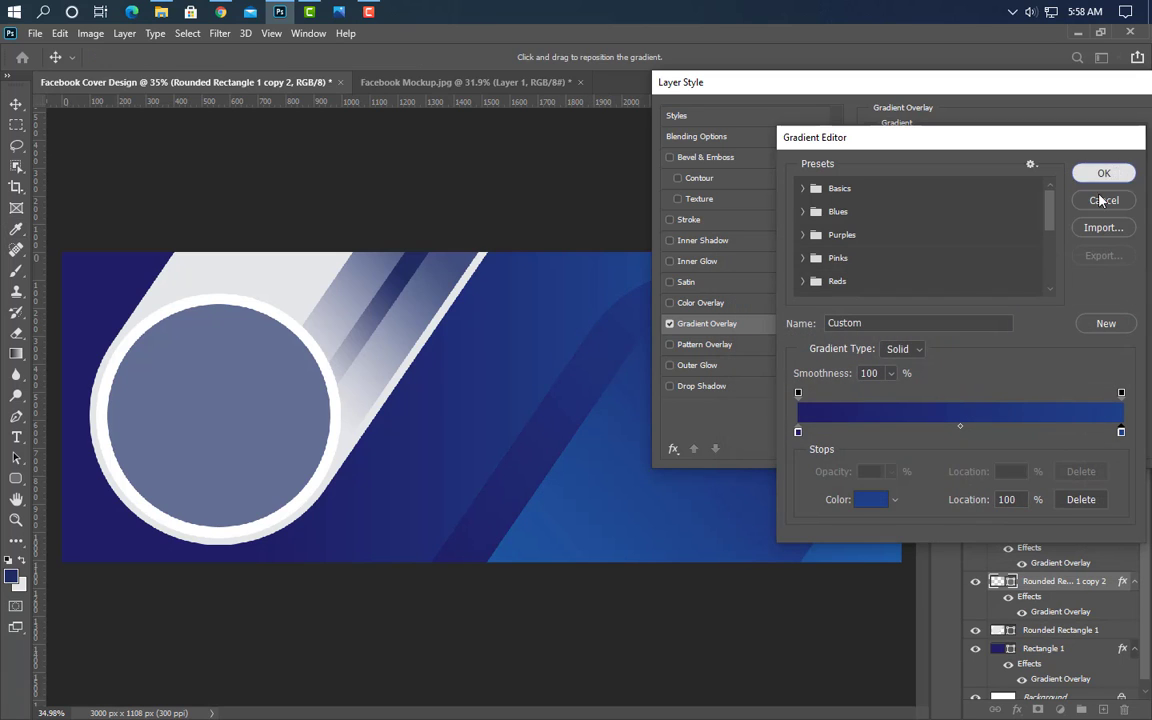
pyautogui.click(1104, 173)
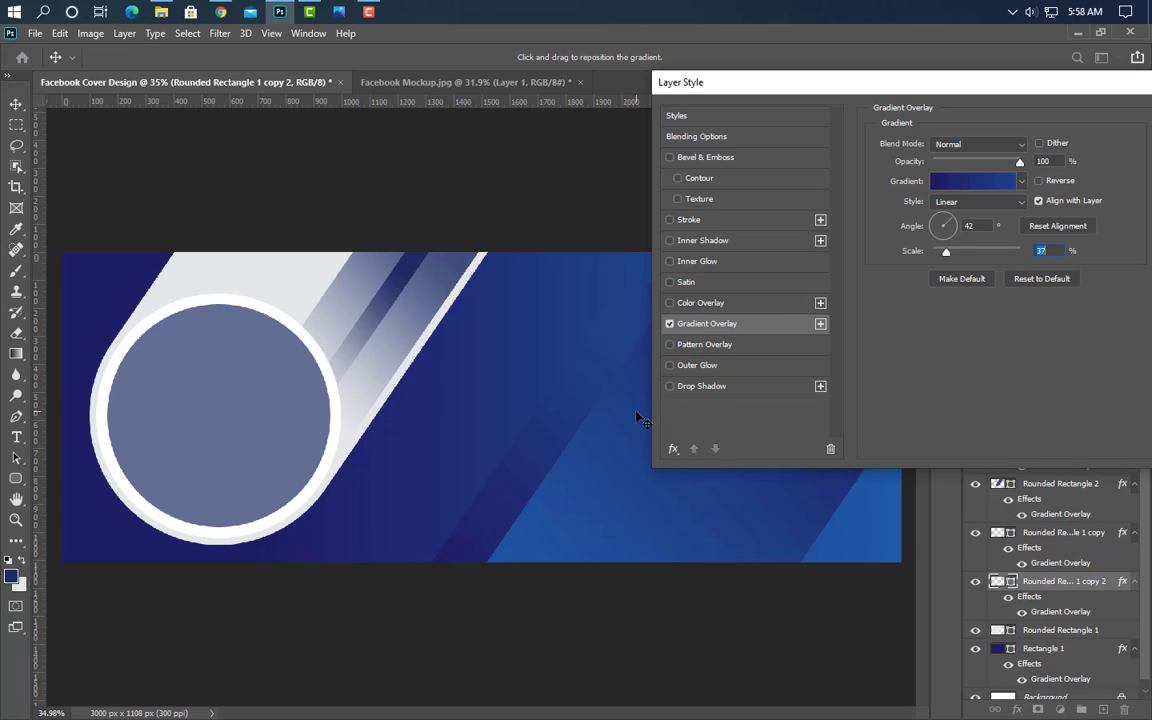
pyautogui.moveTo(1056, 85); pyautogui.dragTo(282, 38)
pyautogui.click(437, 72)
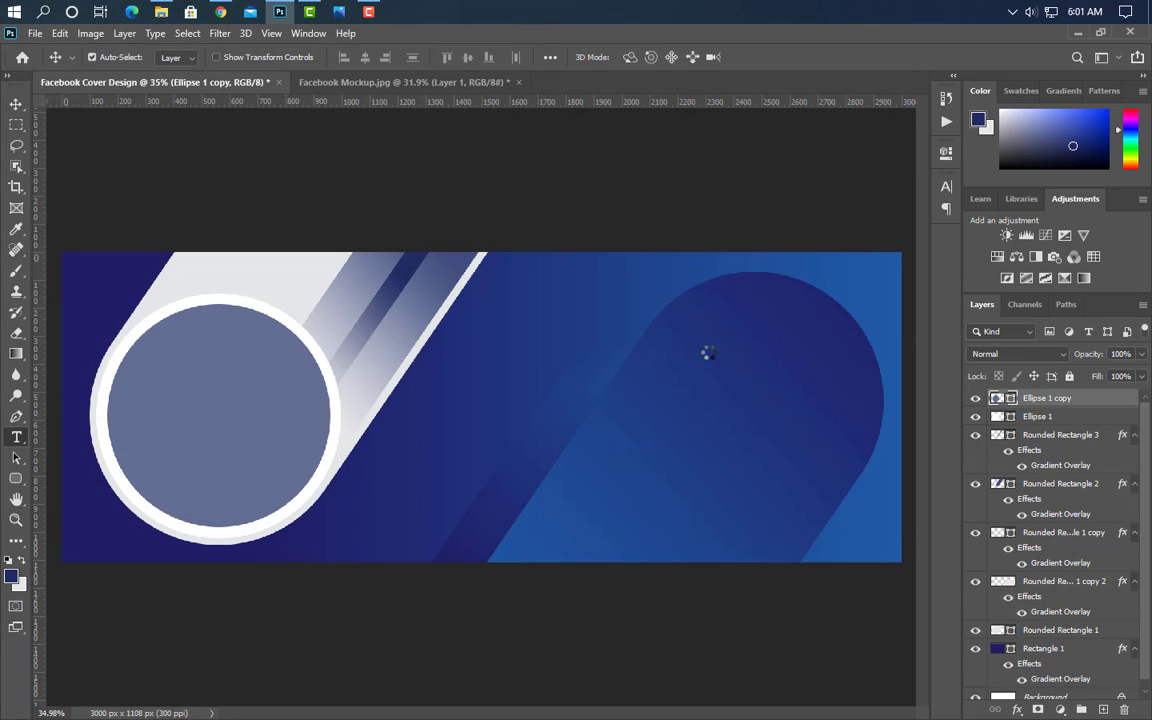
# Add the white text "Facebook" on the upper part of the dark blue rounded shape and format it as all caps.
pyautogui.click(828, 420)
pyautogui.write('Facebook')
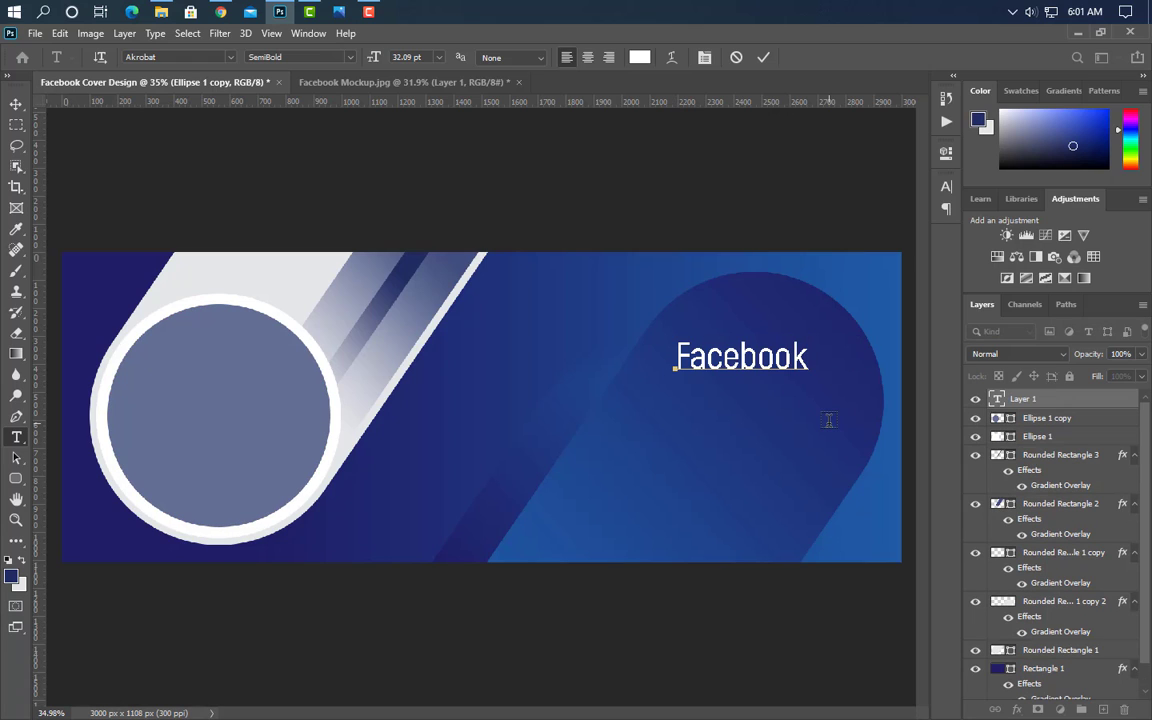
pyautogui.click(763, 57)
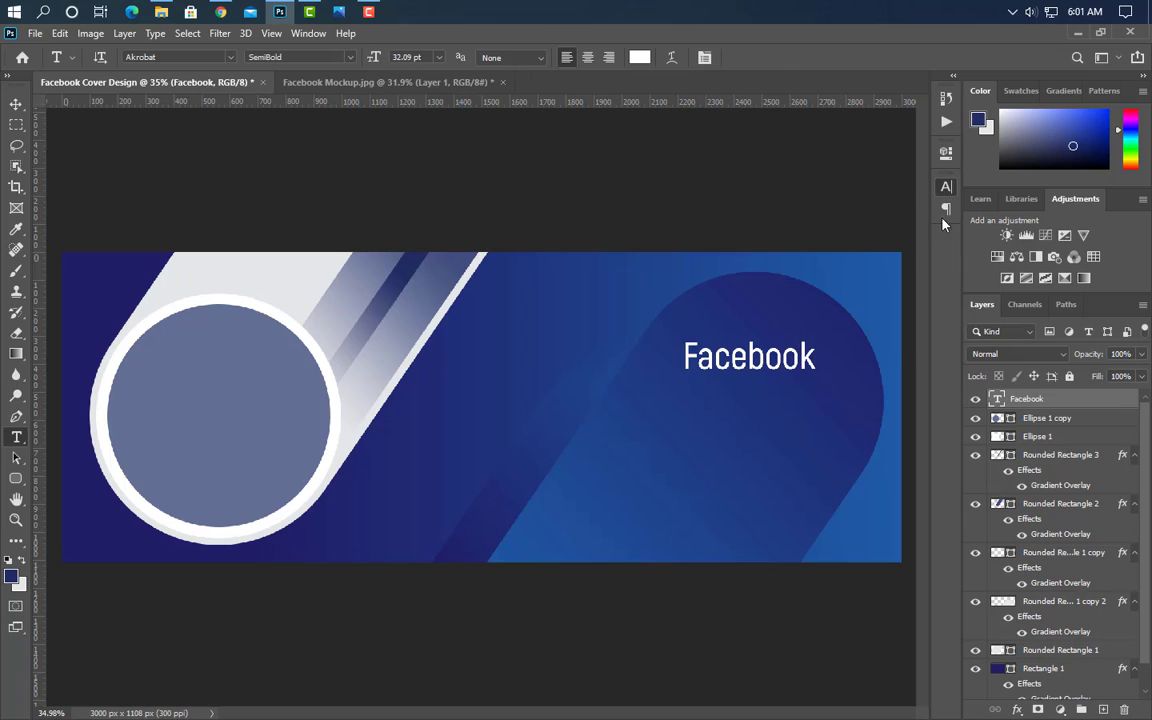
pyautogui.click(946, 186)
pyautogui.click(814, 297)
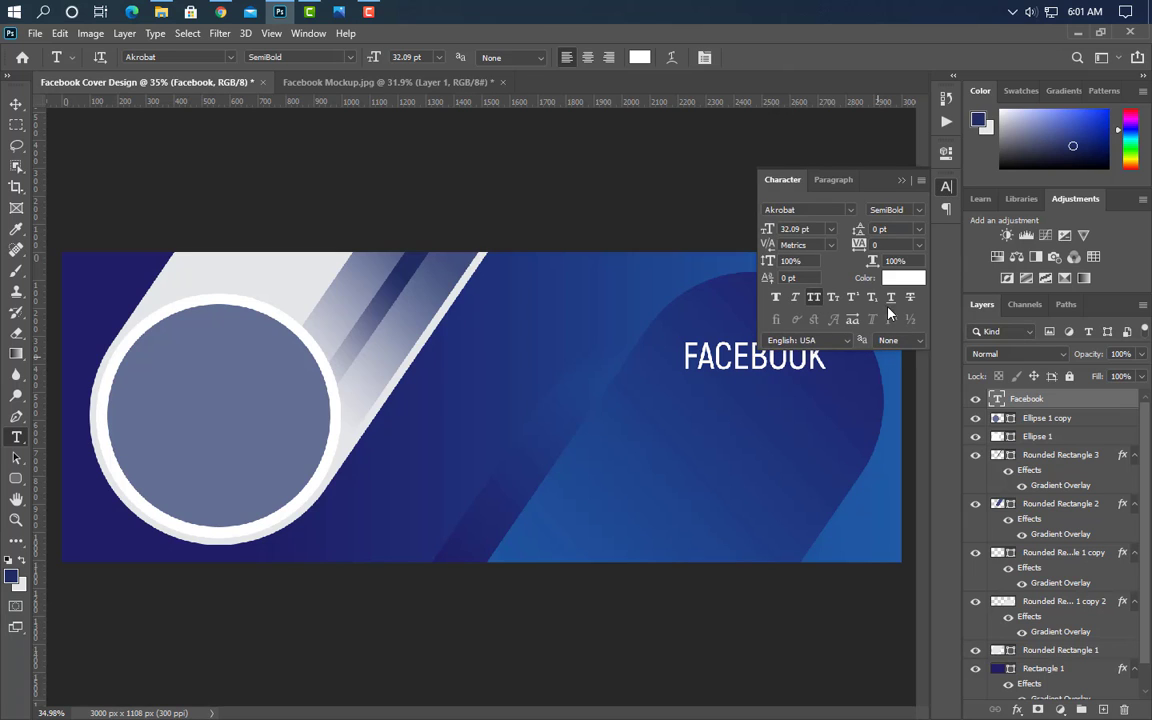
pyautogui.click(901, 182)
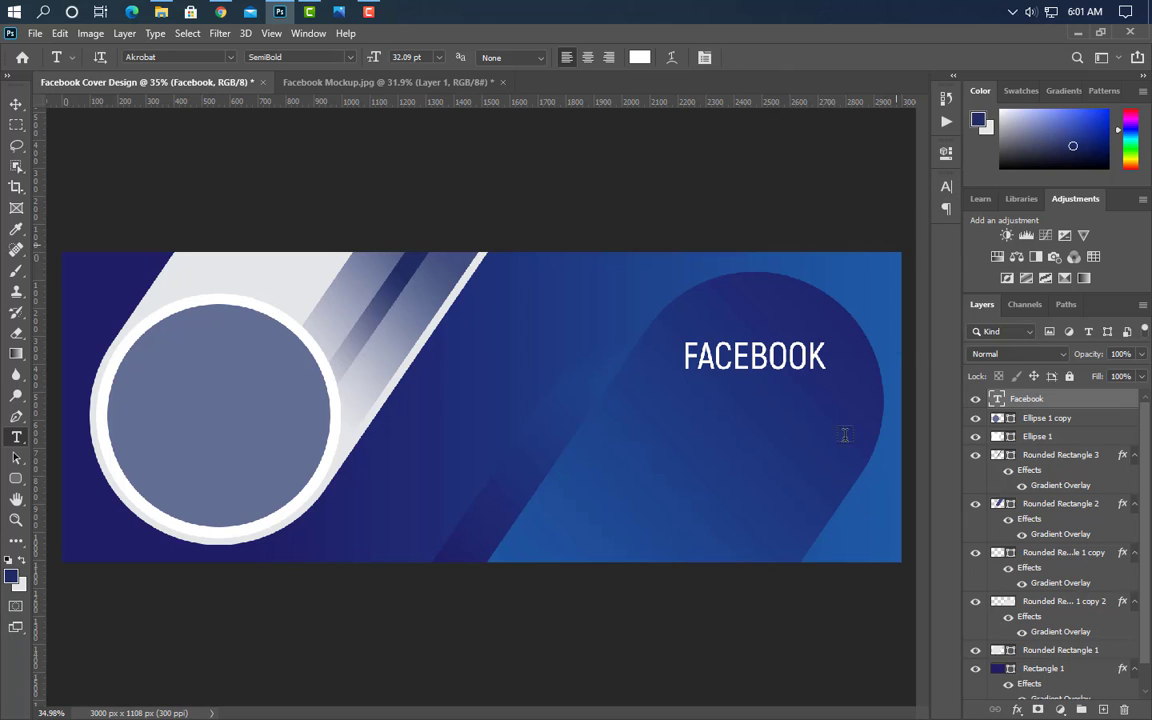
# Add a second text line "COVER DESIGN" directly beneath the FACEBOOK heading.
pyautogui.click(625, 400)
pyautogui.write('COVER DESIG')
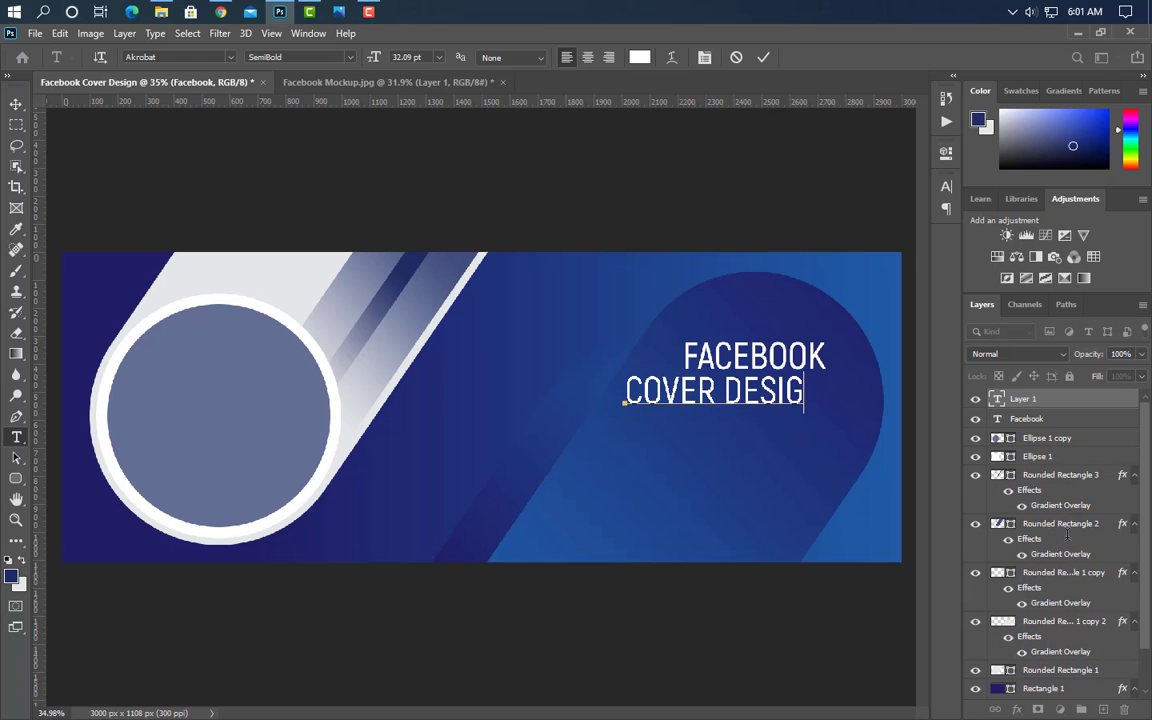
pyautogui.write('N')
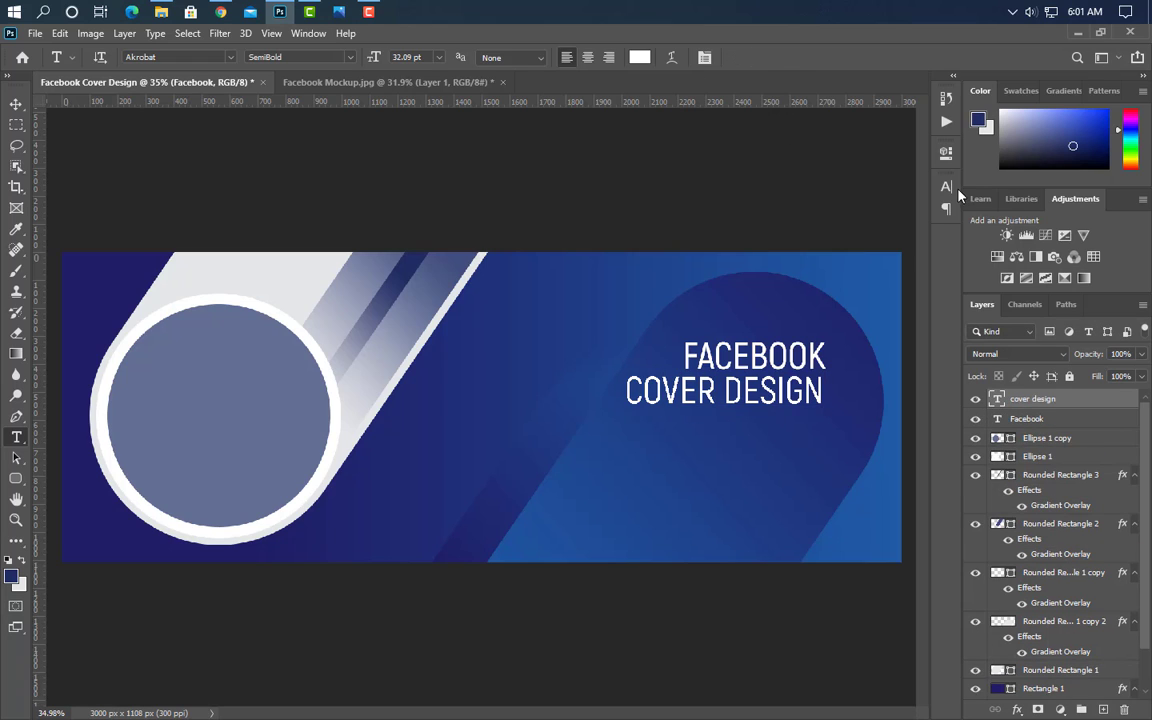
# Set the font weight of the COVER DESIGN line to Akrobat ExtraBold after trying Black.
pyautogui.click(947, 188)
pyautogui.click(919, 210)
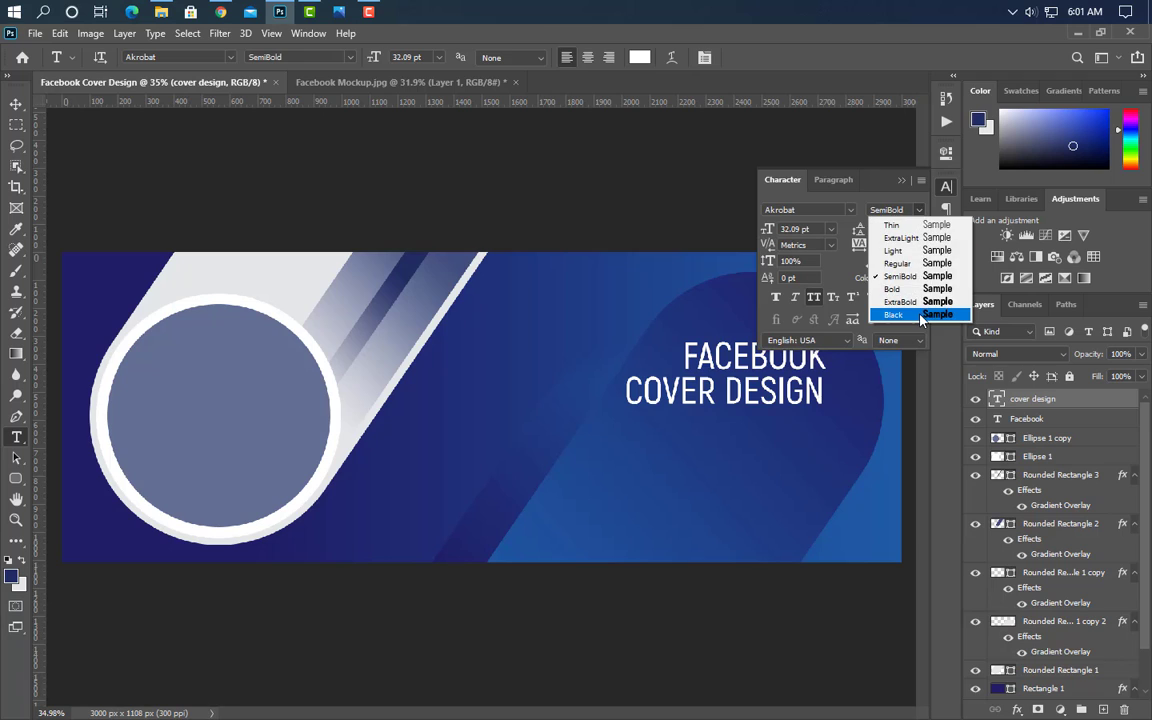
pyautogui.click(915, 313)
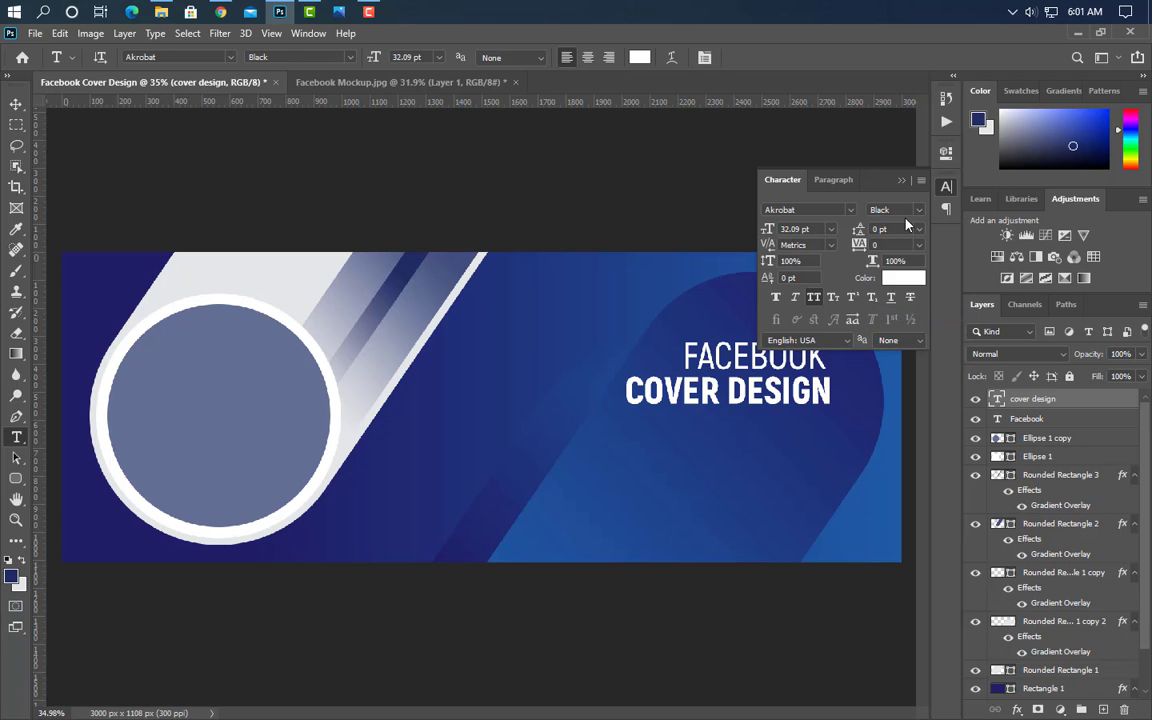
pyautogui.click(916, 210)
pyautogui.click(890, 298)
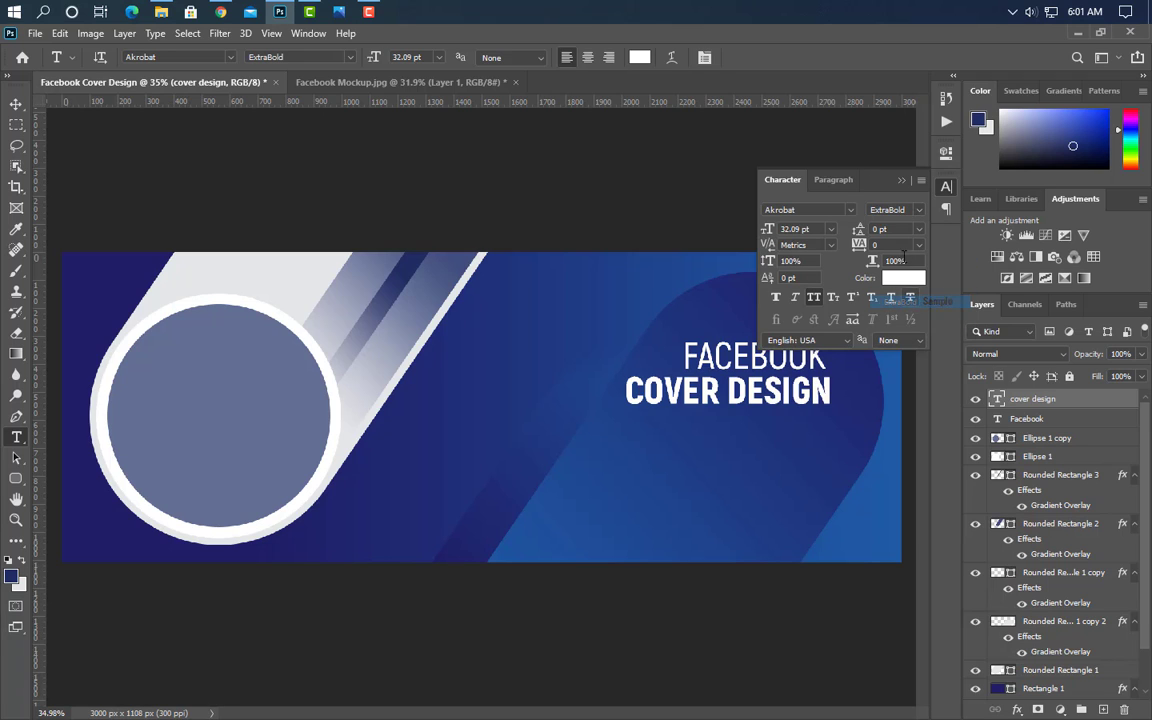
pyautogui.click(900, 182)
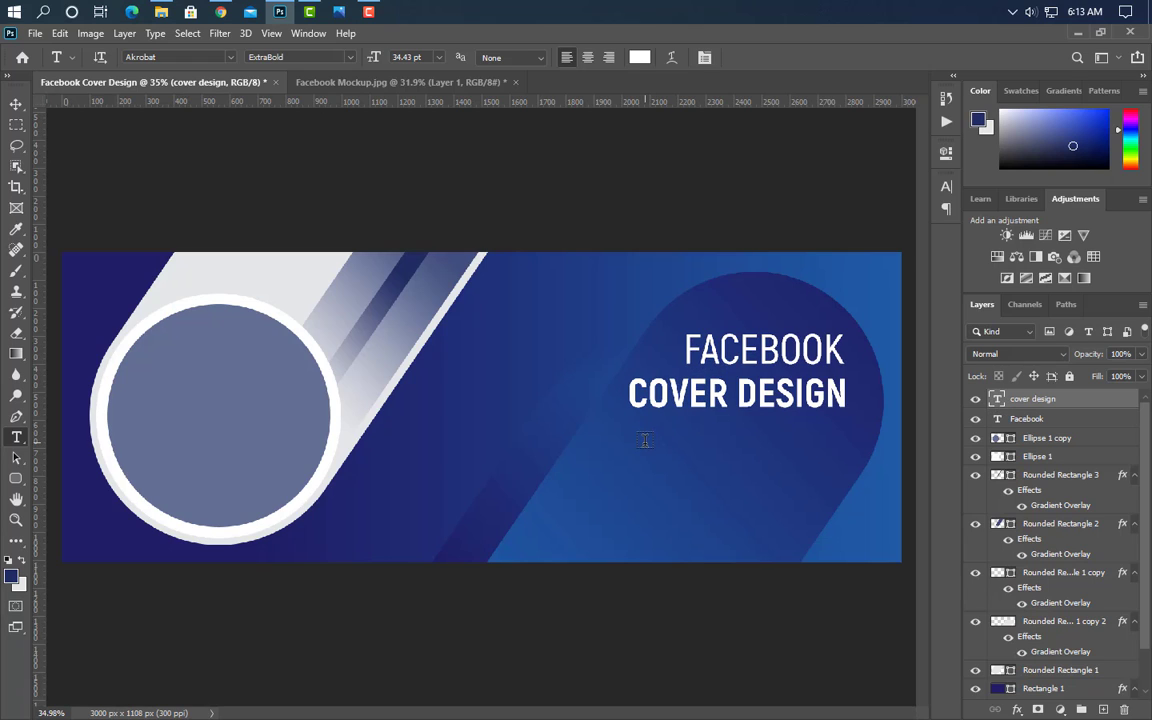
# Add the text "Discount 50 %" beneath COVER DESIGN, with all caps off and the font weight set to SemiBold.
pyautogui.click(645, 441)
pyautogui.write('DISCOUNT ')
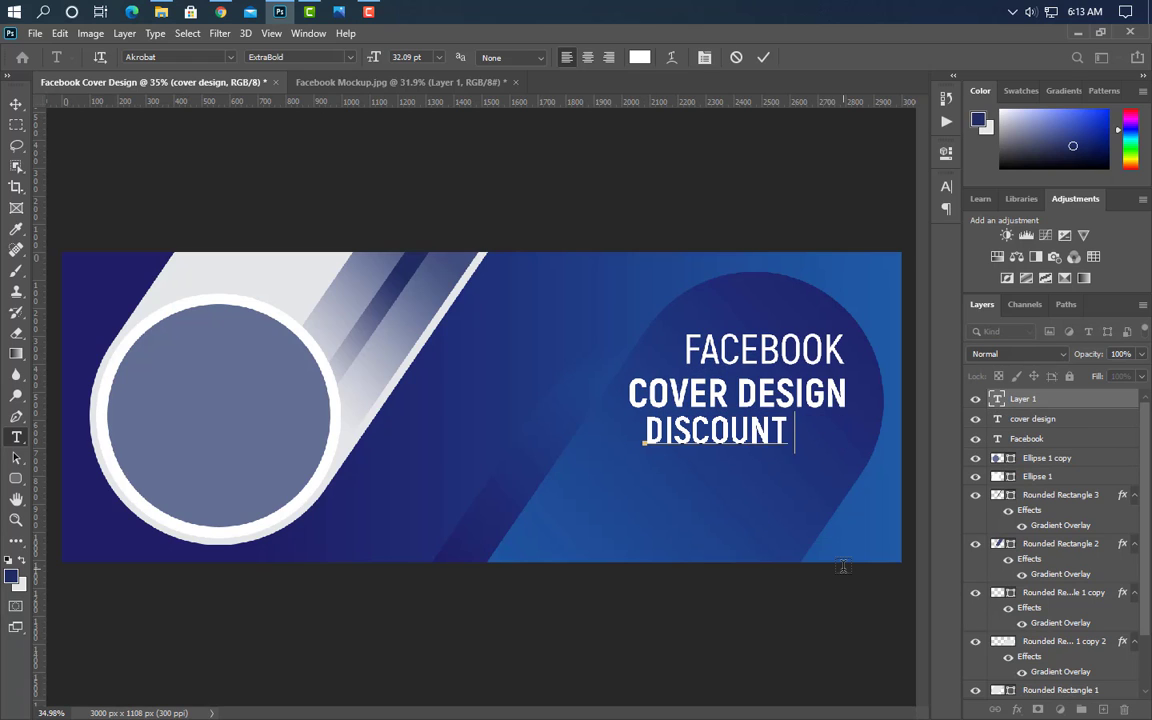
pyautogui.write('50 %')
pyautogui.click(763, 57)
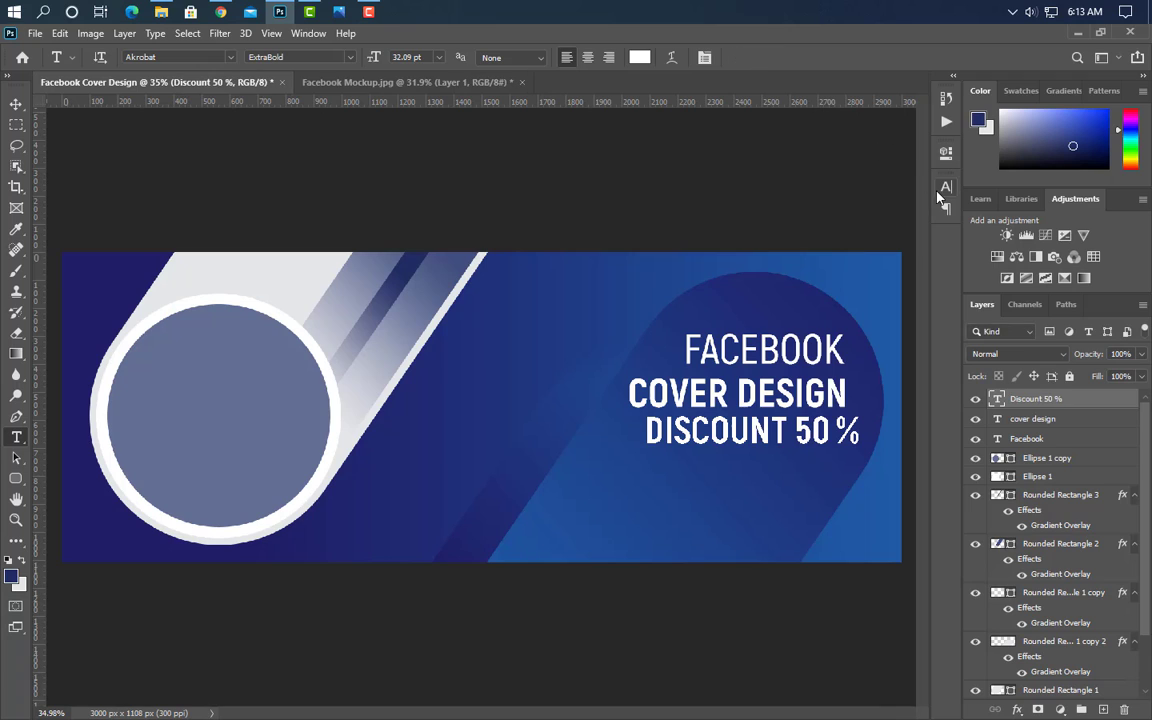
pyautogui.click(946, 186)
pyautogui.click(814, 298)
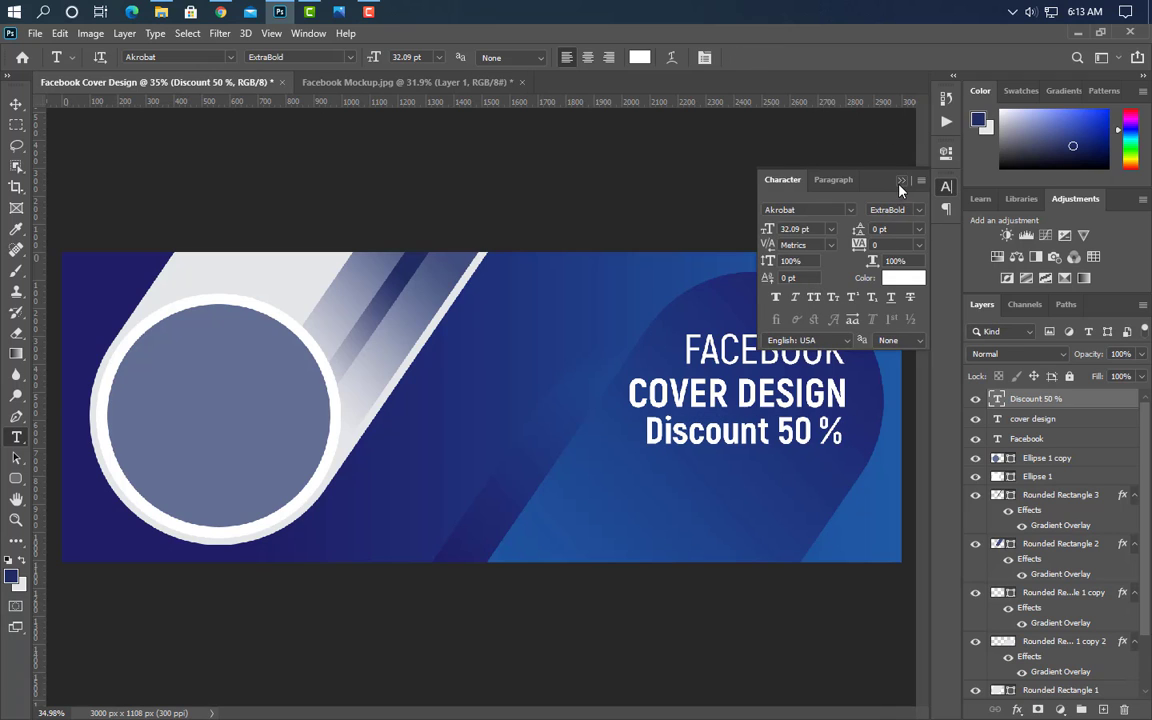
pyautogui.click(895, 209)
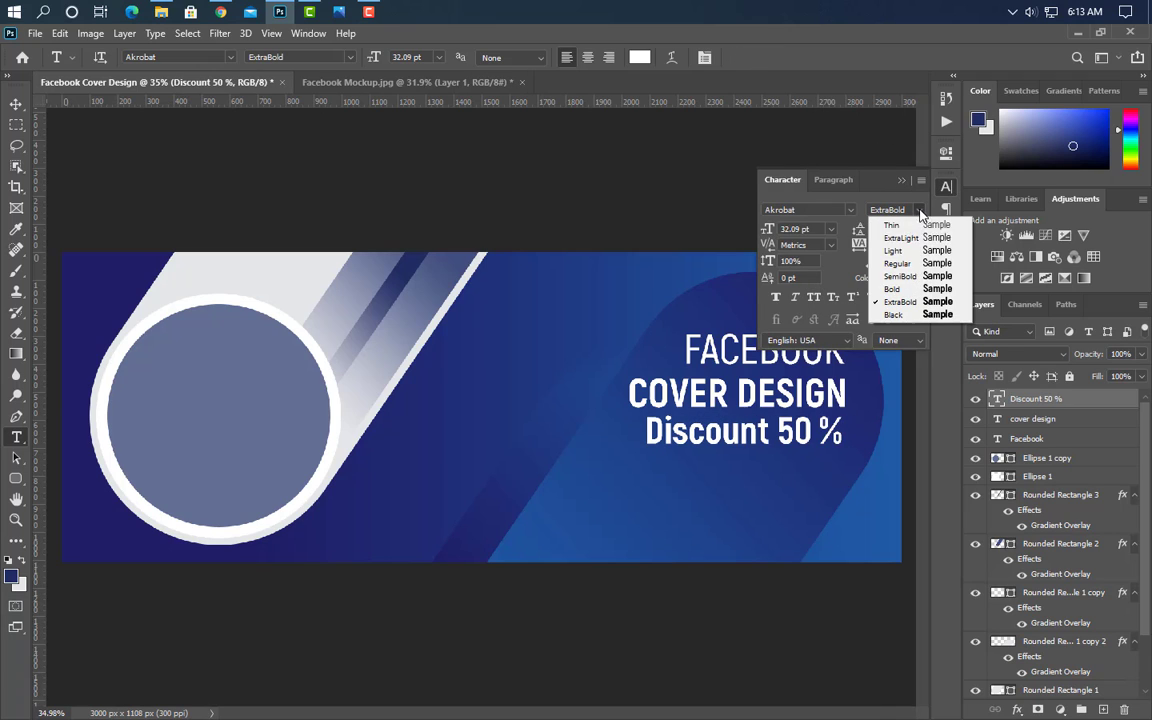
pyautogui.click(903, 272)
# Scale the discount text to about 63% and place it centred beneath the COVER DESIGN line.
pyautogui.hotkey('ctrl', 't')
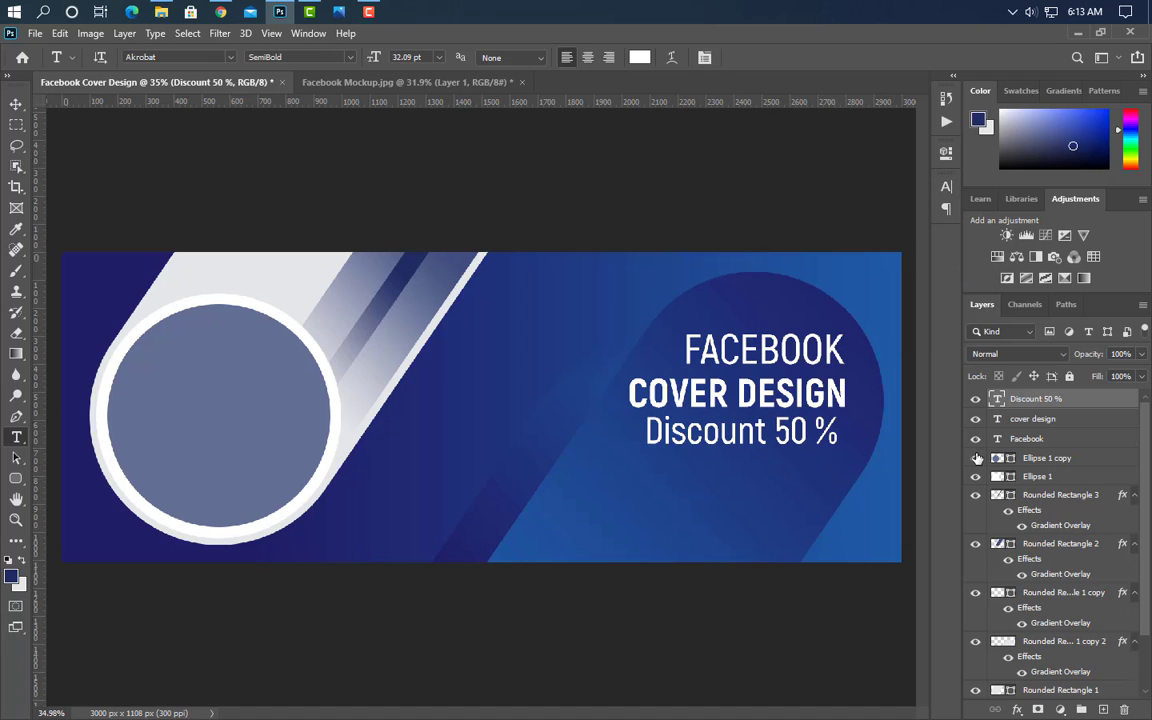
pyautogui.moveTo(645, 446); pyautogui.dragTo(713, 443)
pyautogui.moveTo(789, 433); pyautogui.dragTo(763, 431)
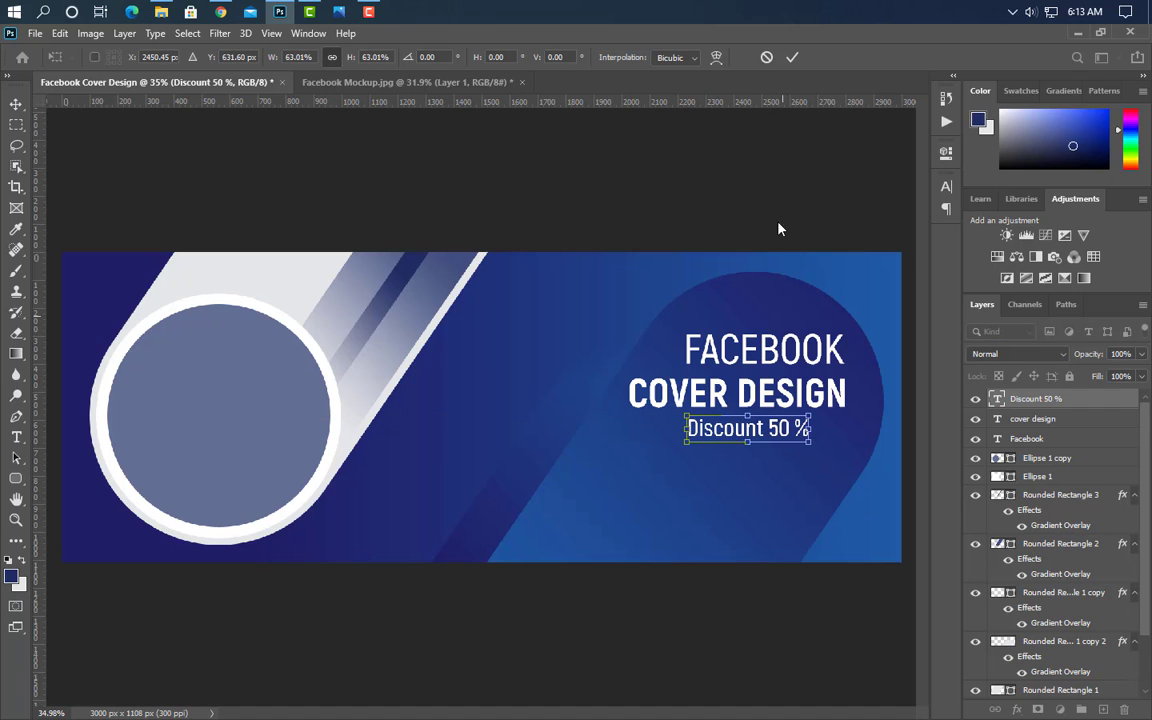
pyautogui.click(791, 57)
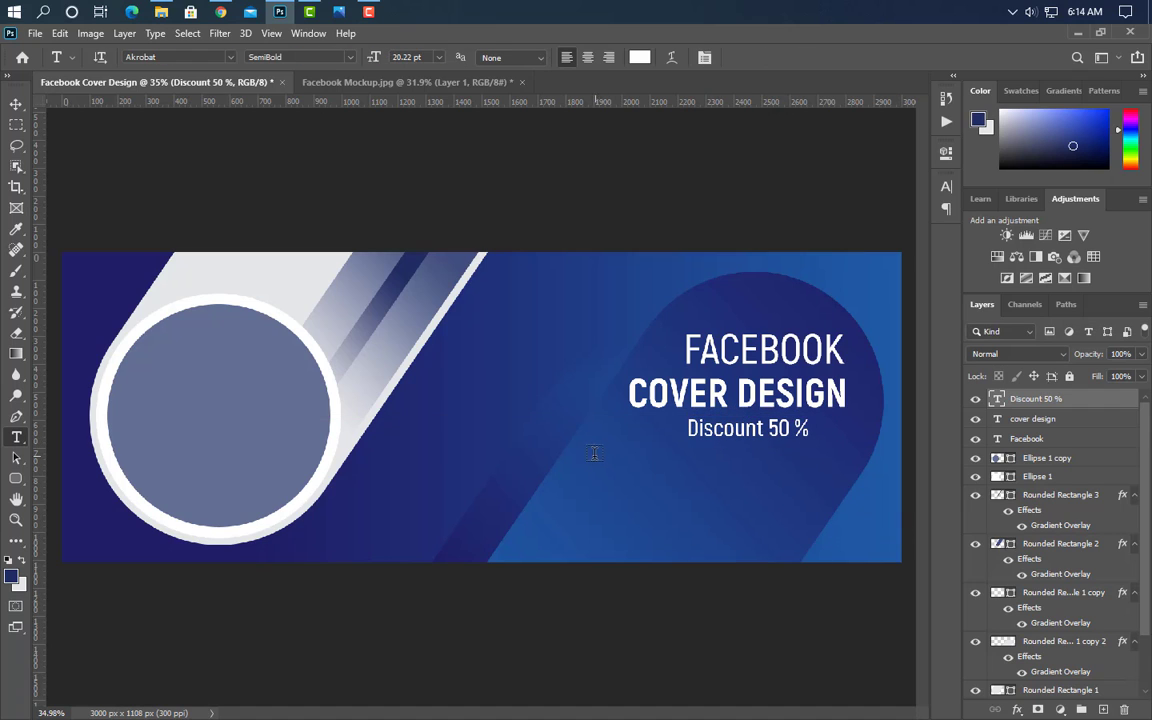
# Draw a placeholder paragraph box about 1026 px wide beneath the discount line, with font size and leading both set to 25 pt.
pyautogui.moveTo(587, 452); pyautogui.dragTo(874, 513)
pyautogui.click(946, 187)
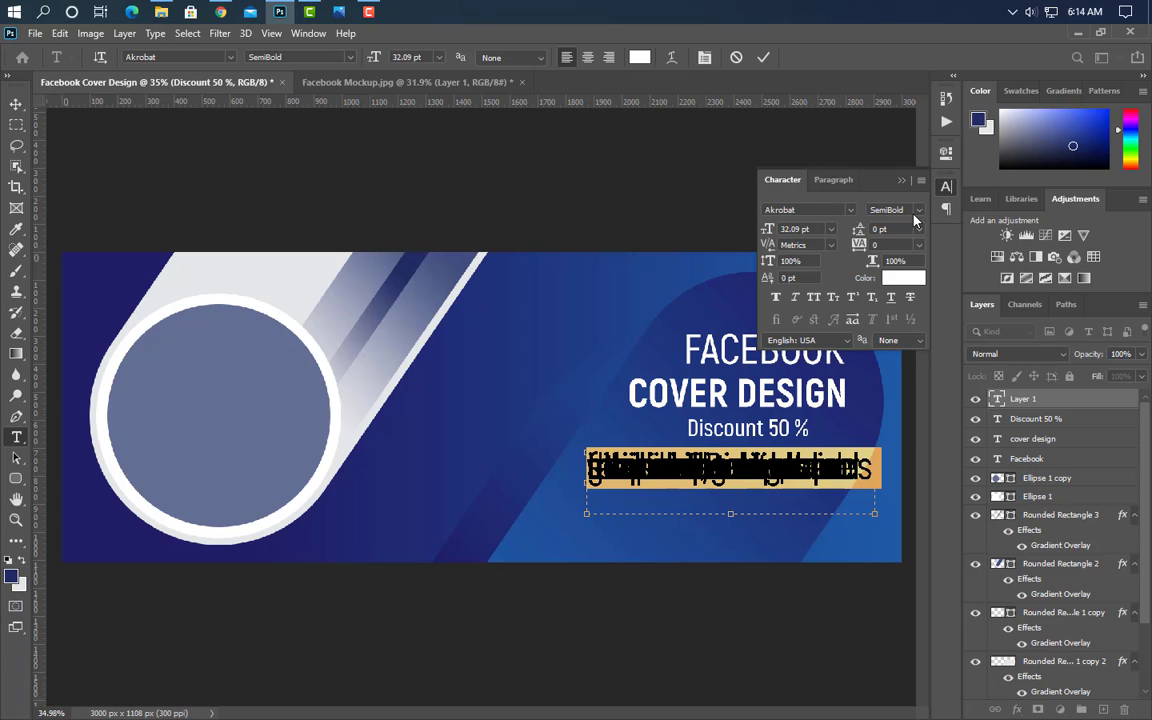
pyautogui.click(779, 237)
pyautogui.write('25')
pyautogui.press('Return')
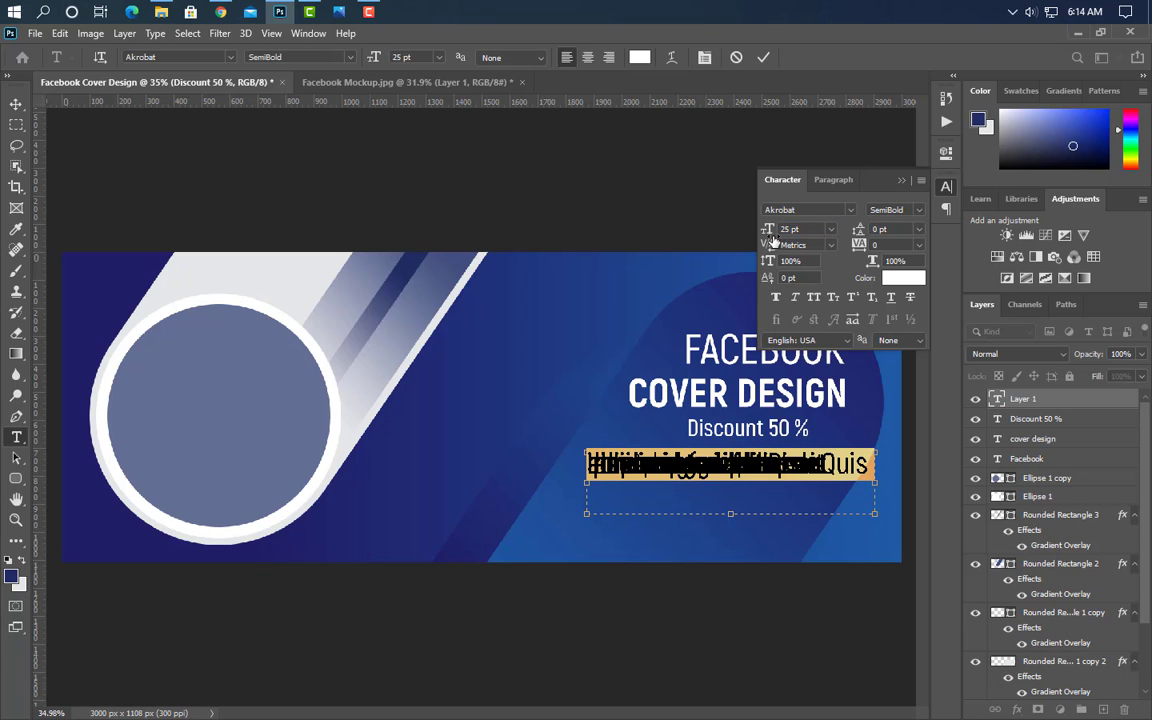
pyautogui.click(860, 231)
pyautogui.write('25')
pyautogui.press('Return')
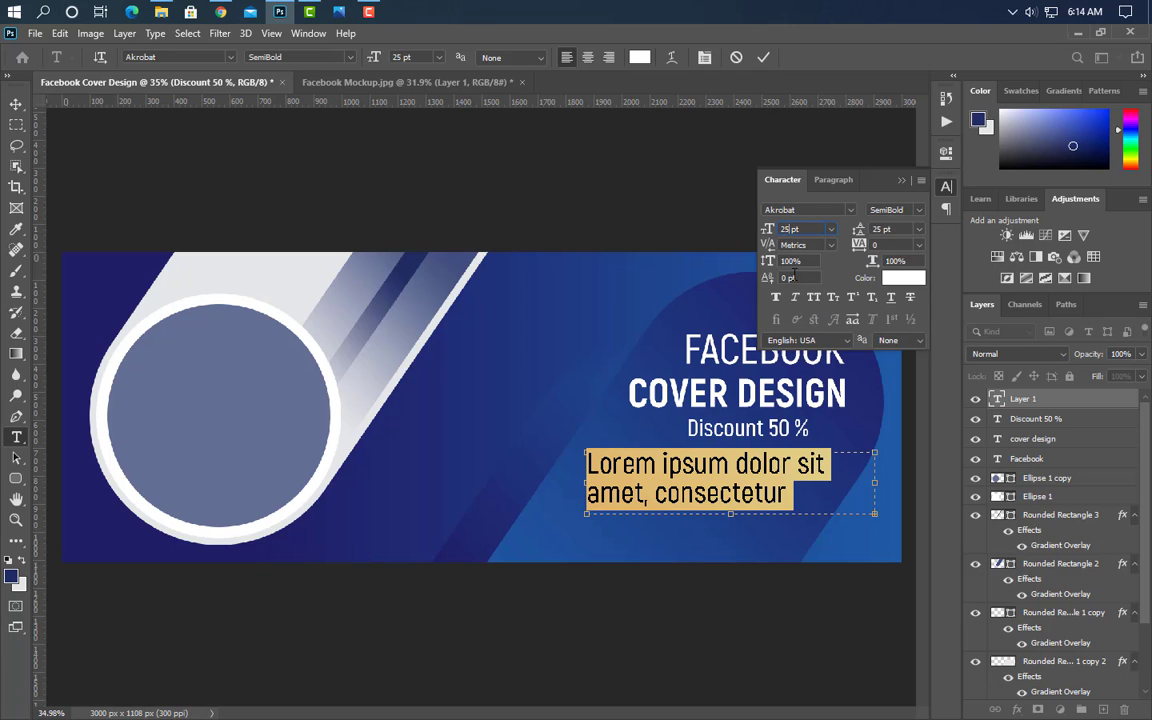
# Reduce the placeholder paragraph's font size to 15 pt and its leading to 16 pt.
pyautogui.press('Down')
pyautogui.press('Down')
pyautogui.press('Down')
pyautogui.press('Down')
pyautogui.press('Down')
pyautogui.press('Down')
pyautogui.press('Down')
pyautogui.press('Down')
pyautogui.press('Down')
pyautogui.press('Down')
pyautogui.press('Tab')
pyautogui.press('Down')
pyautogui.press('Down')
pyautogui.press('Down')
pyautogui.press('Down')
pyautogui.press('Down')
pyautogui.press('Down')
pyautogui.press('Down')
pyautogui.press('Down')
pyautogui.press('Down')
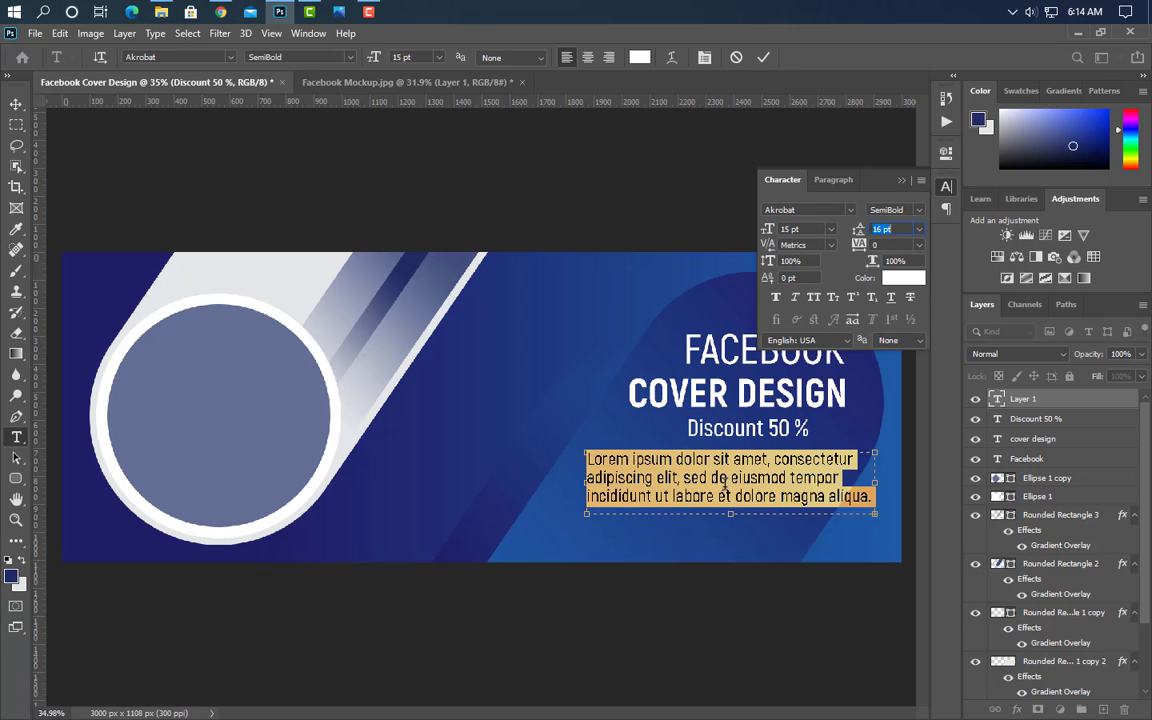
# Break the placeholder paragraph after "eius" and shorten its text box to about 154 px high so only two lines show.
pyautogui.click(761, 480)
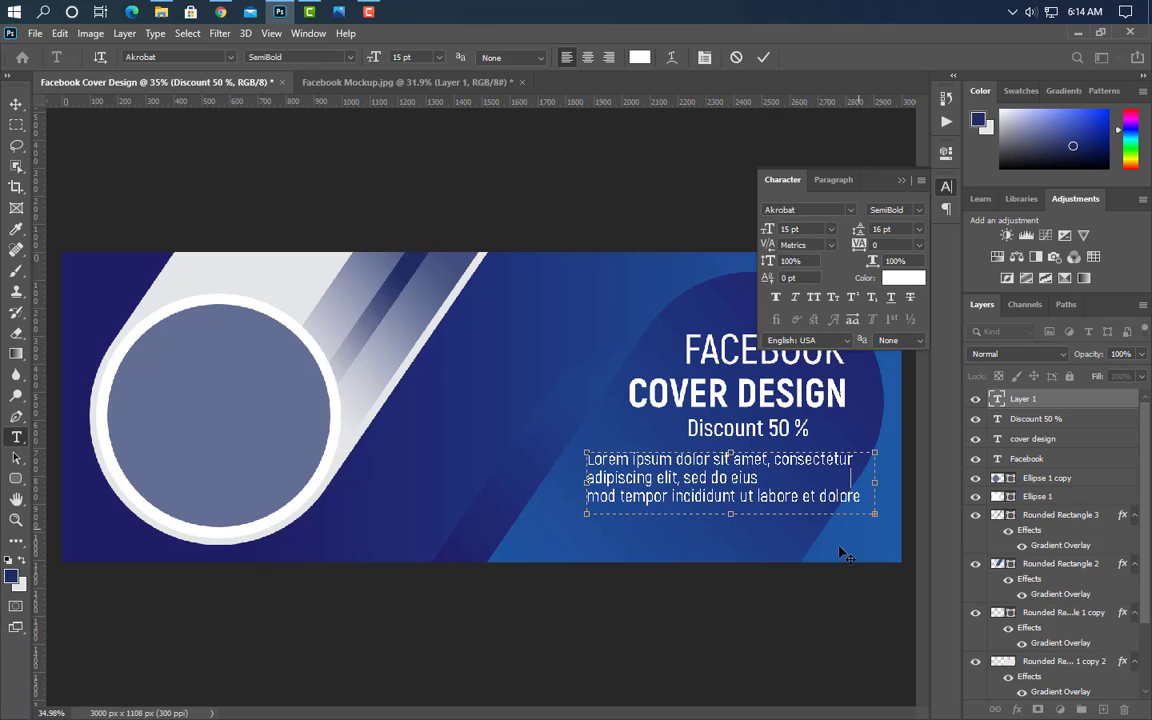
pyautogui.moveTo(731, 516); pyautogui.dragTo(731, 494)
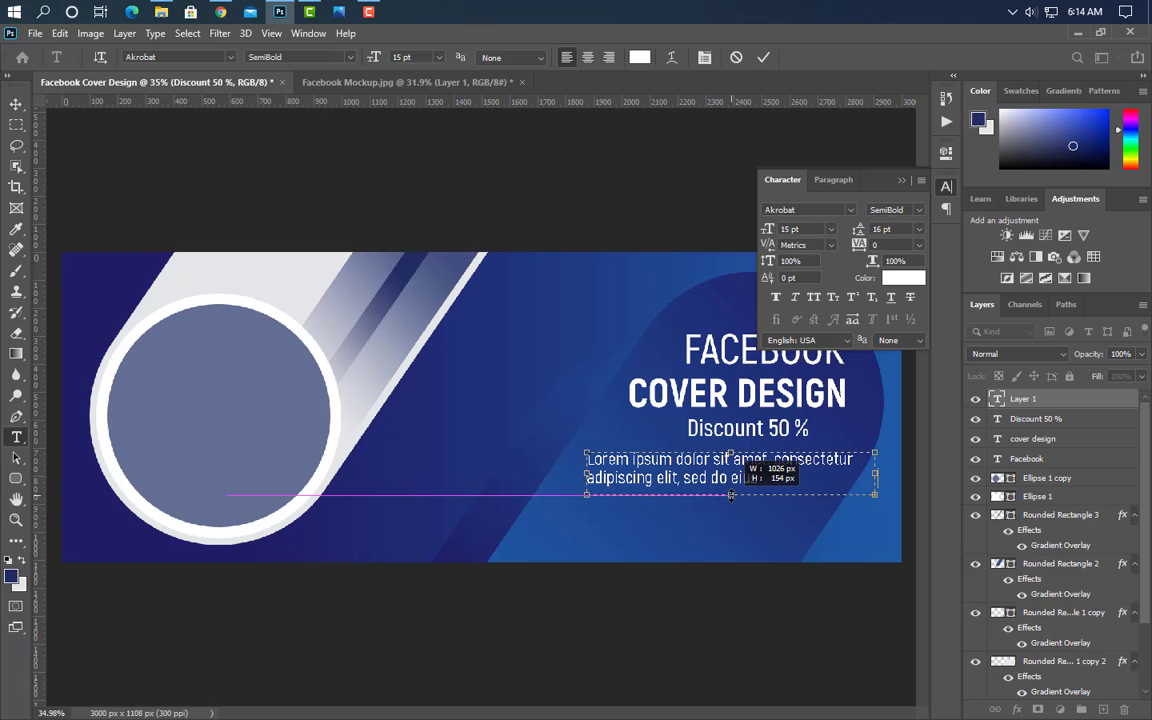
pyautogui.click(901, 181)
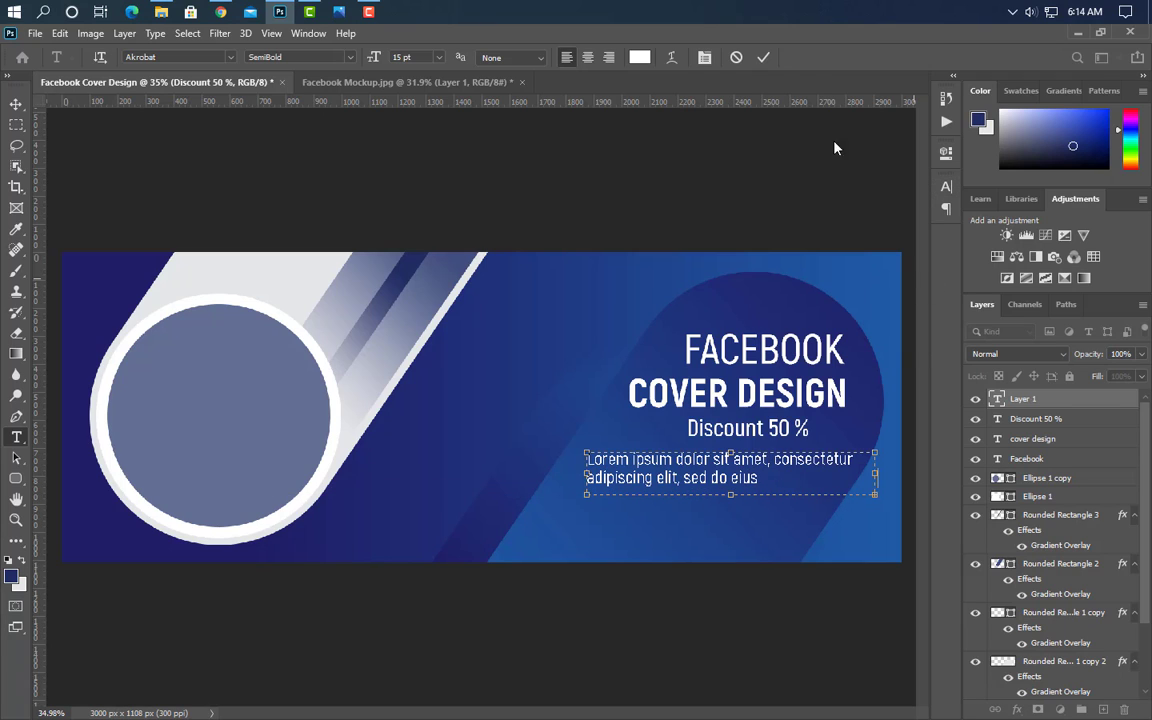
pyautogui.click(763, 58)
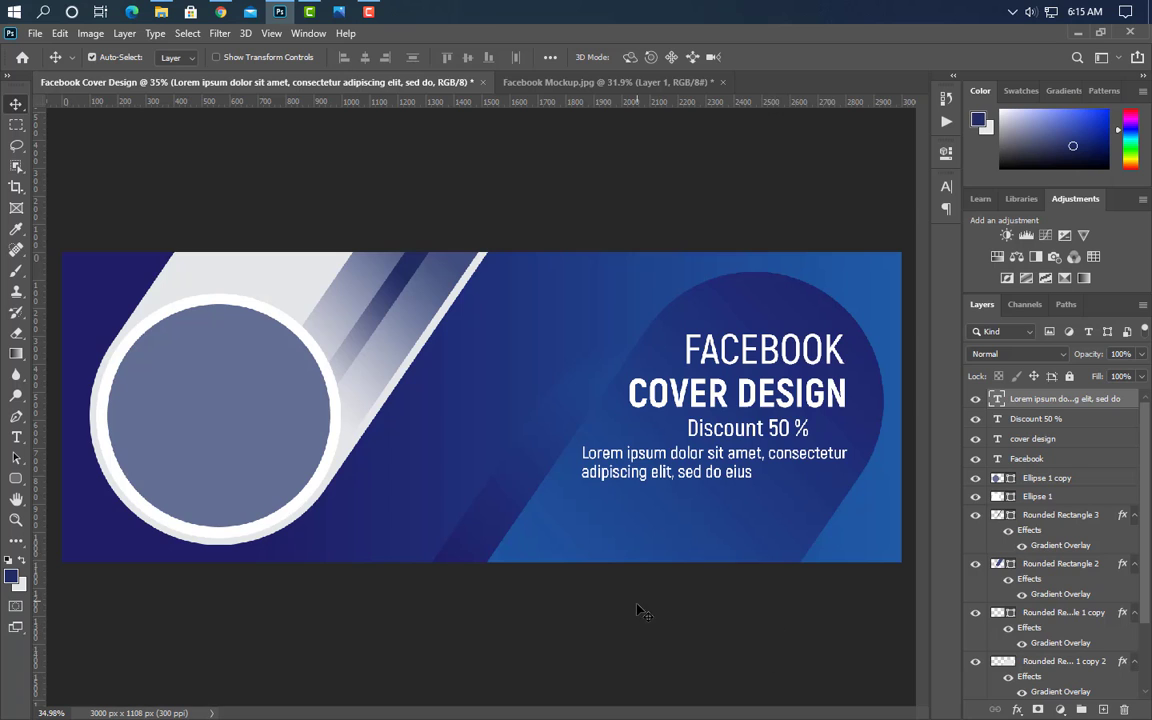
# Draw a dark blue circle about 73 px in diameter below the start of the placeholder paragraph.
pyautogui.scroll(5, 637, 610)
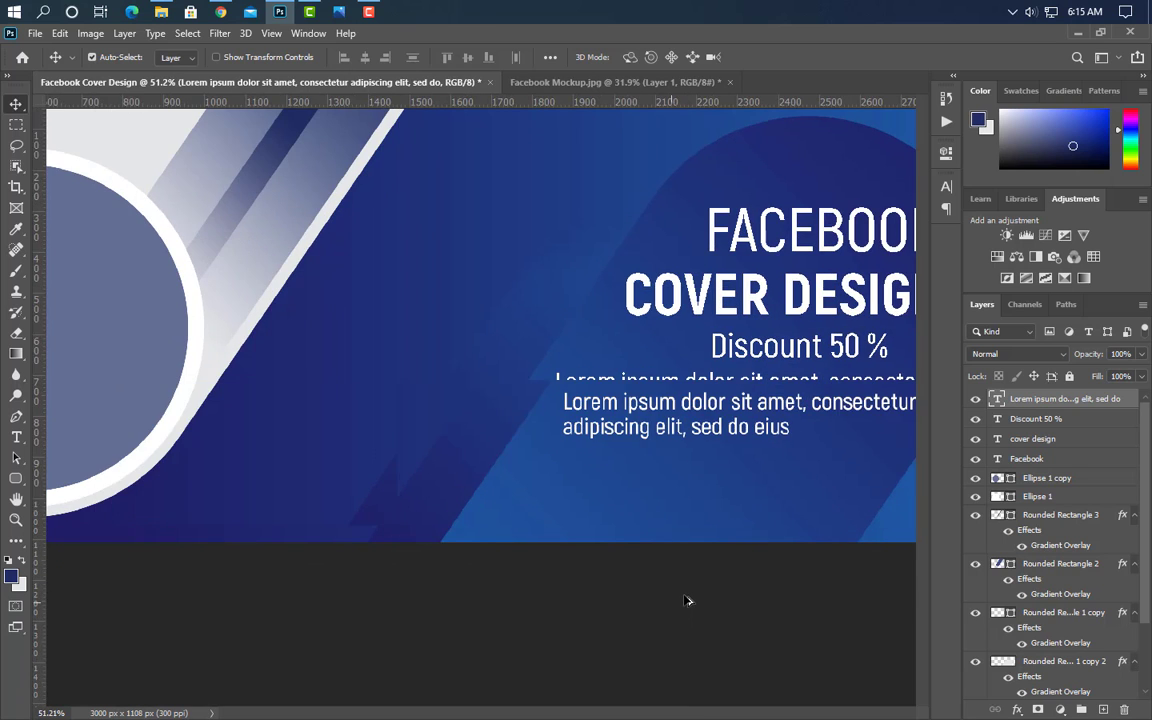
pyautogui.moveTo(16, 478); pyautogui.dragTo(78, 515)
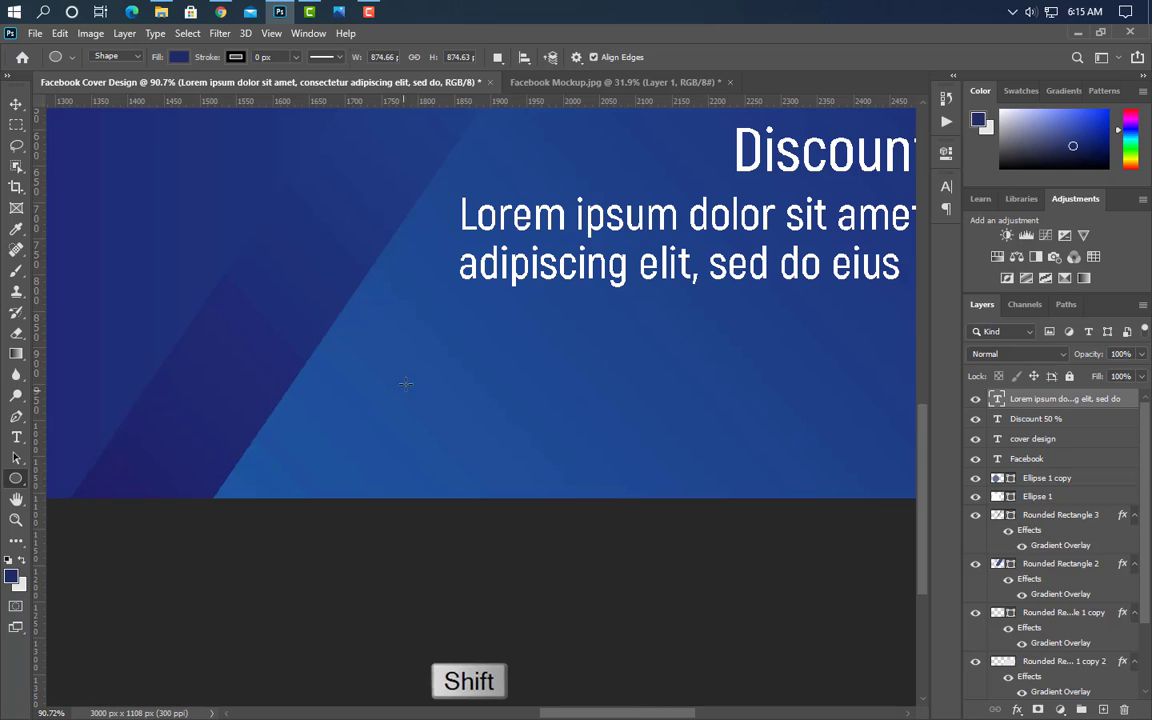
pyautogui.moveTo(406, 381); pyautogui.dragTo(460, 432)
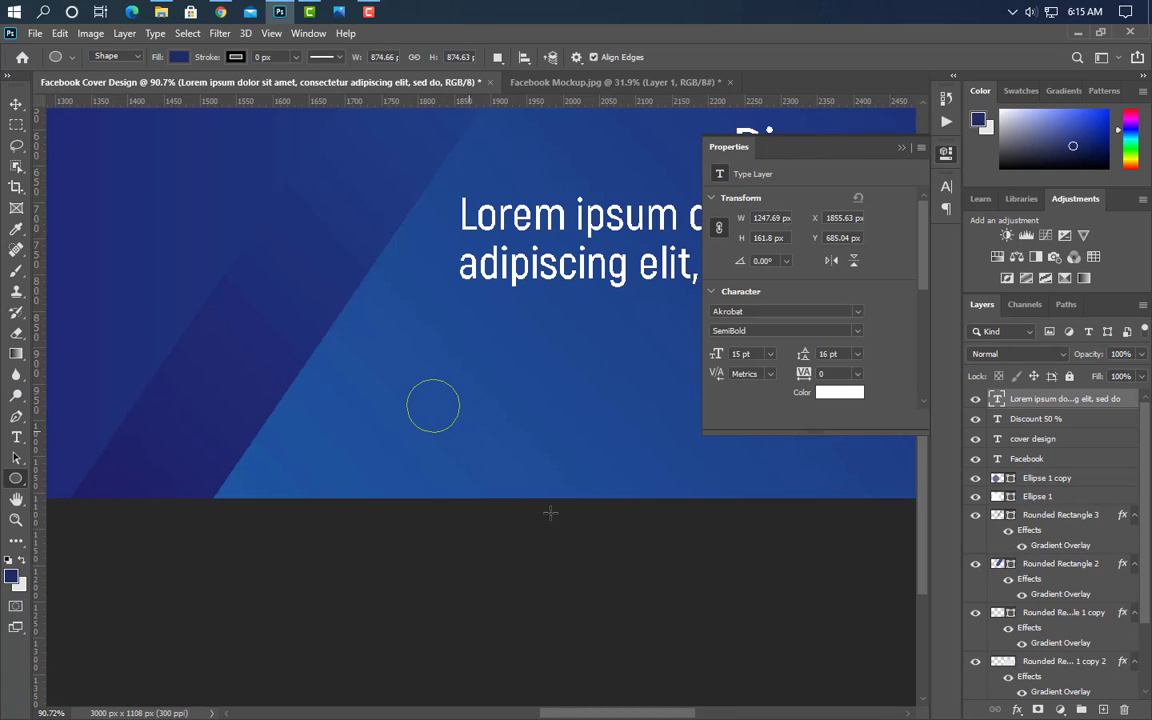
pyautogui.click(902, 147)
# Add a white letter "f" on a new layer over the small circle and set its font weight to ExtraBold.
pyautogui.click(16, 437)
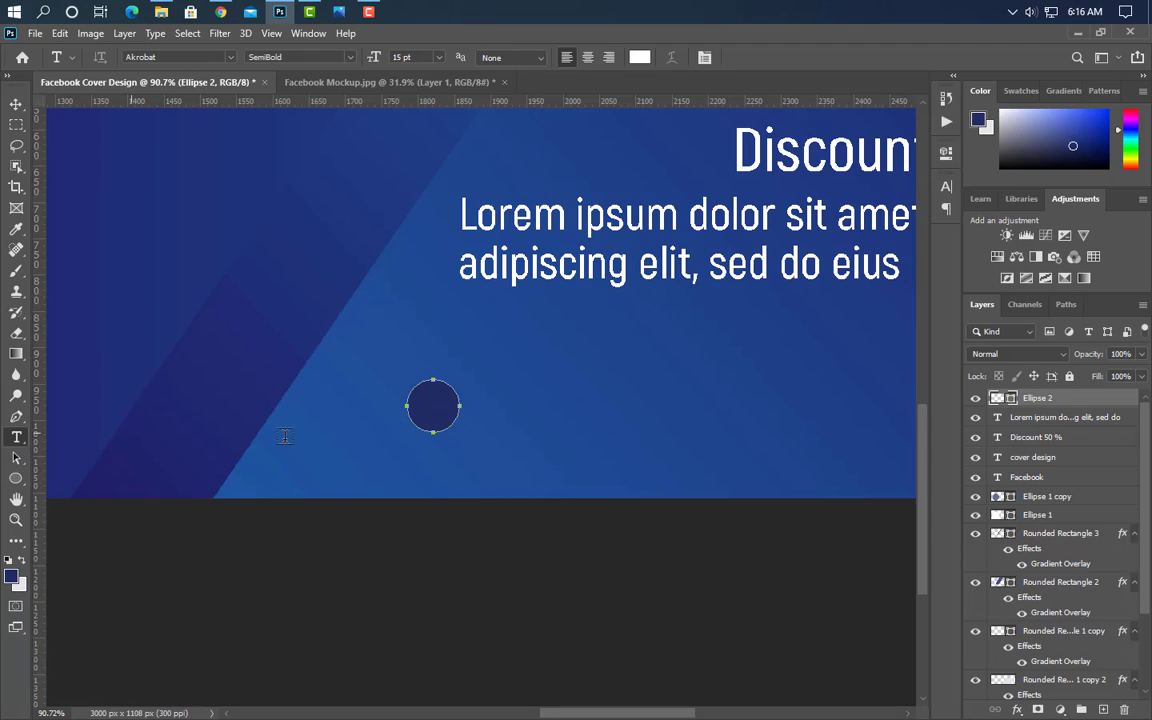
pyautogui.click(1099, 709)
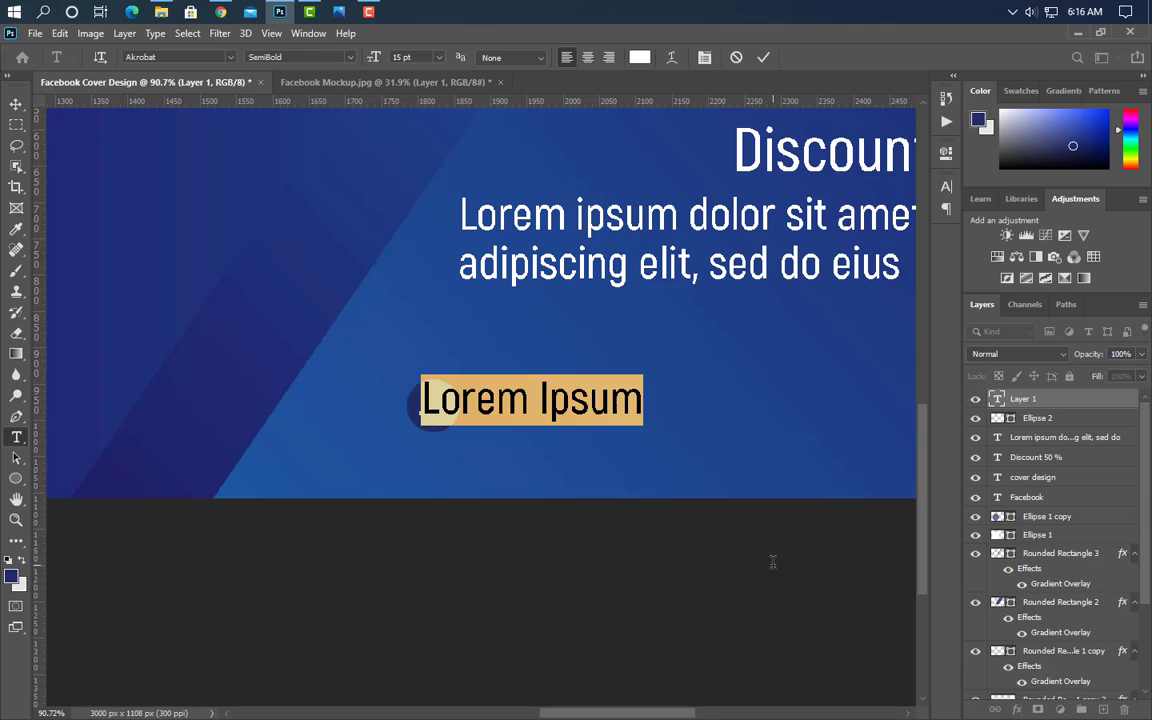
pyautogui.write('f')
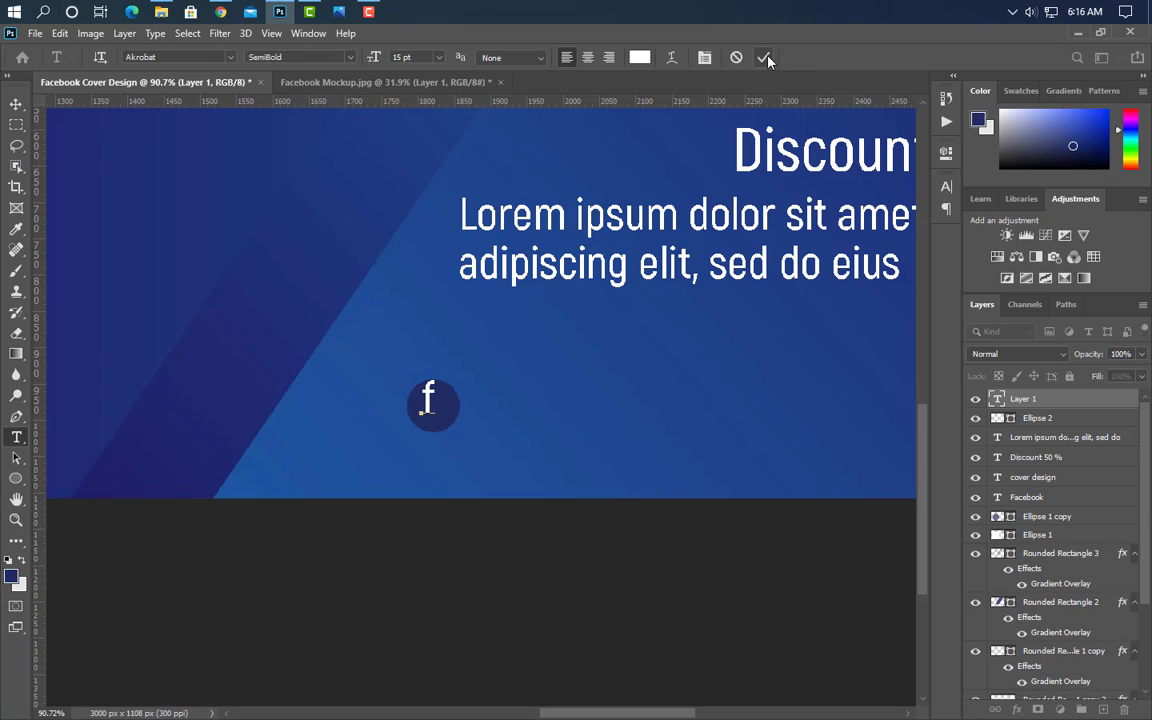
pyautogui.click(949, 189)
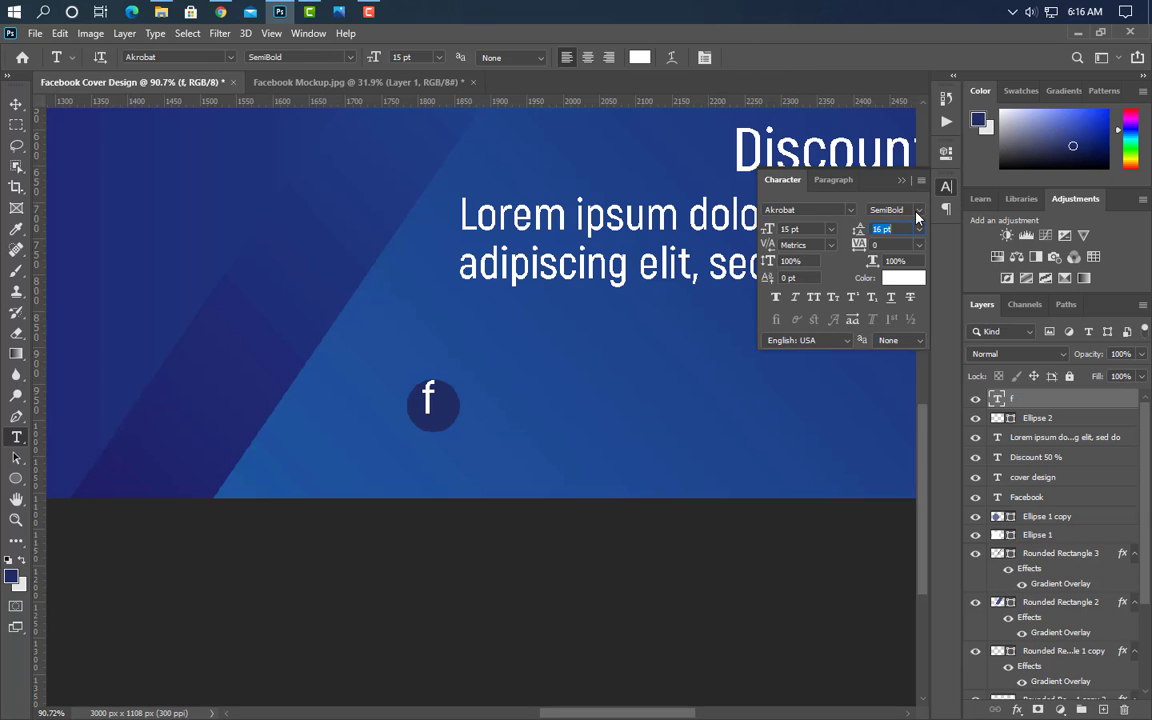
pyautogui.click(919, 212)
pyautogui.click(905, 302)
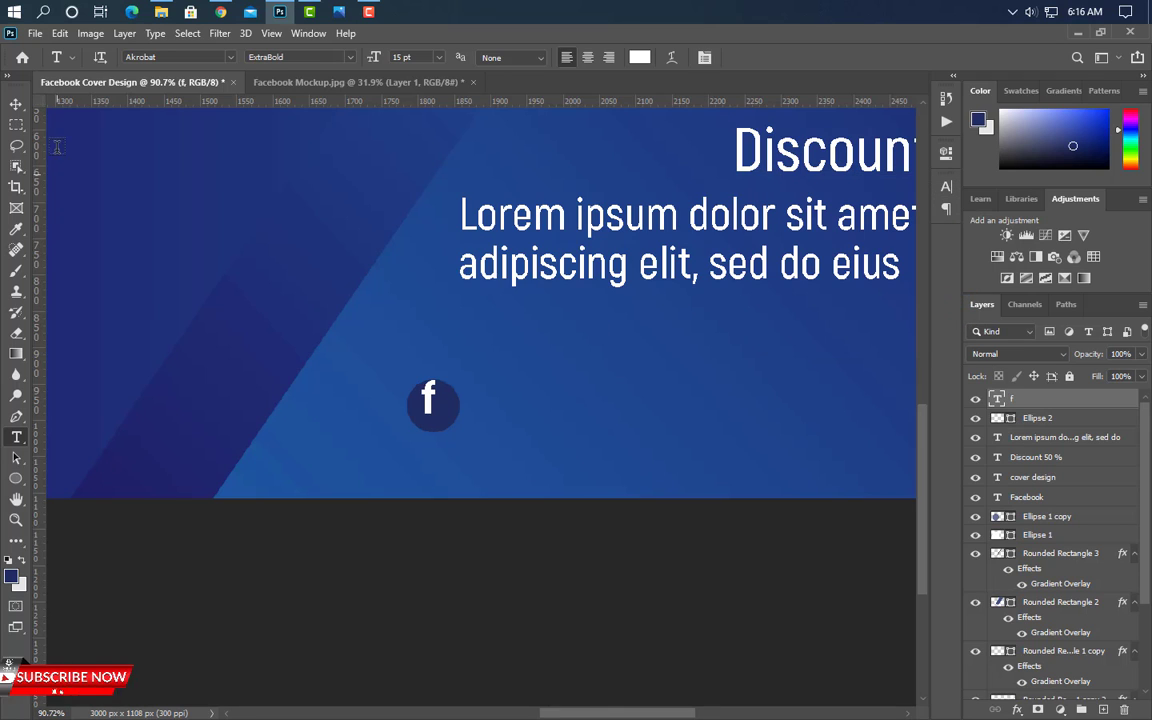
# Centre the "f" in the small circle and group the letter with the circle.
pyautogui.click(16, 105)
pyautogui.moveTo(433, 400); pyautogui.dragTo(437, 408)
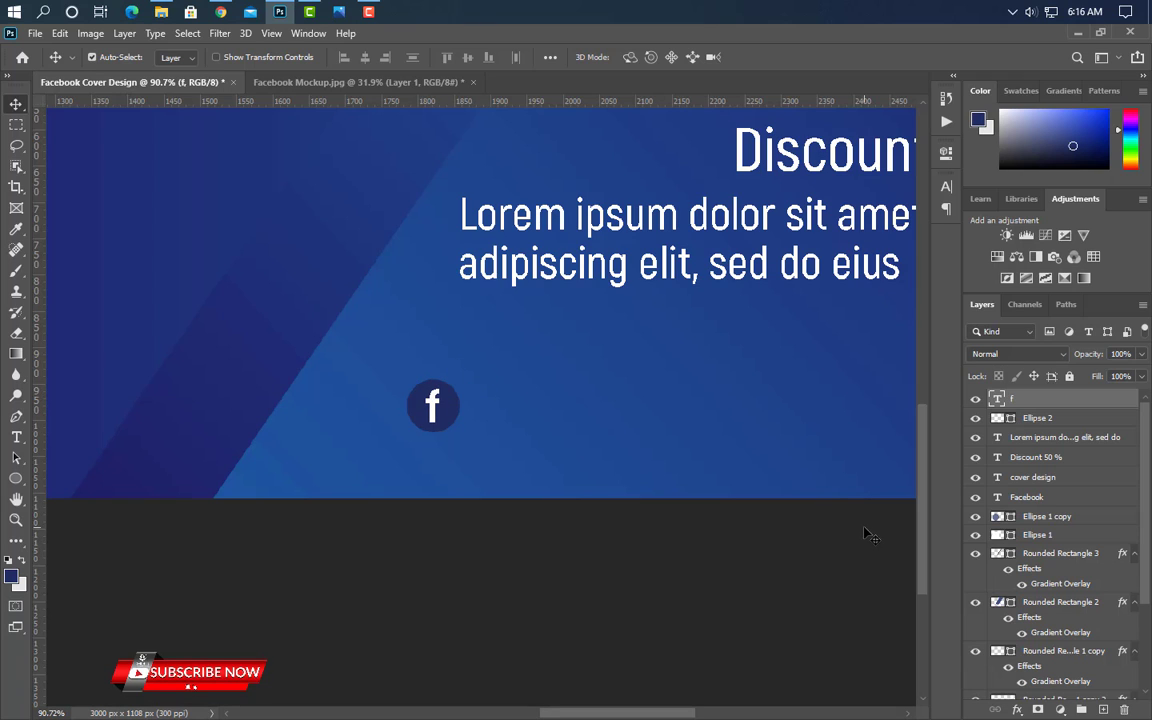
pyautogui.keyDown('ctrl'); pyautogui.click(1045, 419); pyautogui.keyUp('ctrl')
pyautogui.click(1081, 709)
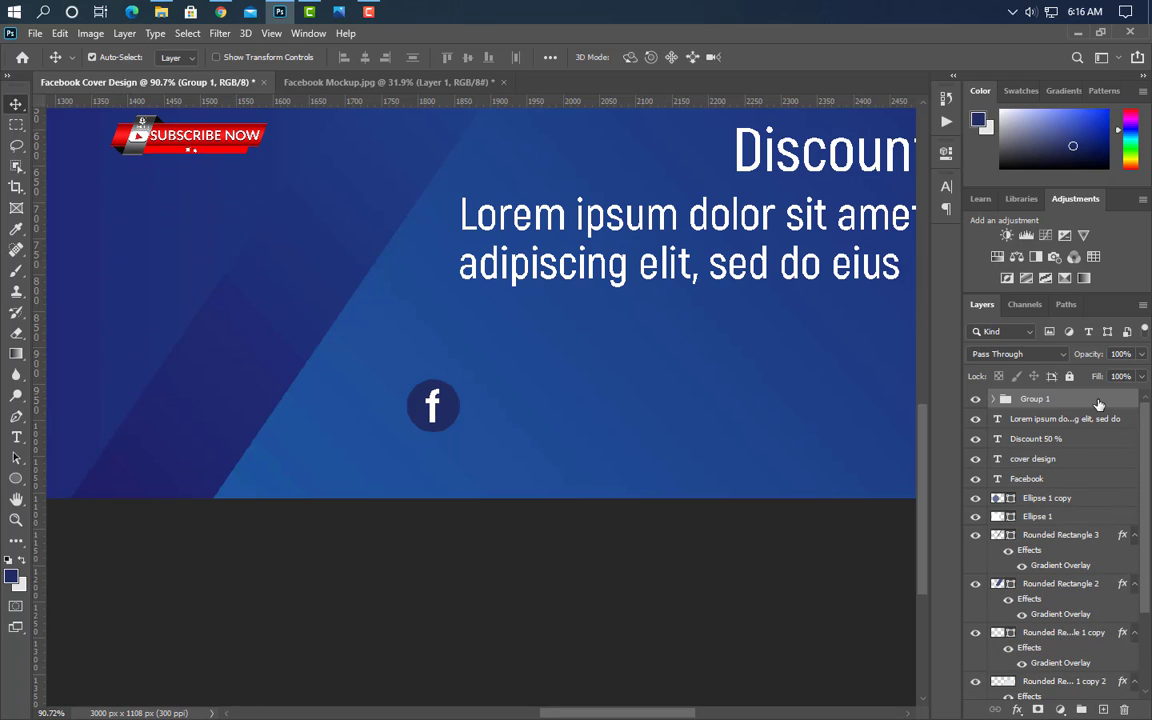
# Duplicate the "f" icon group and move the copy horizontally to the right of the original, clear of its circle.
pyautogui.moveTo(1099, 404); pyautogui.dragTo(1081, 709)
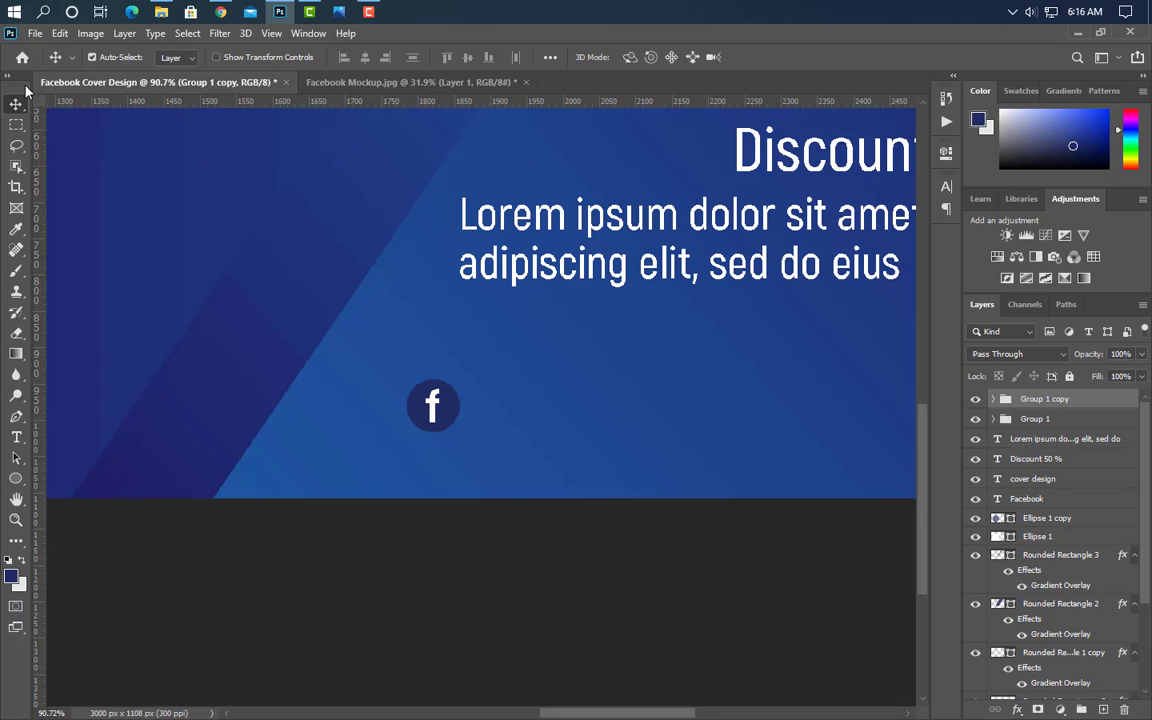
pyautogui.press('Right')
pyautogui.press('Right')
pyautogui.press('Right')
pyautogui.press('Right')
pyautogui.press('Right')
pyautogui.press('Right')
pyautogui.press('Right')
pyautogui.press('Right')
pyautogui.press('Right')
pyautogui.press('Right')
pyautogui.press('Right')
pyautogui.press('Right')
pyautogui.press('Right')
pyautogui.press('Right')
pyautogui.press('Right')
pyautogui.press('Right')
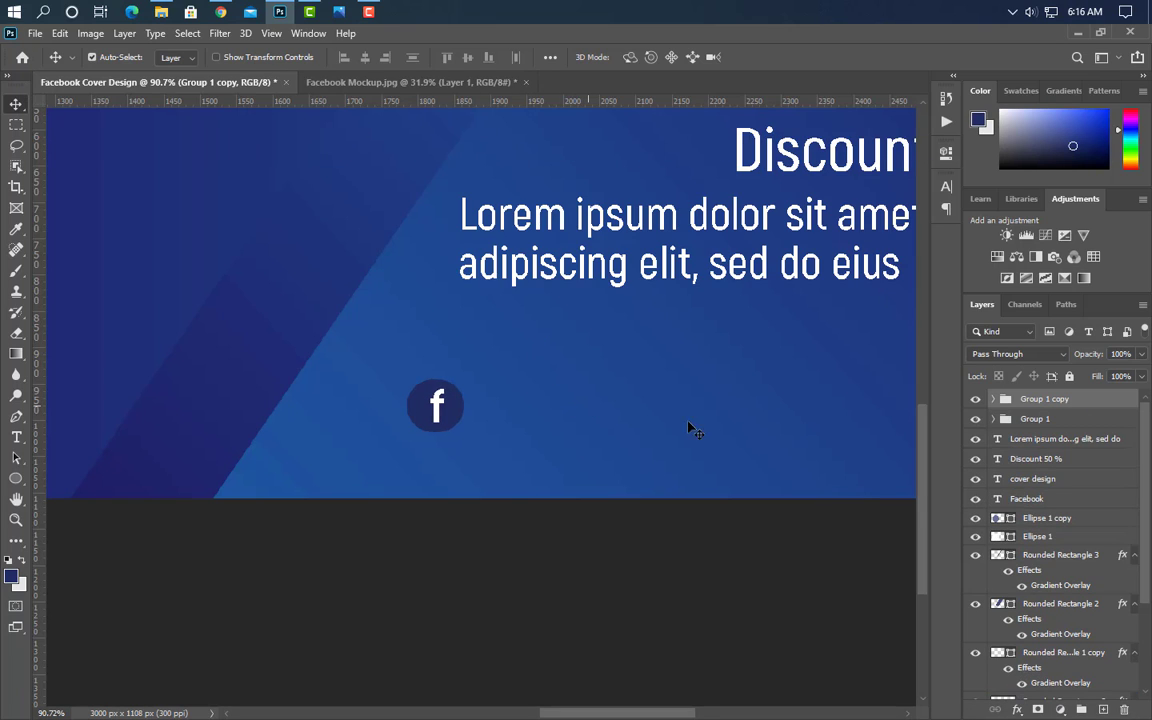
pyautogui.press('Right')
pyautogui.press('Right')
pyautogui.press('Right')
pyautogui.press('Right')
pyautogui.press('Right')
pyautogui.press('Right')
pyautogui.press('Right')
pyautogui.press('Right')
pyautogui.press('Right')
pyautogui.press('Right')
pyautogui.press('Right')
pyautogui.press('Right')
pyautogui.press('Right')
pyautogui.press('Right')
pyautogui.press('Right')
pyautogui.press('Right')
pyautogui.press('Right')
pyautogui.press('Right')
pyautogui.press('Right')
pyautogui.press('Right')
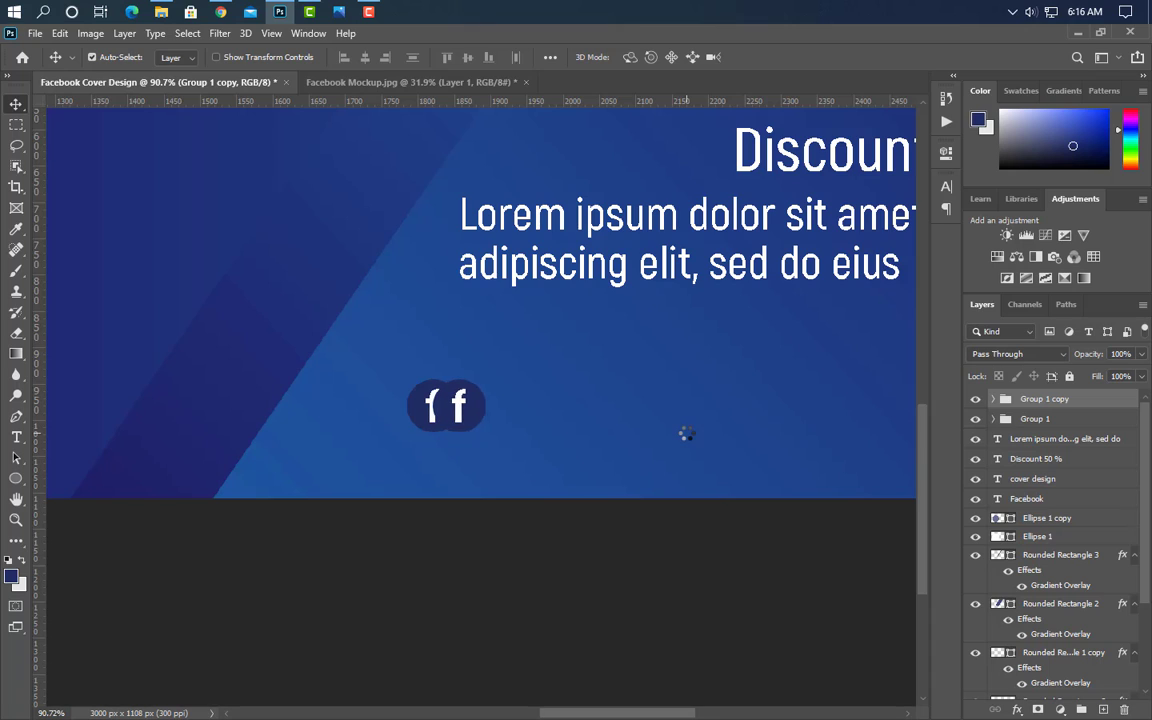
pyautogui.press('Right')
pyautogui.press('Right')
pyautogui.press('Right')
pyautogui.press('Right')
pyautogui.press('Right')
pyautogui.press('Right')
pyautogui.press('Right')
pyautogui.press('Right')
pyautogui.press('Right')
pyautogui.press('Right')
pyautogui.press('Right')
pyautogui.press('Right')
pyautogui.press('Right')
pyautogui.press('Right')
pyautogui.press('Right')
pyautogui.press('Right')
pyautogui.press('Right')
pyautogui.press('Right')
pyautogui.press('Right')
pyautogui.press('Right')
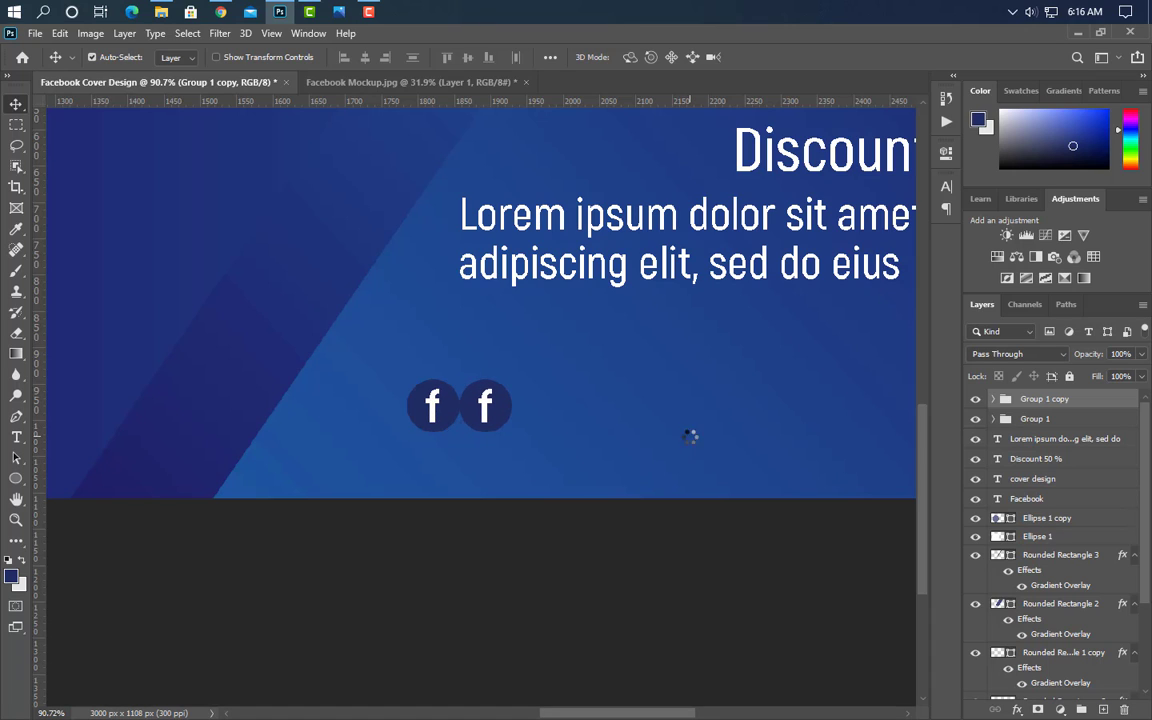
# Replace the letter in the second icon with "t".
pyautogui.click(505, 418)
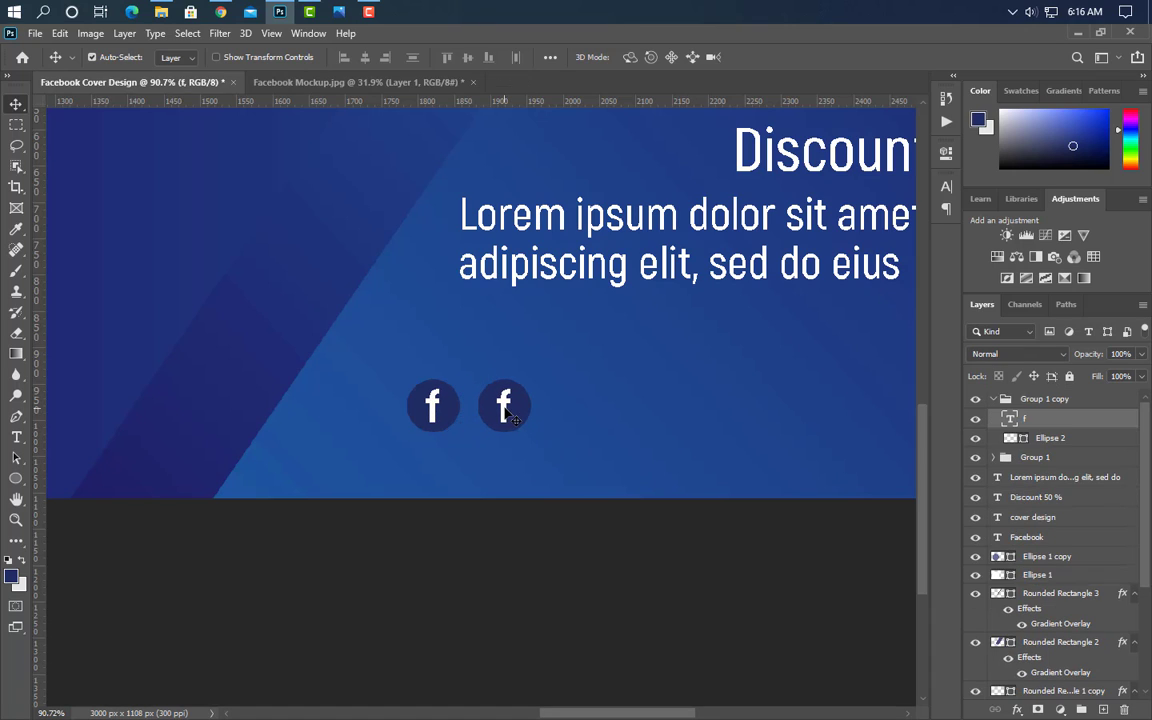
pyautogui.click(16, 437)
pyautogui.doubleClick(503, 405)
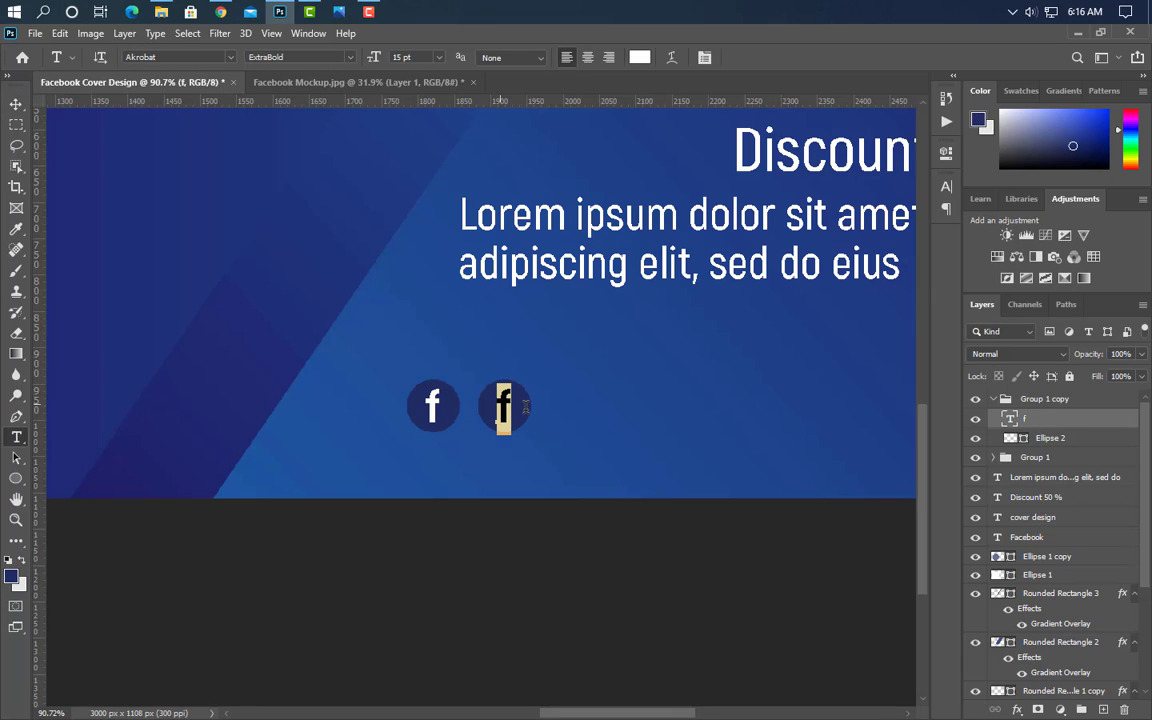
pyautogui.press('Right')
# Duplicate the "t" icon group and move the copy right, matching the gap between the first two icons.
pyautogui.moveTo(1101, 404); pyautogui.dragTo(1103, 712)
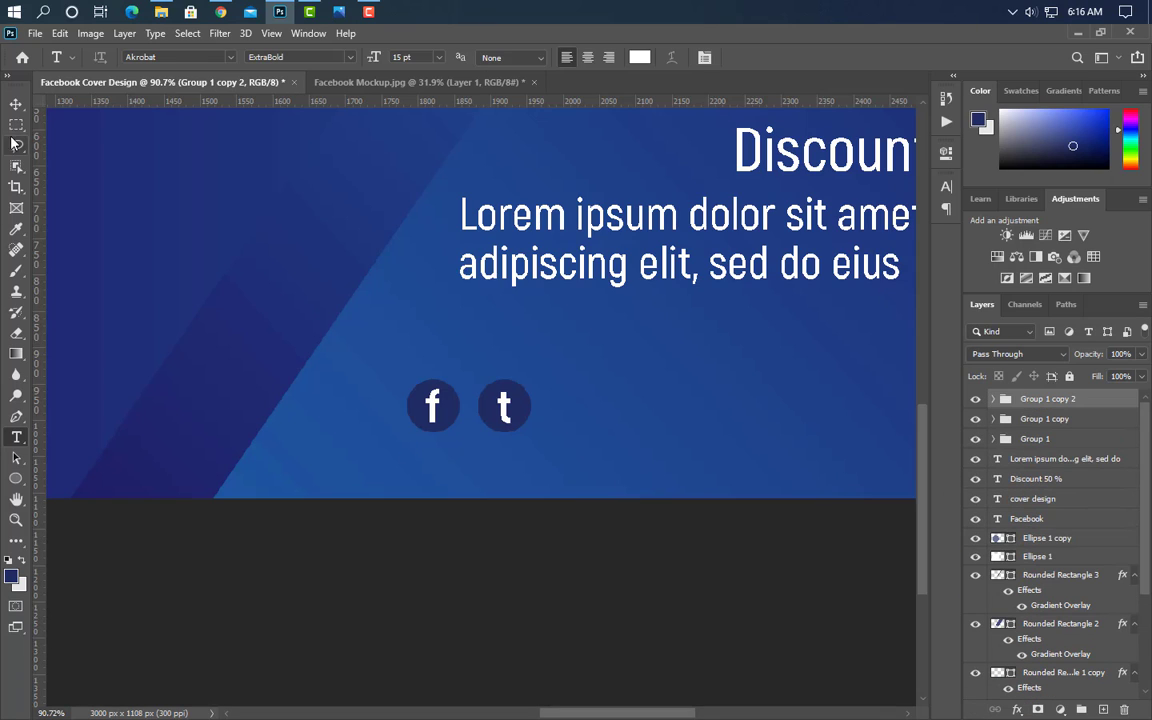
pyautogui.press('v')
pyautogui.press('Right')
pyautogui.press('Right')
pyautogui.press('Right')
pyautogui.press('Right')
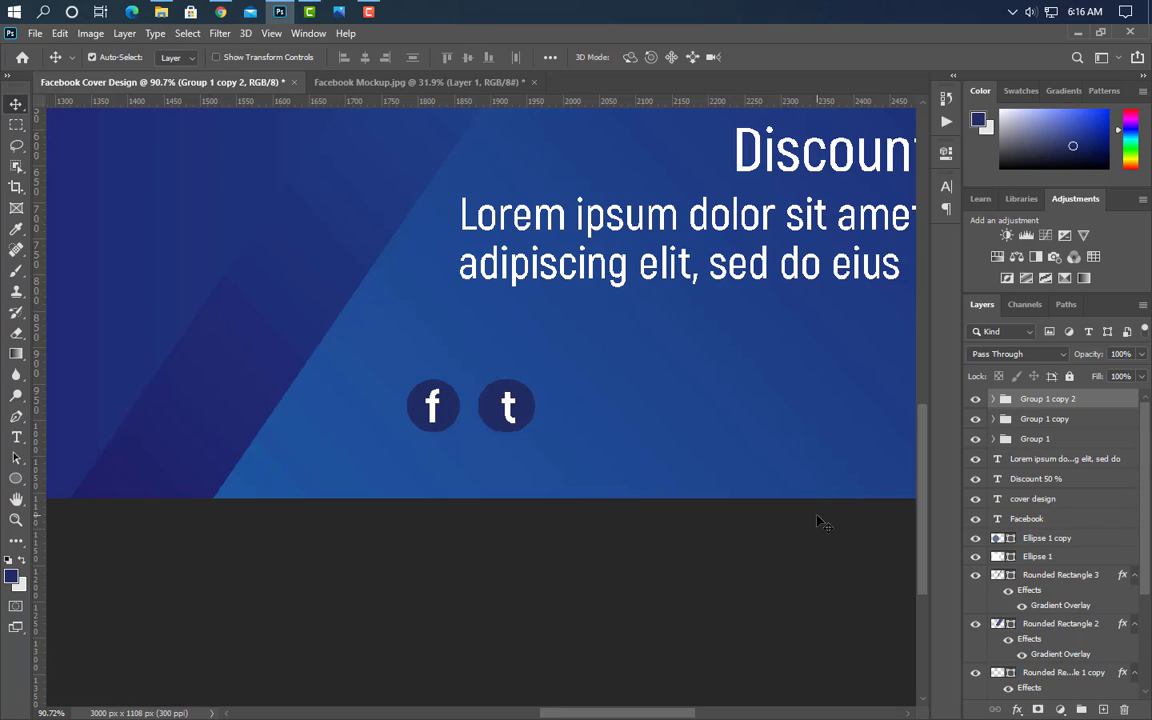
pyautogui.press('Right')
pyautogui.press('Right')
pyautogui.press('Right')
pyautogui.press('Right')
pyautogui.press('Right')
pyautogui.press('Right')
pyautogui.press('Right')
pyautogui.press('Right')
pyautogui.press('Right')
pyautogui.press('Right')
pyautogui.press('Right')
pyautogui.press('Right')
pyautogui.press('Right')
pyautogui.press('Right')
pyautogui.press('Right')
pyautogui.press('Right')
pyautogui.press('Right')
pyautogui.press('Right')
pyautogui.press('Right')
pyautogui.press('Right')
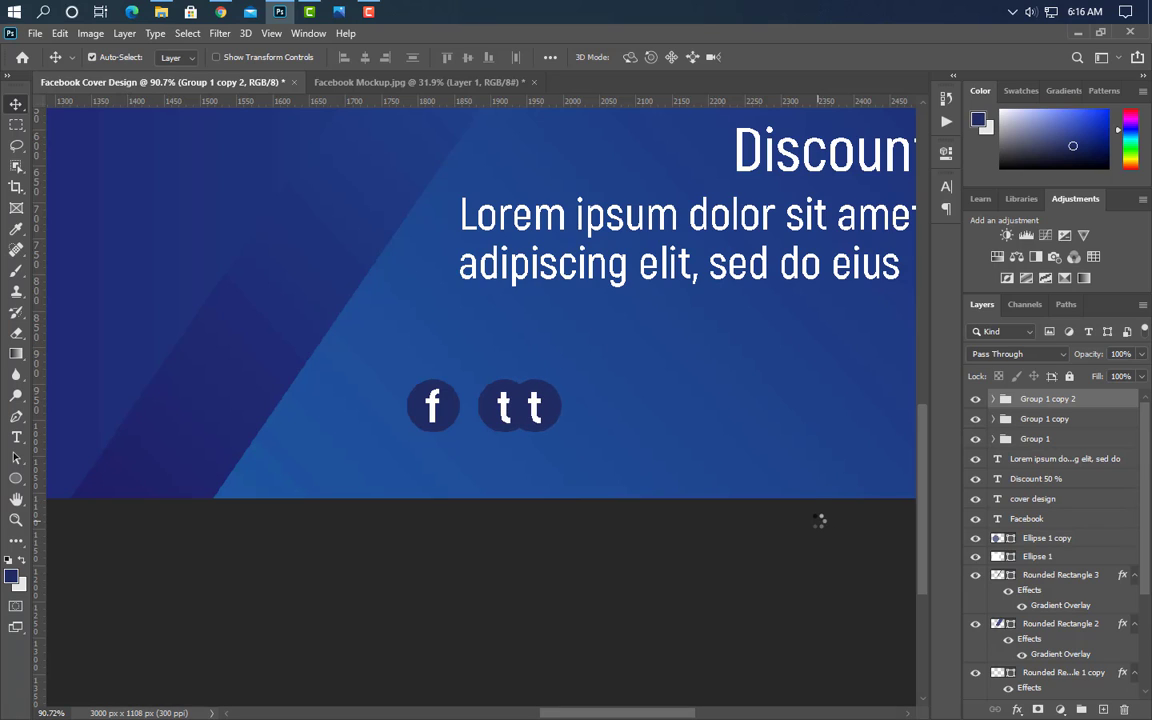
pyautogui.press('Right')
pyautogui.press('Right')
pyautogui.press('Right')
pyautogui.press('Right')
pyautogui.press('Right')
pyautogui.press('Right')
pyautogui.hotkey('shift', 'Right')
pyautogui.hotkey('shift', 'Right')
pyautogui.hotkey('shift', 'Right')
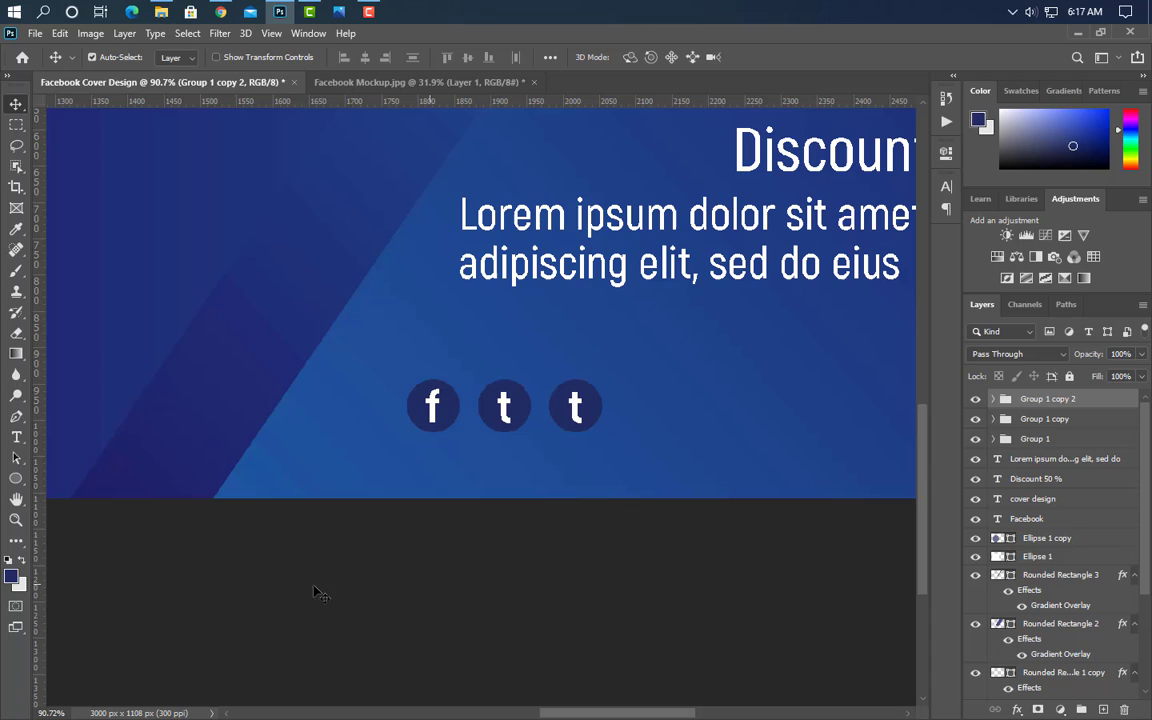
# Replace the letter in the third icon with "p".
pyautogui.click(16, 439)
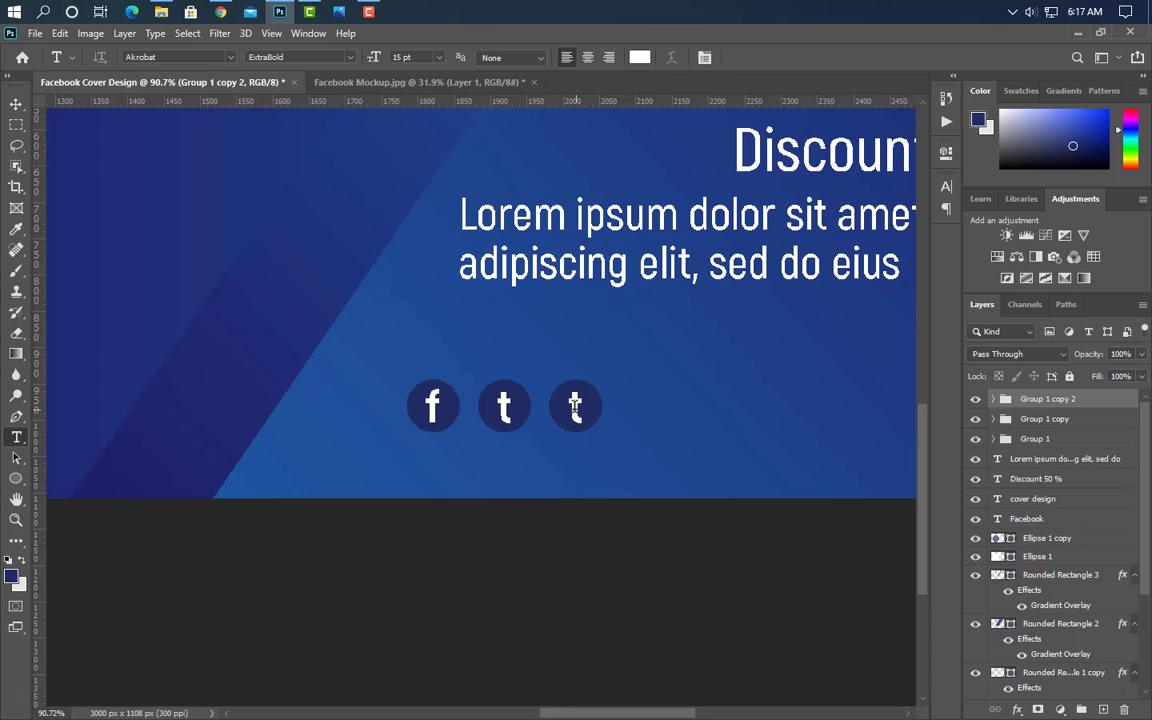
pyautogui.click(573, 405)
pyautogui.write('p')
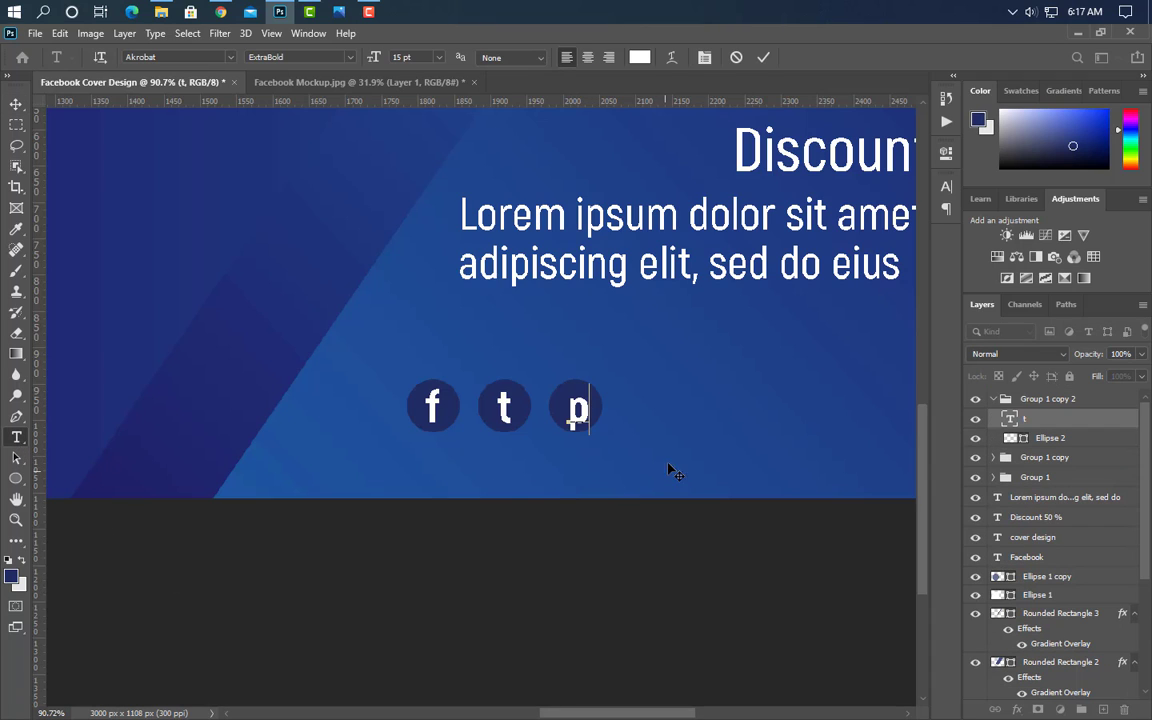
pyautogui.hotkey('ctrl', 'Return')
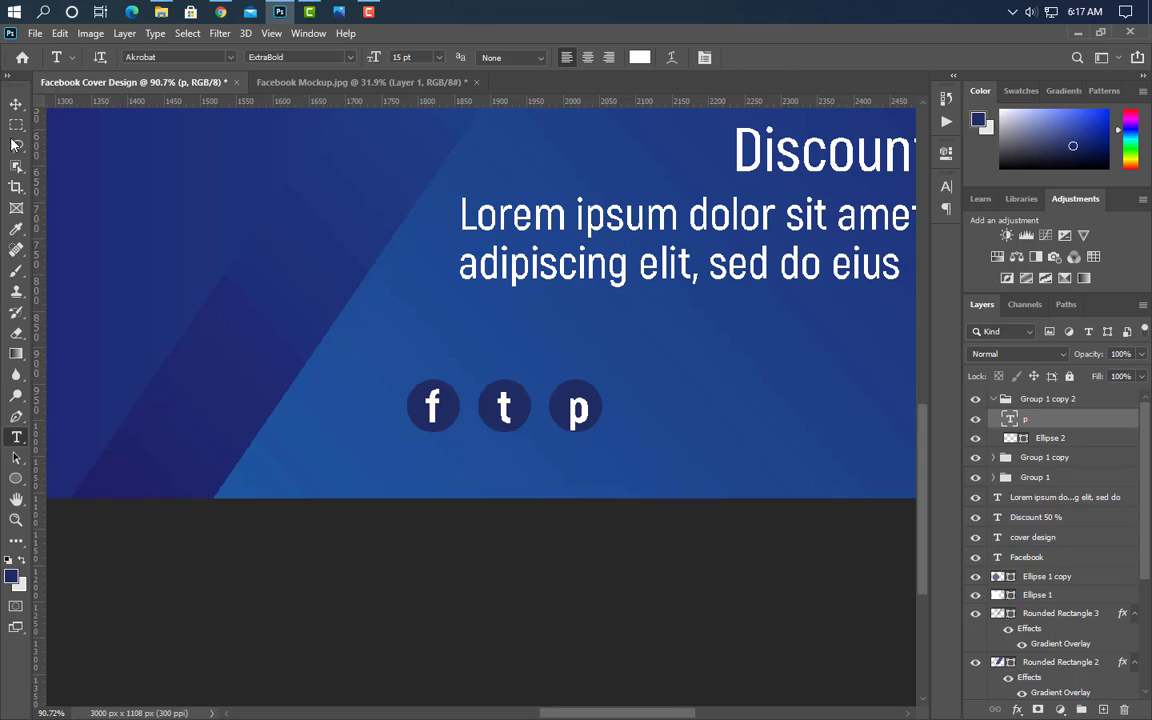
# Nudge the "p" upward so it sits inside its circle.
pyautogui.click(15, 106)
pyautogui.press('Up')
pyautogui.press('Up')
pyautogui.press('Up')
pyautogui.press('Up')
pyautogui.press('Up')
pyautogui.press('Up')
pyautogui.press('Up')
pyautogui.press('Up')
pyautogui.press('Up')
pyautogui.press('Up')
pyautogui.press('Up')
pyautogui.press('Up')
pyautogui.press('Up')
pyautogui.press('Up')
# Draw a rounded rectangle about 328 × 78 px to the right of the icons and increase its corner radii until the ends are fully round.
pyautogui.scroll(1, 684, 443)
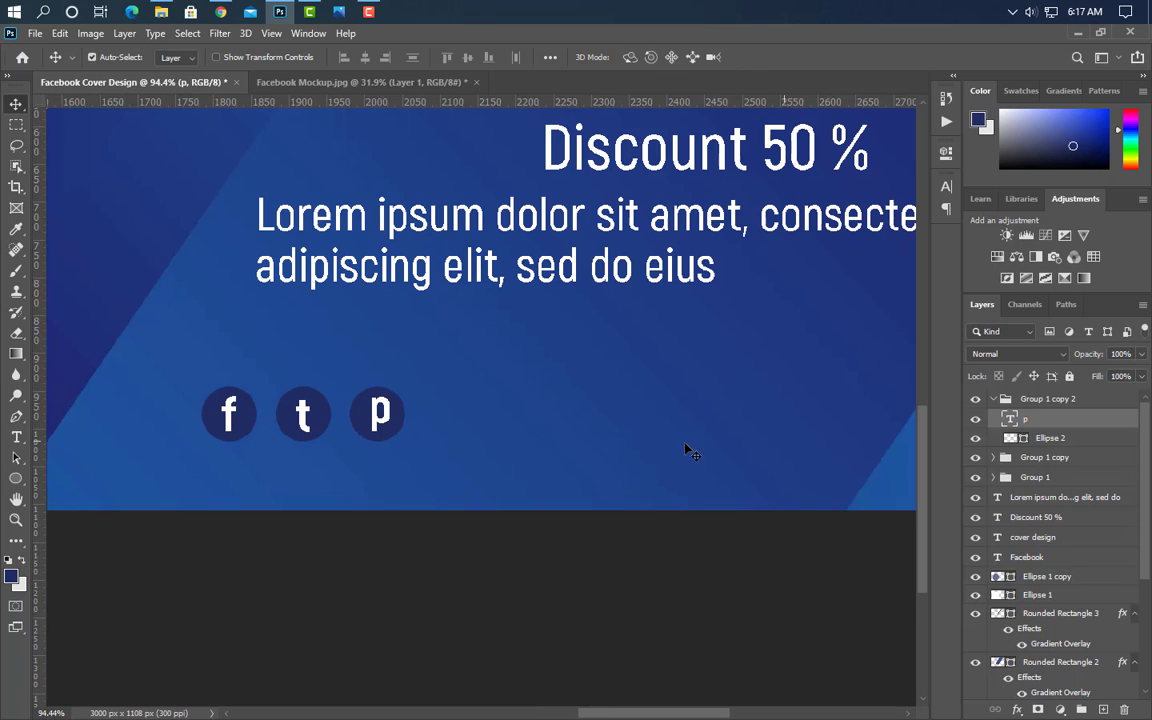
pyautogui.click(16, 478)
pyautogui.rightClick(16, 478)
pyautogui.click(80, 491)
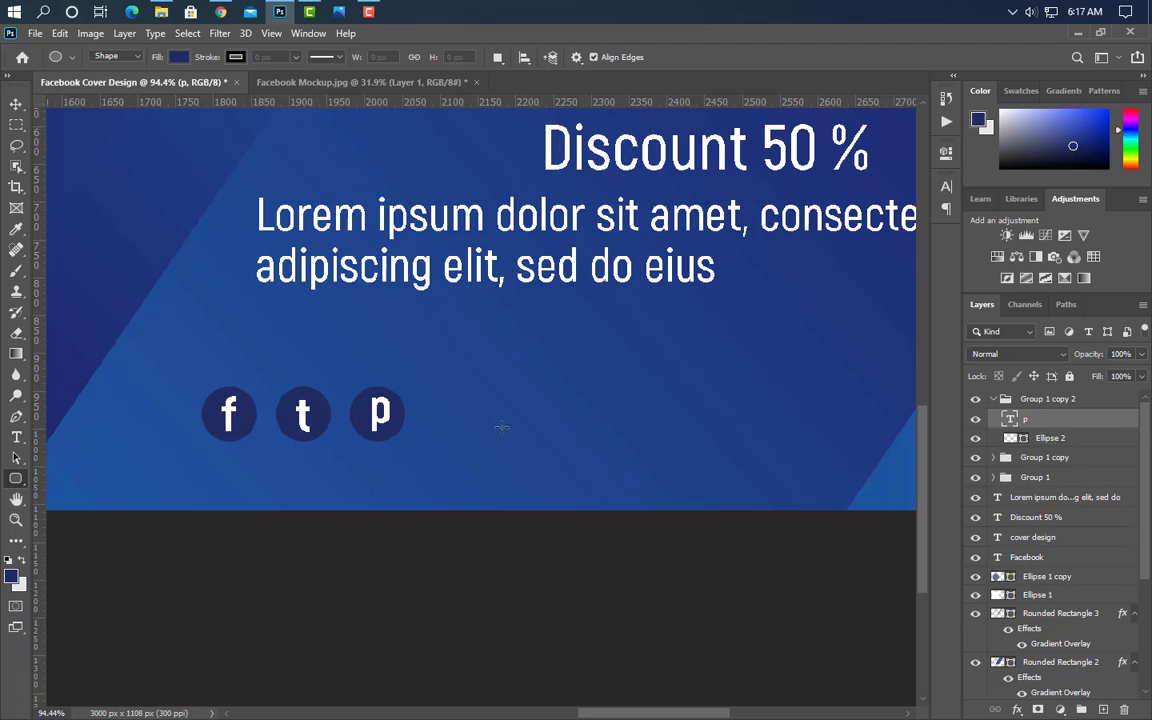
pyautogui.moveTo(483, 387); pyautogui.dragTo(730, 445)
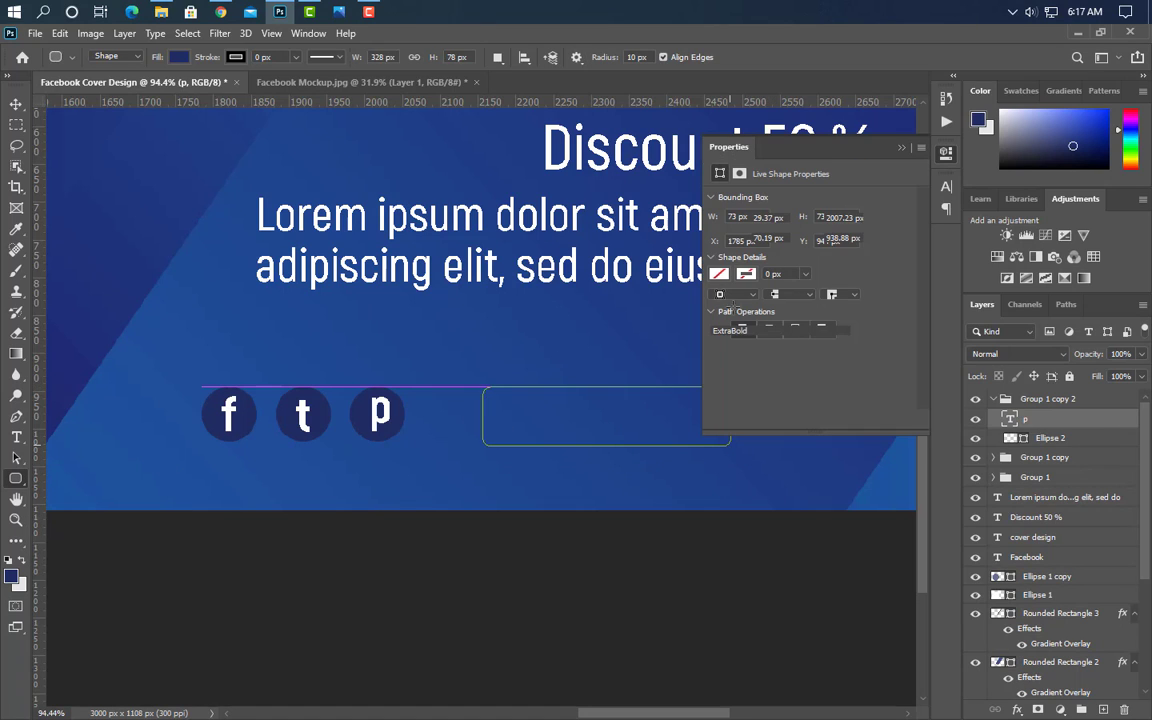
pyautogui.moveTo(714, 310); pyautogui.dragTo(831, 325)
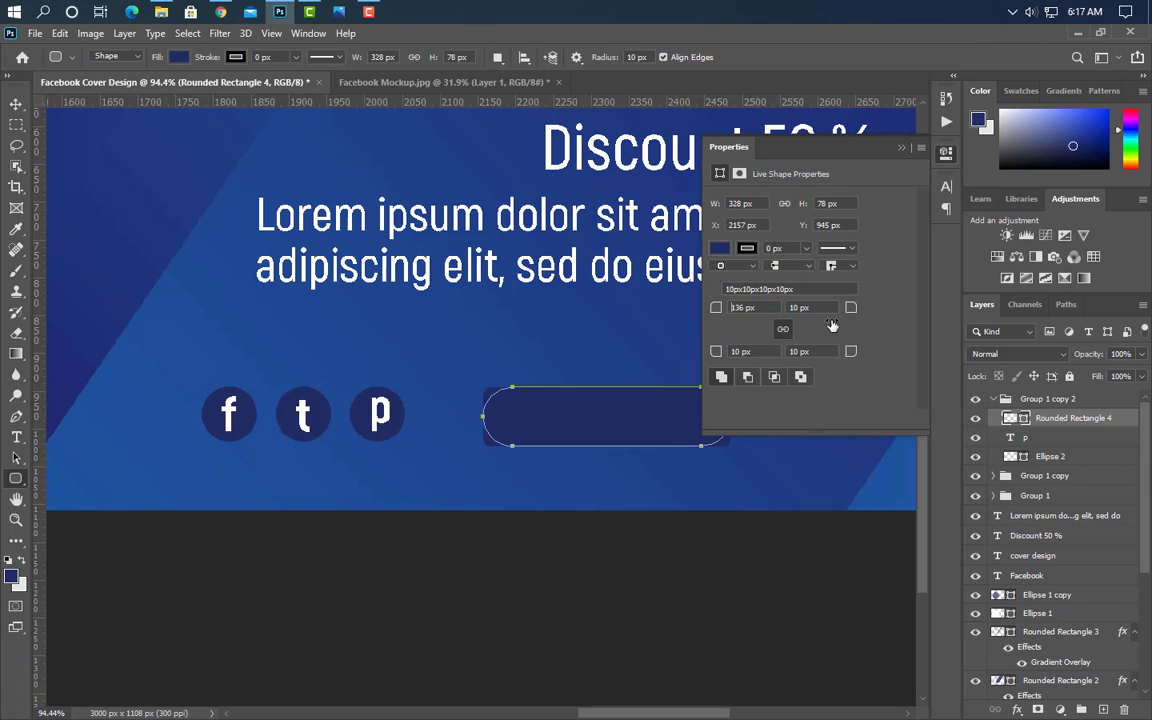
pyautogui.click(901, 148)
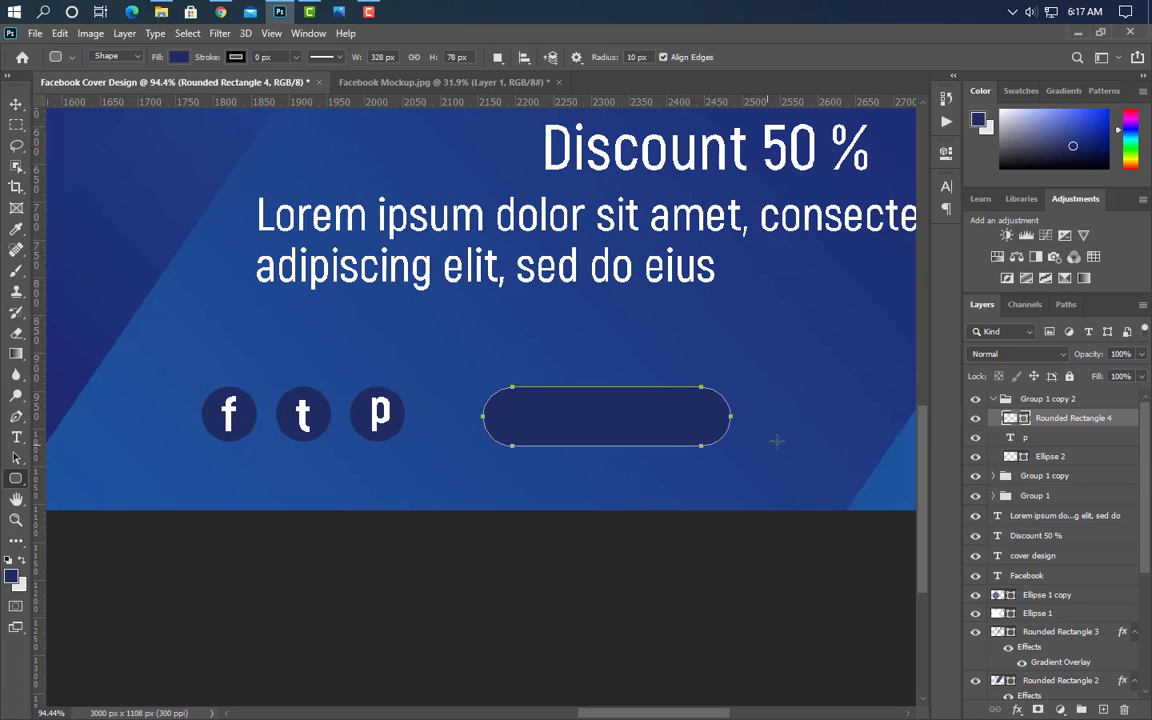
# Change the pill-shaped rectangle's fill colour to white.
pyautogui.scroll(4, 595, 317)
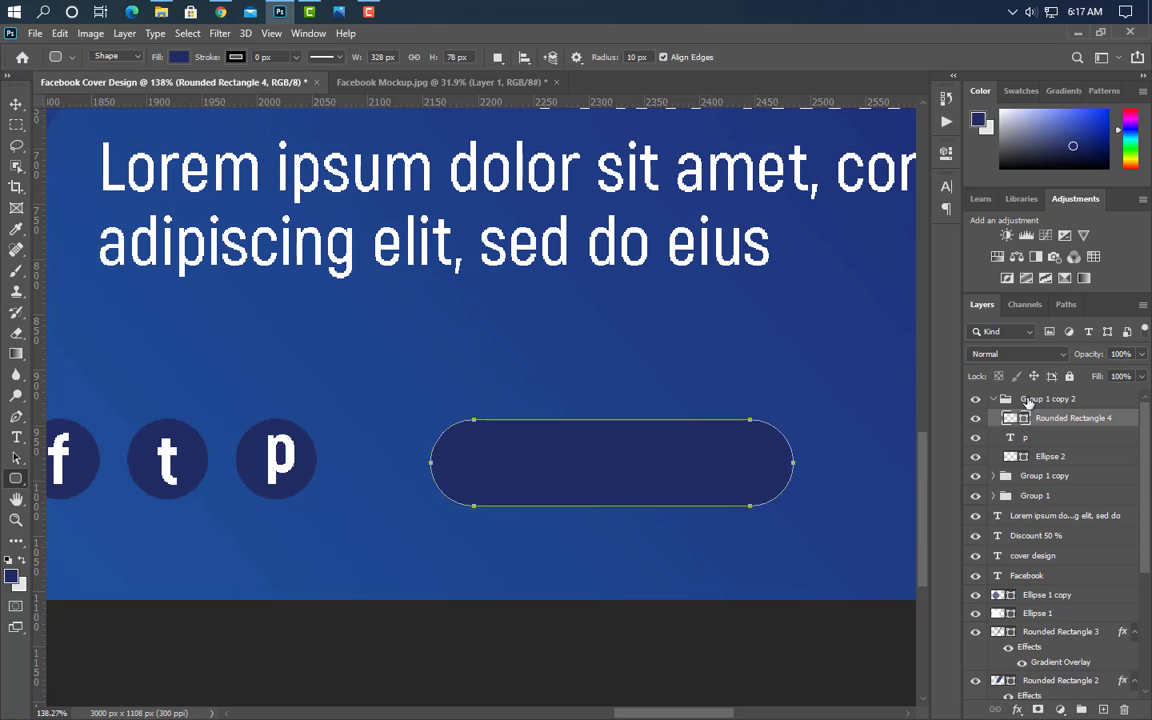
pyautogui.doubleClick(1024, 419)
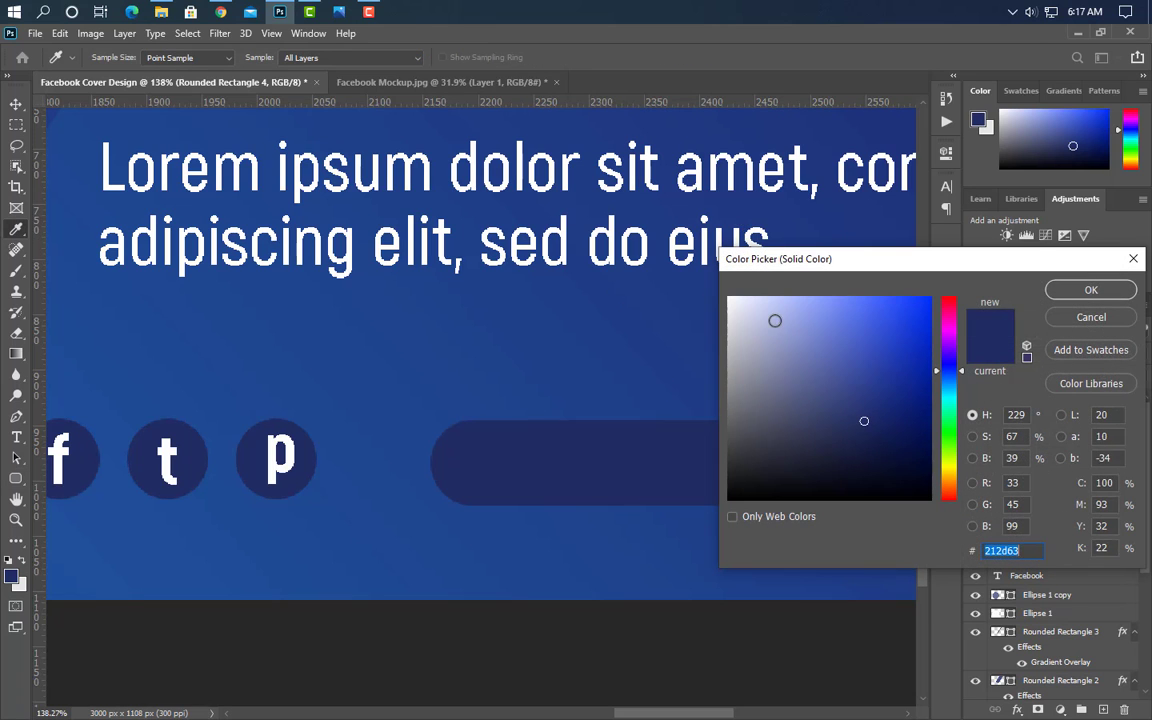
pyautogui.moveTo(774, 319); pyautogui.dragTo(726, 295)
pyautogui.click(1090, 291)
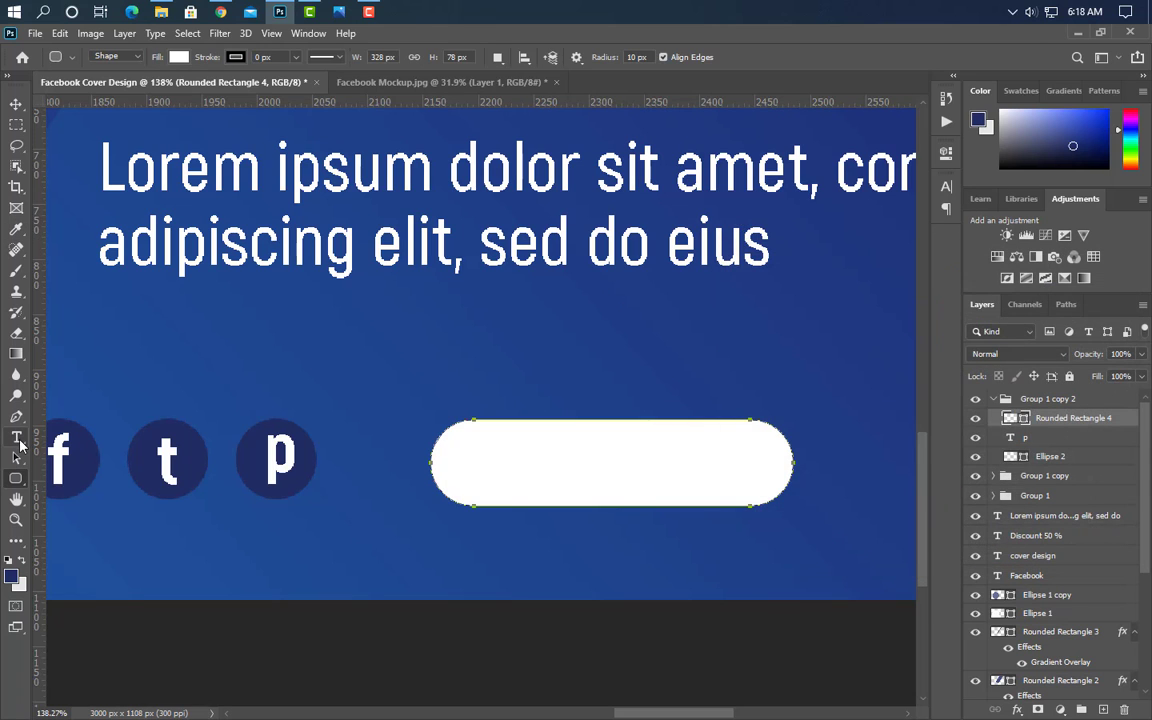
# Add the text "Contact Us" on a new layer over the white pill-shaped rectangle.
pyautogui.press('t')
pyautogui.click(1081, 710)
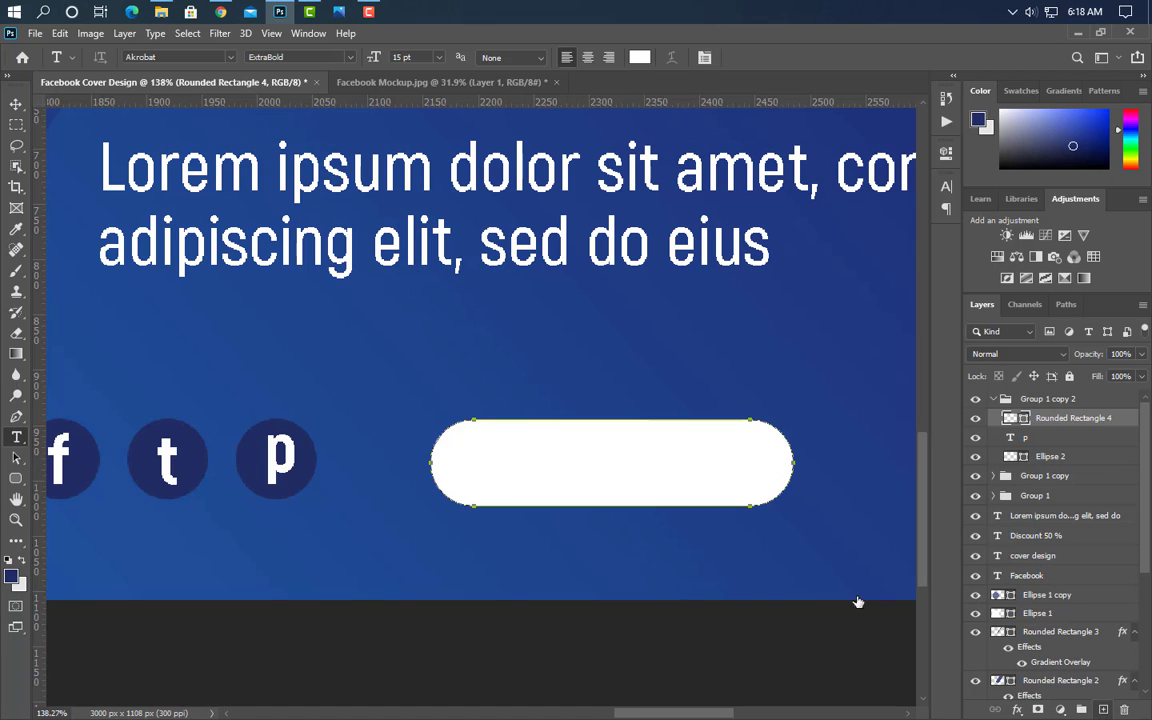
pyautogui.click(628, 516)
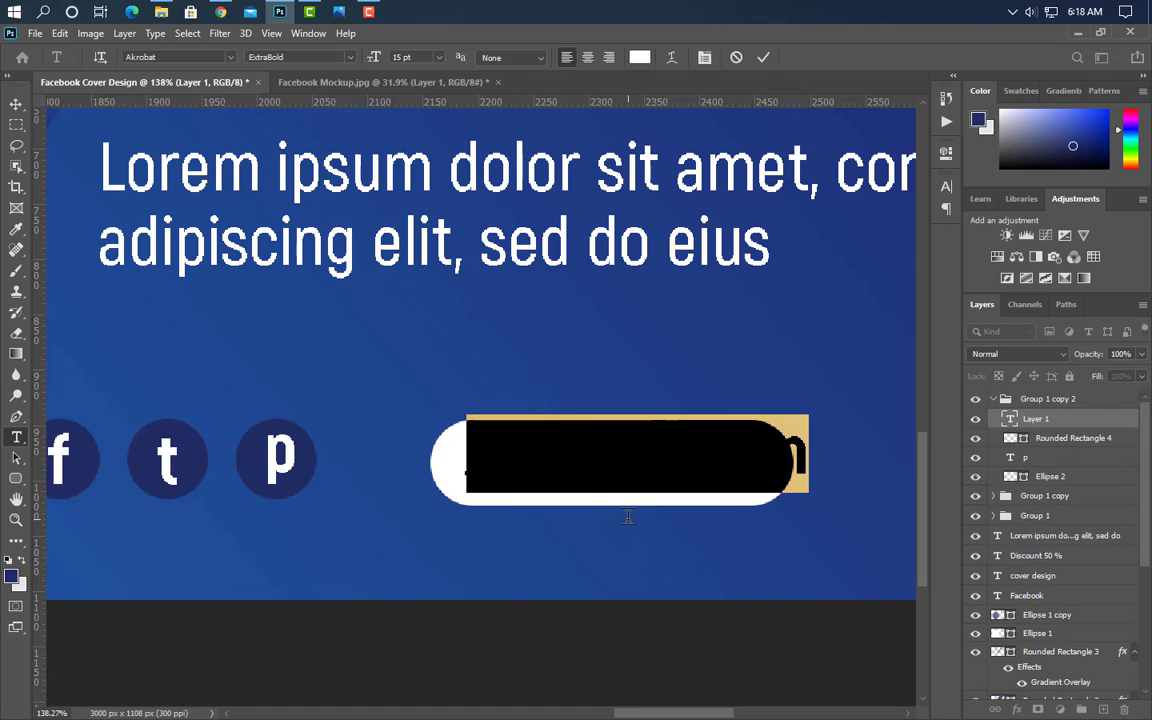
pyautogui.press('BackSpace')
pyautogui.write('______')
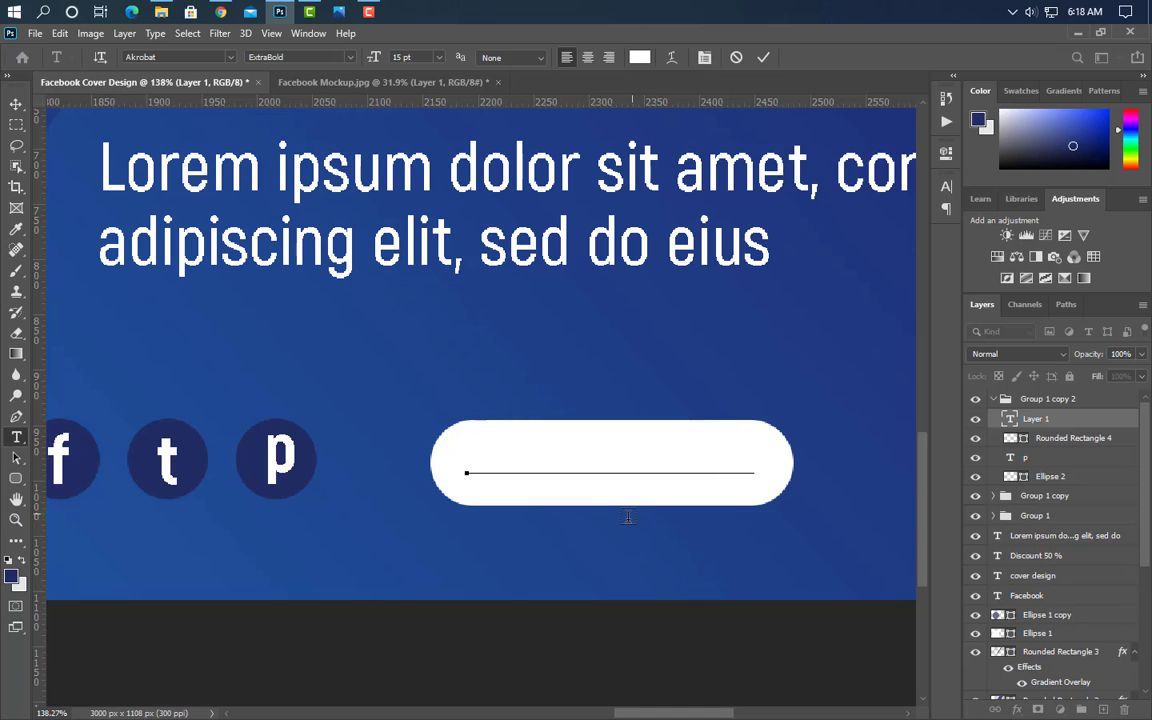
pyautogui.hotkey('ctrl', 'Return')
# Recolour the "Contact Us" text to the icon circles' navy 212d63 and style it as Bold all caps.
pyautogui.click(946, 186)
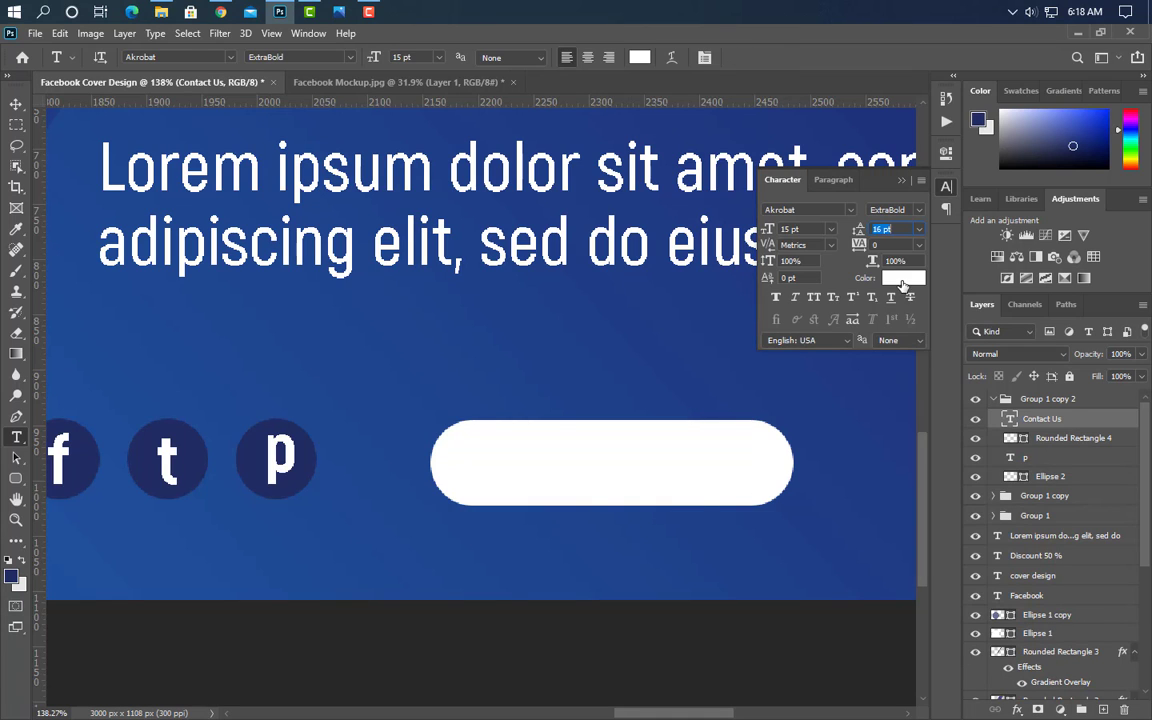
pyautogui.click(903, 285)
pyautogui.click(262, 445)
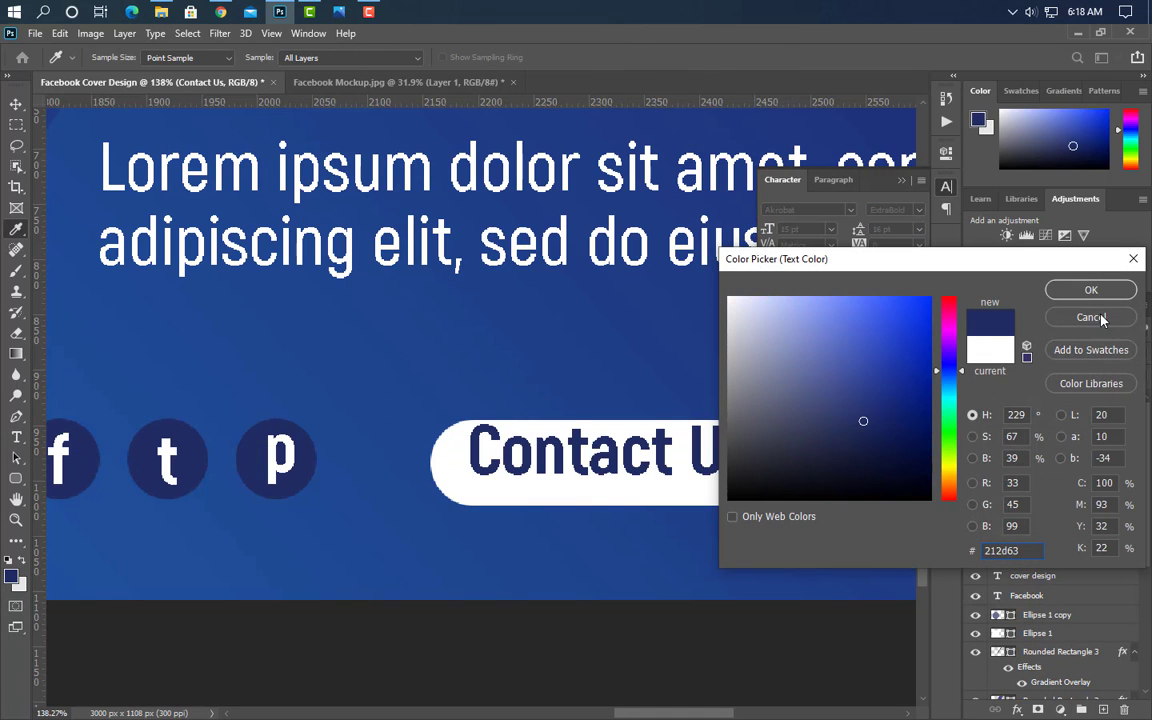
pyautogui.press('Return')
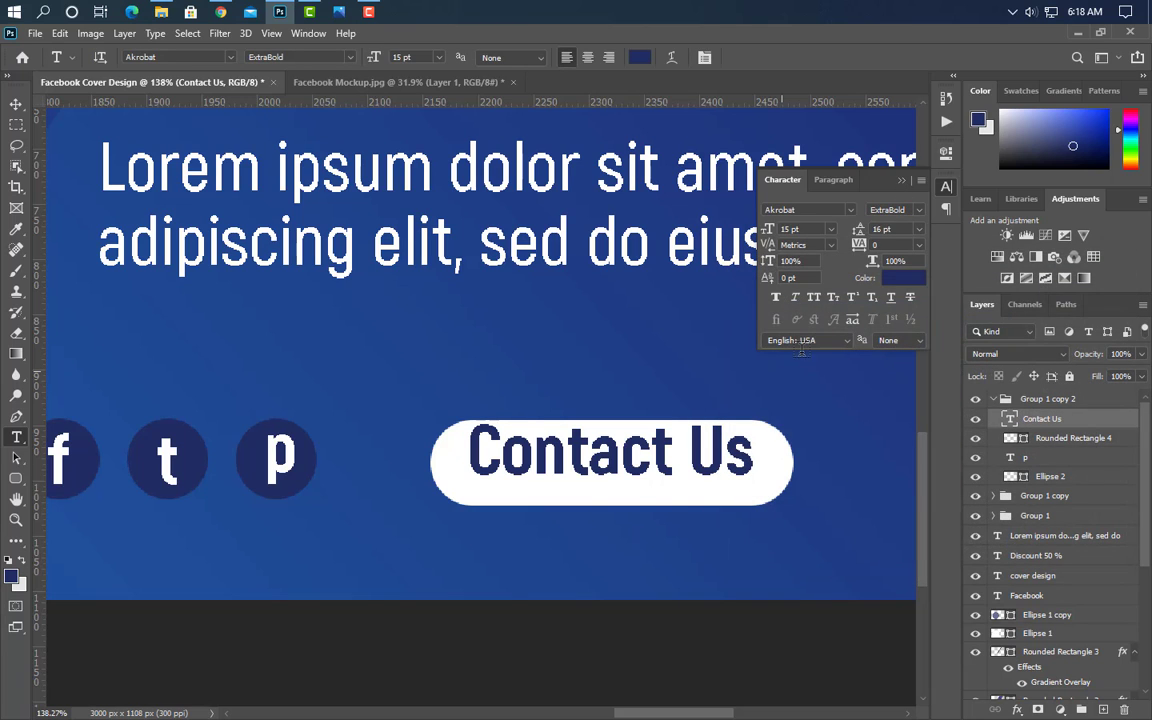
pyautogui.click(918, 210)
pyautogui.click(830, 262)
# Scale the "CONTACT US" text down to about 93% and centre it inside the white pill.
pyautogui.hotkey('ctrl', 't')
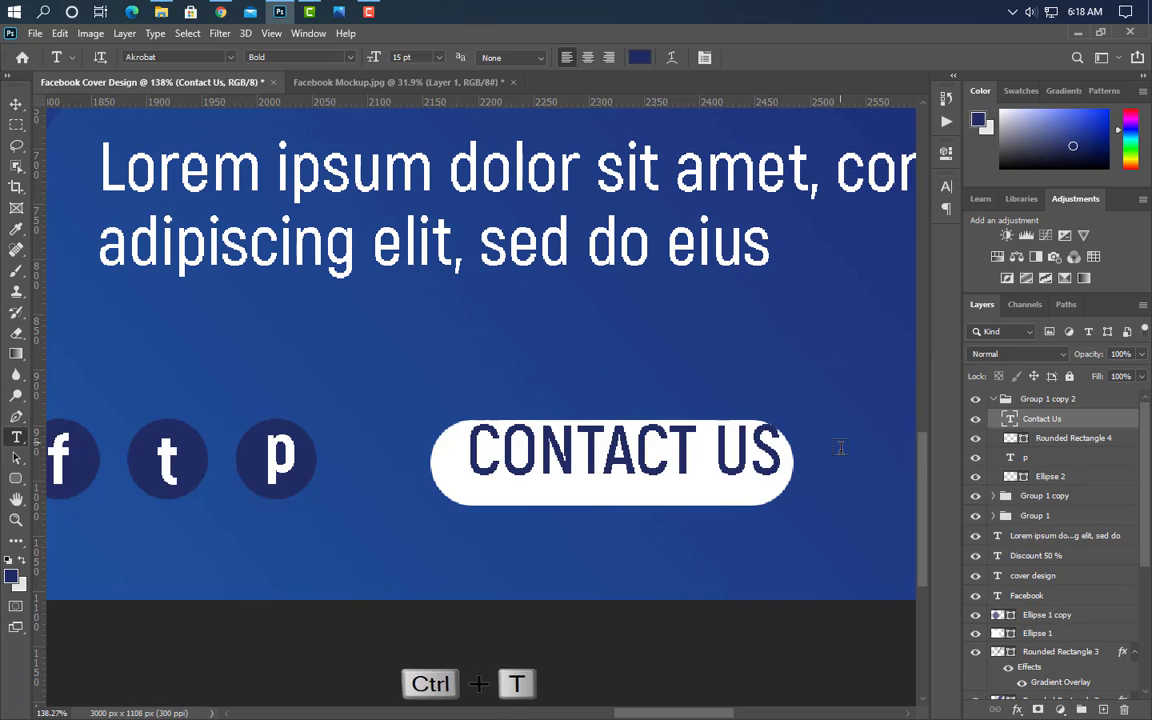
pyautogui.hotkey('ctrl', 't')
pyautogui.moveTo(782, 452)
pyautogui.mouseDown()
pyautogui.moveTo(790, 445)
pyautogui.moveTo(765, 469)
pyautogui.mouseUp()
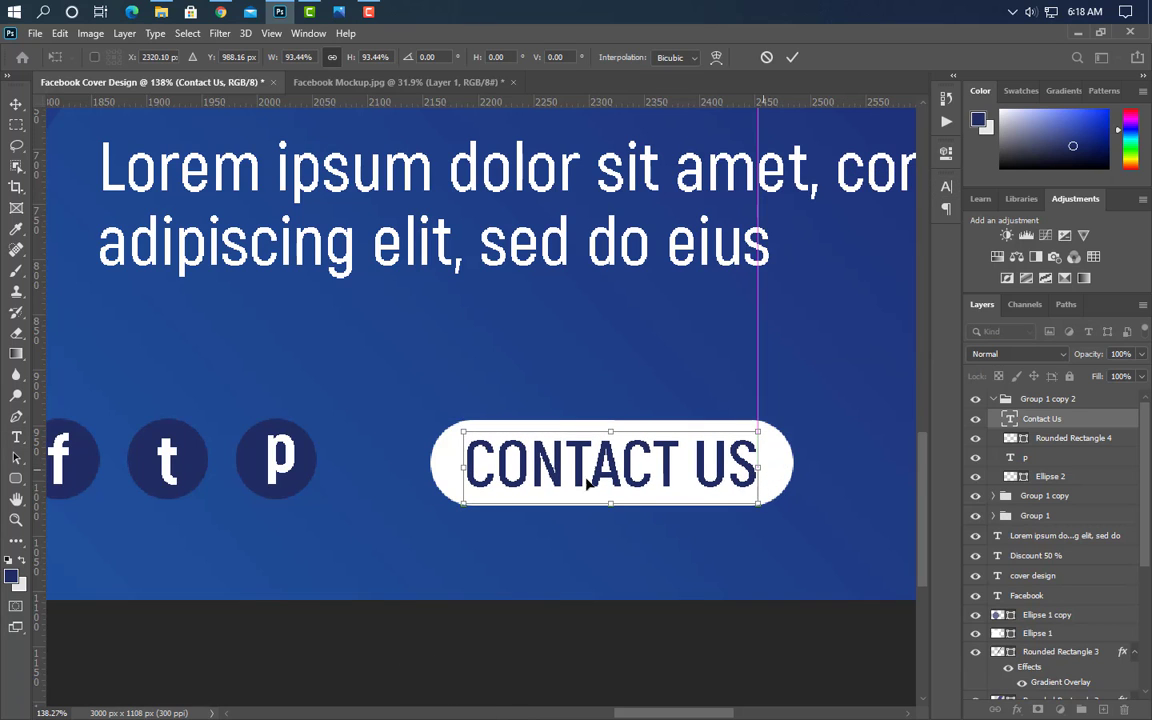
pyautogui.moveTo(463, 469); pyautogui.dragTo(467, 469)
pyautogui.click(792, 58)
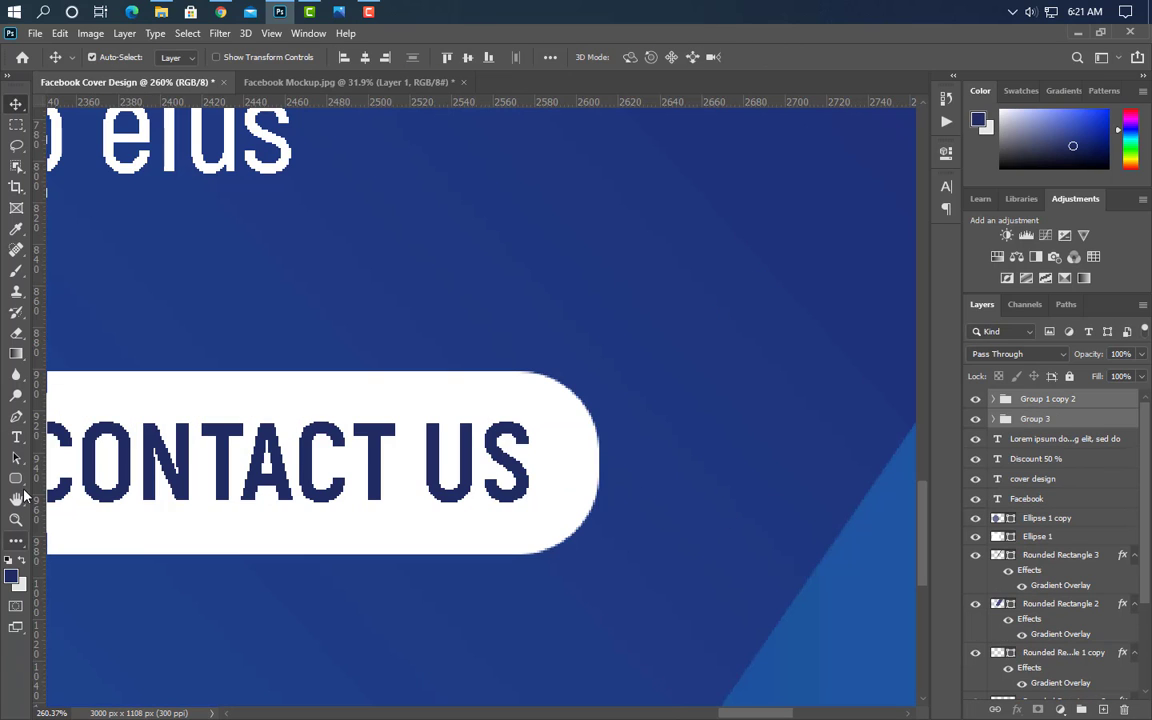
# Draw a thin vertical rounded rectangle about 4 × 56 px to the right of the contact button and fill it white.
pyautogui.click(16, 478)
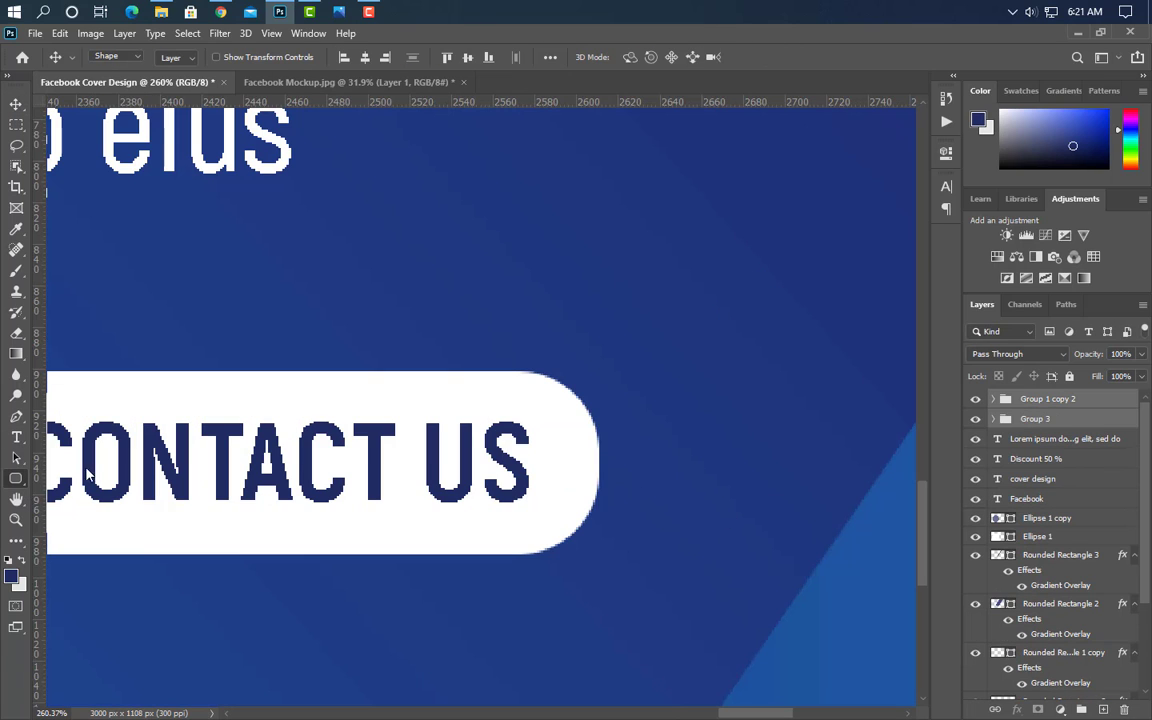
pyautogui.click(1101, 711)
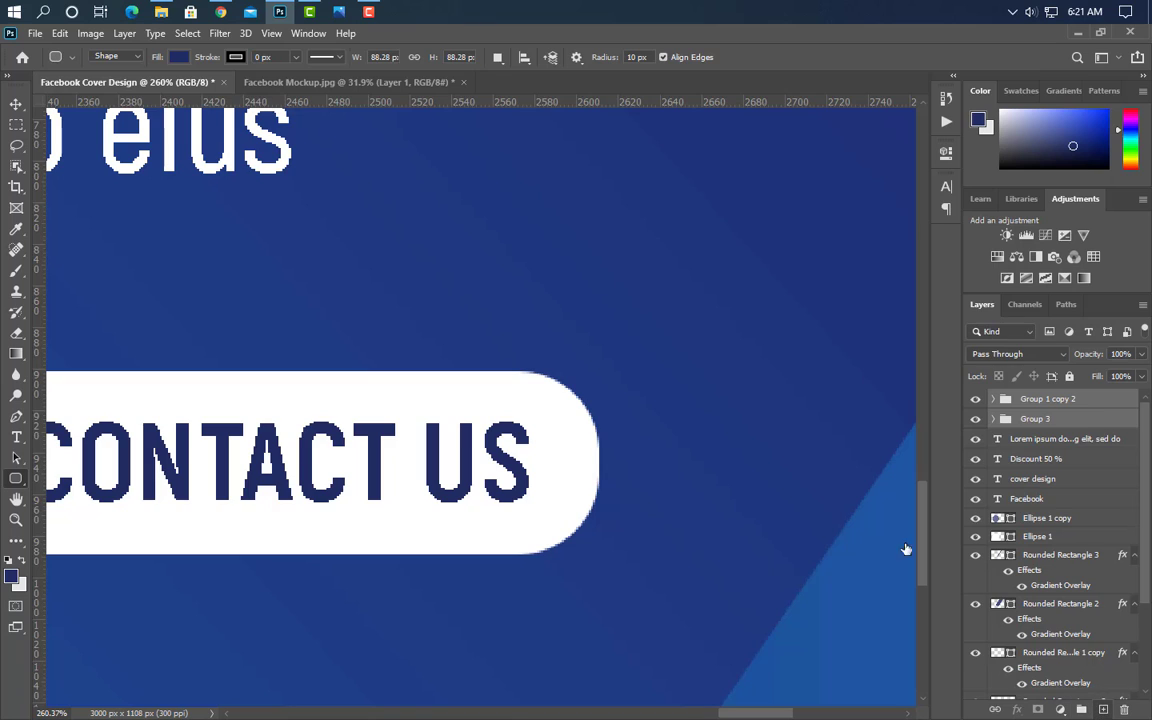
pyautogui.moveTo(688, 375); pyautogui.dragTo(694, 487)
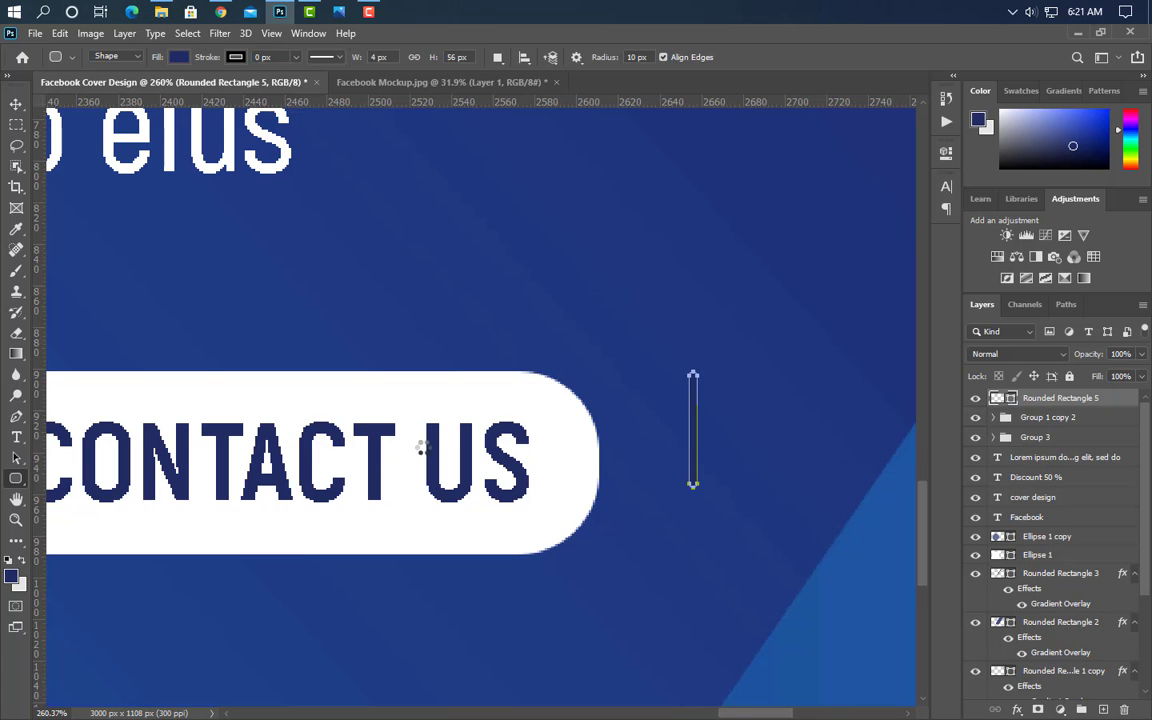
pyautogui.click(409, 391)
pyautogui.click(1088, 298)
# Rotate the thin white bar to about -45°.
pyautogui.hotkey('ctrl', 't')
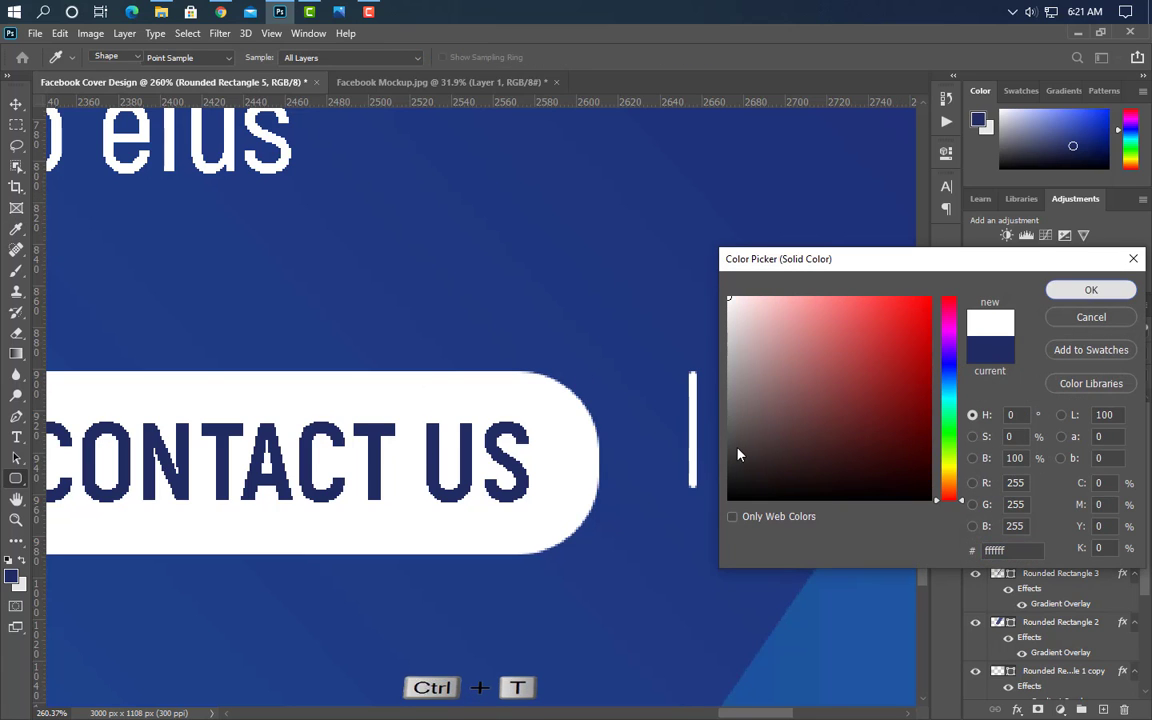
pyautogui.moveTo(719, 366); pyautogui.dragTo(632, 275)
pyautogui.click(763, 58)
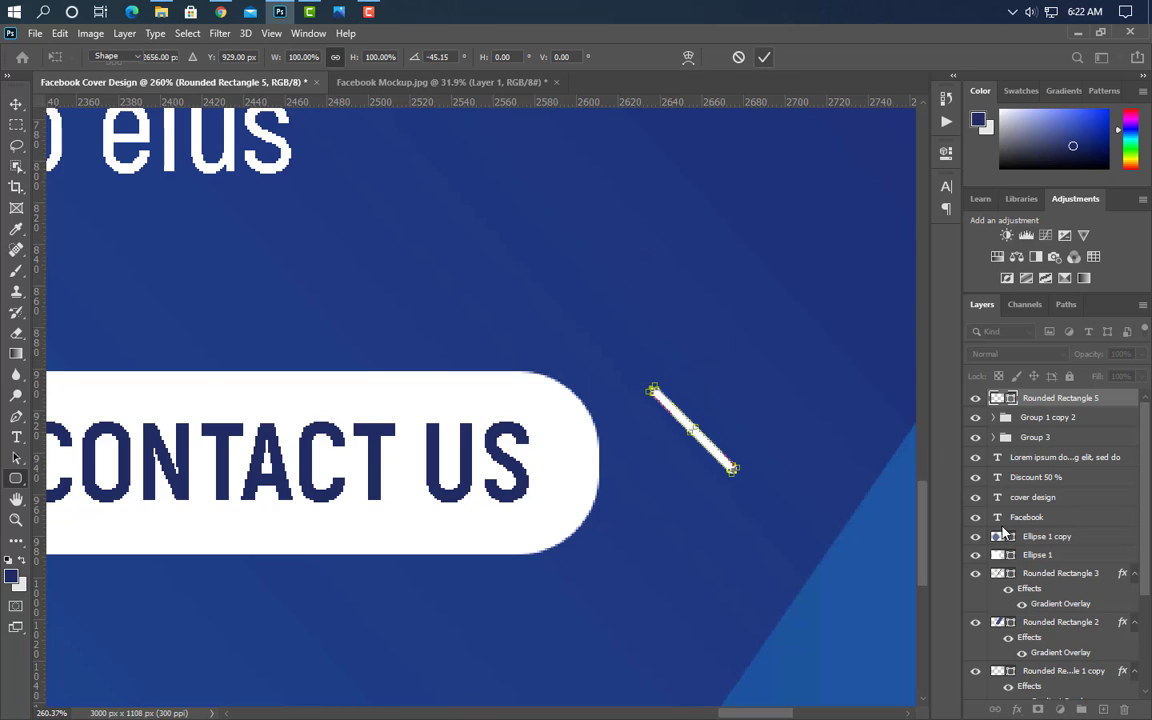
pyautogui.click(527, 294)
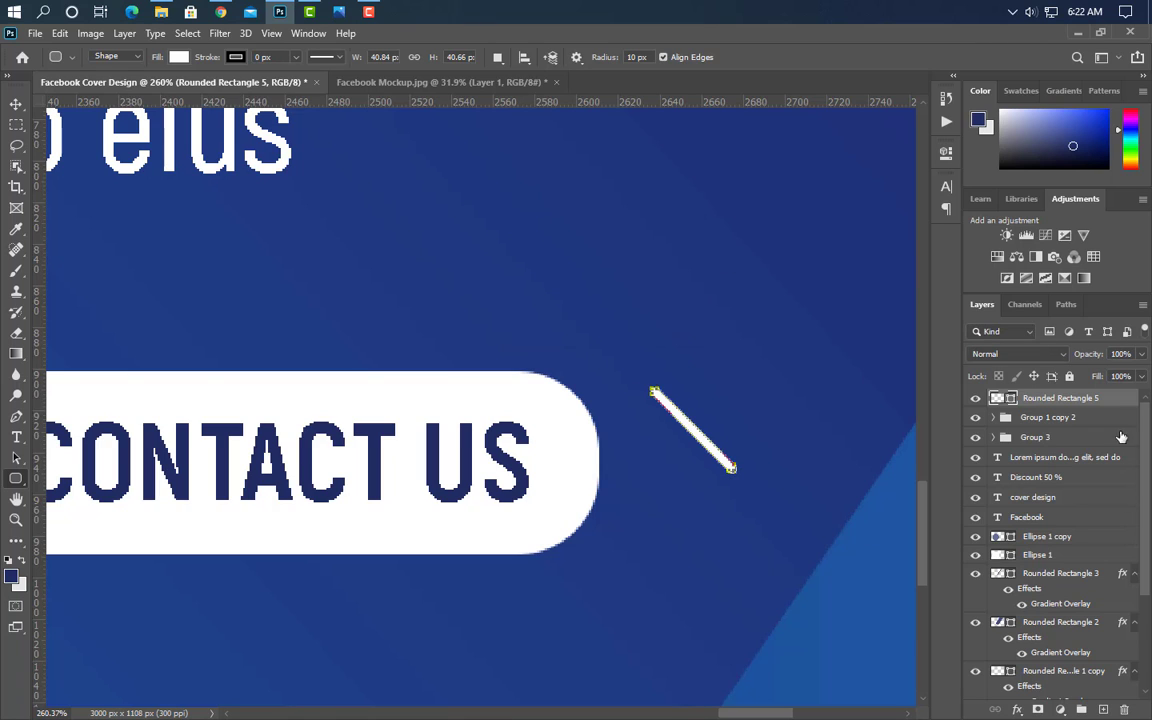
# Duplicate the diagonal bar, flip the copy horizontally and move it straight down until the two bars form a right-pointing arrow.
pyautogui.hotkey('ctrl', 'j')
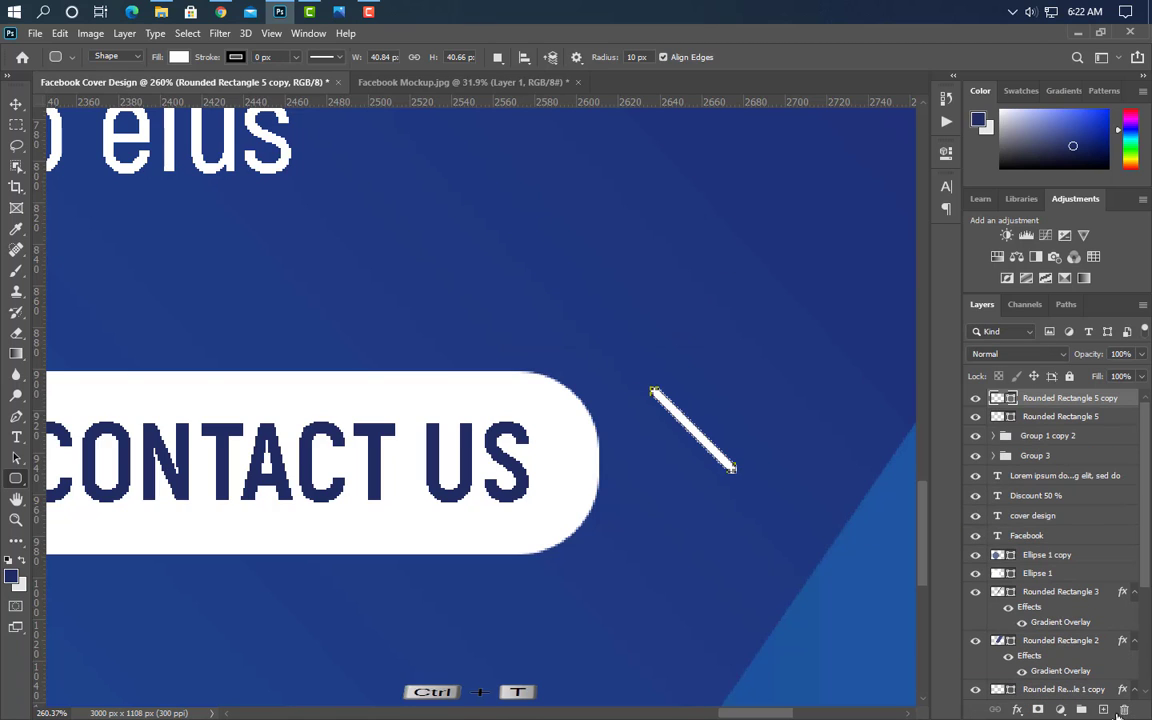
pyautogui.hotkey('ctrl', 't')
pyautogui.rightClick(690, 429)
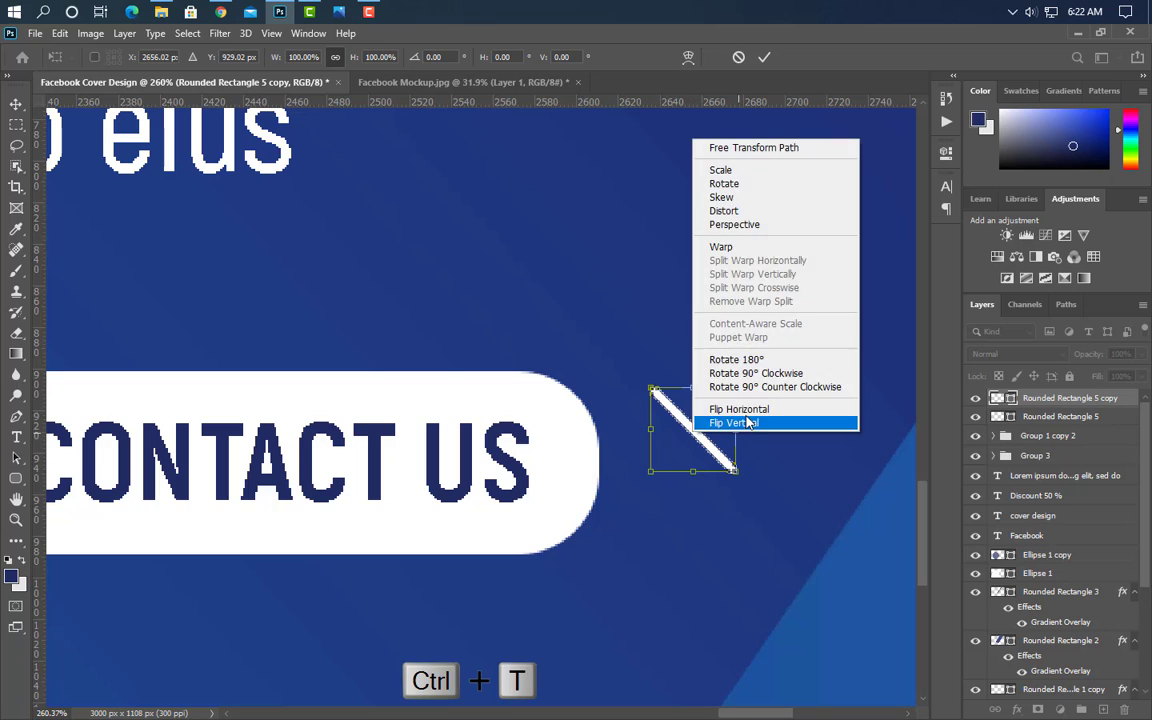
pyautogui.click(748, 409)
pyautogui.press('Down')
pyautogui.press('Down')
pyautogui.press('Down')
pyautogui.press('Down')
pyautogui.press('Down')
pyautogui.press('Down')
pyautogui.press('Down')
pyautogui.press('Down')
pyautogui.press('Down')
pyautogui.press('Down')
pyautogui.press('Down')
pyautogui.press('Down')
pyautogui.press('Down')
pyautogui.press('Down')
pyautogui.press('Down')
pyautogui.press('Down')
pyautogui.press('Down')
pyautogui.press('Down')
pyautogui.press('Down')
pyautogui.press('Down')
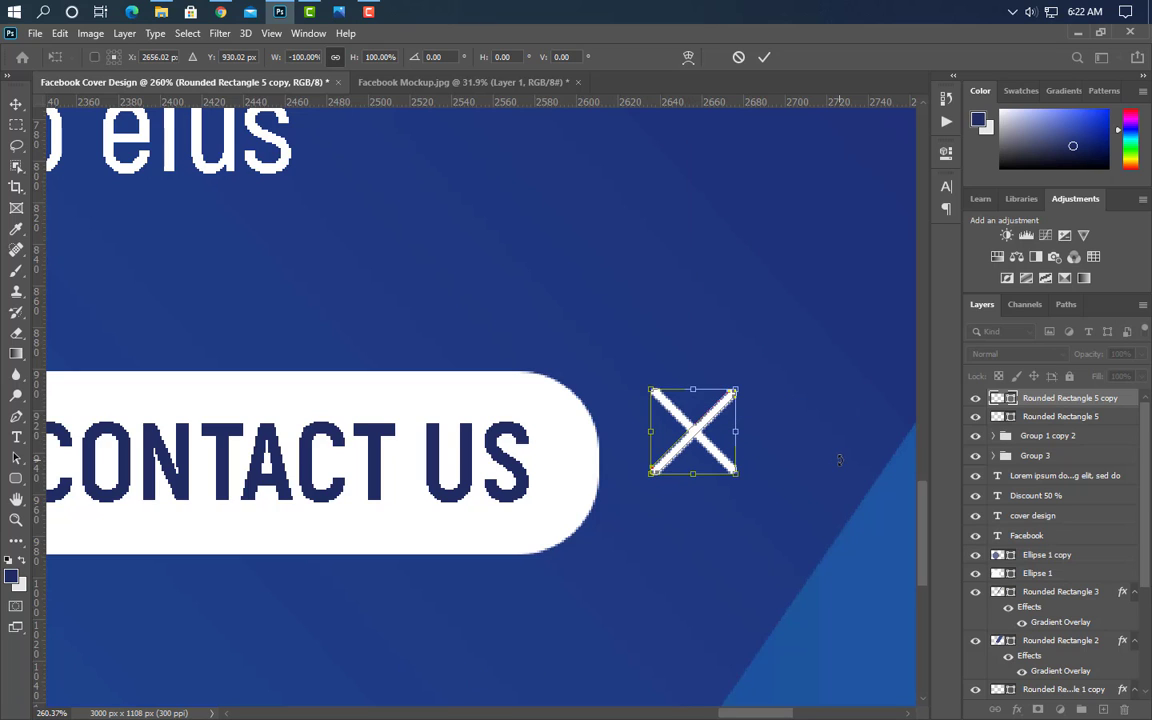
pyautogui.press('Down')
pyautogui.press('Down')
pyautogui.press('Down')
pyautogui.press('Down')
pyautogui.press('Down')
pyautogui.press('Down')
pyautogui.press('Down')
pyautogui.press('Down')
pyautogui.press('Down')
pyautogui.press('Down')
pyautogui.press('Down')
pyautogui.press('Down')
pyautogui.press('Down')
pyautogui.press('Down')
pyautogui.press('Down')
pyautogui.press('Down')
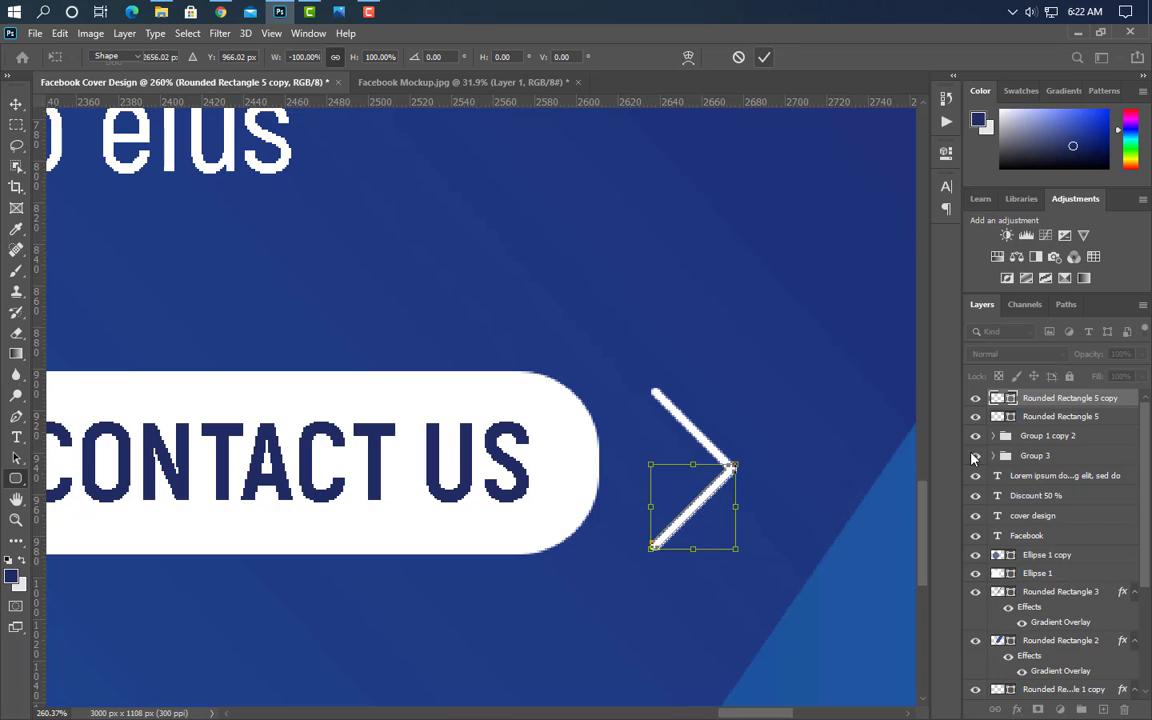
pyautogui.click(765, 58)
# Group the two arrow bars and scale the group to about 114% so it matches the contact button's height.
pyautogui.keyDown('shift'); pyautogui.click(1064, 418); pyautogui.keyUp('shift')
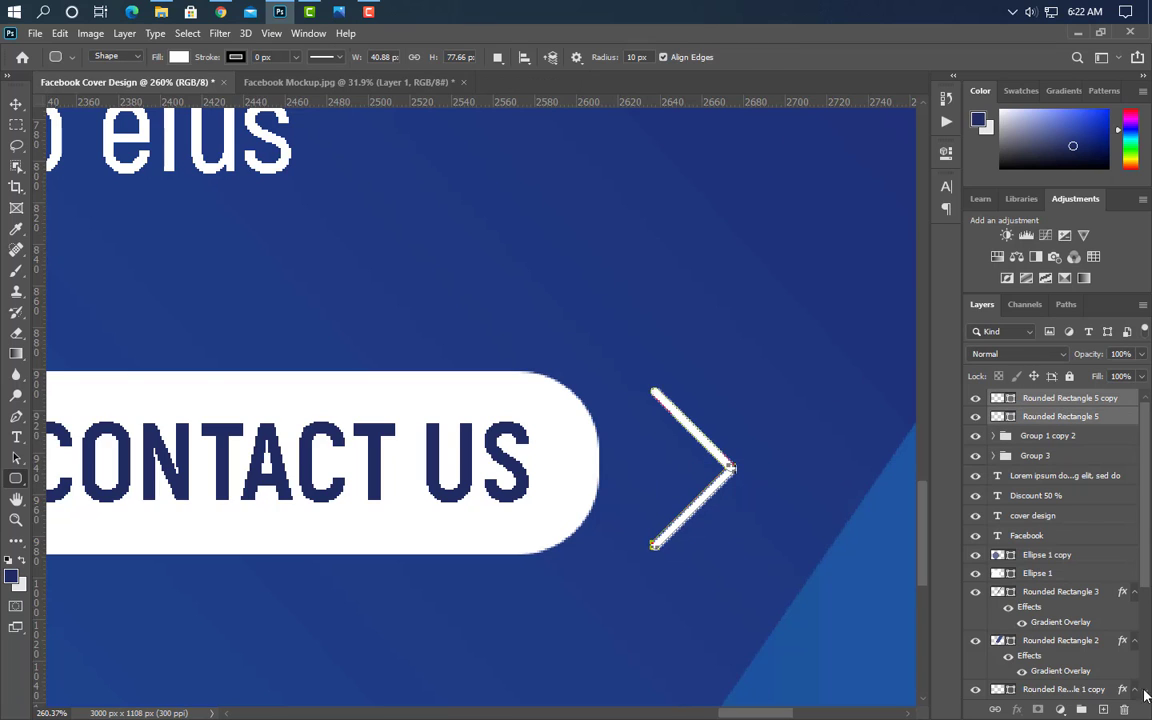
pyautogui.hotkey('ctrl', 'g')
pyautogui.scroll(-2, 714, 566)
pyautogui.scroll(-2, 727, 549)
pyautogui.hotkey('ctrl', 't')
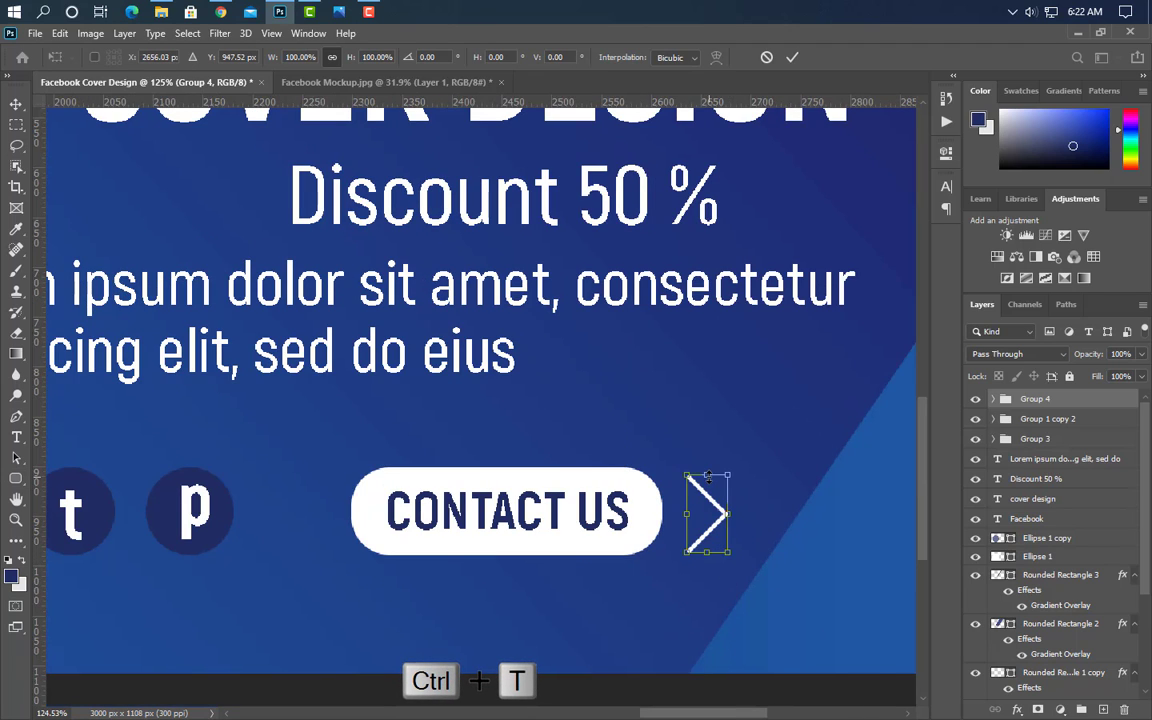
pyautogui.moveTo(709, 477); pyautogui.dragTo(709, 467)
pyautogui.moveTo(708, 553); pyautogui.dragTo(710, 556)
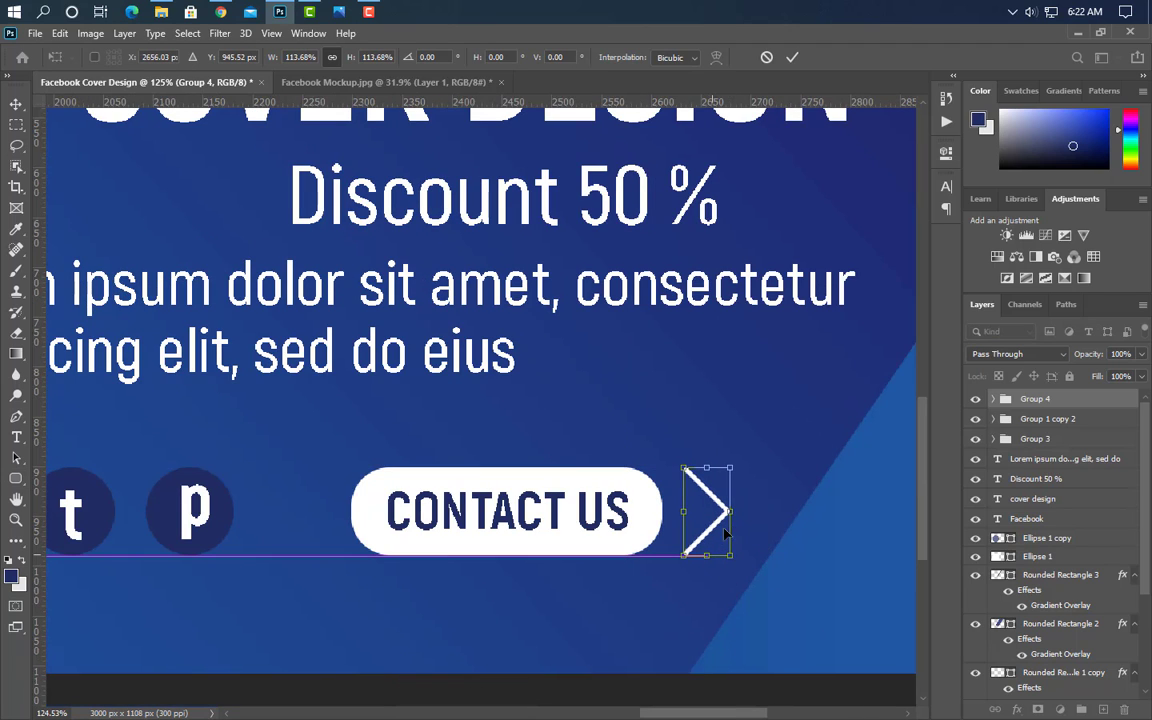
pyautogui.click(792, 57)
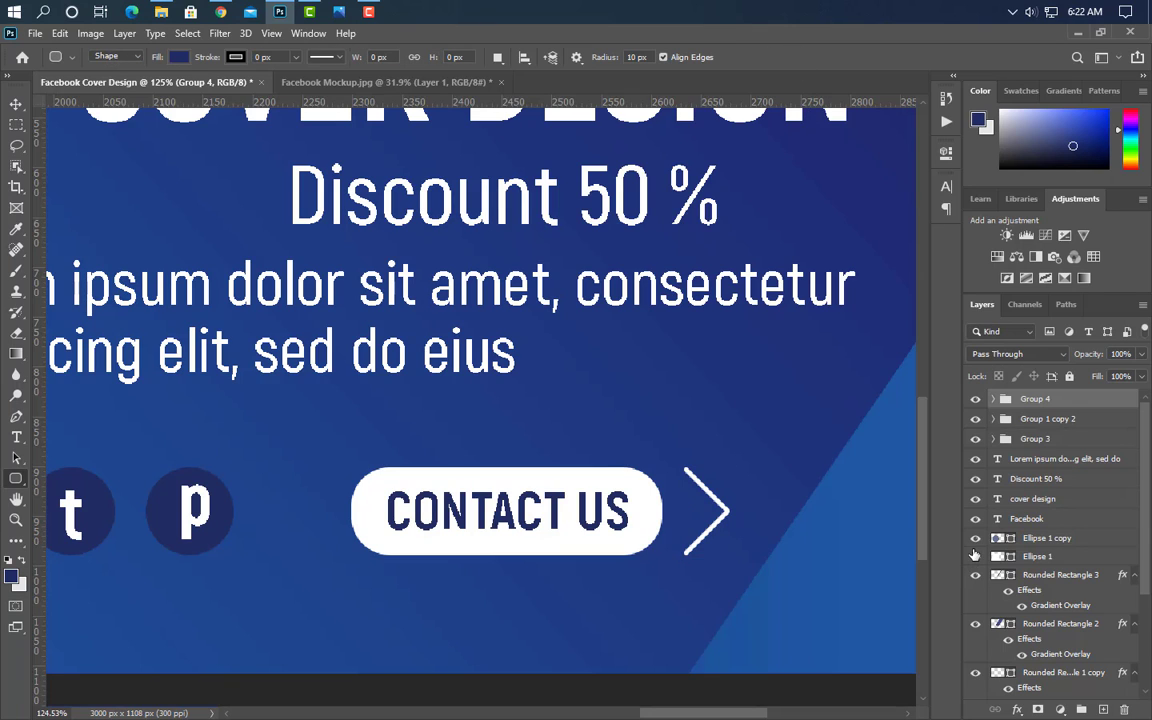
# Duplicate the arrow group and shift the copy to the right of the original.
pyautogui.moveTo(1103, 407); pyautogui.dragTo(1103, 710)
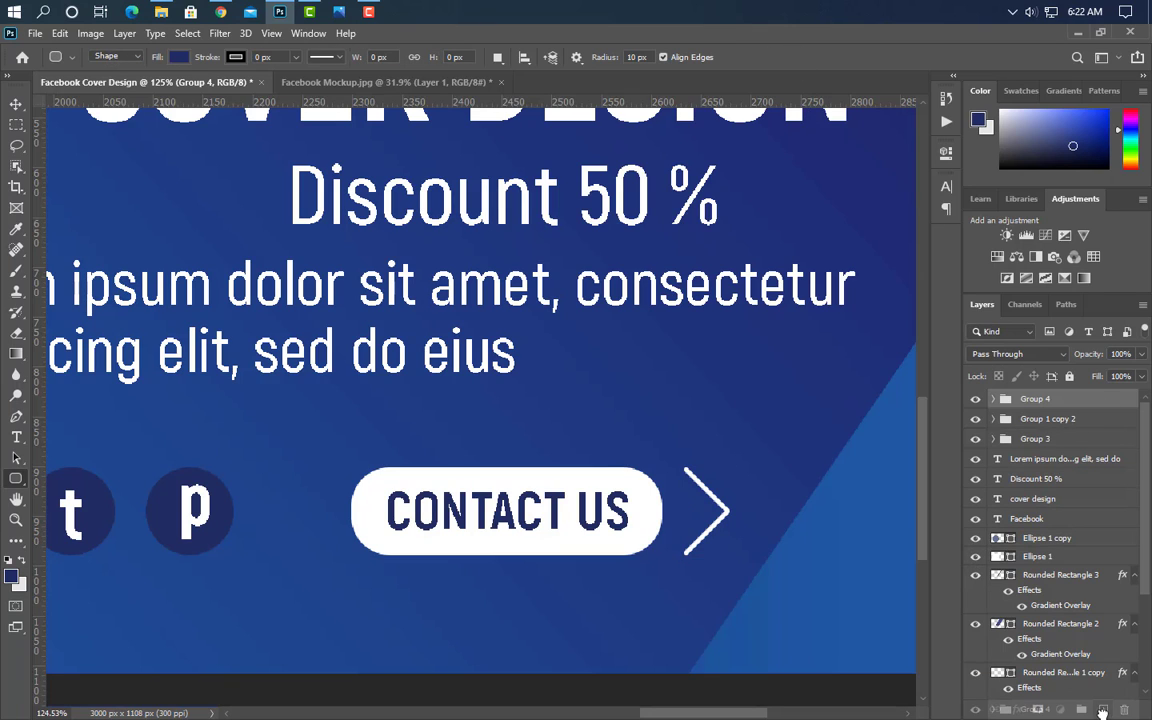
pyautogui.moveTo(1000, 611); pyautogui.dragTo(1103, 709)
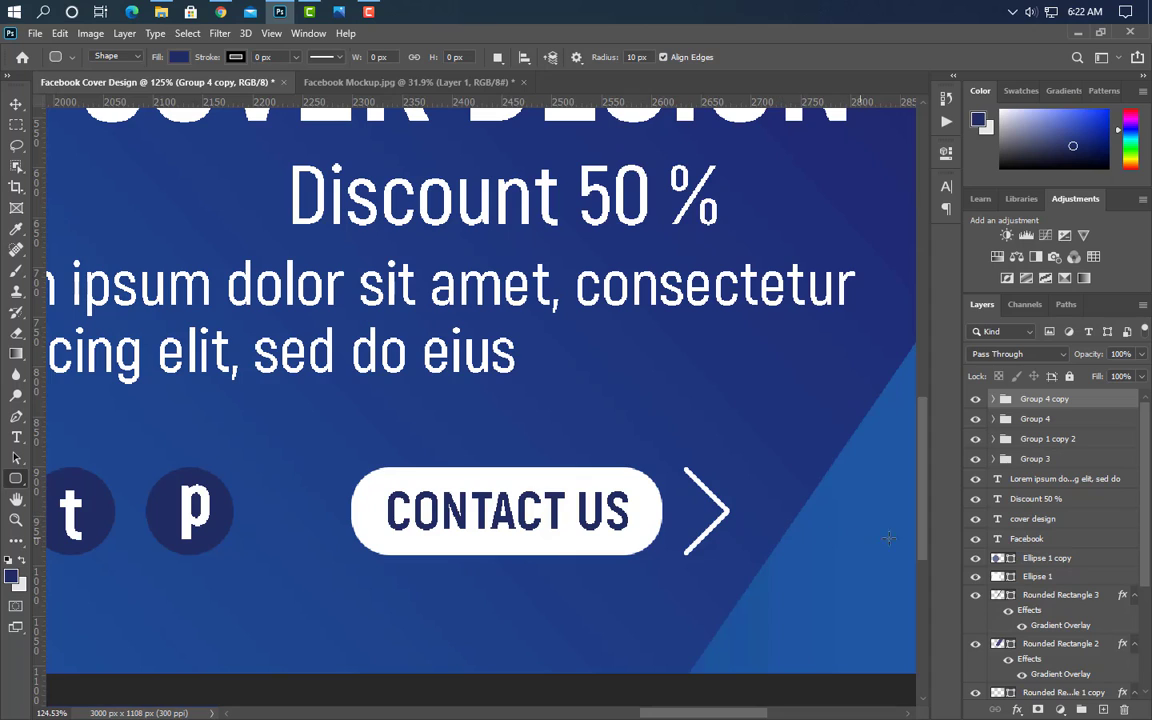
pyautogui.click(16, 104)
pyautogui.moveTo(578, 332); pyautogui.dragTo(592, 332)
pyautogui.press('Right')
pyautogui.press('Right')
pyautogui.press('Right')
pyautogui.press('Right')
pyautogui.press('Right')
pyautogui.press('Right')
pyautogui.press('Right')
pyautogui.press('Right')
pyautogui.press('Right')
pyautogui.press('Right')
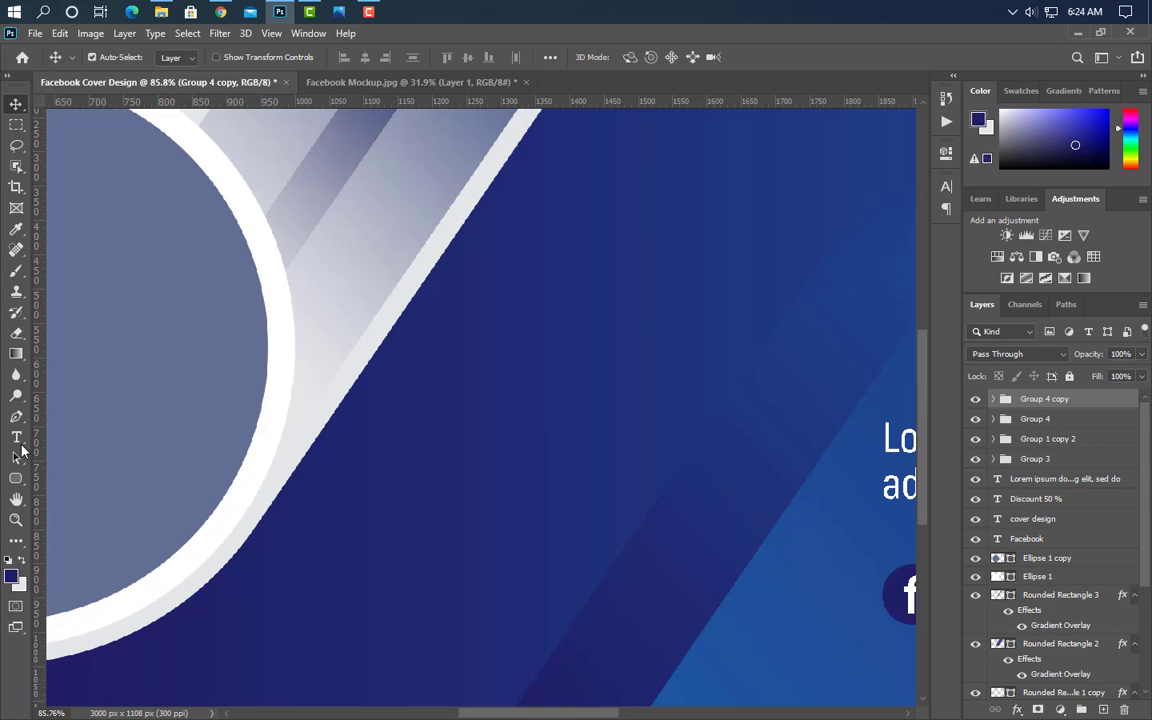
# Draw a small circle 31 × 31 px on the blue area just right of the light slanted shape.
pyautogui.click(16, 478)
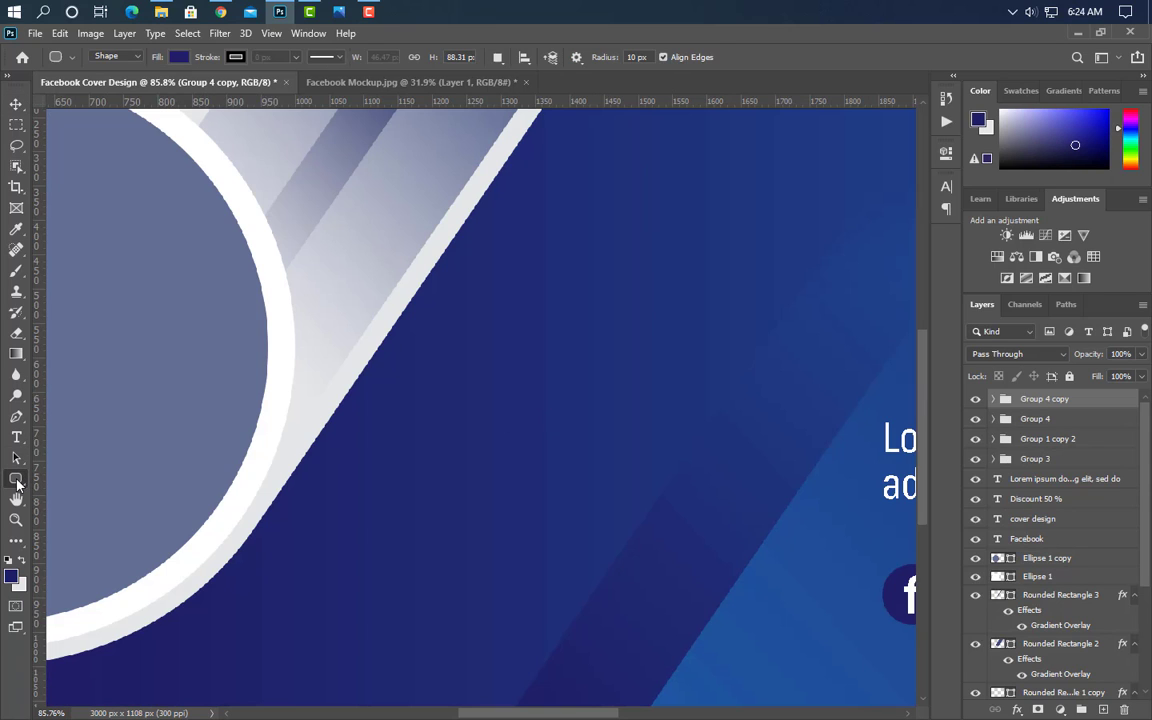
pyautogui.rightClick(17, 478)
pyautogui.click(88, 515)
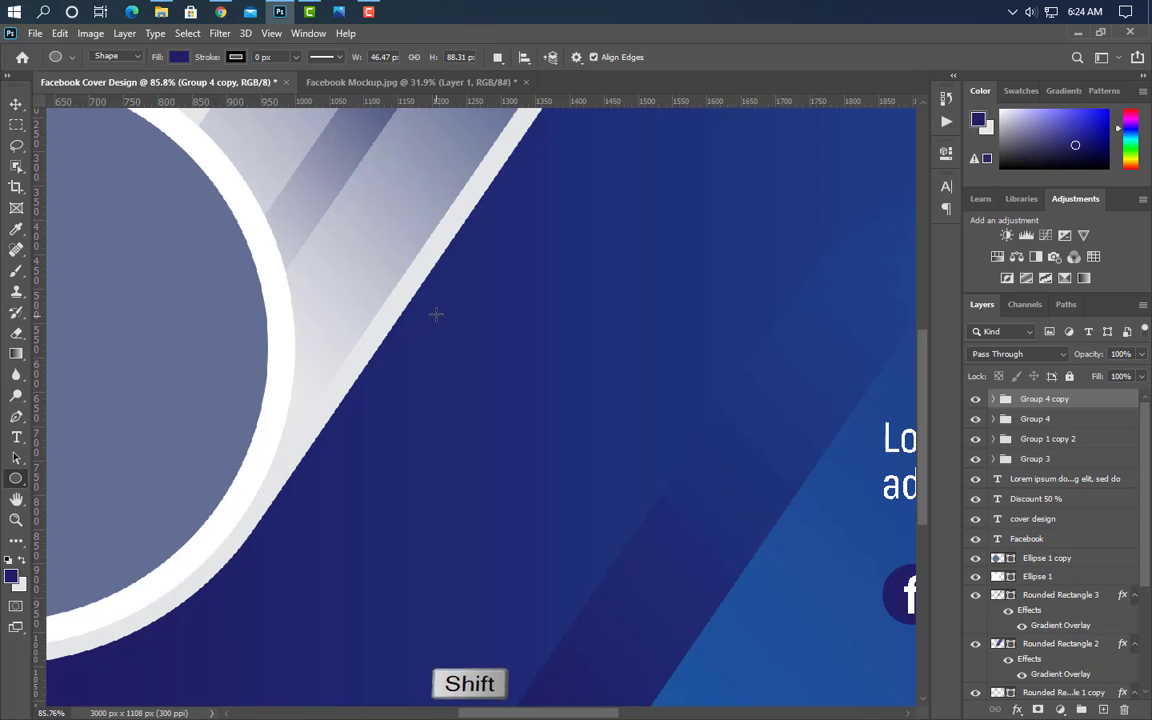
pyautogui.moveTo(435, 314)
pyautogui.mouseDown()
pyautogui.moveTo(478, 362)
pyautogui.moveTo(470, 355)
pyautogui.mouseUp()
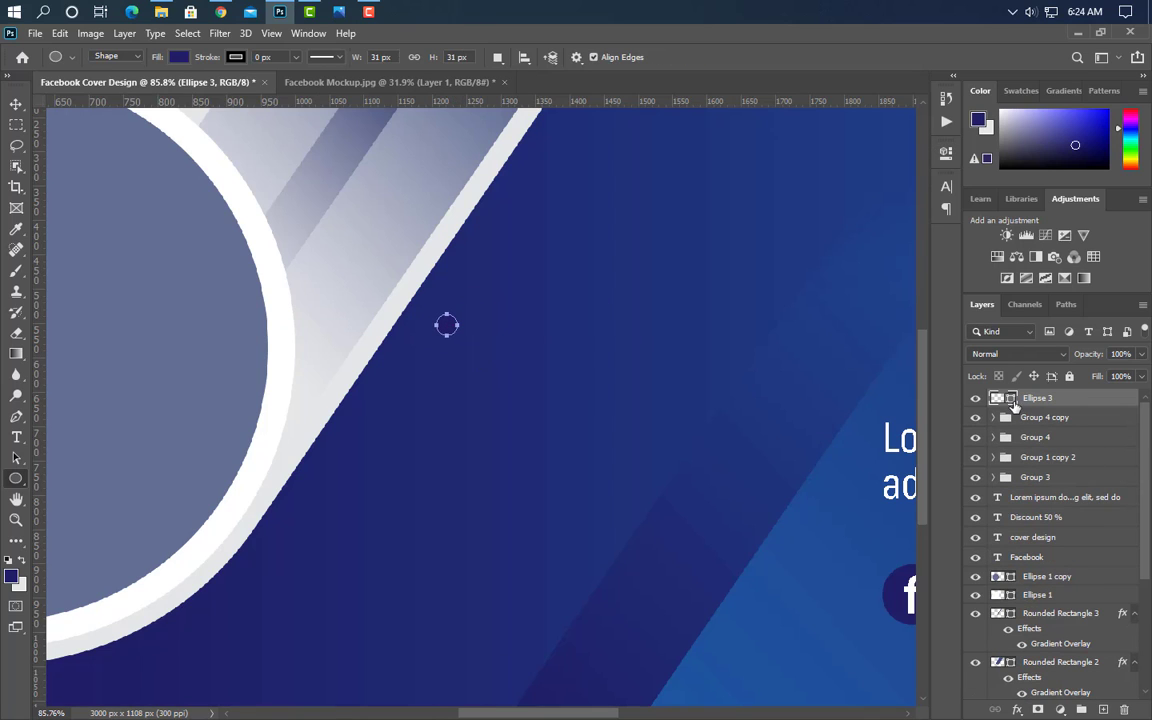
# Fill the small circle with light grey e5e6e8 and place a copy directly to its right.
pyautogui.click(410, 279)
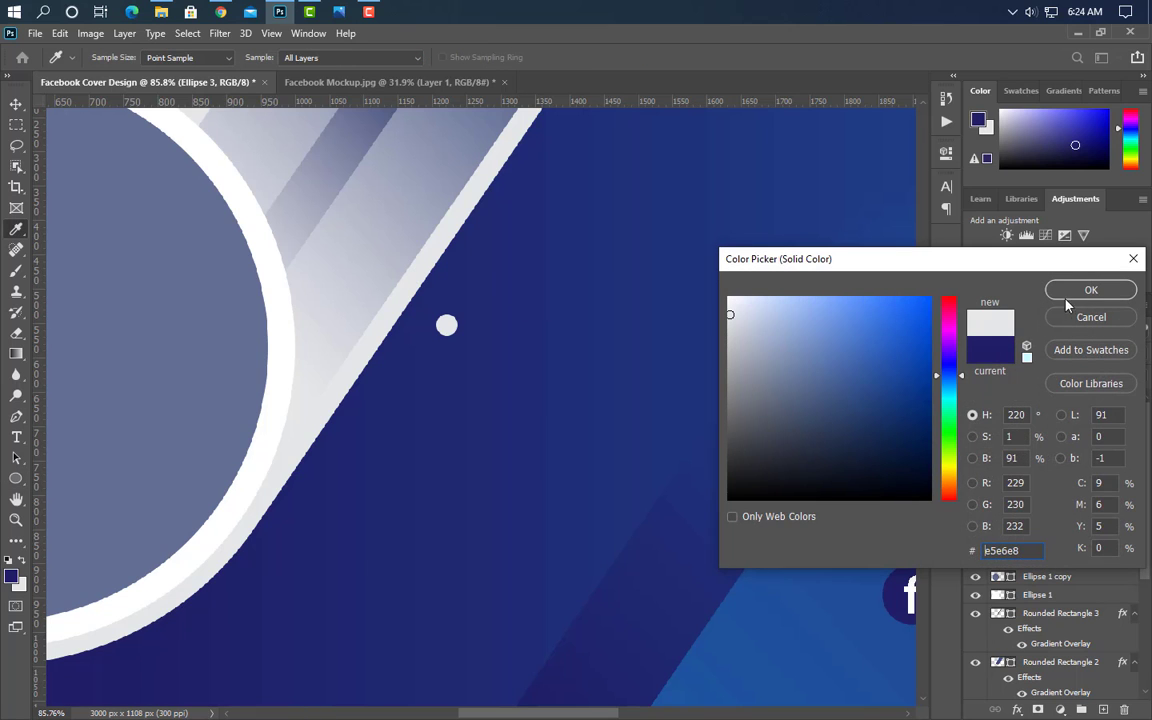
pyautogui.click(1094, 286)
pyautogui.click(16, 104)
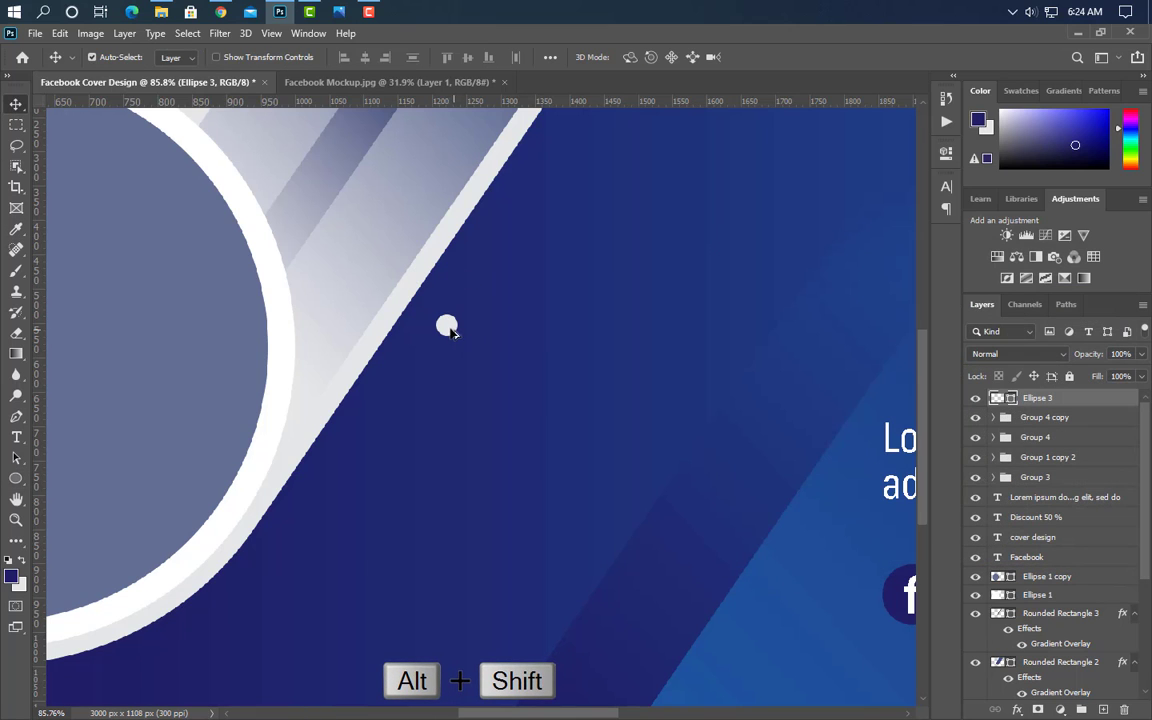
pyautogui.moveTo(449, 326); pyautogui.dragTo(482, 328)
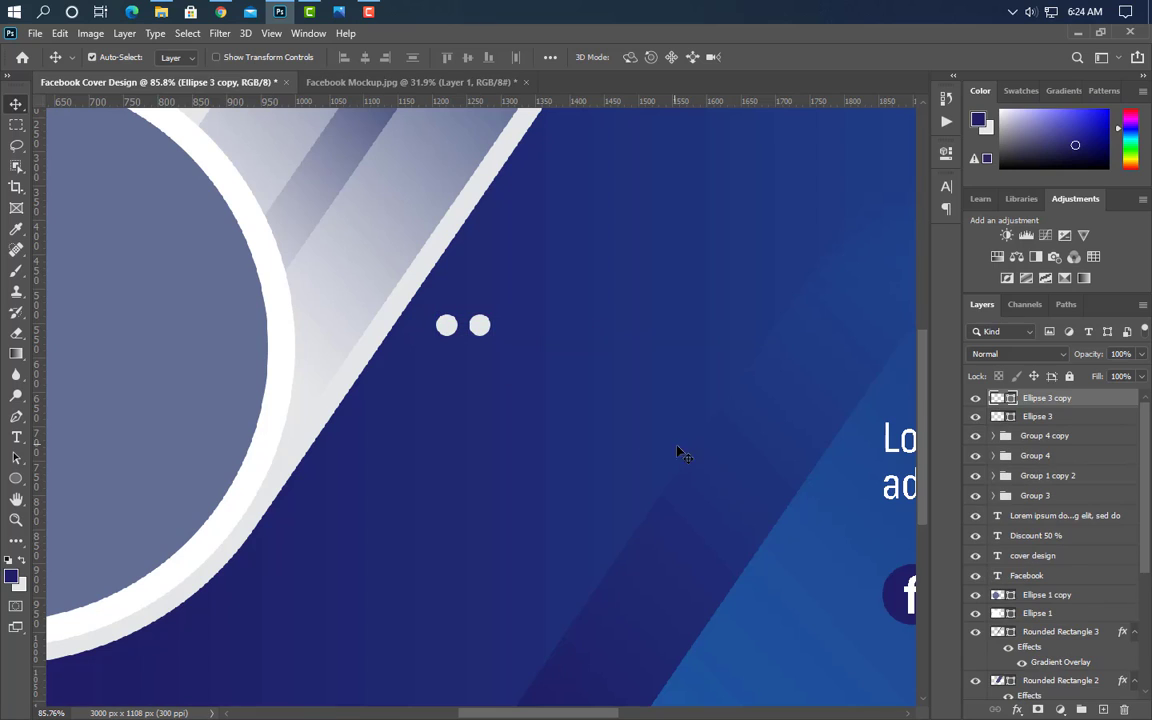
# Draw a square from the first dot's upper-left corner, extending right and down over both dots.
pyautogui.click(16, 478)
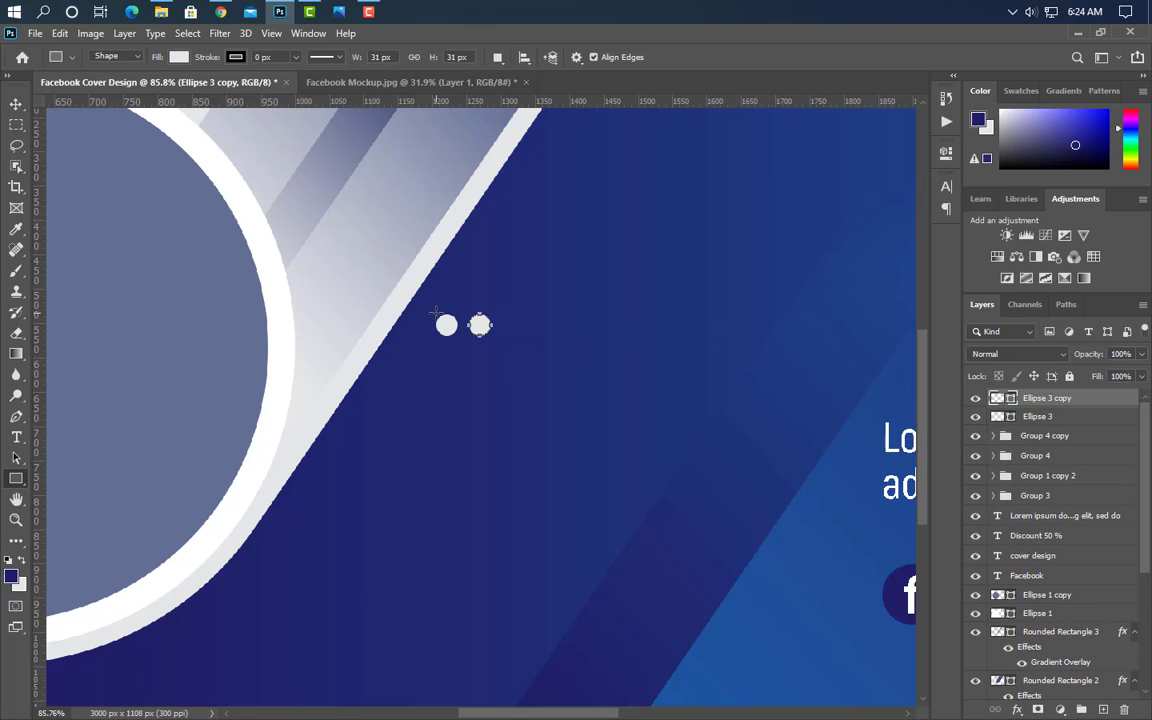
pyautogui.moveTo(435, 313); pyautogui.dragTo(577, 491)
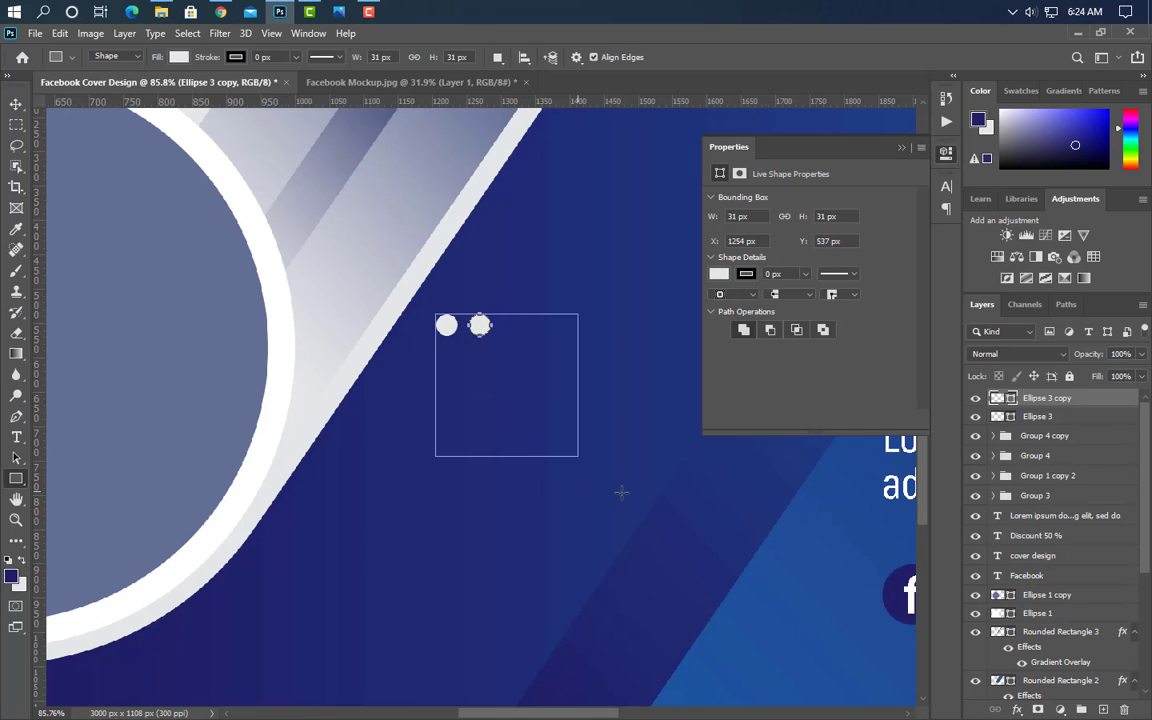
pyautogui.click(900, 149)
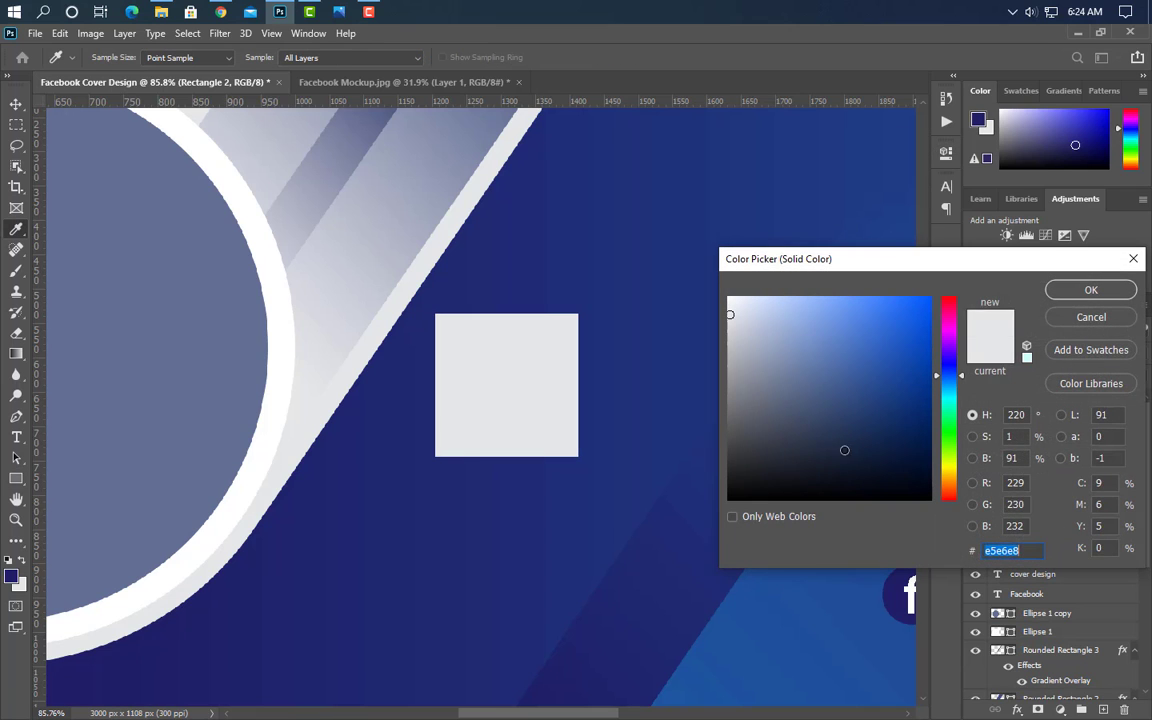
# Fill the square with black 000000 and move its layer below the two dot layers.
pyautogui.write('000000')
pyautogui.click(1088, 291)
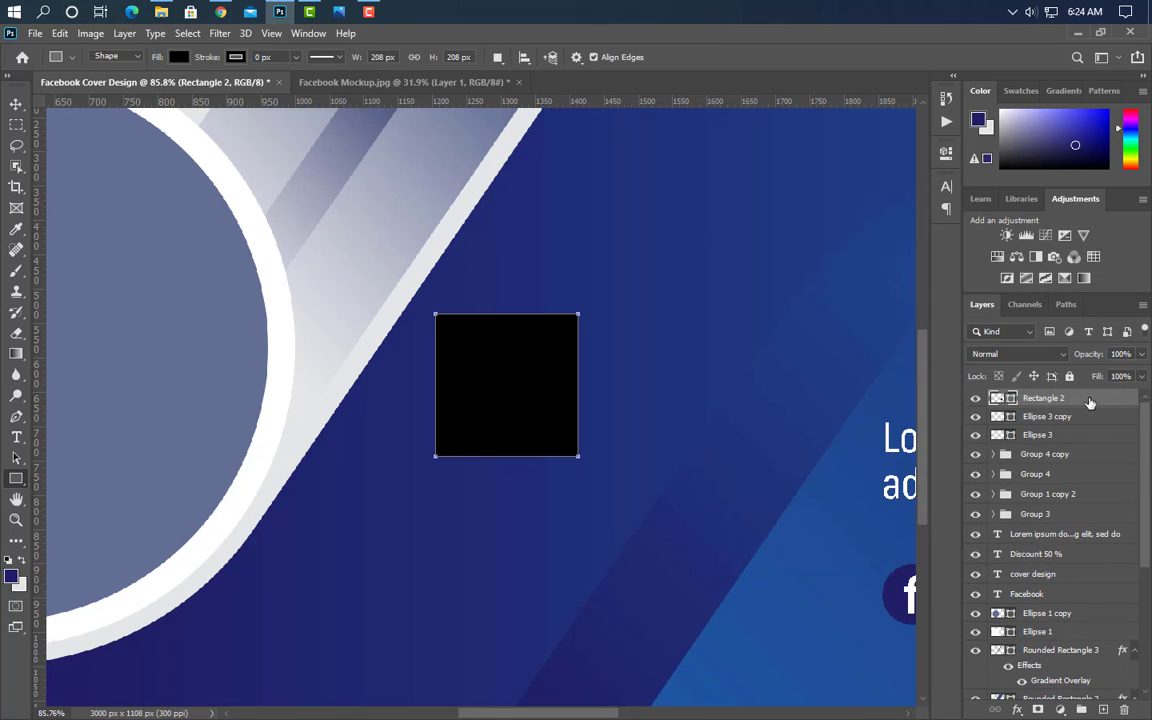
pyautogui.moveTo(1090, 400); pyautogui.dragTo(1092, 446)
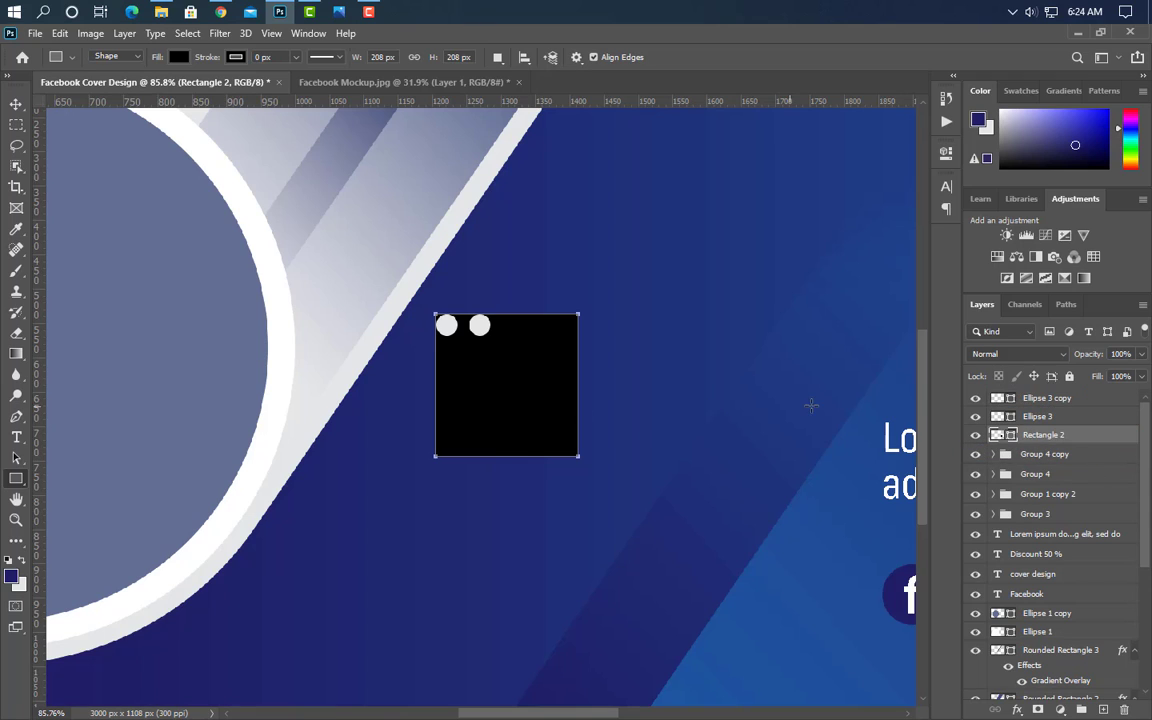
# Duplicate the second dot twice along the black square's upper edge and space the four dots evenly across its width.
pyautogui.click(1050, 398)
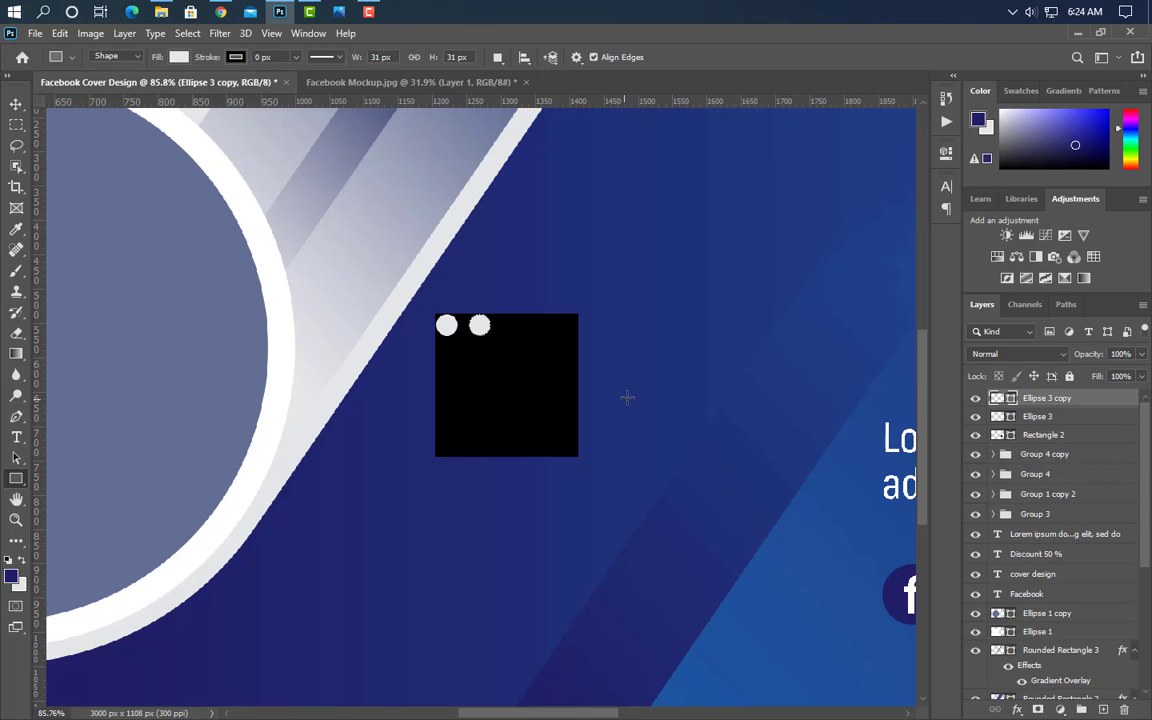
pyautogui.click(16, 104)
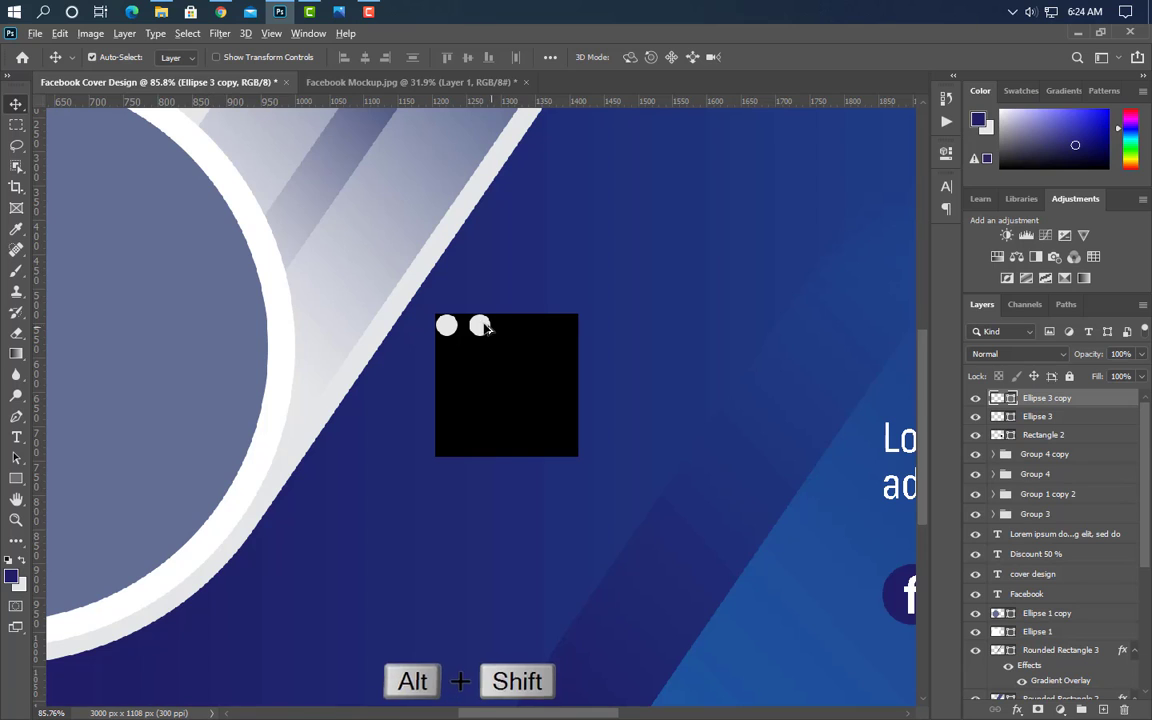
pyautogui.moveTo(479, 324); pyautogui.dragTo(546, 327)
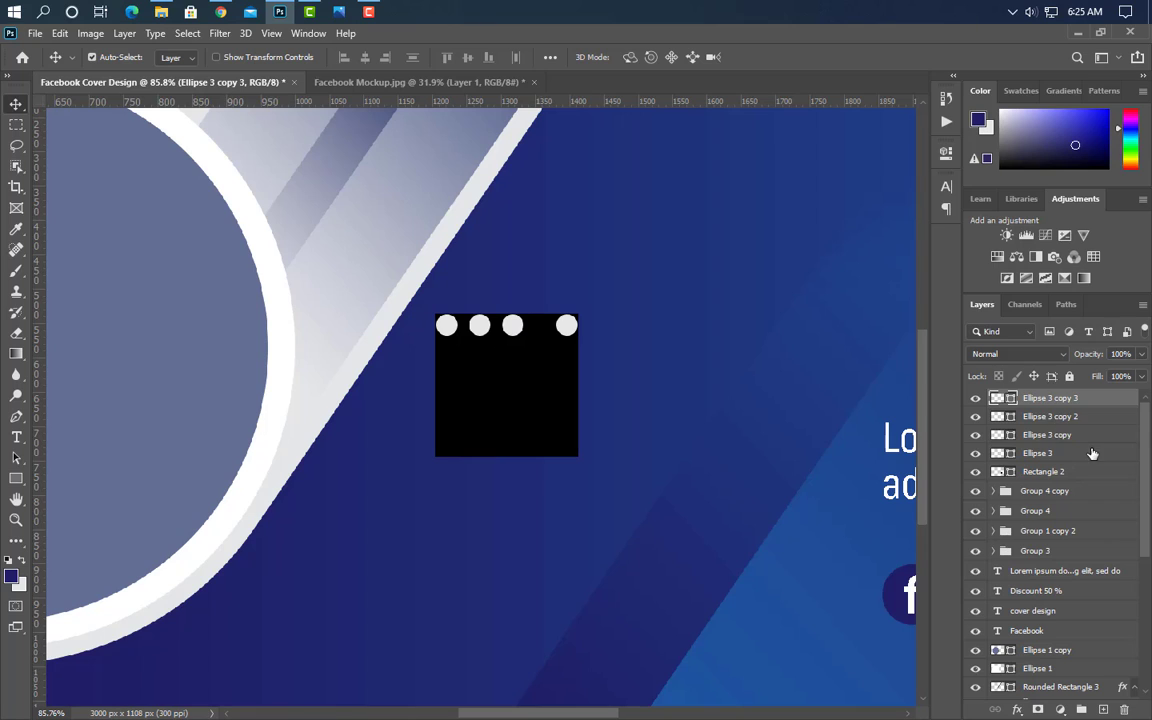
pyautogui.hotkey('ctrl', 'z')
pyautogui.hotkey('ctrl', 'z')
pyautogui.hotkey('ctrl', 'z')
pyautogui.hotkey('ctrl', 'z')
pyautogui.hotkey('ctrl', 'z')
pyautogui.hotkey('ctrl', 'z')
pyautogui.hotkey('ctrl', 'z')
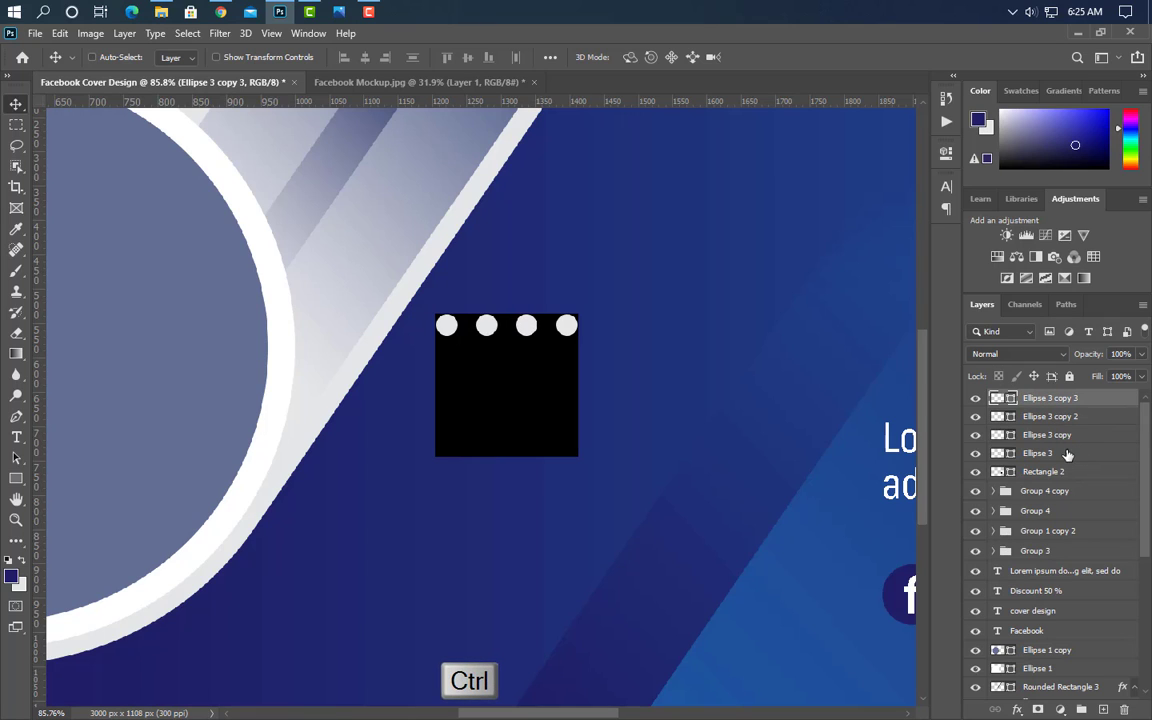
# Group the four dots, duplicate the group and shift the copy straight down as a second row.
pyautogui.keyDown('shift'); pyautogui.click(1068, 455); pyautogui.keyUp('shift')
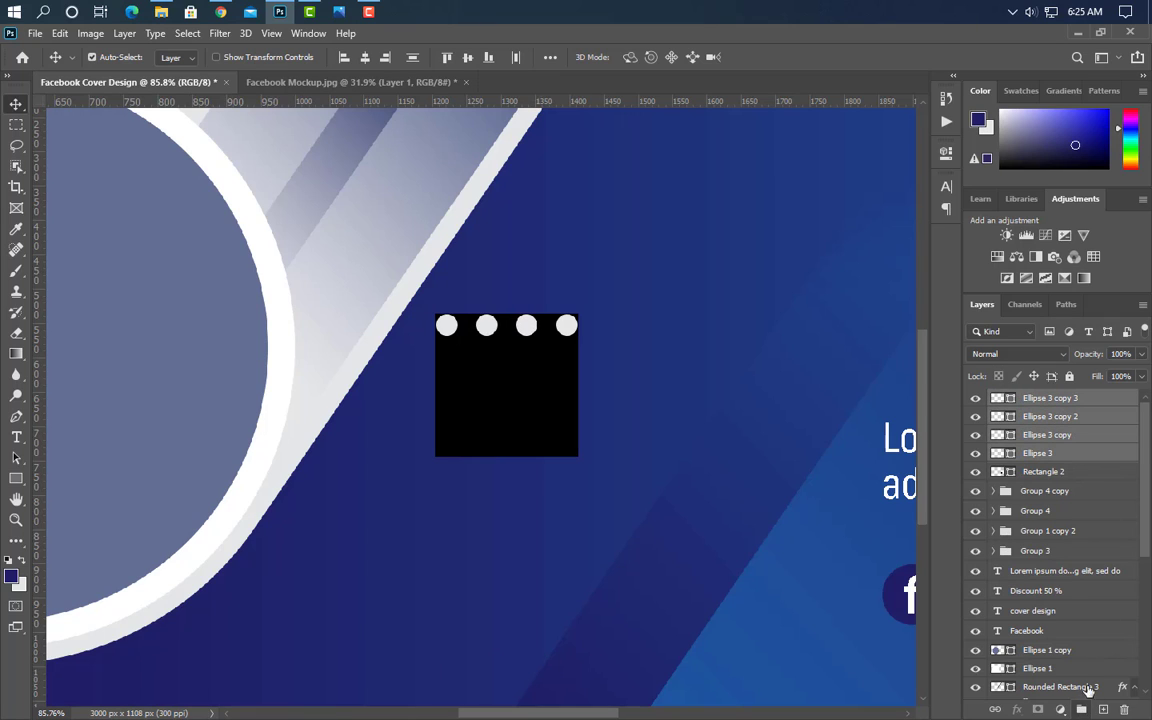
pyautogui.hotkey('ctrl', 'g')
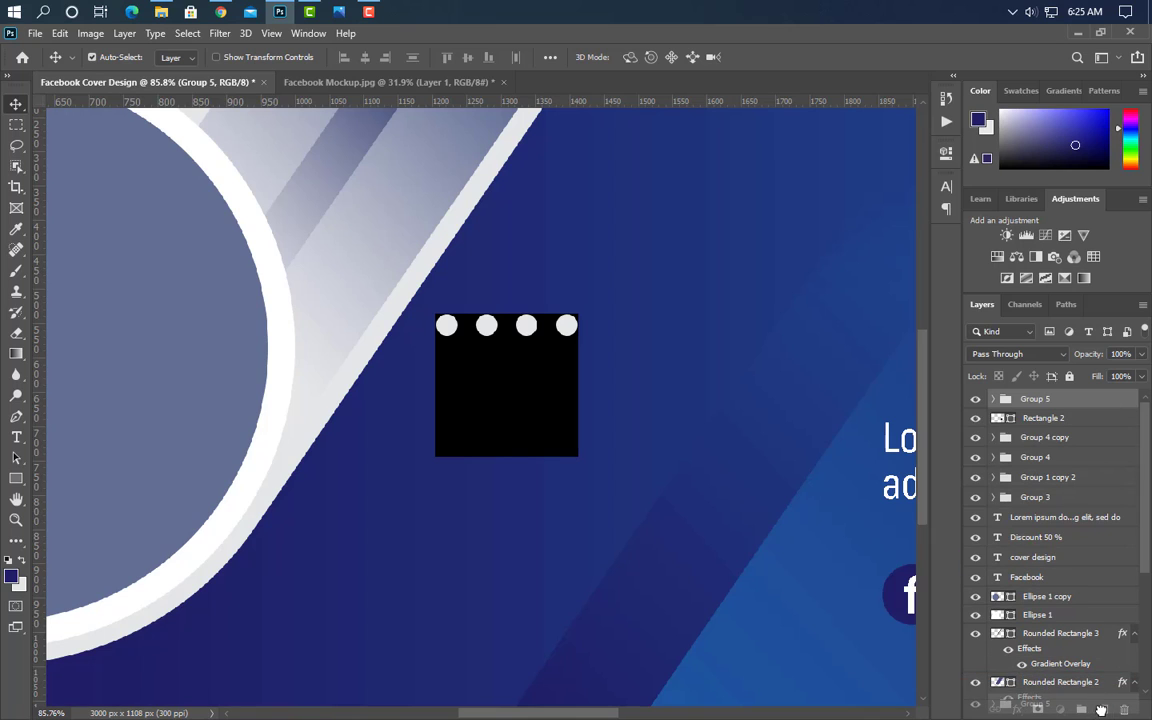
pyautogui.moveTo(1101, 709); pyautogui.dragTo(1102, 709)
pyautogui.press('Down')
pyautogui.press('Down')
pyautogui.press('Down')
pyautogui.press('Down')
pyautogui.press('Down')
pyautogui.press('Down')
pyautogui.press('Down')
pyautogui.press('Down')
pyautogui.press('Down')
pyautogui.press('Down')
pyautogui.press('Down')
pyautogui.press('Down')
pyautogui.press('Down')
pyautogui.press('Down')
pyautogui.press('Down')
pyautogui.press('Down')
pyautogui.press('Down')
pyautogui.press('Down')
pyautogui.press('Down')
pyautogui.press('Down')
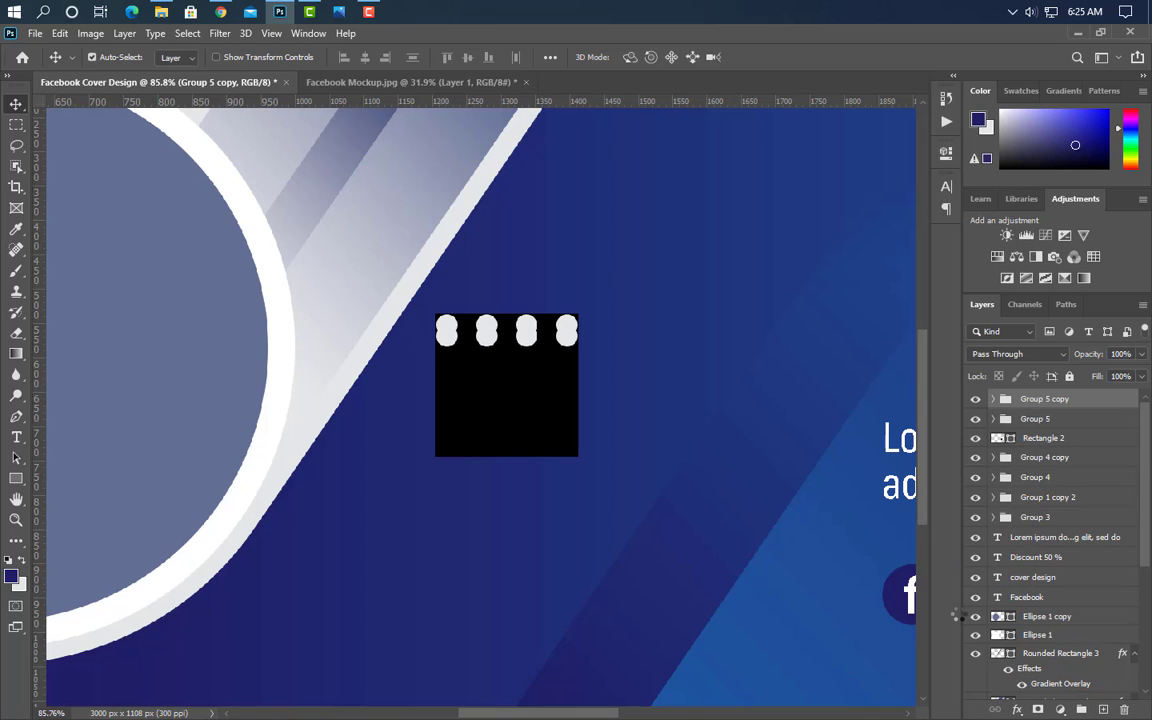
pyautogui.press('Down')
pyautogui.press('Down')
pyautogui.press('Down')
pyautogui.press('Down')
pyautogui.press('Down')
pyautogui.press('Down')
pyautogui.press('Down')
pyautogui.press('Down')
pyautogui.press('Down')
pyautogui.press('Down')
pyautogui.press('Down')
pyautogui.press('Down')
pyautogui.press('Down')
pyautogui.press('Down')
pyautogui.press('Down')
pyautogui.press('Down')
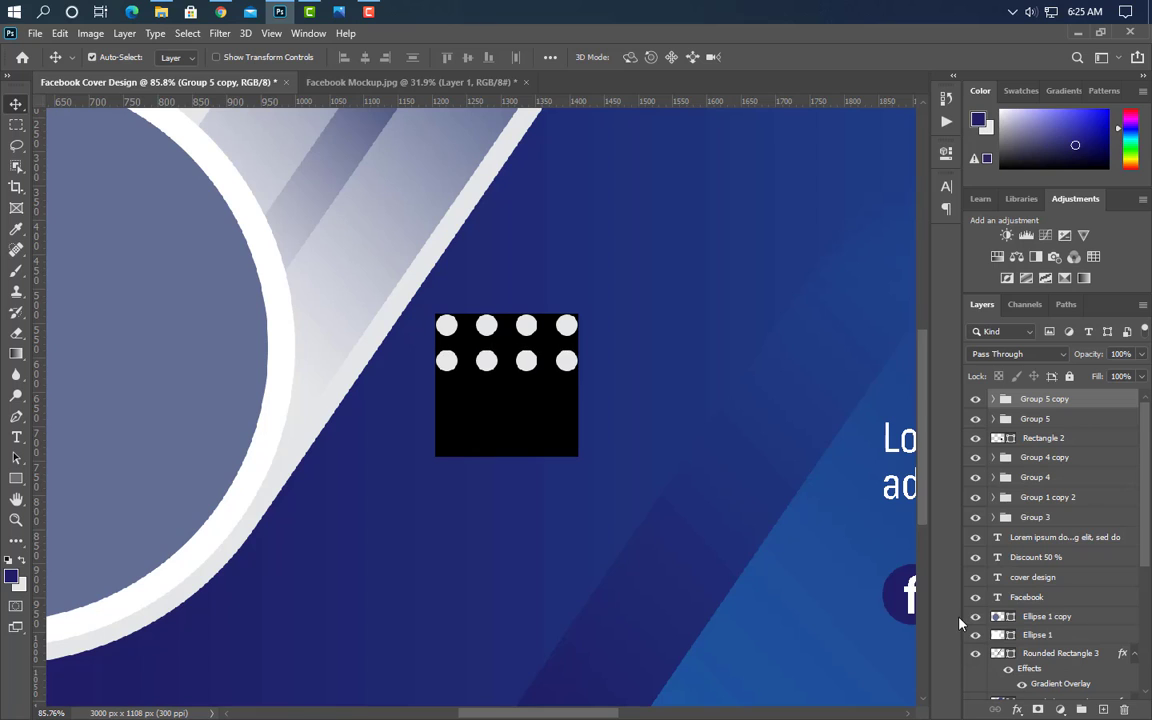
# Duplicate the second dot row and shift the copy straight down as a third row.
pyautogui.moveTo(1040, 399); pyautogui.dragTo(1100, 710)
pyautogui.press('Down')
pyautogui.press('Down')
pyautogui.press('Down')
pyautogui.press('Down')
pyautogui.press('Down')
pyautogui.press('Down')
pyautogui.press('Down')
pyautogui.press('Down')
pyautogui.press('Down')
pyautogui.press('Down')
pyautogui.press('Down')
pyautogui.press('Down')
pyautogui.press('Down')
pyautogui.press('Down')
pyautogui.press('Down')
pyautogui.press('Down')
pyautogui.press('Down')
pyautogui.press('Down')
pyautogui.press('Down')
pyautogui.press('Down')
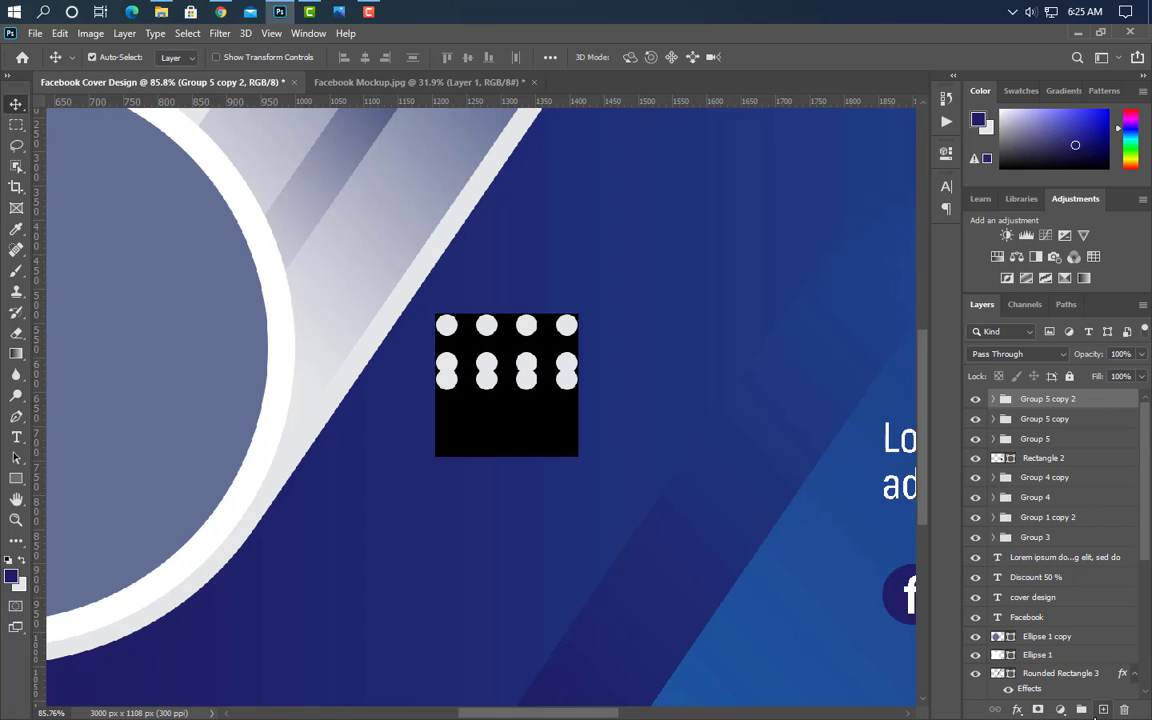
pyautogui.press('Down')
pyautogui.press('Down')
pyautogui.press('Down')
pyautogui.press('Down')
pyautogui.press('Down')
pyautogui.press('Down')
pyautogui.press('Down')
pyautogui.press('Down')
pyautogui.press('Down')
pyautogui.press('Down')
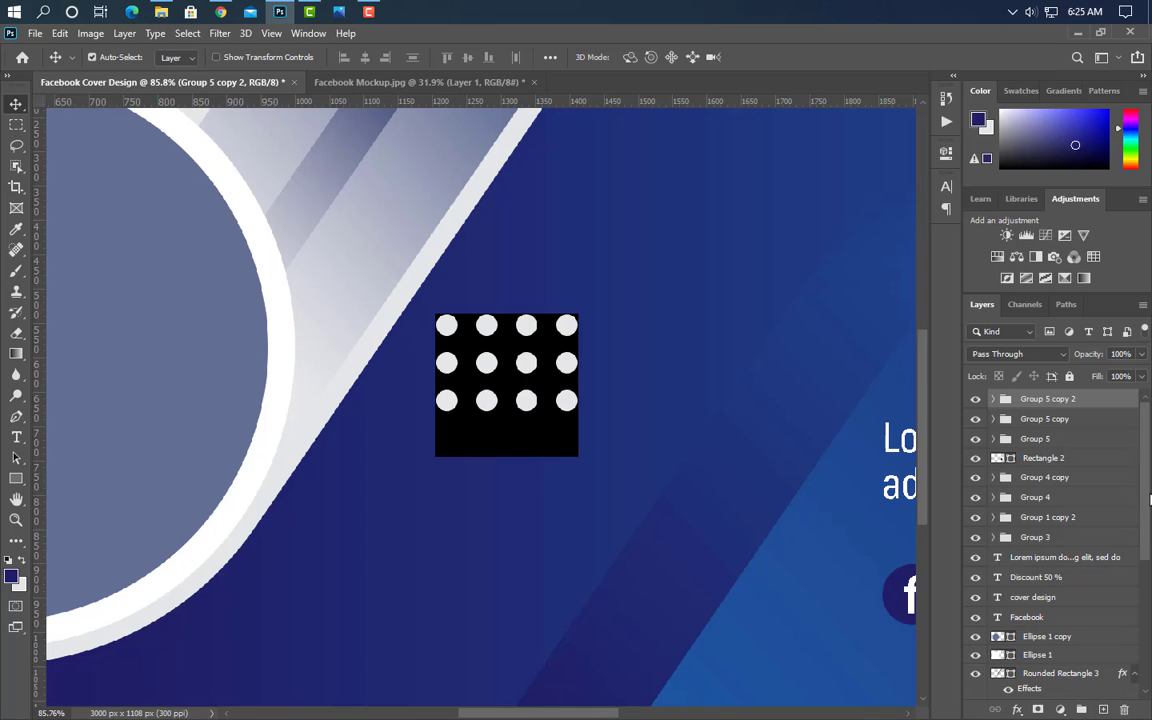
# Duplicate the third dot row down to the square's lower edge and space the four rows evenly.
pyautogui.moveTo(1111, 412); pyautogui.dragTo(1103, 709)
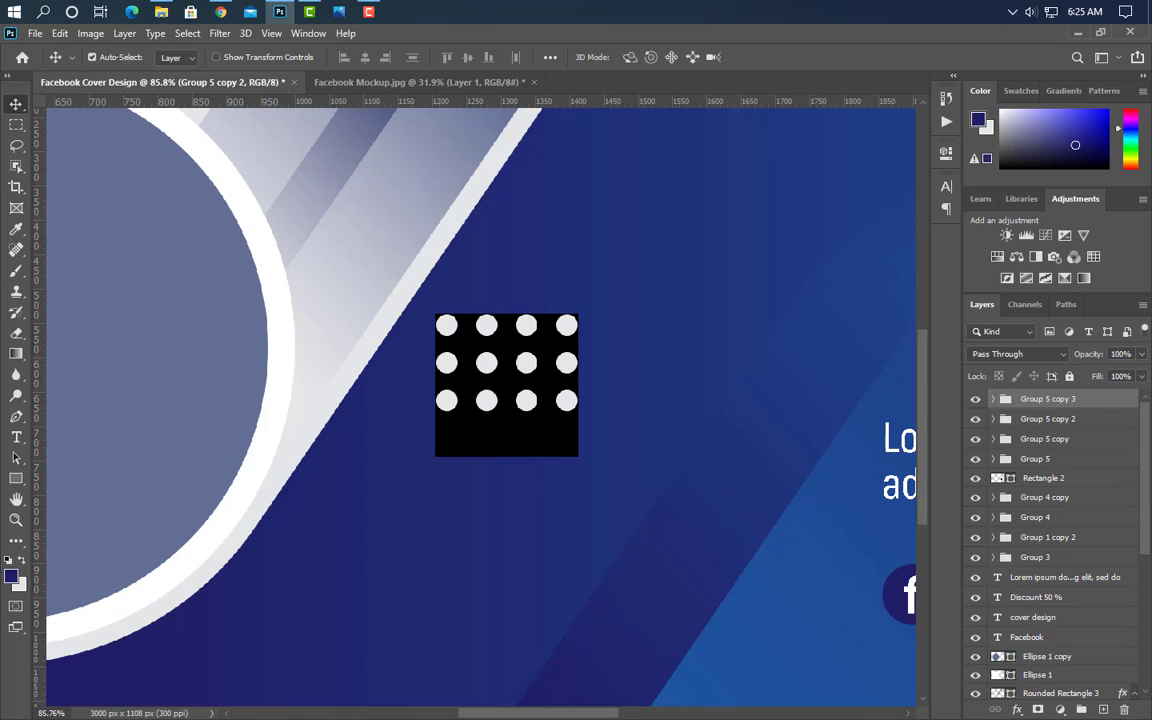
pyautogui.press('Down')
pyautogui.press('Down')
pyautogui.press('Down')
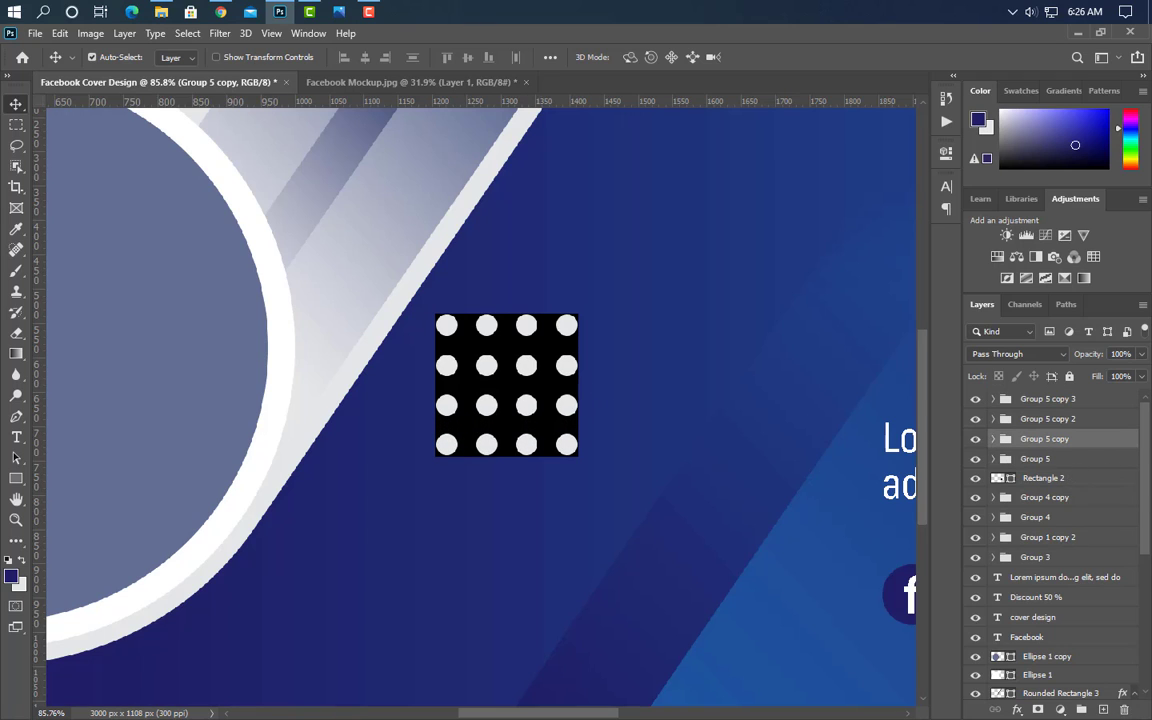
# Delete the black guide square and combine the two arrow groups into one group.
pyautogui.moveTo(1121, 481); pyautogui.dragTo(1127, 710)
pyautogui.scroll(-5, 717, 553)
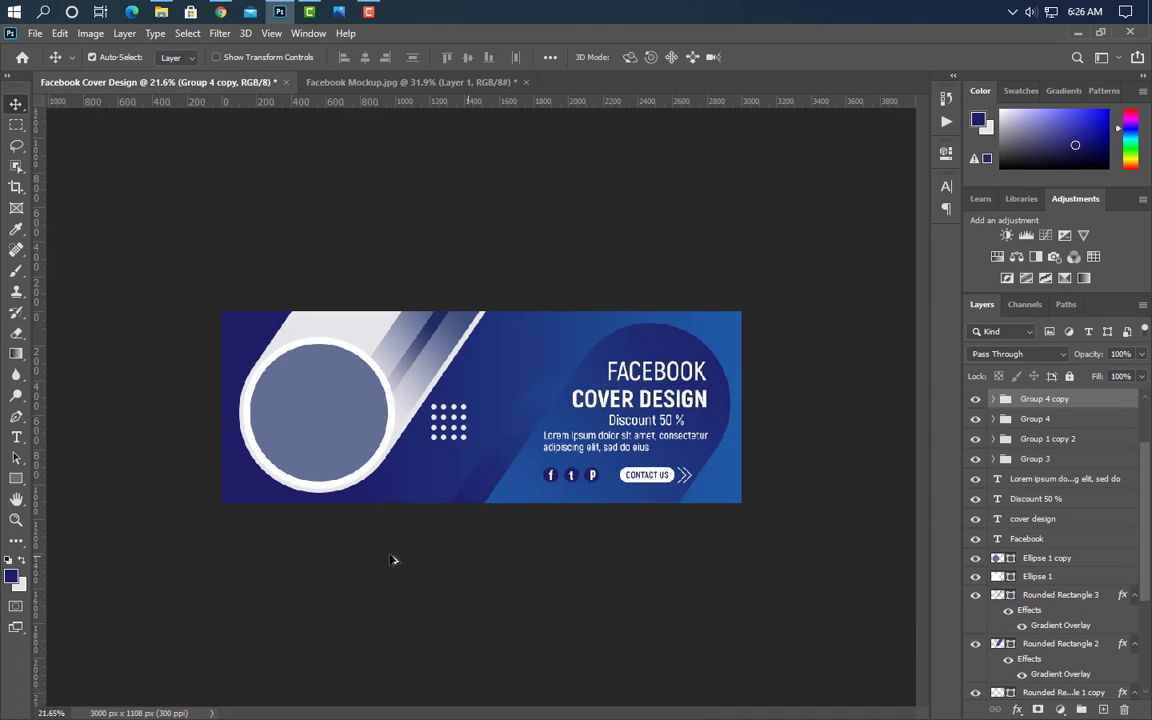
pyautogui.scroll(5, 374, 543)
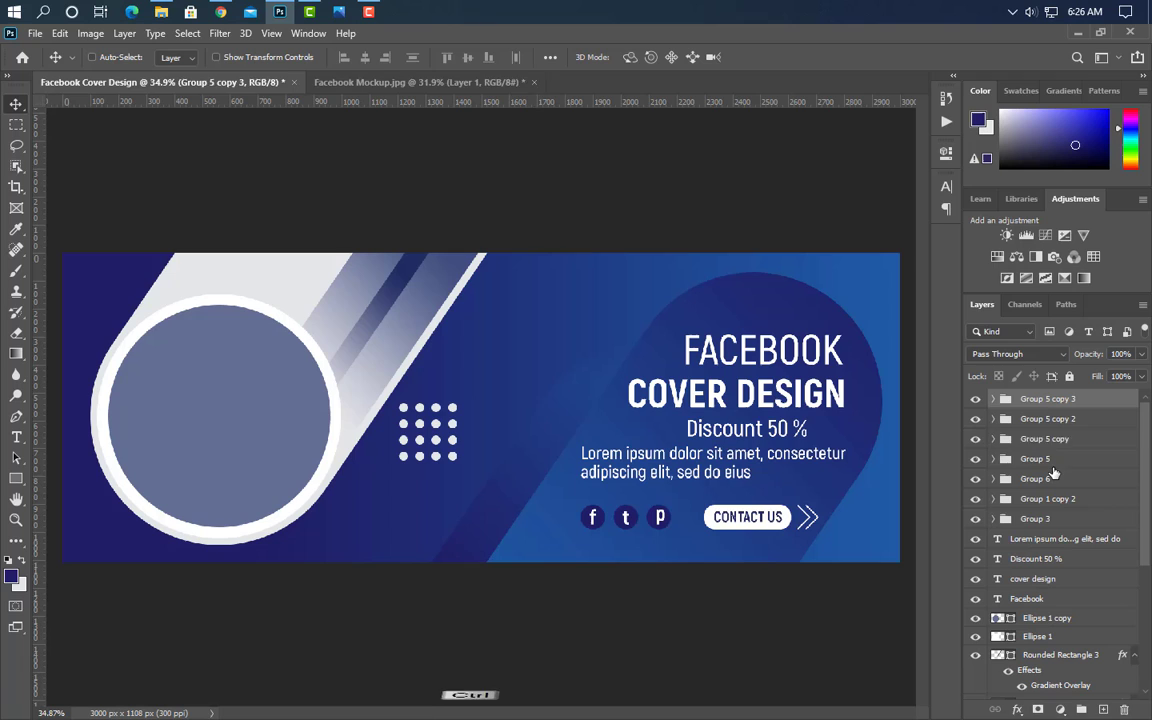
# Scale the four dot rows together to about 74% and move them near the cover's upper-right corner.
pyautogui.keyDown('ctrl'); pyautogui.click(1049, 442); pyautogui.keyUp('ctrl')
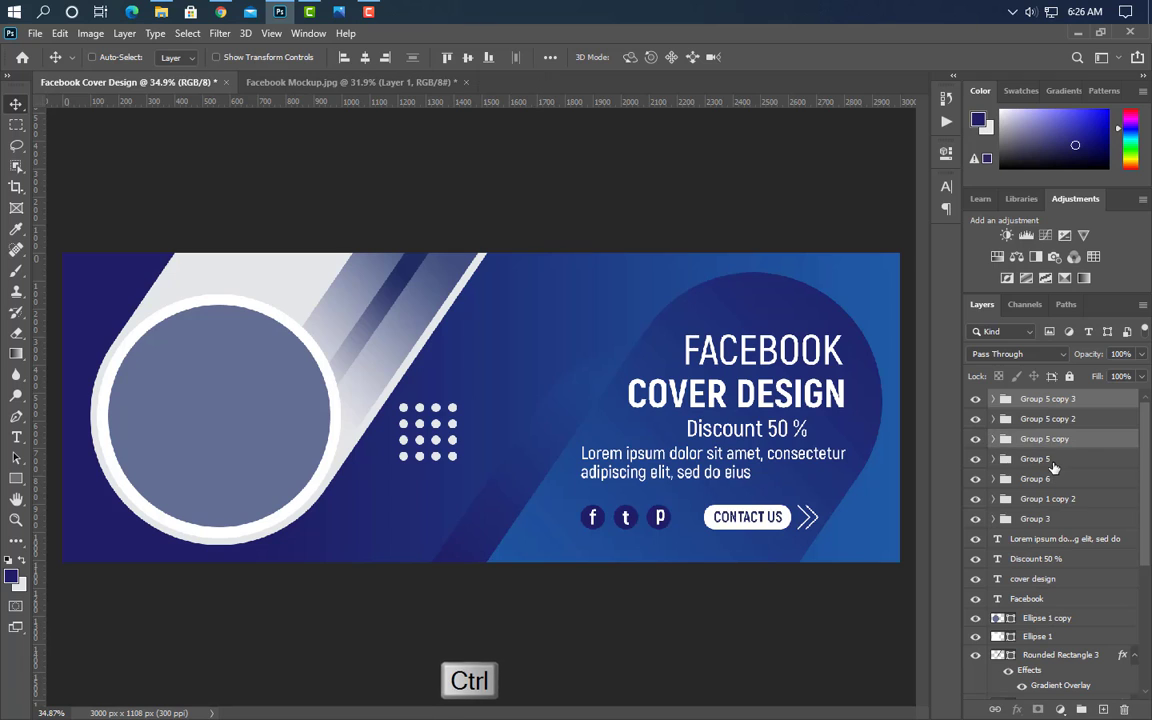
pyautogui.keyDown('ctrl'); pyautogui.click(1051, 461); pyautogui.keyUp('ctrl')
pyautogui.keyDown('ctrl'); pyautogui.click(1049, 422); pyautogui.keyUp('ctrl')
pyautogui.hotkey('ctrl', 't')
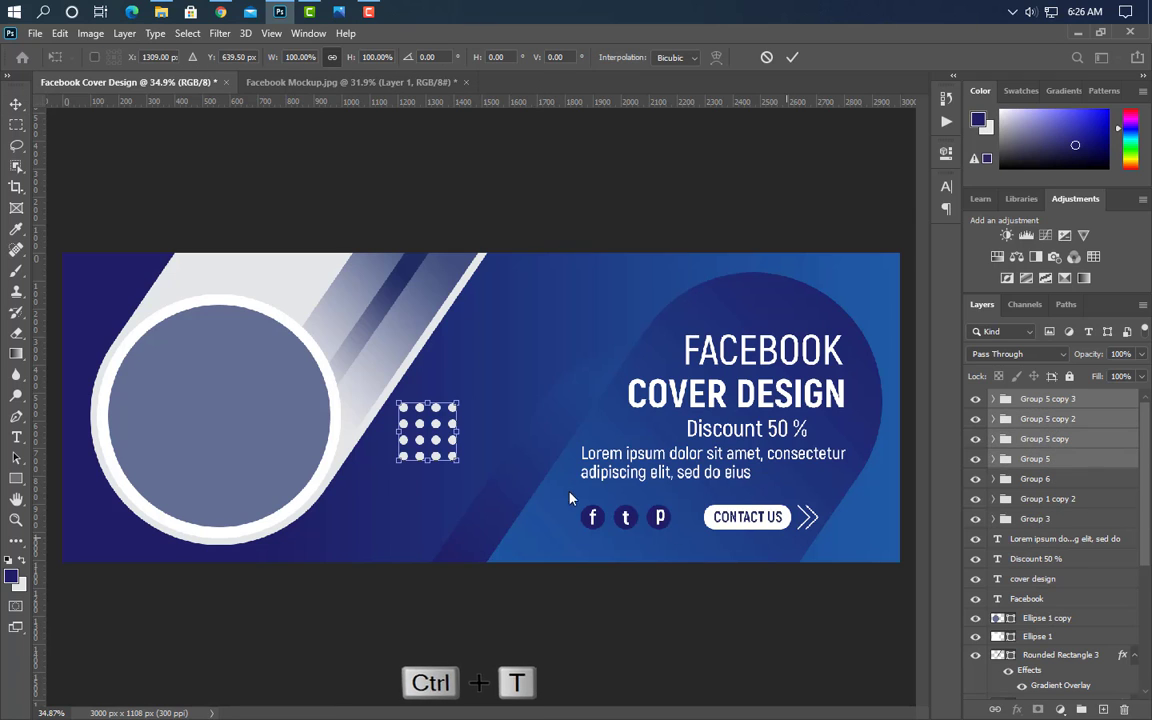
pyautogui.moveTo(457, 461); pyautogui.dragTo(447, 451)
pyautogui.moveTo(434, 428); pyautogui.dragTo(870, 272)
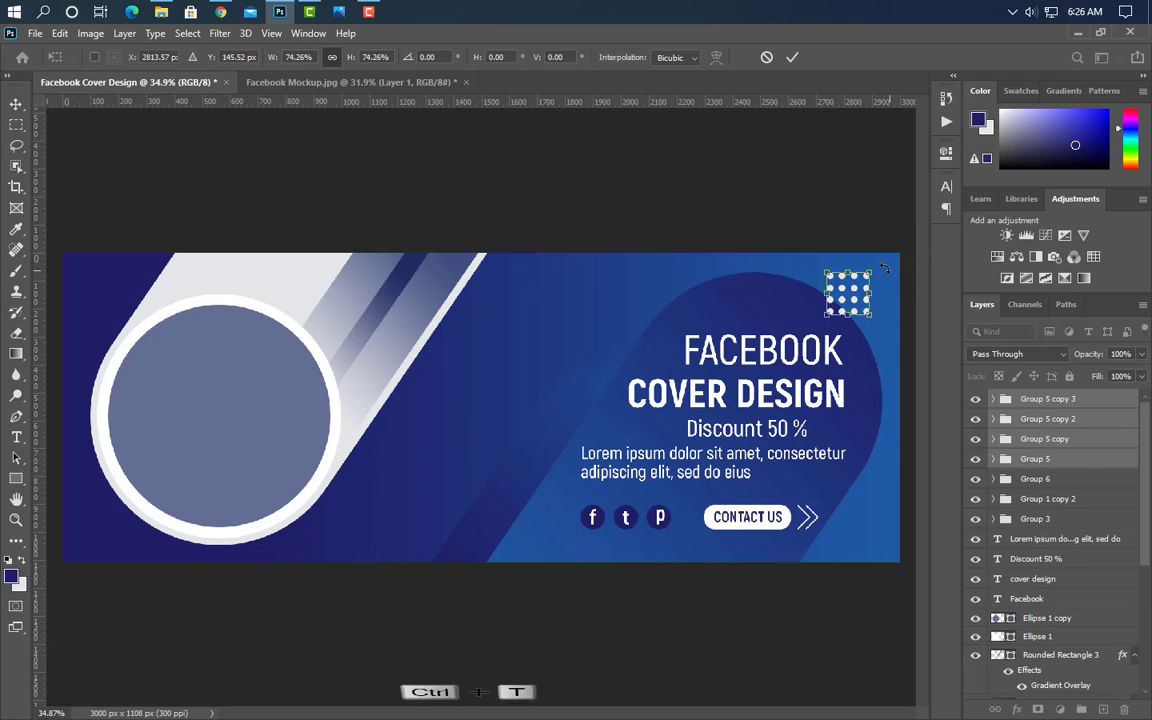
pyautogui.click(791, 58)
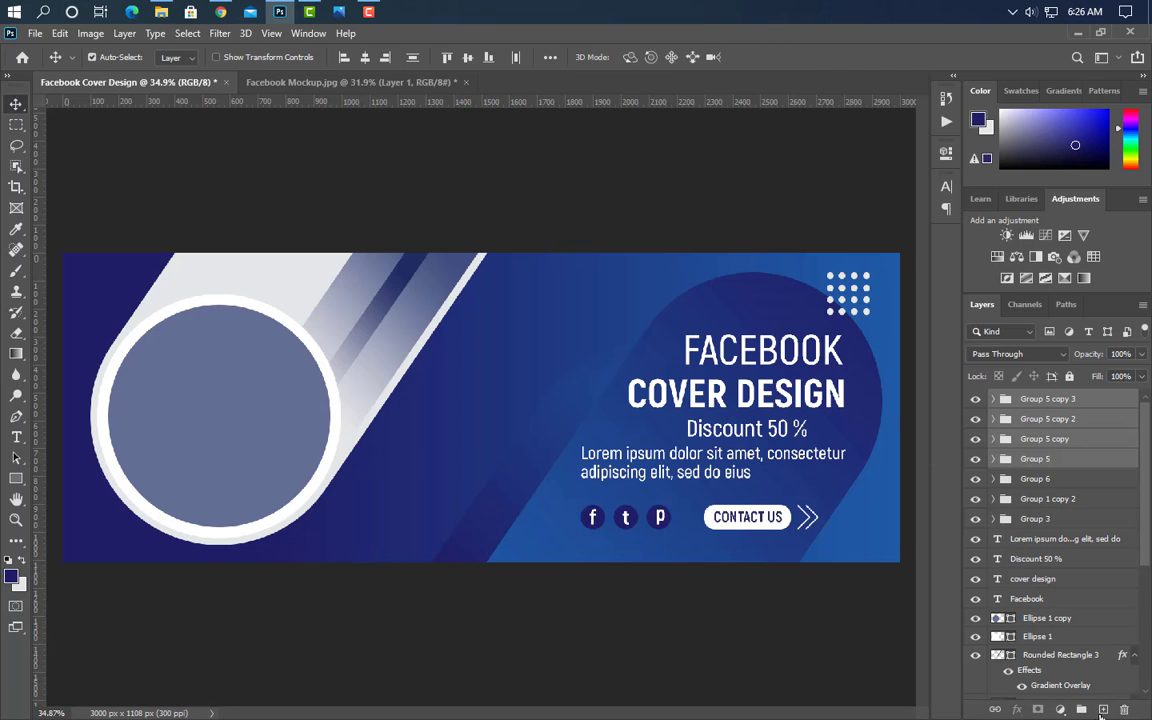
# Group the dot rows, scale the group to about 90% and shift it closer to the cover's upper-right corner.
pyautogui.click(1081, 709)
pyautogui.hotkey('ctrl', 't')
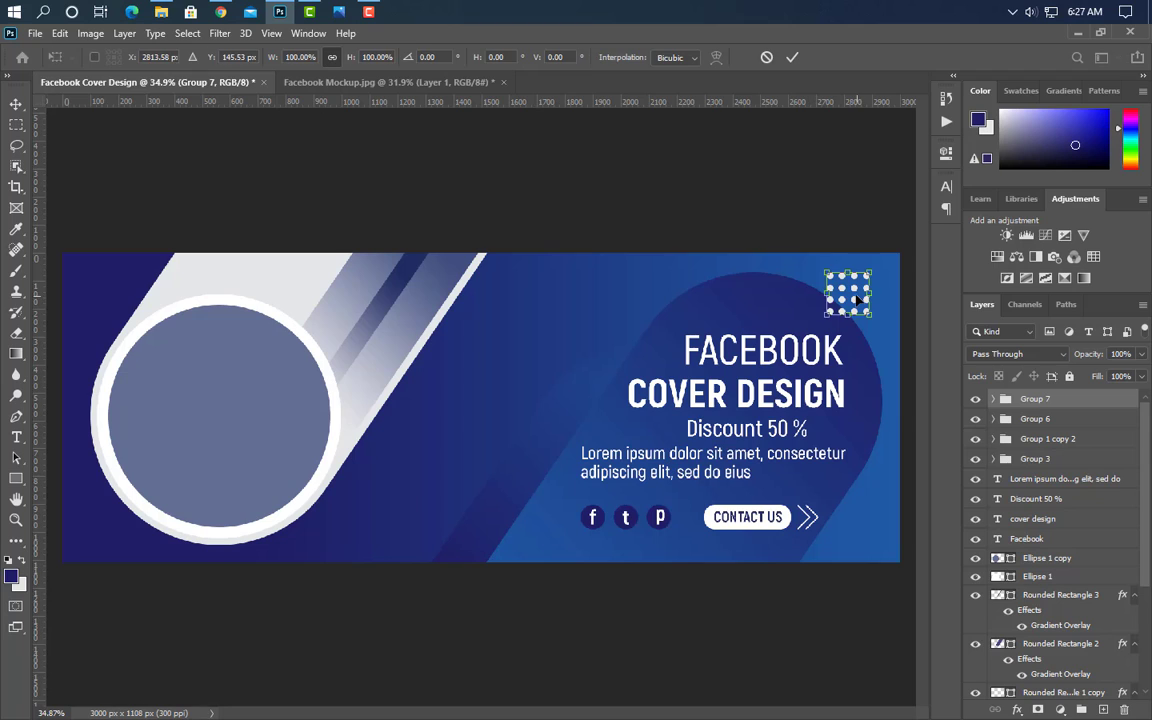
pyautogui.moveTo(829, 312); pyautogui.dragTo(885, 334)
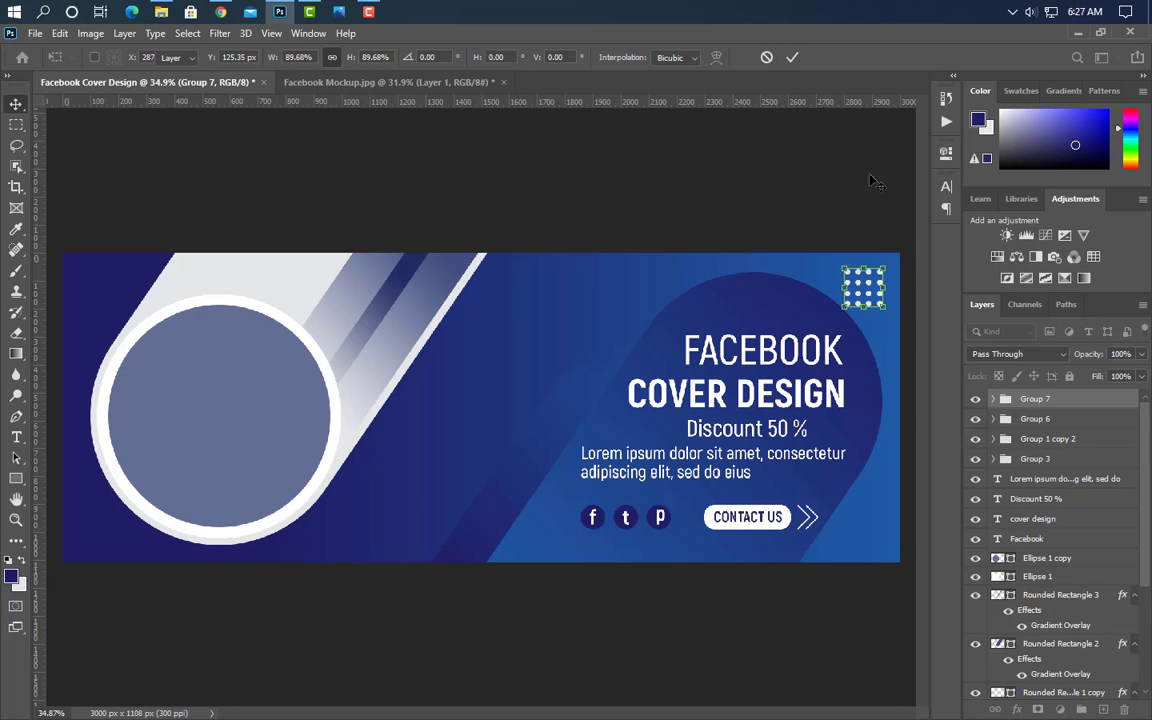
pyautogui.press('Return')
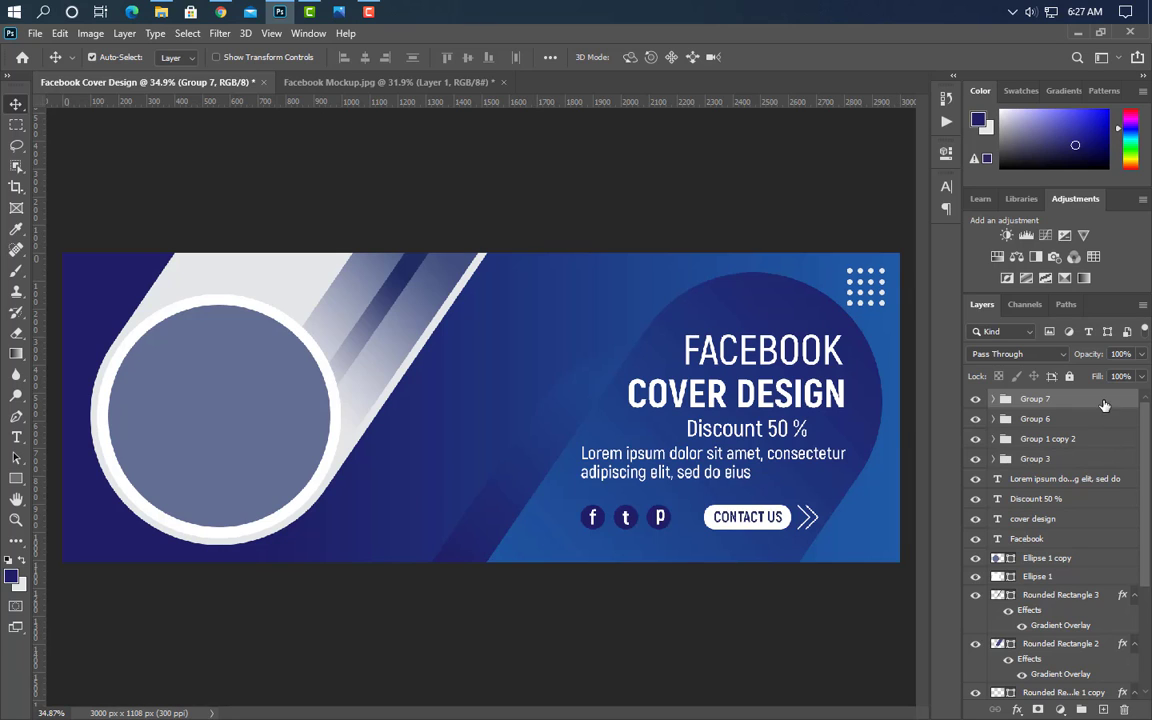
# Duplicate the dot grid group and place the copy in the cover's lower-left corner.
pyautogui.moveTo(1104, 405); pyautogui.dragTo(1103, 709)
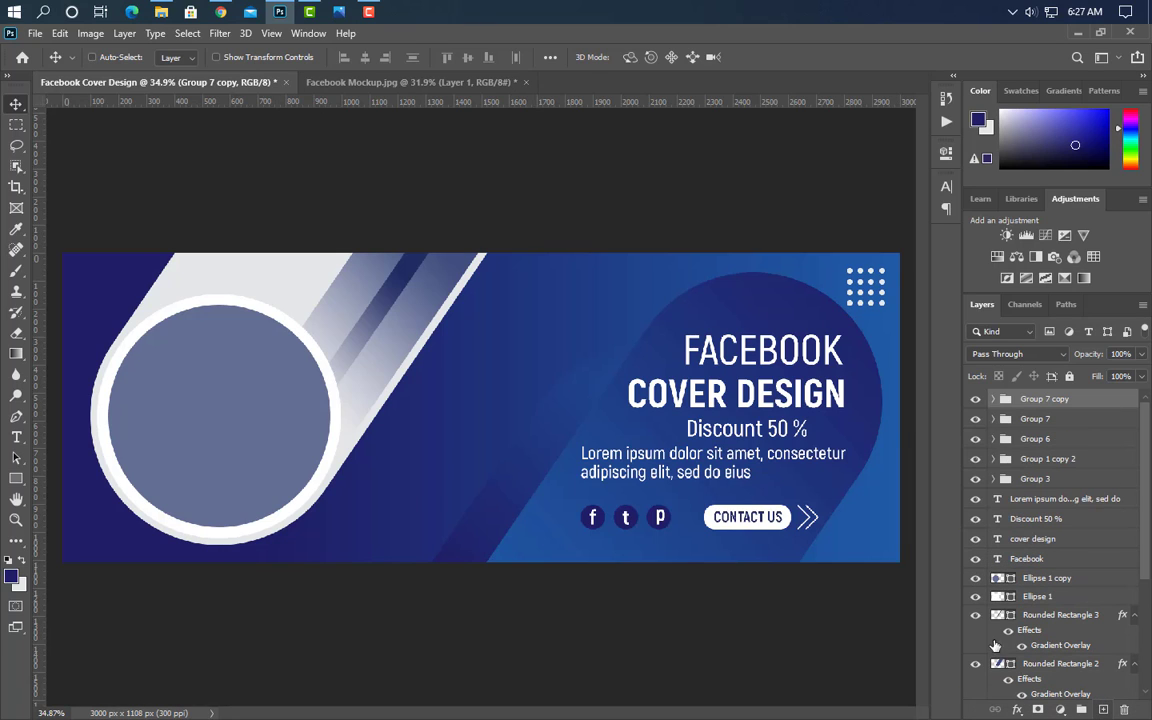
pyautogui.hotkey('ctrl', 't')
pyautogui.moveTo(866, 297); pyautogui.dragTo(99, 540)
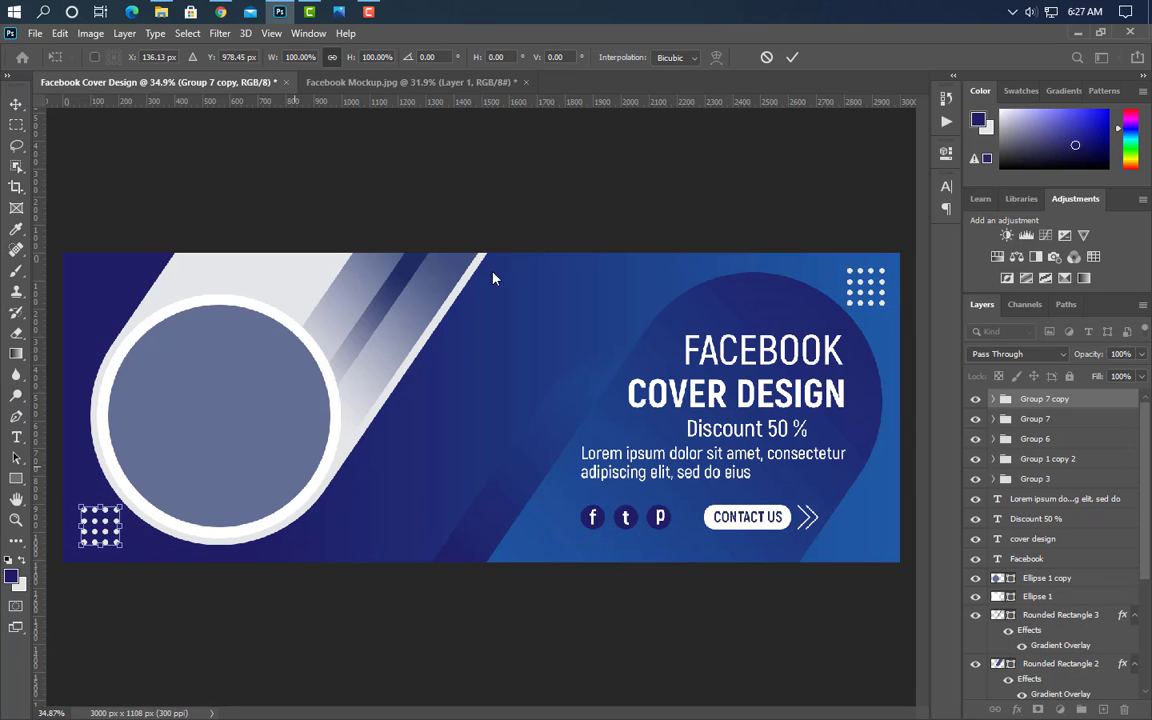
pyautogui.click(792, 58)
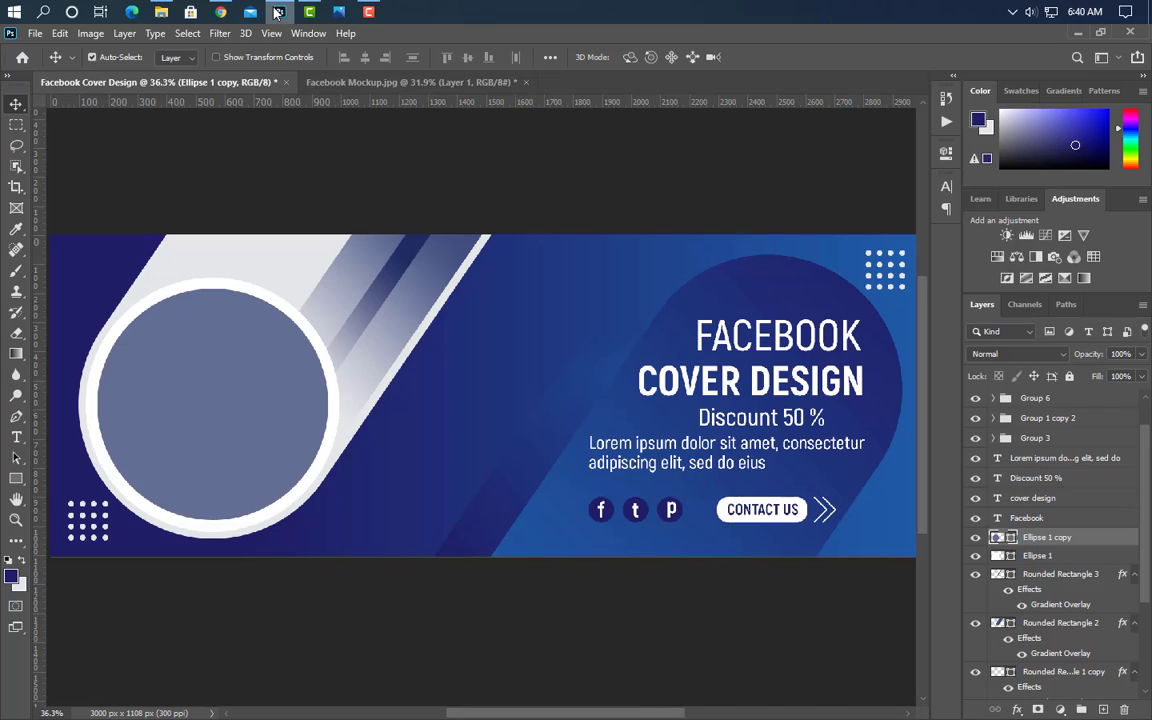
# Place the photo ddddd from the Girl Photo folder above the inner circle, mirror it horizontally and move it over the circle.
pyautogui.click(278, 12)
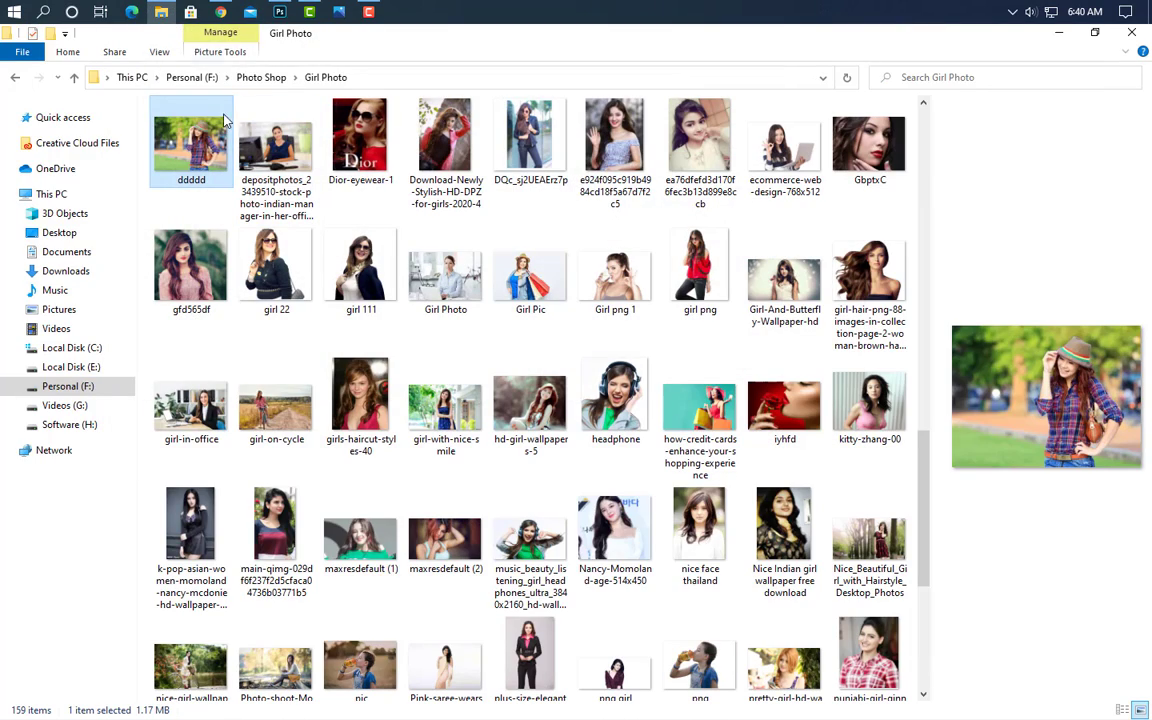
pyautogui.moveTo(225, 120); pyautogui.dragTo(373, 400)
pyautogui.rightClick(475, 424)
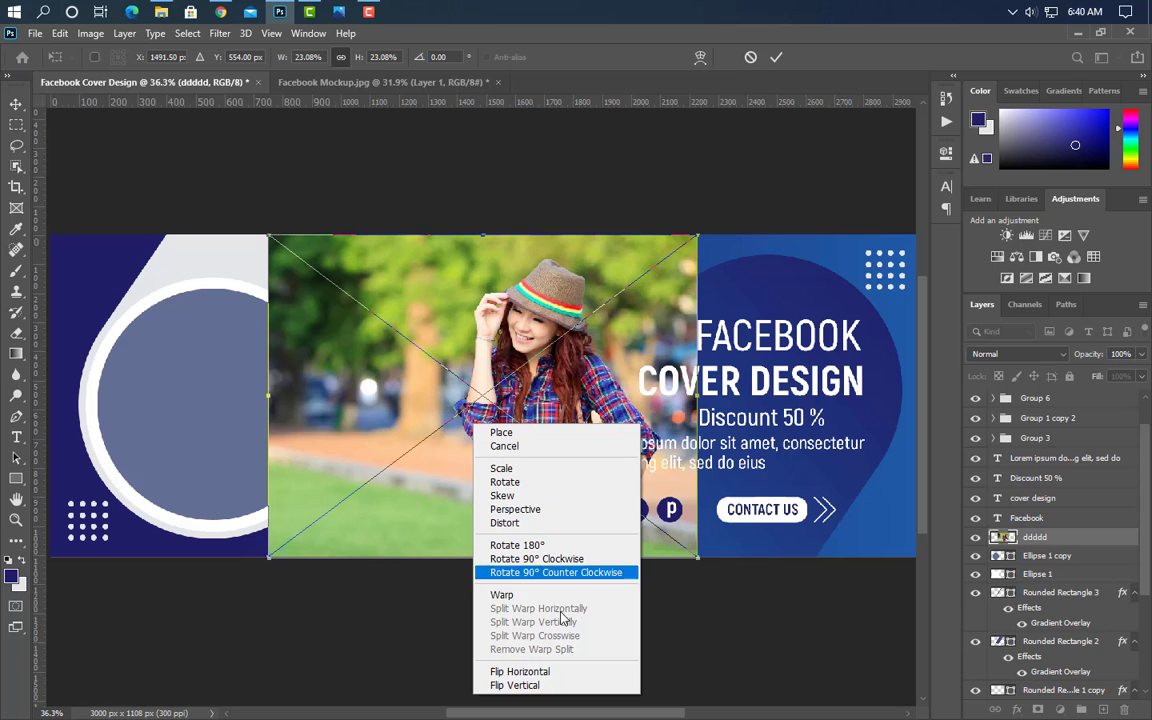
pyautogui.click(556, 681)
pyautogui.moveTo(472, 446); pyautogui.dragTo(299, 468)
pyautogui.click(776, 57)
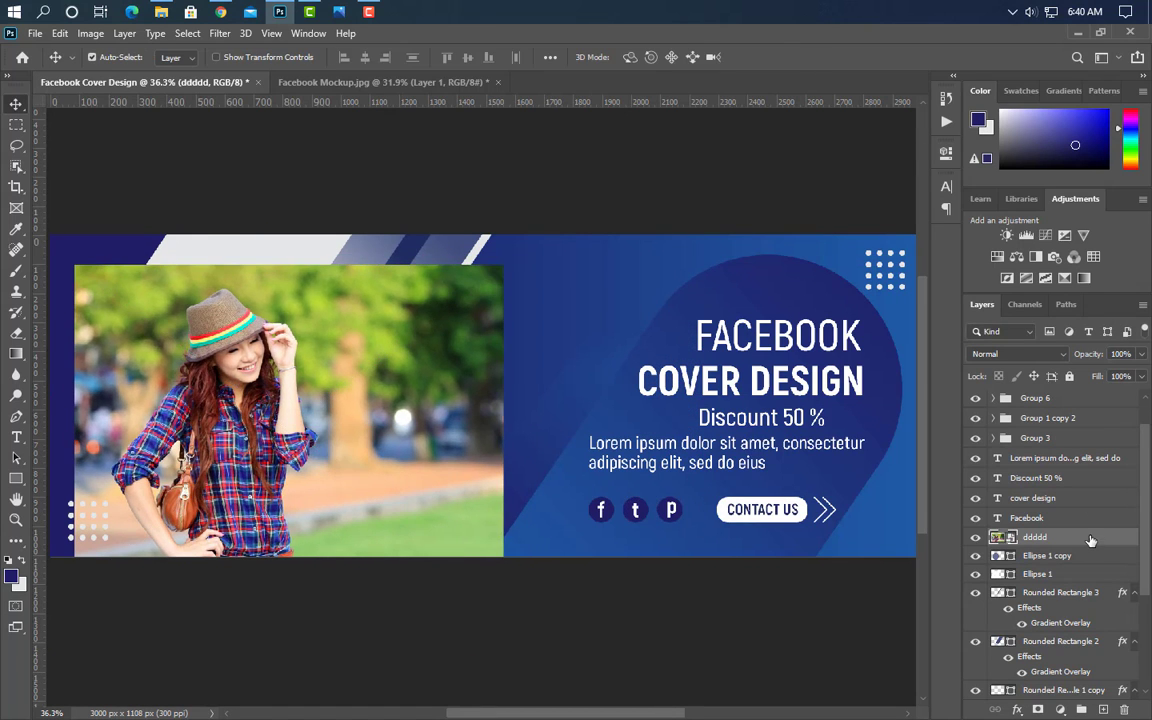
# Clip the photo to the inner circle, scale it to about 19.8% and position the woman within the frame.
pyautogui.rightClick(1090, 538)
pyautogui.click(880, 381)
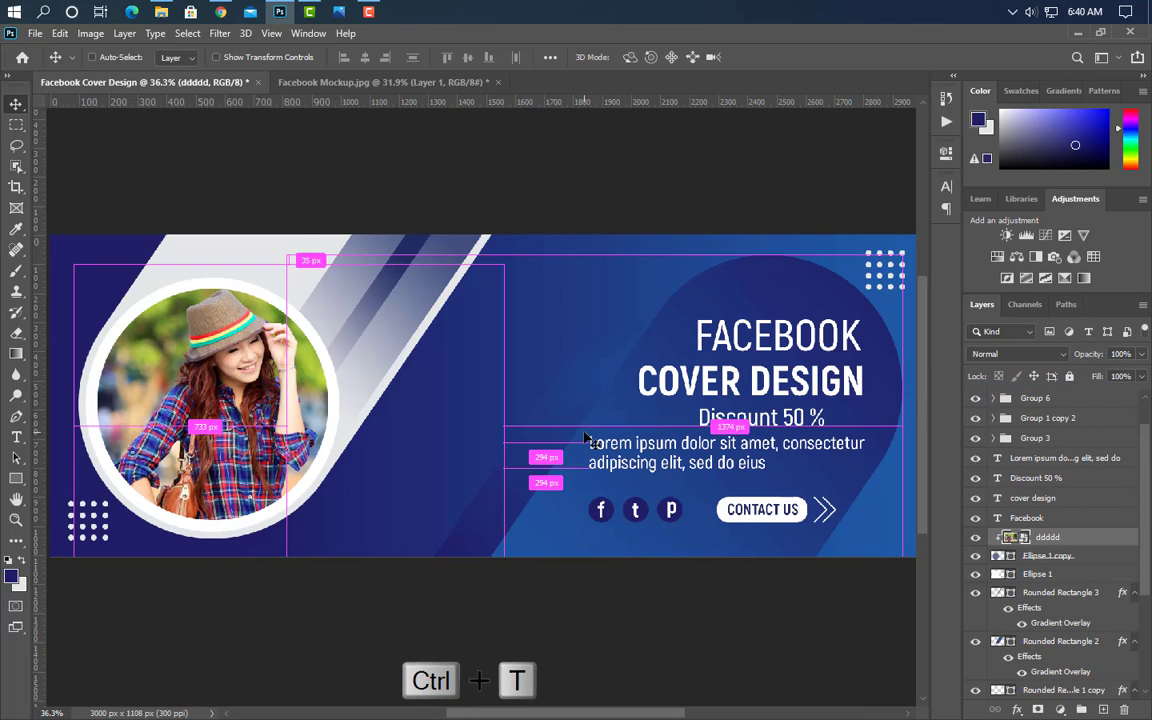
pyautogui.hotkey('ctrl', 't')
pyautogui.moveTo(504, 587); pyautogui.dragTo(441, 539)
pyautogui.moveTo(300, 440); pyautogui.dragTo(313, 453)
pyautogui.press('Left')
pyautogui.press('Left')
pyautogui.press('Left')
pyautogui.press('Left')
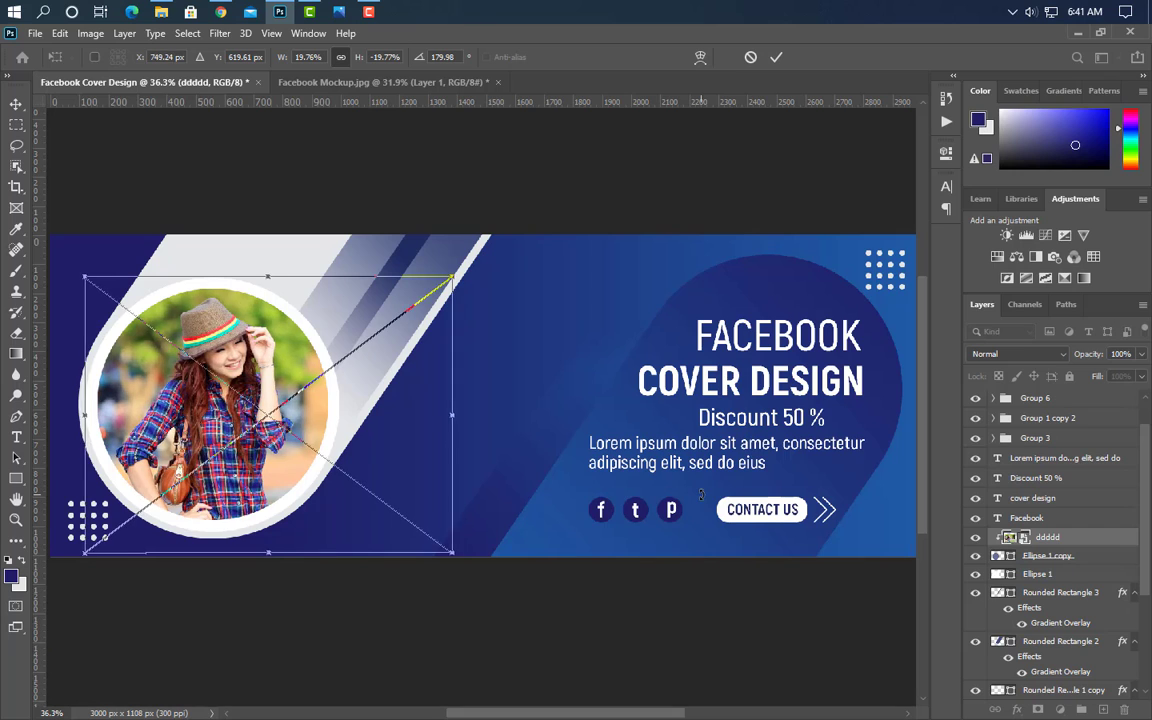
pyautogui.click(777, 57)
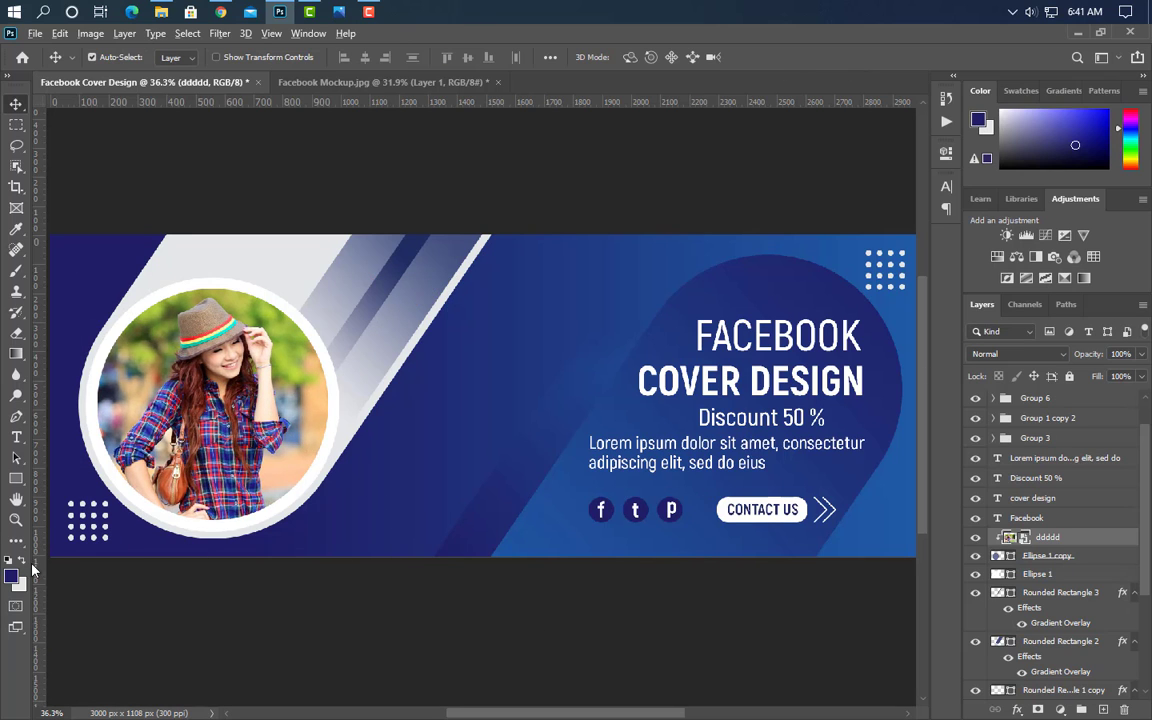
# Draw a dark blue rectangle of about 389 × 454 px over the photo circle's lower-left part, raise it above all layers and nudge it right.
pyautogui.scroll(3, 50, 562)
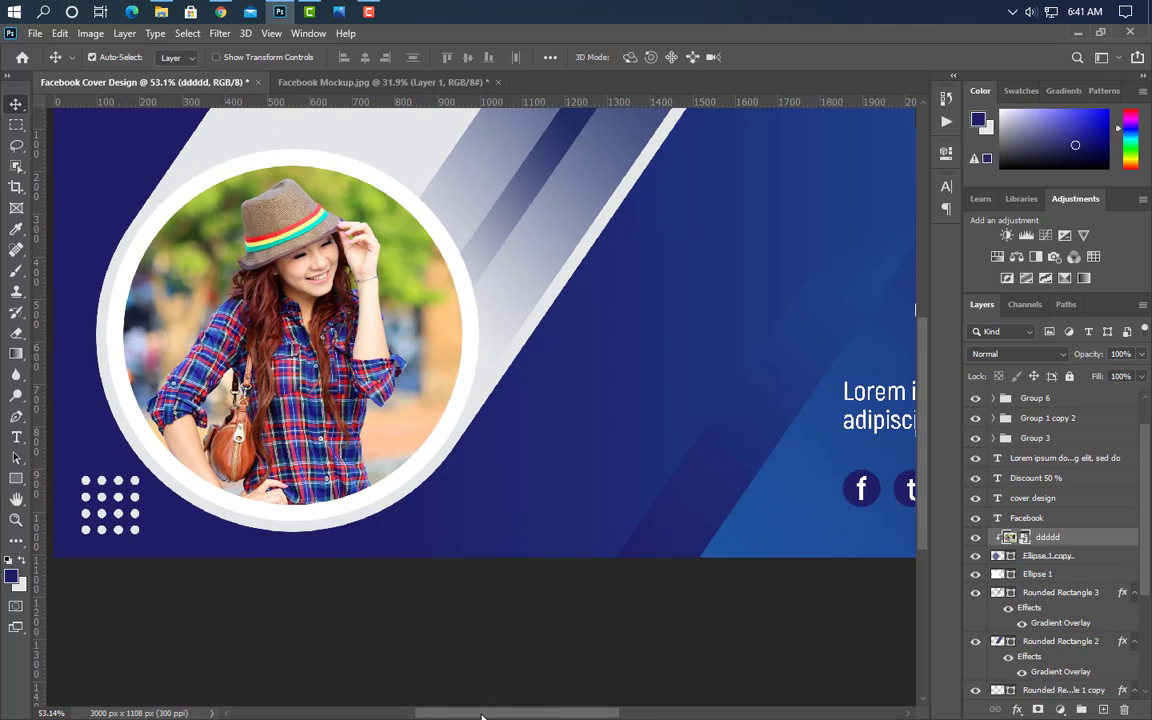
pyautogui.moveTo(481, 716); pyautogui.dragTo(444, 716)
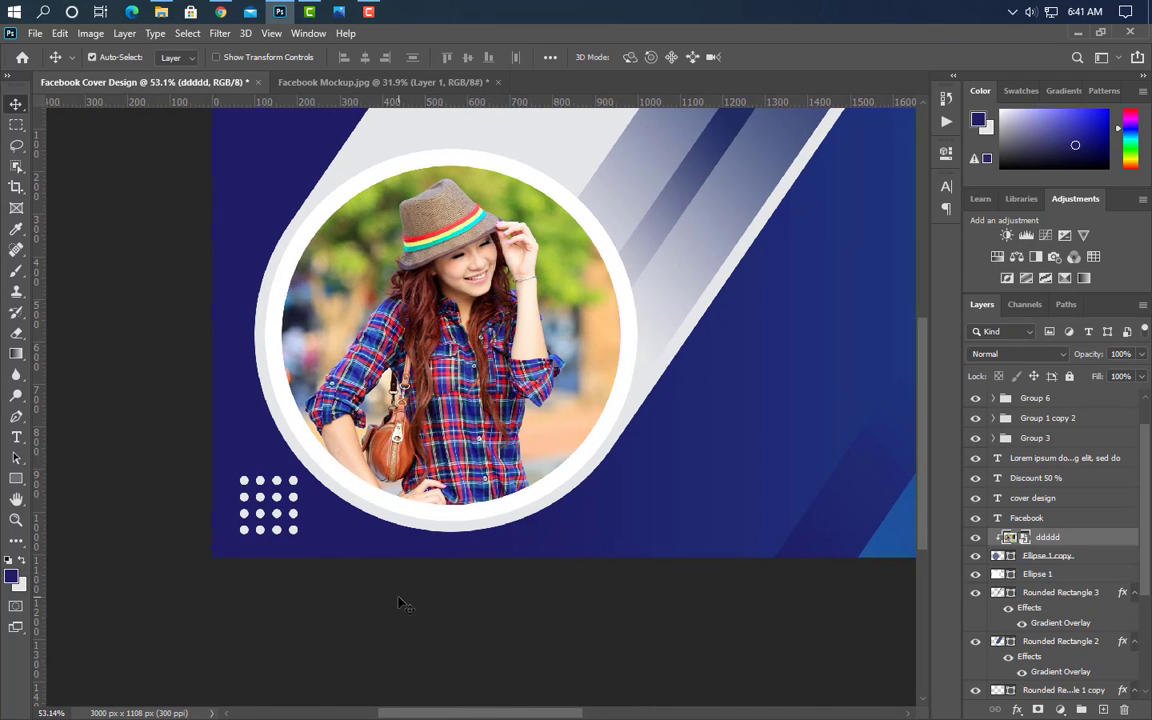
pyautogui.scroll(1, 398, 604)
pyautogui.click(18, 480)
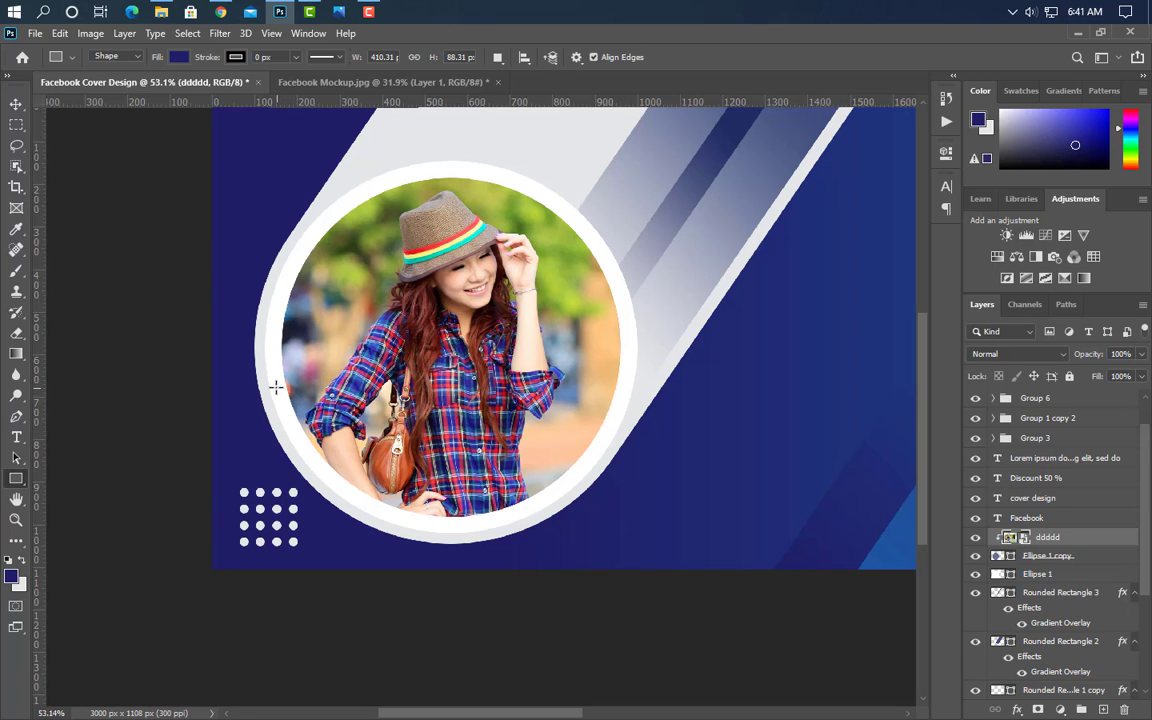
pyautogui.moveTo(267, 377); pyautogui.dragTo(433, 570)
pyautogui.click(902, 147)
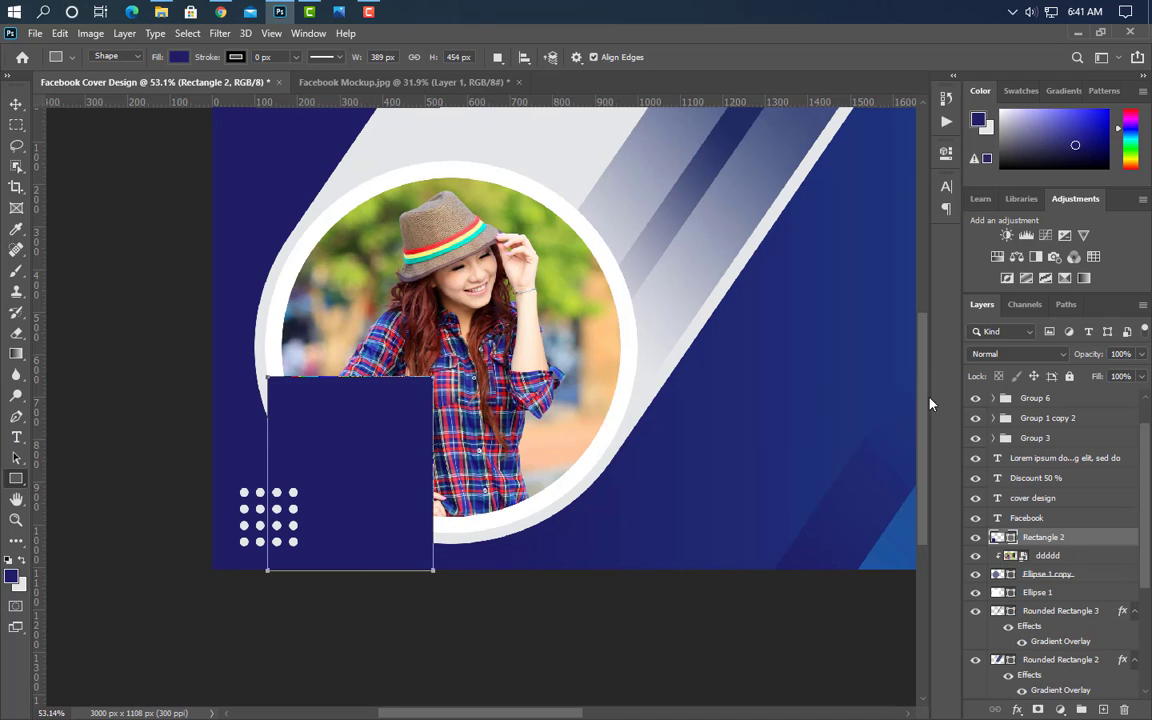
pyautogui.moveTo(1089, 545); pyautogui.dragTo(1081, 400)
pyautogui.click(16, 104)
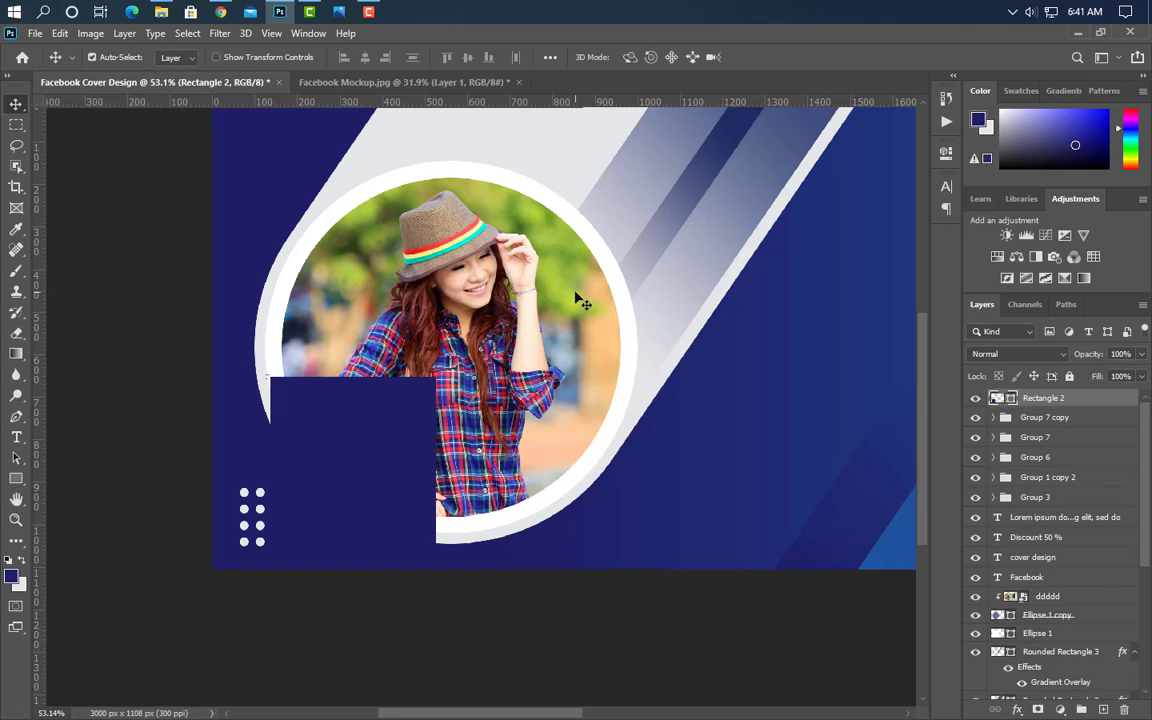
pyautogui.hotkey('shift', 'Right')
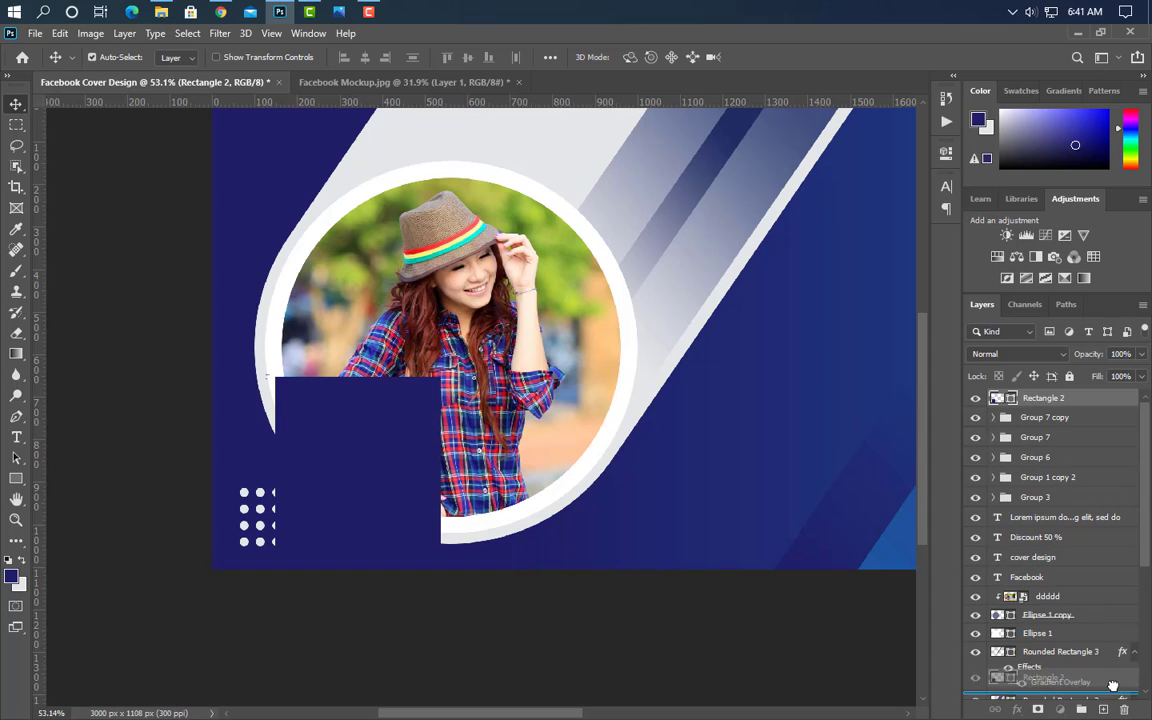
# Duplicate the blue rectangle, scale the copy to about 106% and fill it with white ffffff.
pyautogui.hotkey('ctrl', 'j')
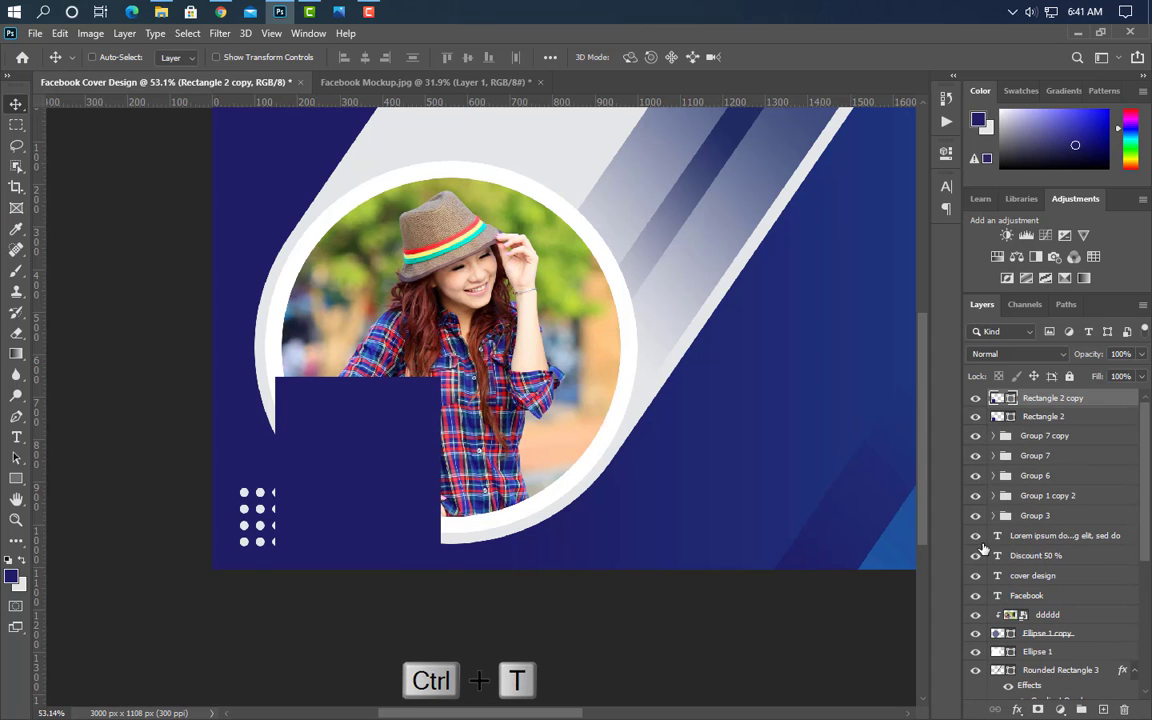
pyautogui.hotkey('ctrl', 't')
pyautogui.moveTo(357, 376); pyautogui.dragTo(357, 366)
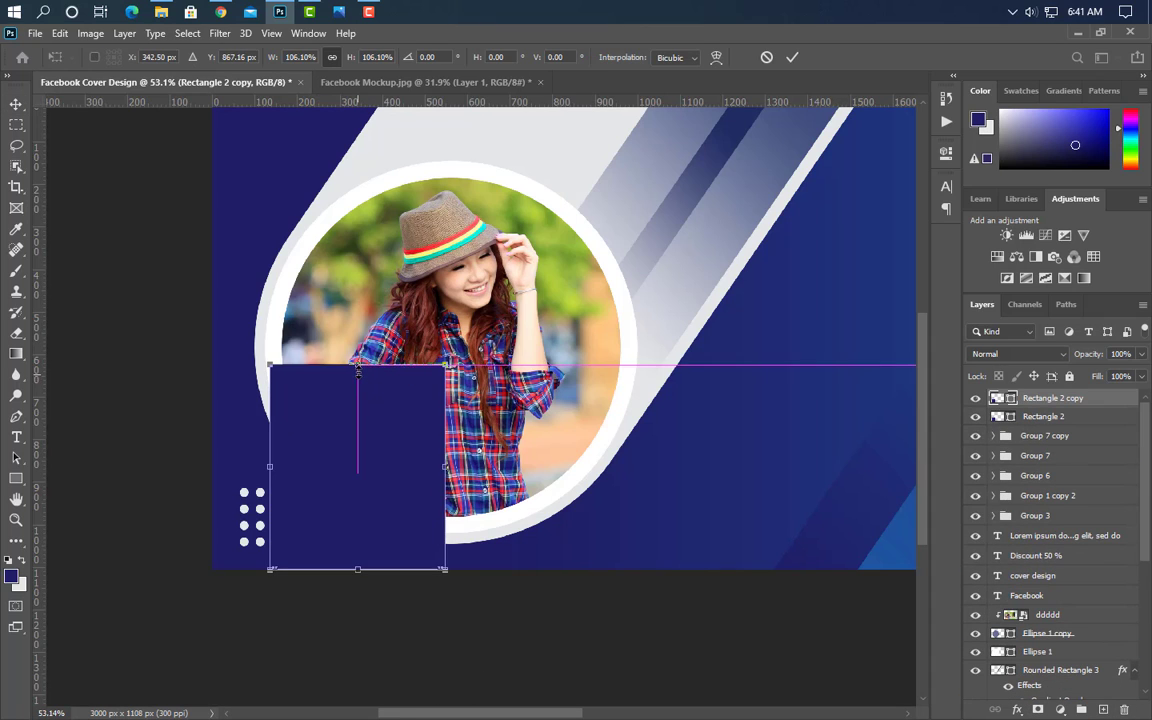
pyautogui.click(792, 57)
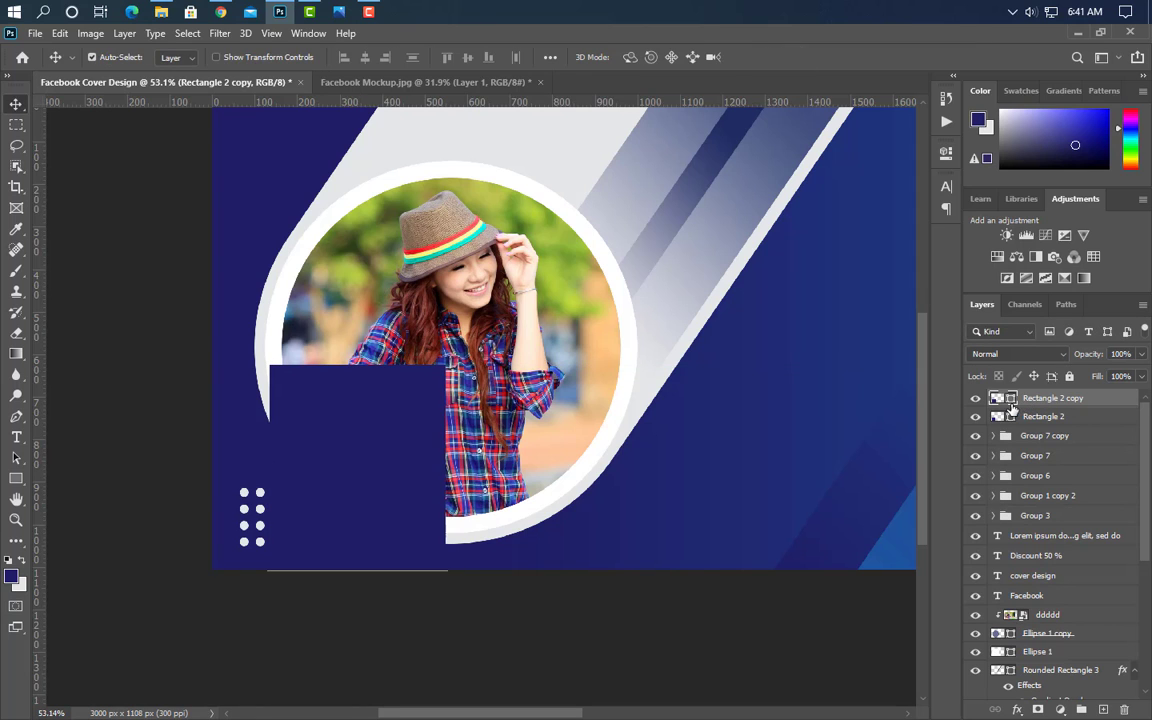
pyautogui.click(600, 246)
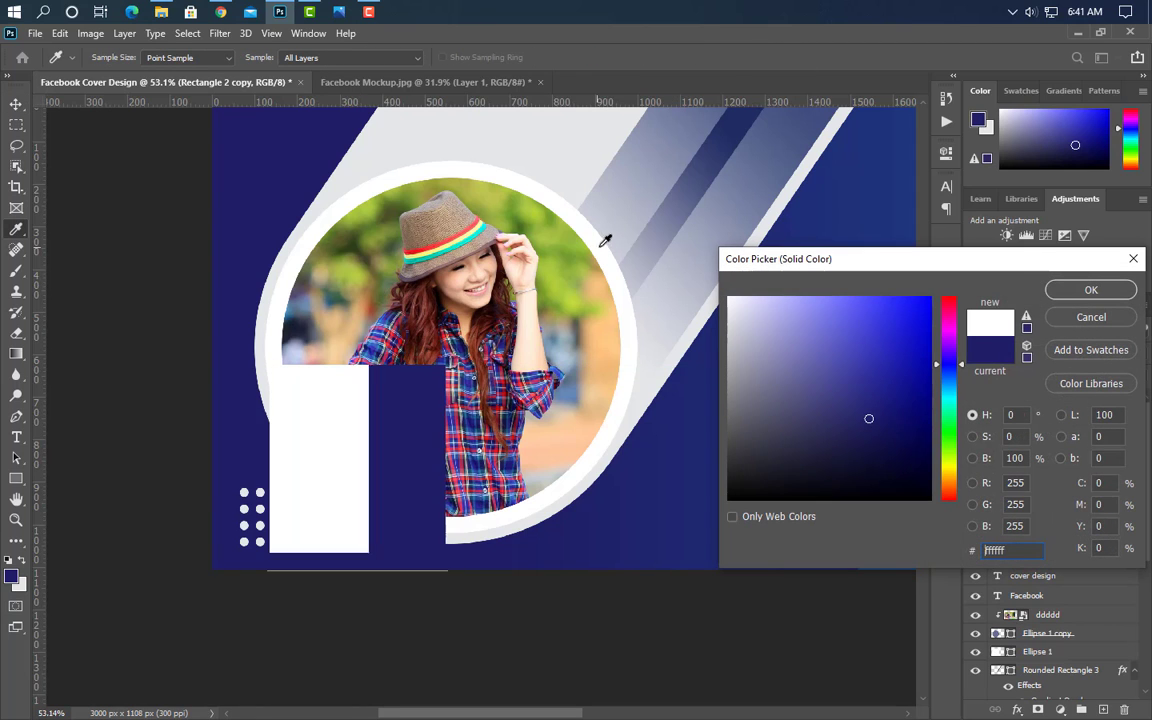
pyautogui.click(1075, 293)
# Move the white copy beneath the blue rectangle and scale it to about 103% so it frames the rectangle.
pyautogui.moveTo(1099, 403); pyautogui.dragTo(1100, 425)
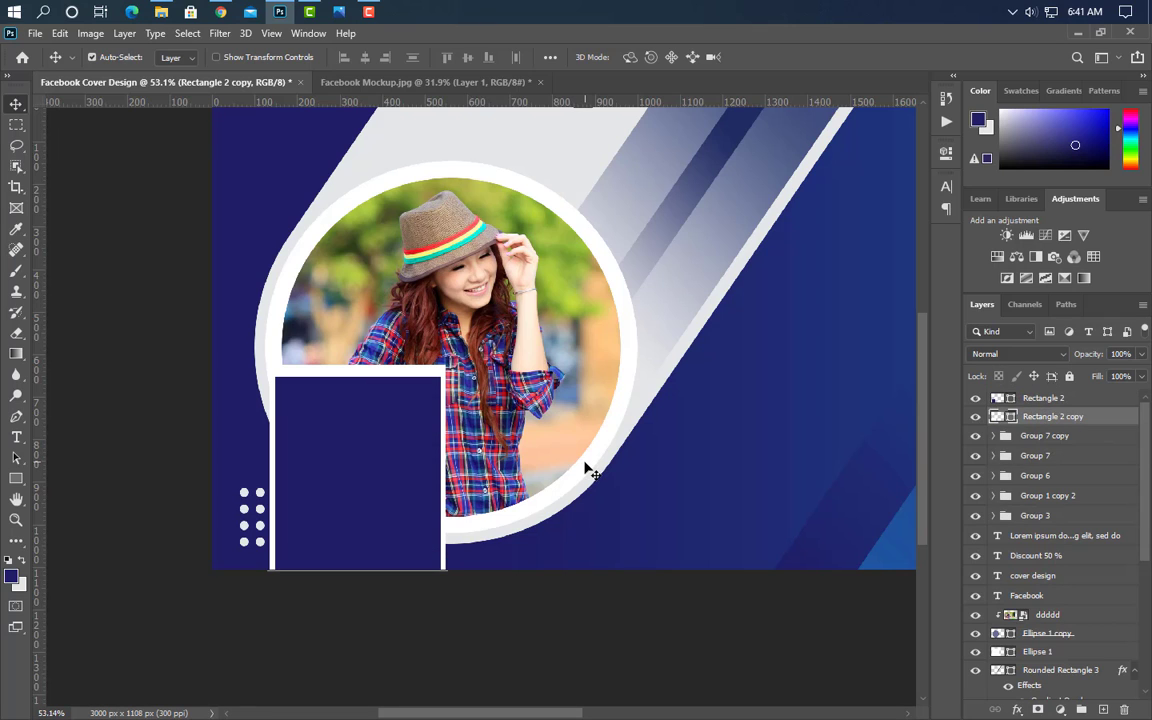
pyautogui.hotkey('ctrl', 't')
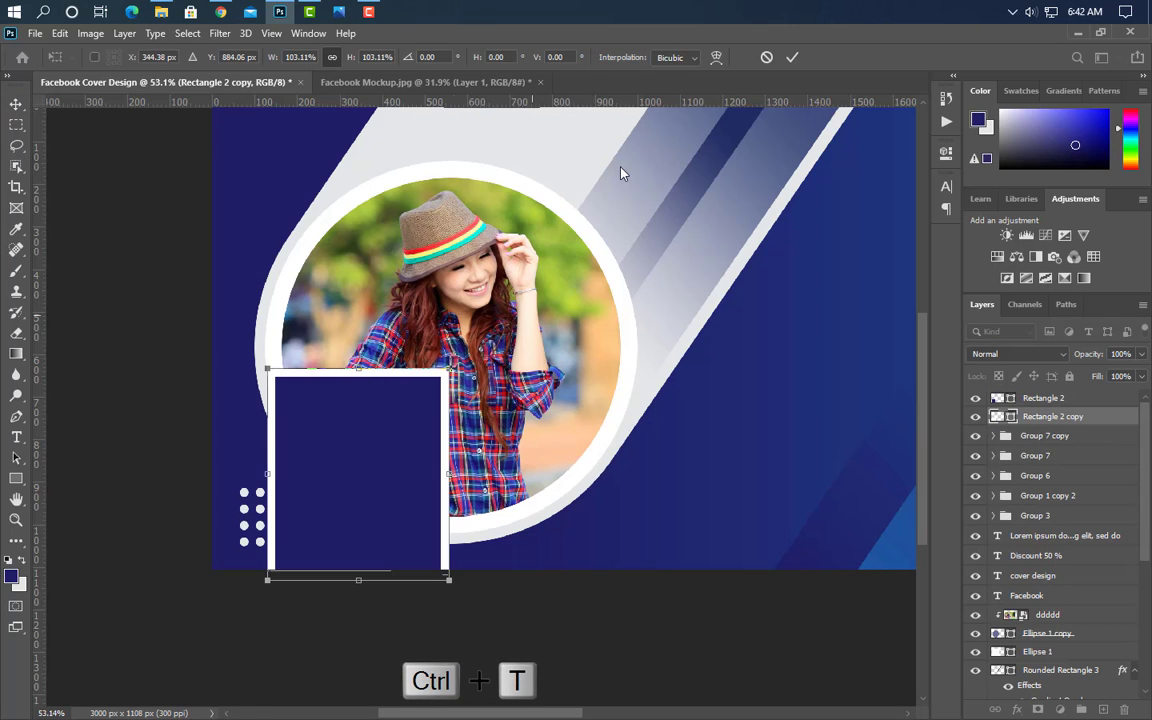
pyautogui.click(793, 58)
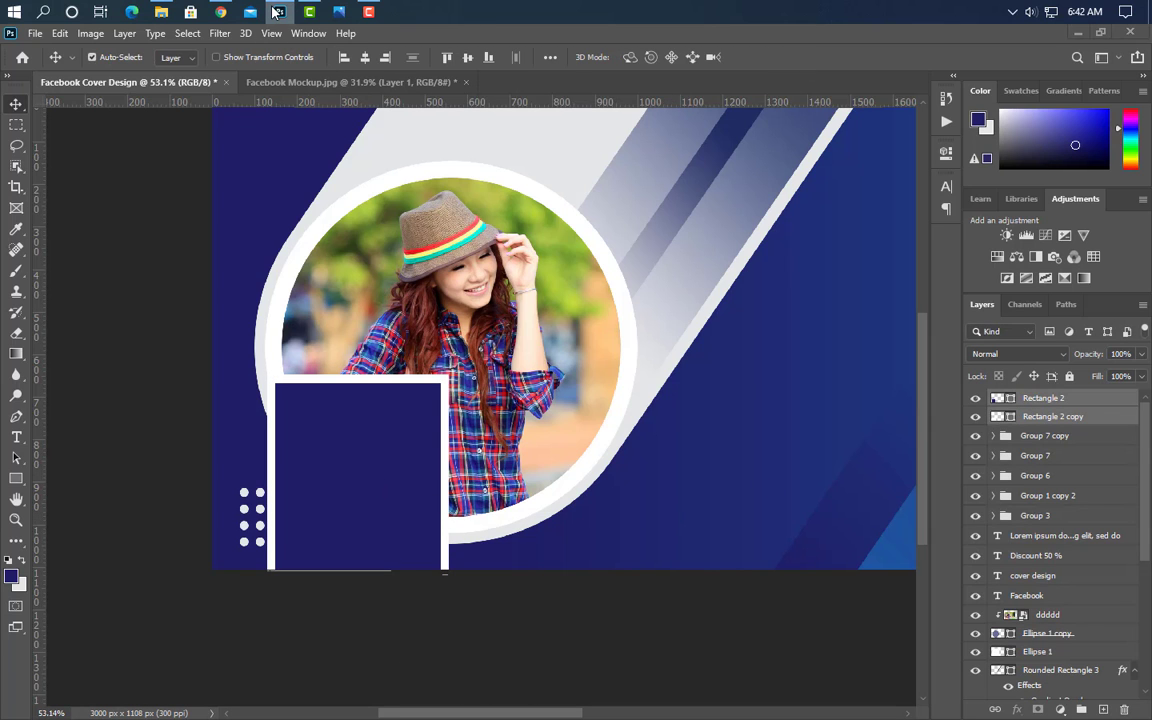
# Place the photo cb9e2d4f0ec823c67be57d77365c96e7ff3e33a1_hq from the Girl Photo folder over the framed rectangle and scale it to about 16.9%.
pyautogui.click(161, 12)
pyautogui.scroll(3, 700, 400)
pyautogui.moveTo(445, 250); pyautogui.dragTo(432, 560)
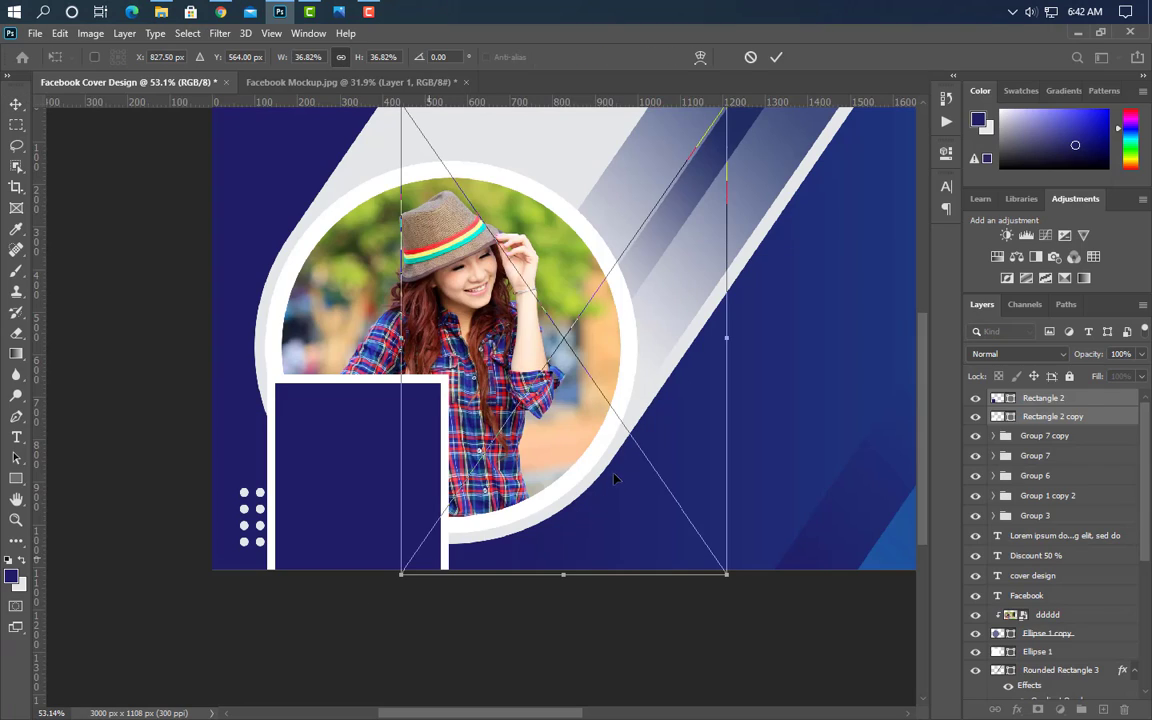
pyautogui.moveTo(625, 408); pyautogui.dragTo(441, 682)
pyautogui.scroll(-2, 466, 603)
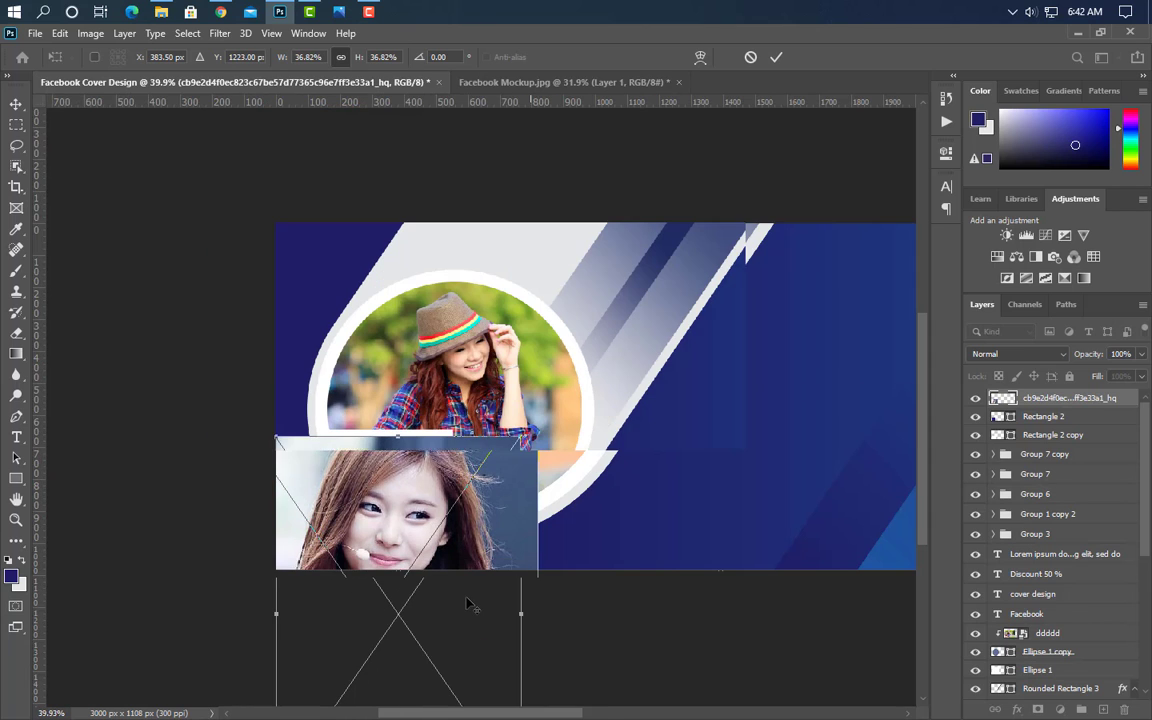
pyautogui.scroll(-1, 369, 680)
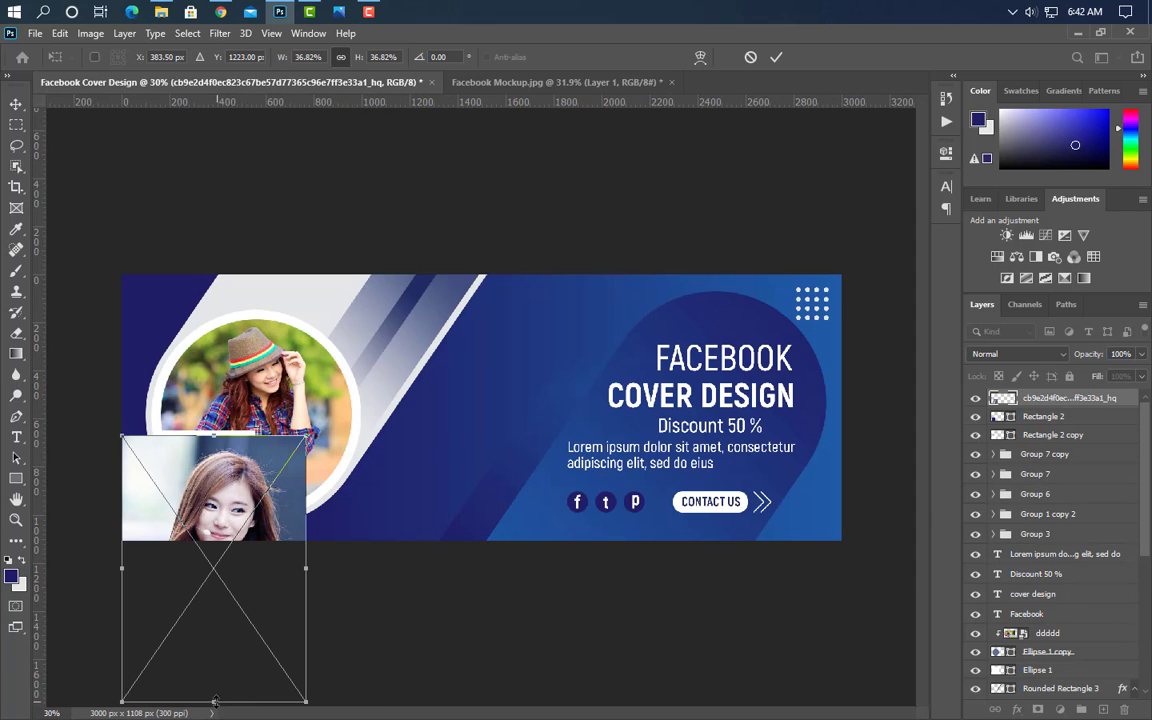
pyautogui.moveTo(214, 700); pyautogui.dragTo(213, 563)
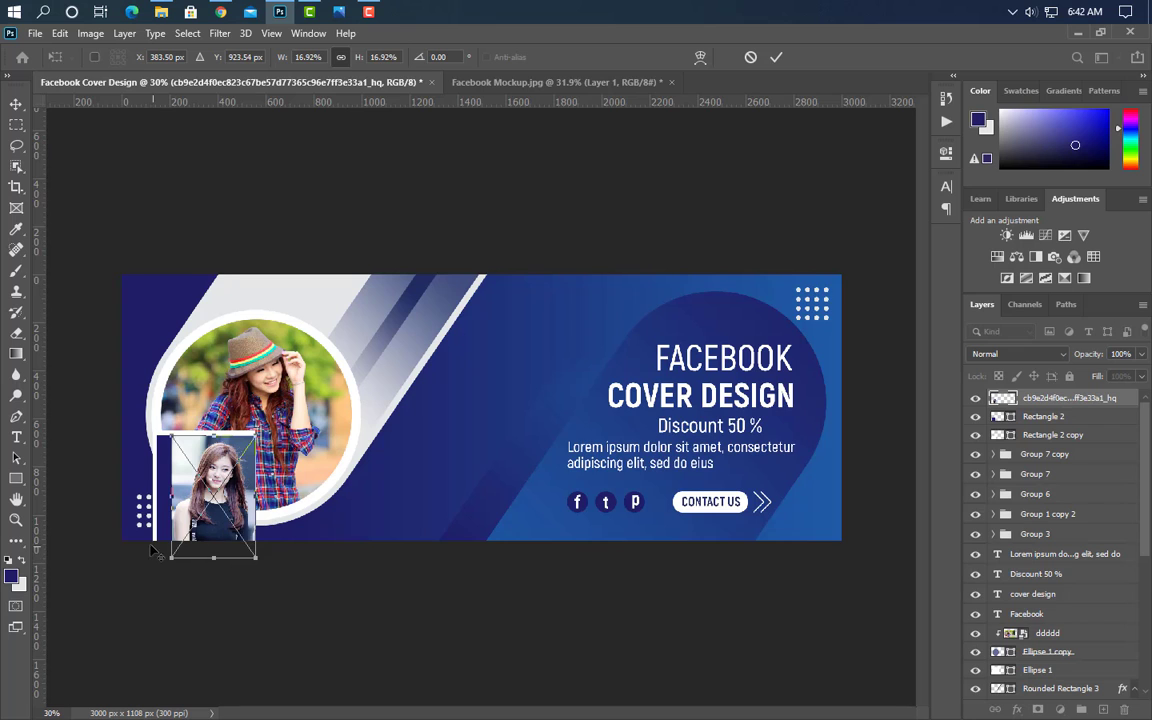
# Align the photo with the blue rectangle, enlarge it to about 18.95% and clip it to the rectangle.
pyautogui.scroll(4, 152, 549)
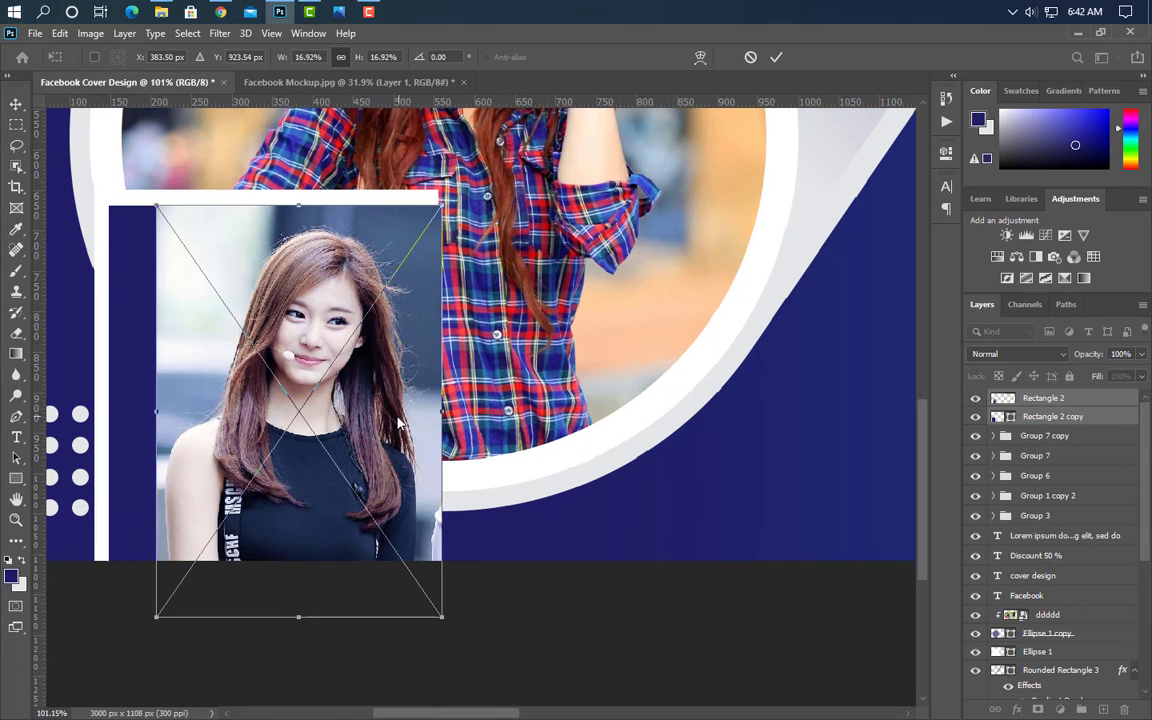
pyautogui.moveTo(351, 381); pyautogui.dragTo(318, 381)
pyautogui.moveTo(265, 616); pyautogui.dragTo(252, 670)
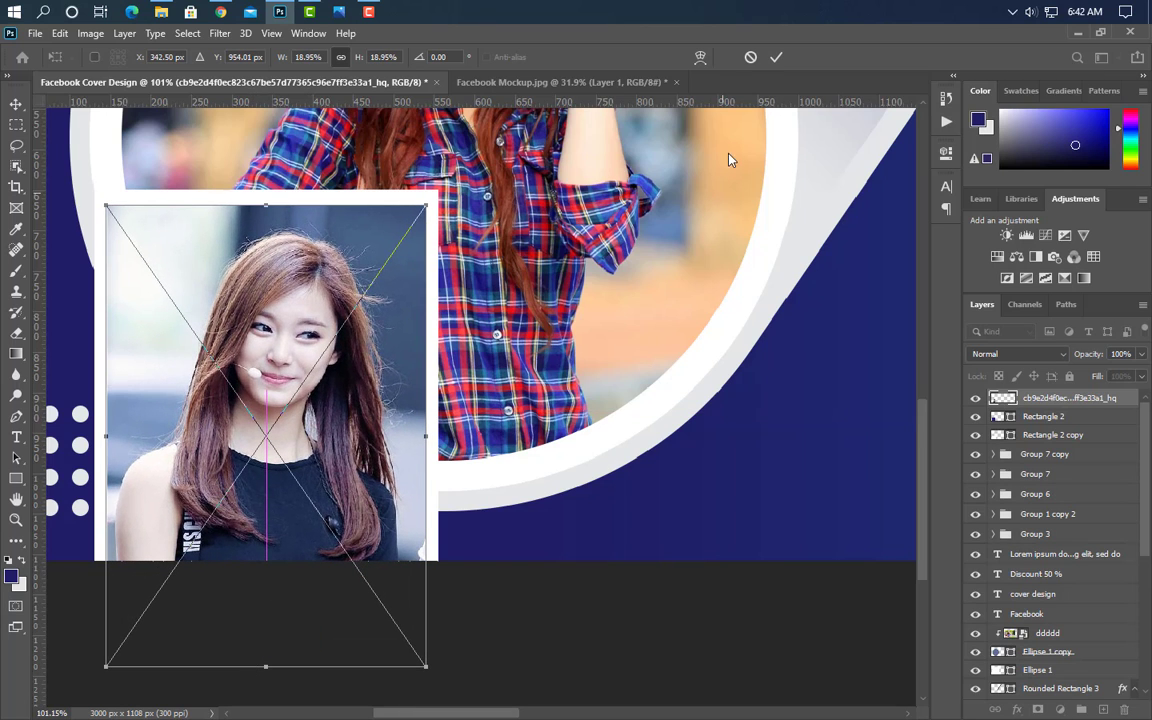
pyautogui.click(774, 57)
pyautogui.rightClick(1108, 398)
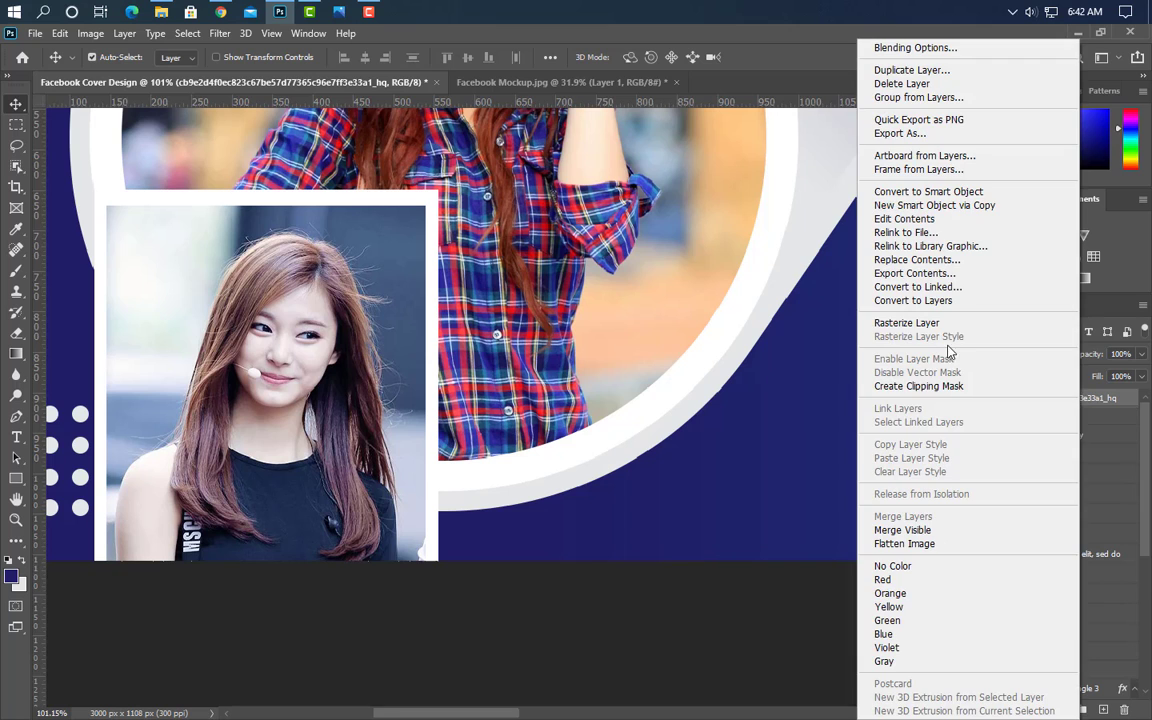
pyautogui.click(930, 387)
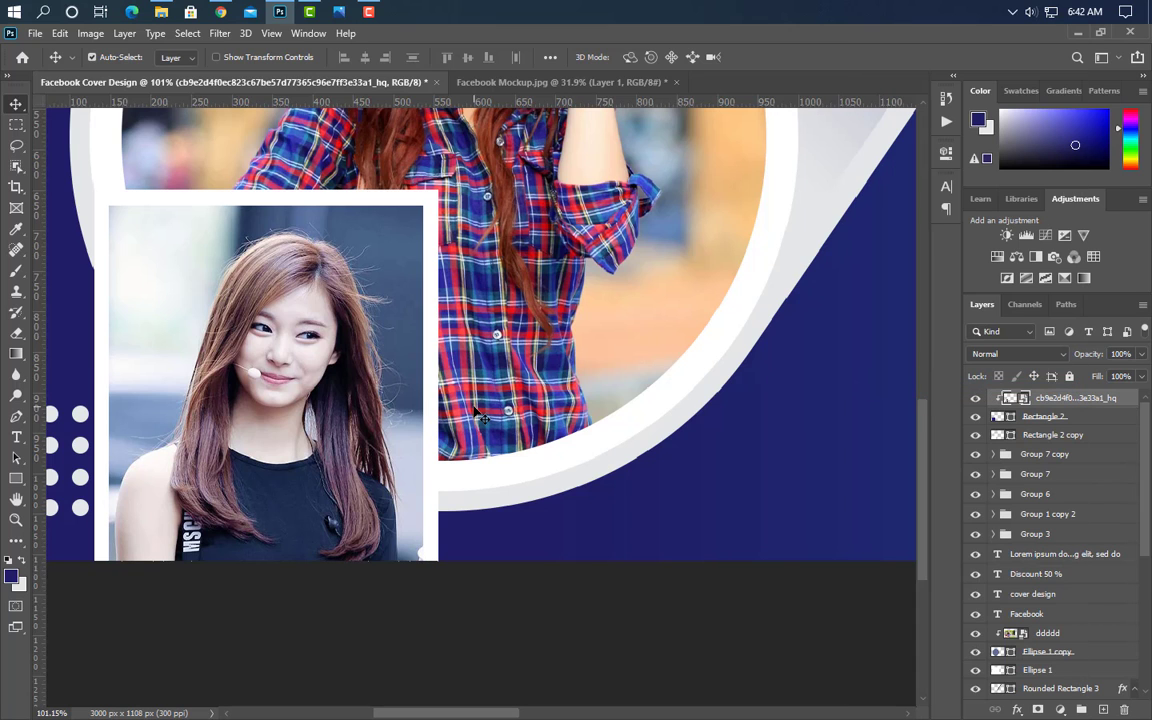
pyautogui.scroll(-5, 479, 417)
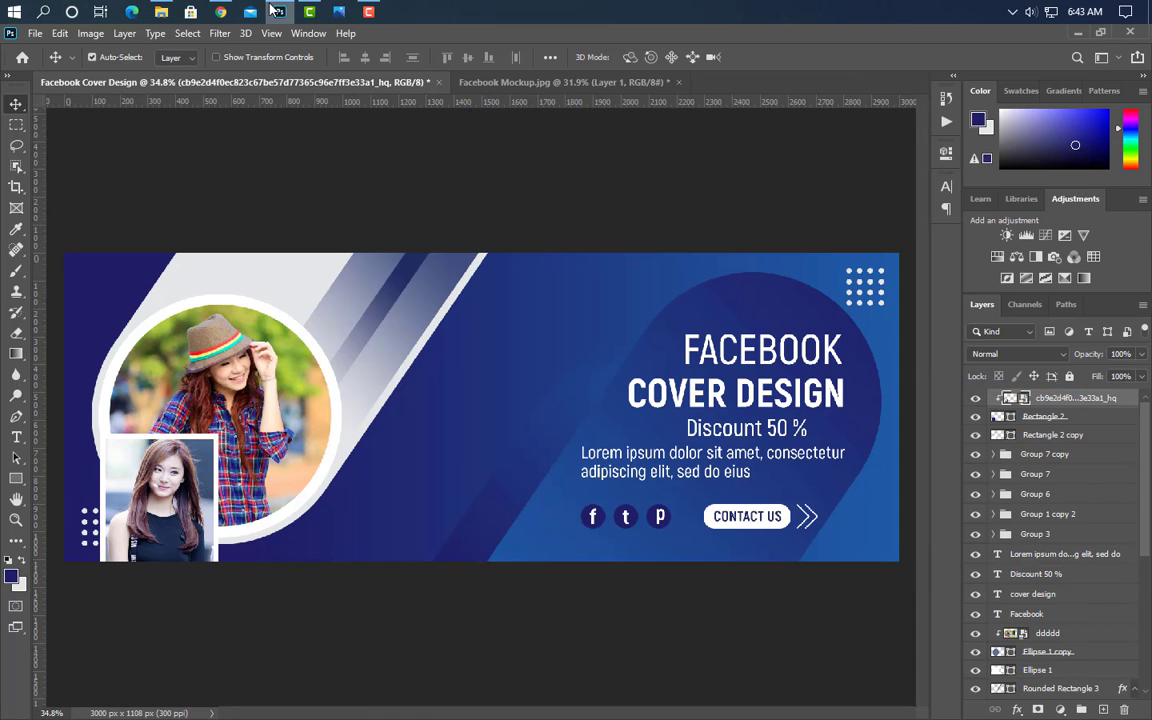
# Place Logo White Png from the desktop, scale it to about 47.4% and position it in the cover's upper-left corner.
pyautogui.click(161, 11)
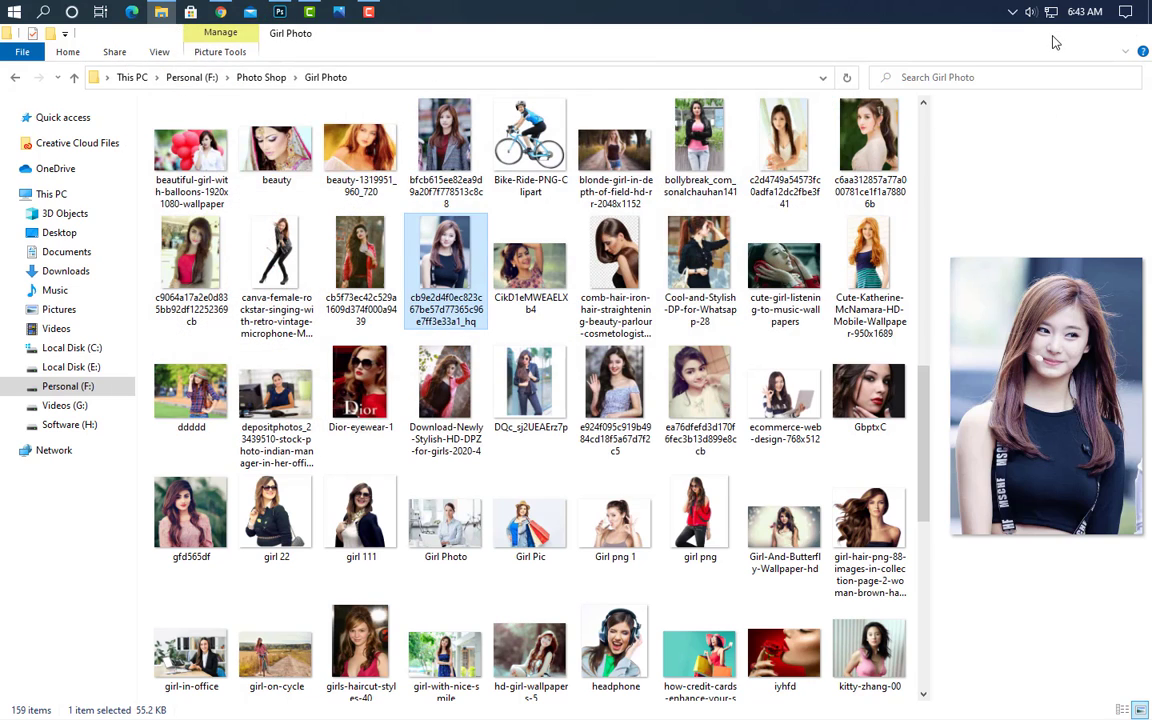
pyautogui.press('super+d')
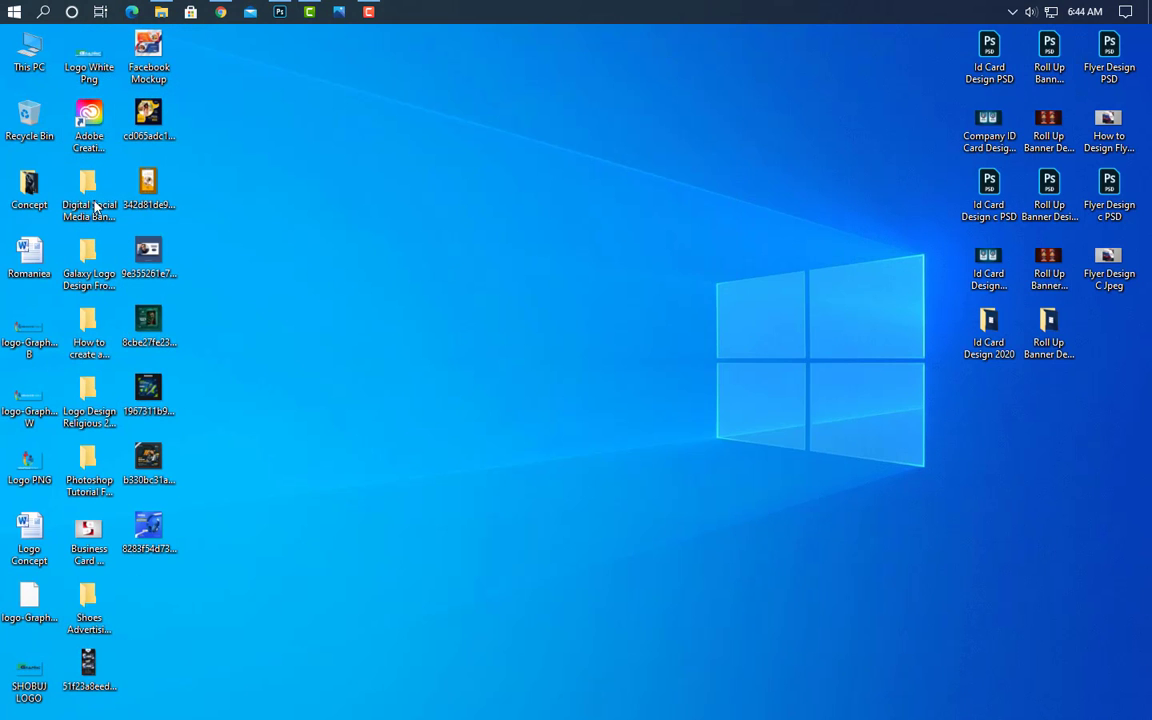
pyautogui.moveTo(89, 60); pyautogui.dragTo(363, 257)
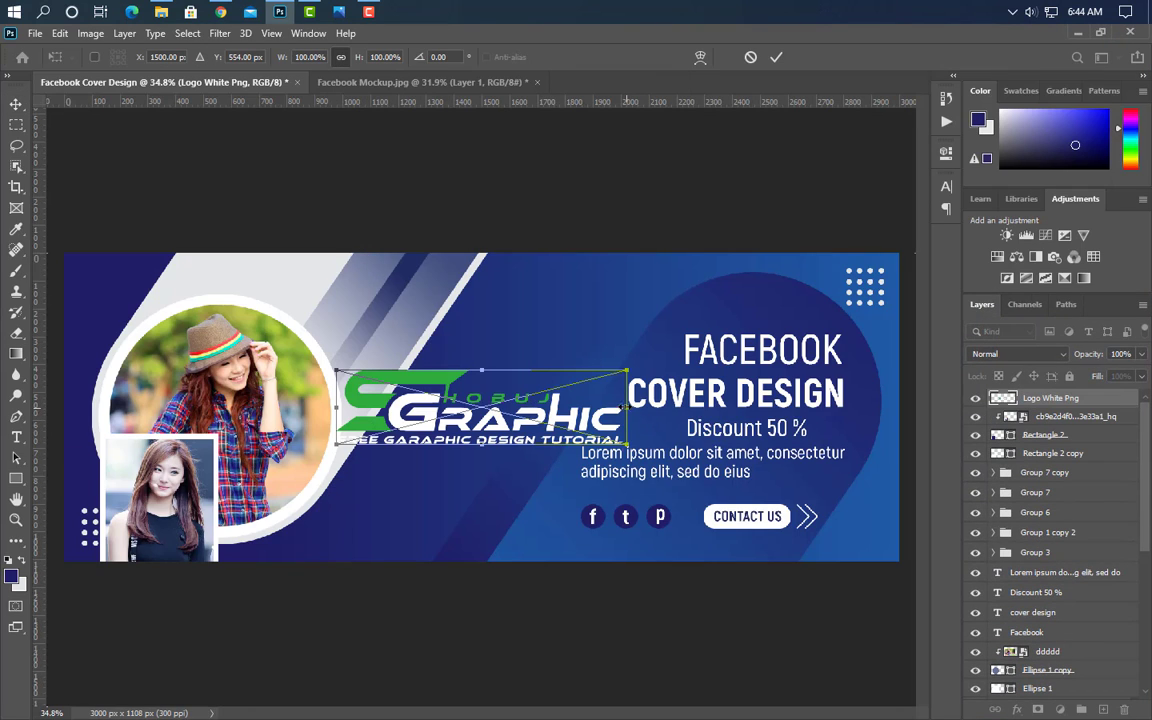
pyautogui.moveTo(626, 407); pyautogui.dragTo(183, 287)
pyautogui.click(775, 58)
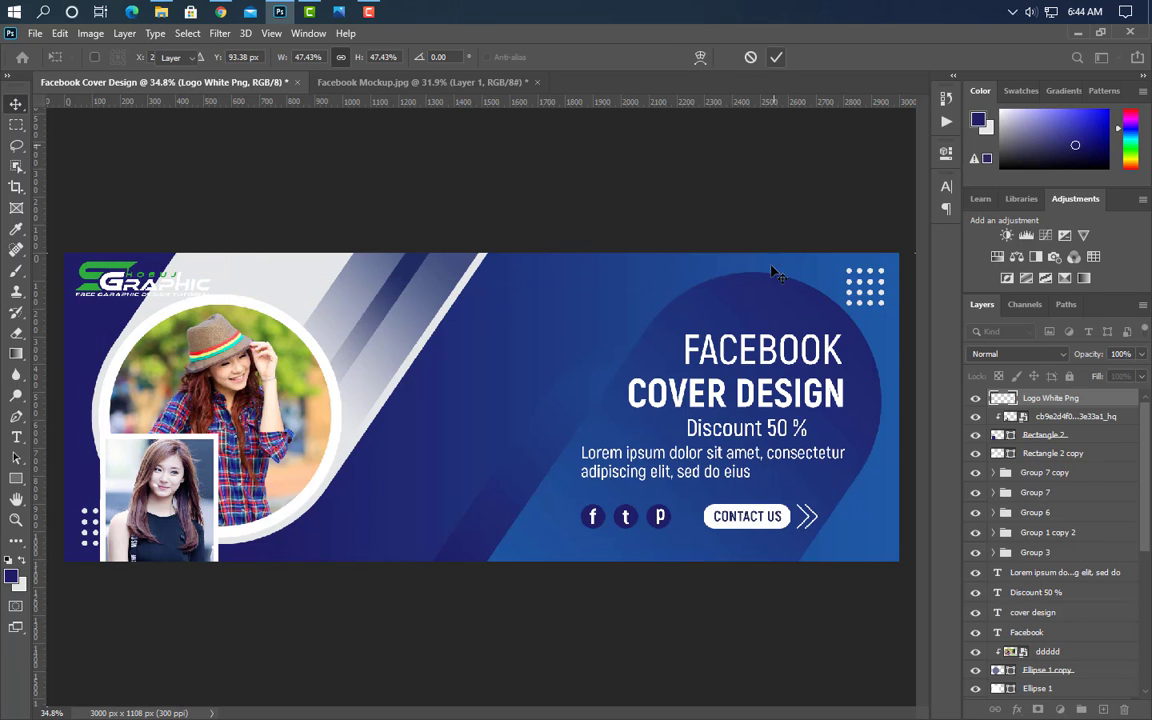
# Draw a dark blue circle of about 175 px to the right of the large photo circle.
pyautogui.click(16, 480)
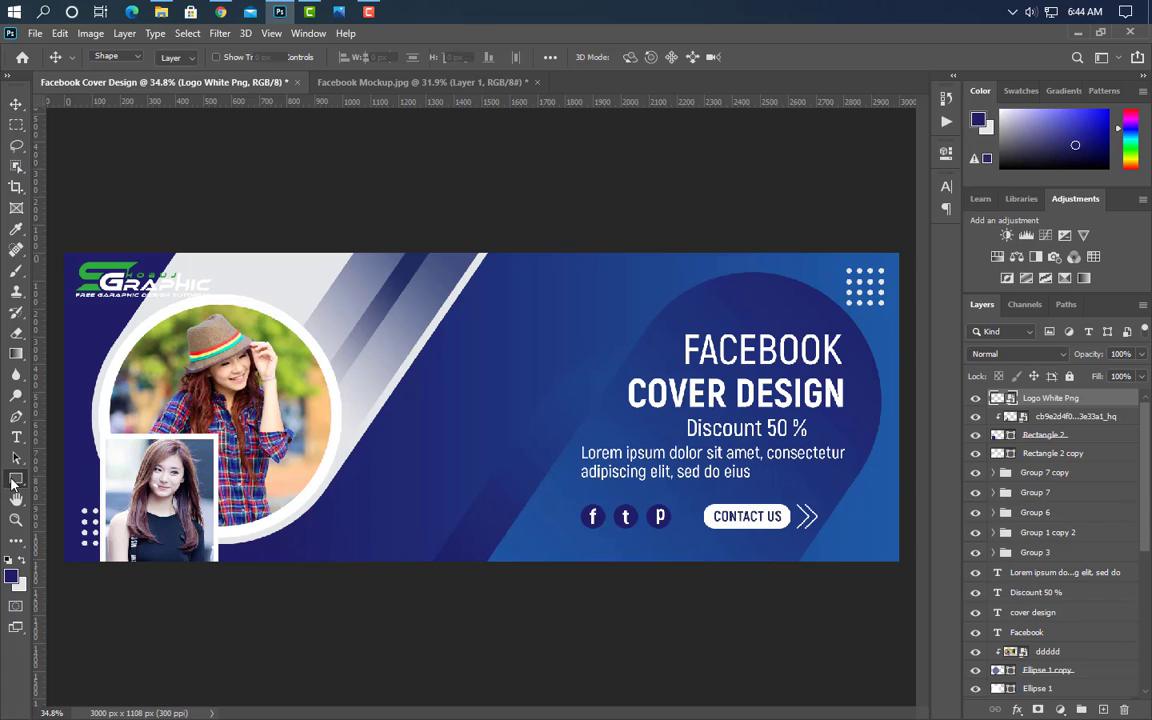
pyautogui.click(72, 510)
pyautogui.moveTo(365, 390); pyautogui.dragTo(408, 459)
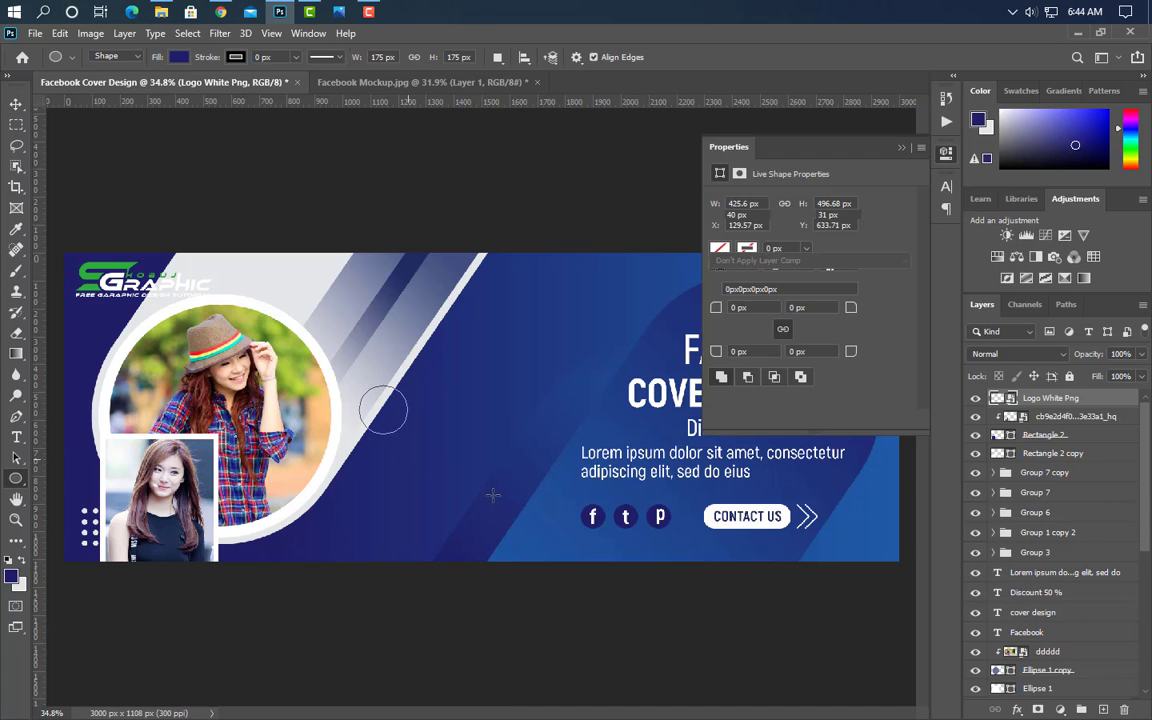
pyautogui.click(820, 130)
pyautogui.press('v')
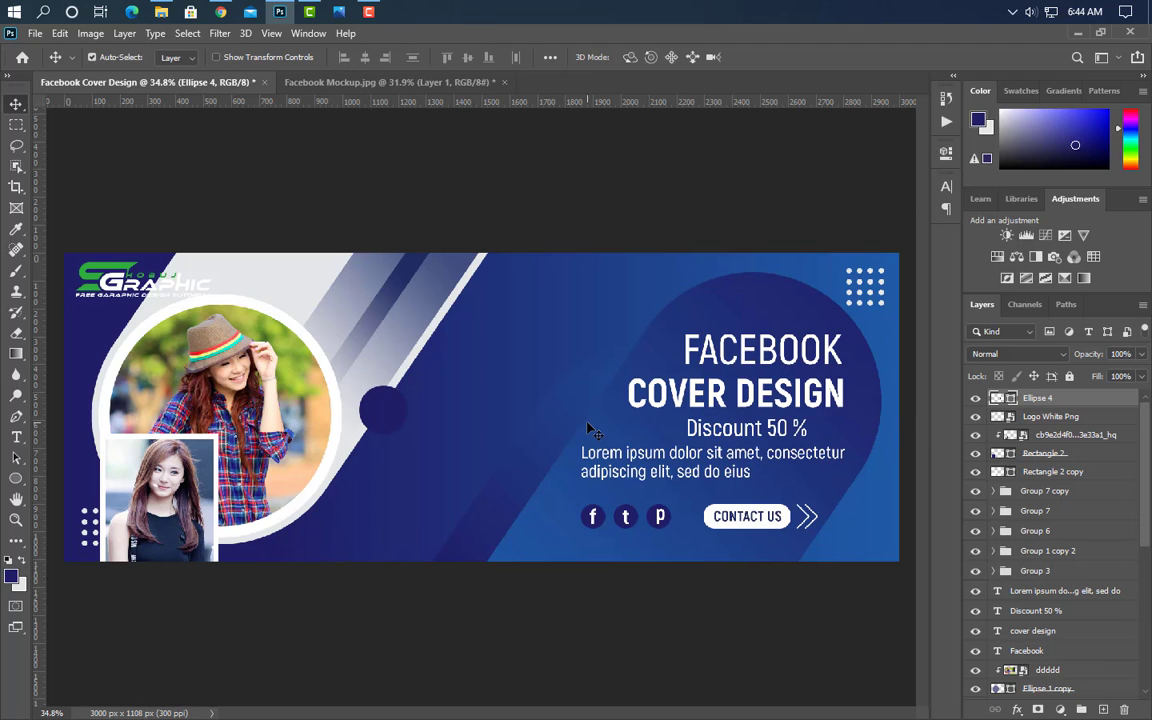
# Duplicate the dark blue circle, scale the copy to about 66.6% and place it below and right of the original.
pyautogui.moveTo(1125, 405); pyautogui.dragTo(1103, 709)
pyautogui.hotkey('ctrl', 't')
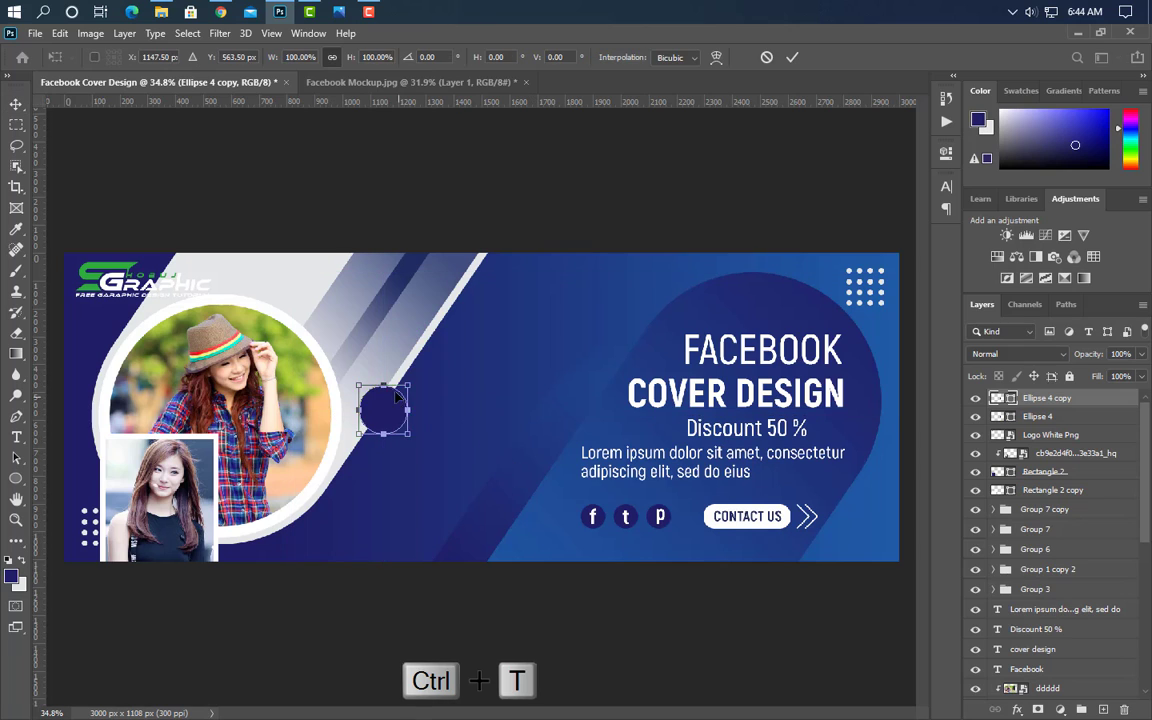
pyautogui.moveTo(383, 386); pyautogui.dragTo(430, 472)
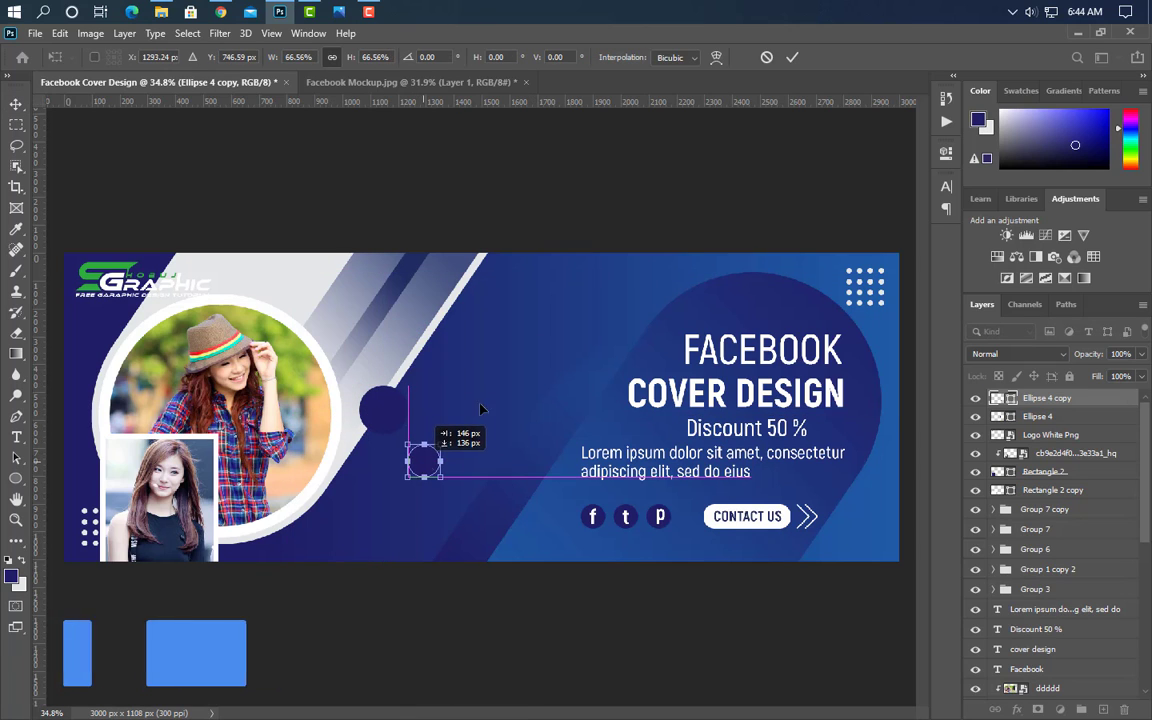
pyautogui.click(792, 57)
# Fill the smaller circle copy with white ffffff.
pyautogui.doubleClick(1014, 398)
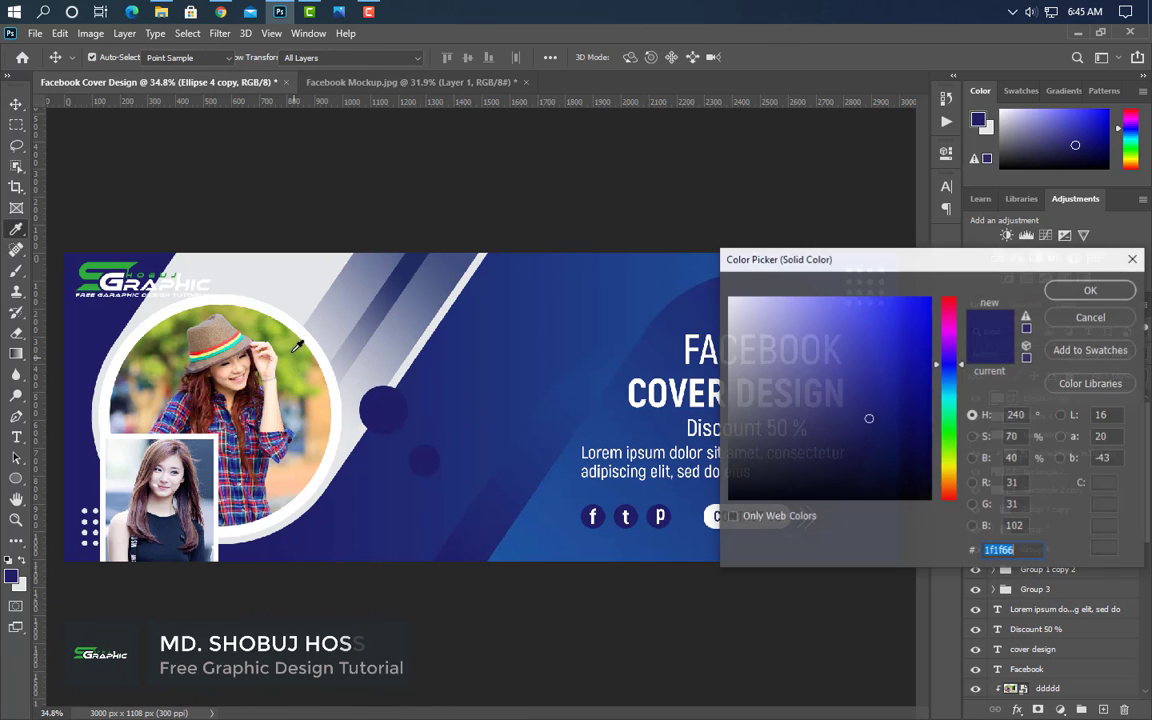
pyautogui.write('ffffff')
pyautogui.click(1091, 290)
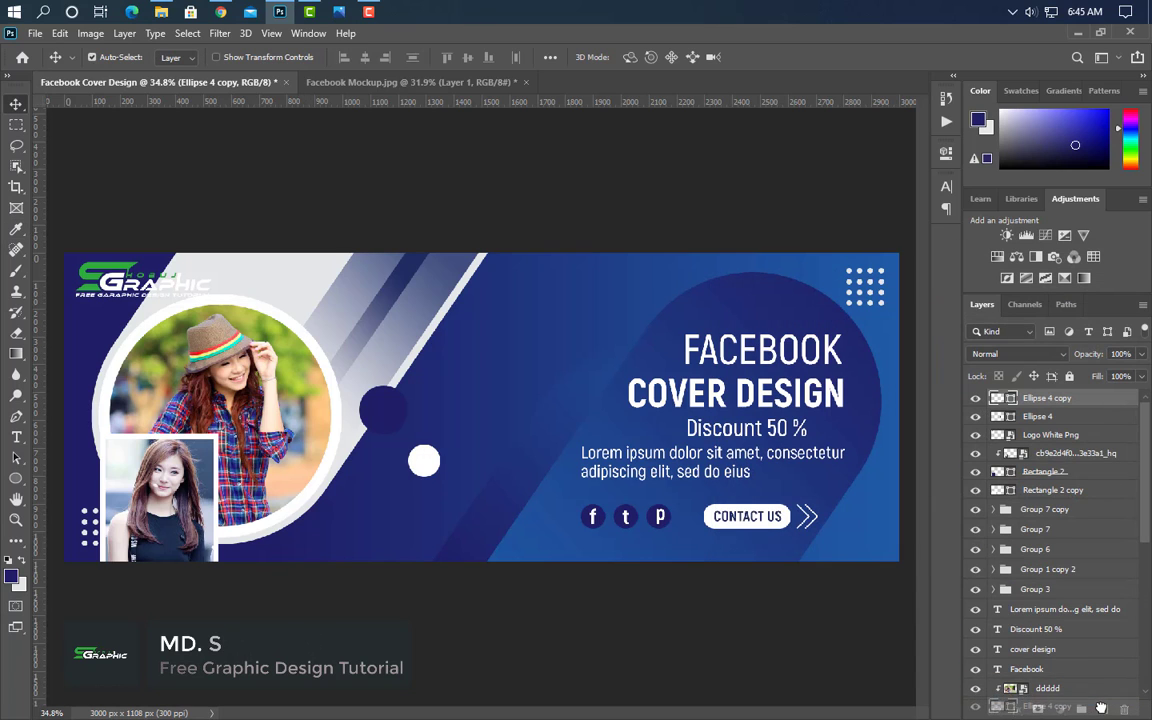
# Duplicate the white circle, scale the copy to about 52.5% and place it below and left of the white one.
pyautogui.hotkey('ctrl', 'j')
pyautogui.hotkey('ctrl', 't')
pyautogui.moveTo(408, 445); pyautogui.dragTo(351, 524)
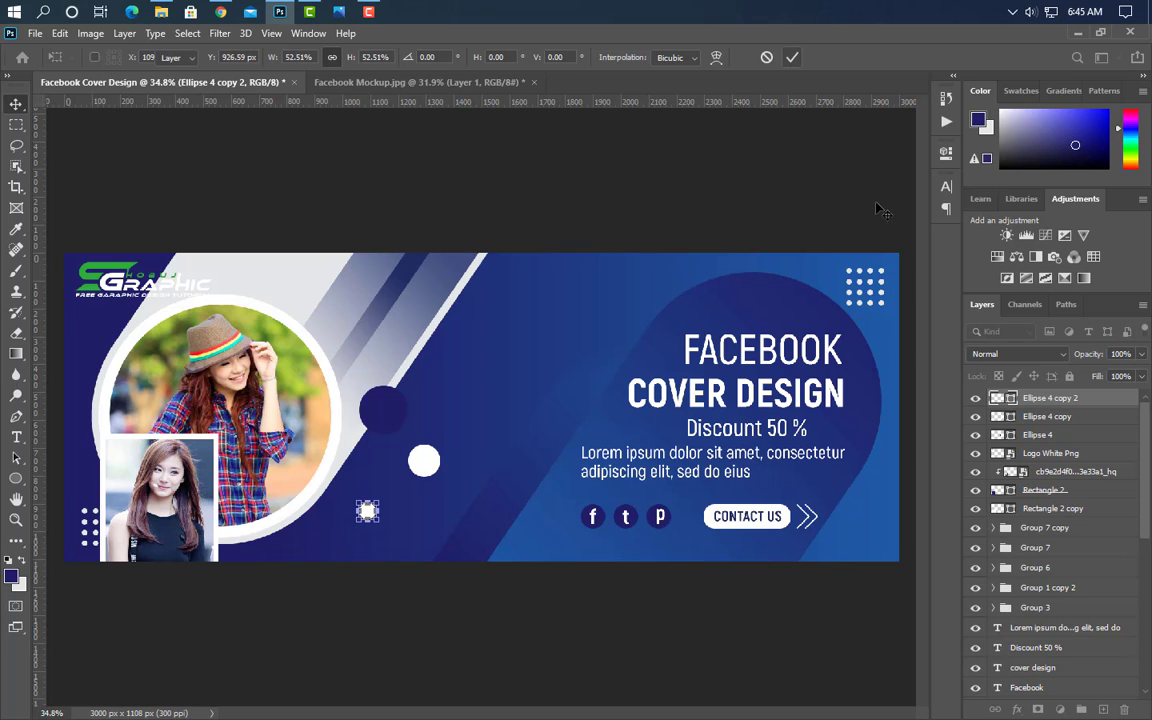
pyautogui.press('Return')
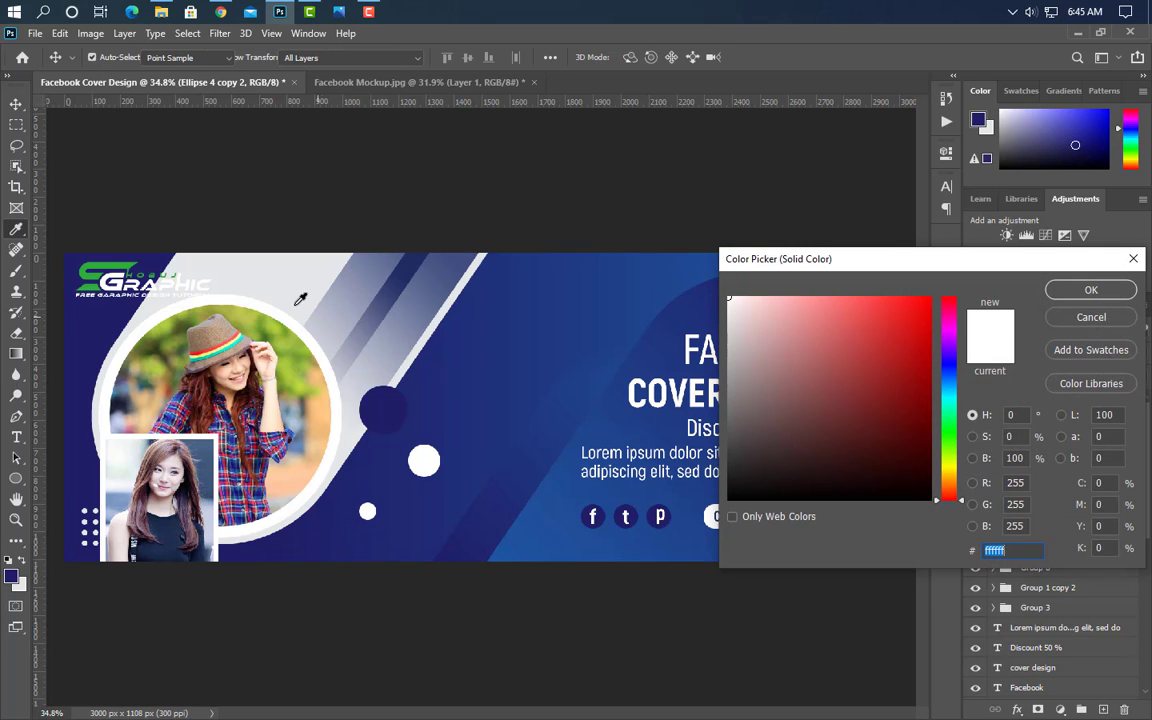
# Recolor the smallest circle with the light grey sampled from the slanted panel, and the largest dark blue circle with background blue 1f549f.
pyautogui.click(298, 305)
pyautogui.click(1091, 290)
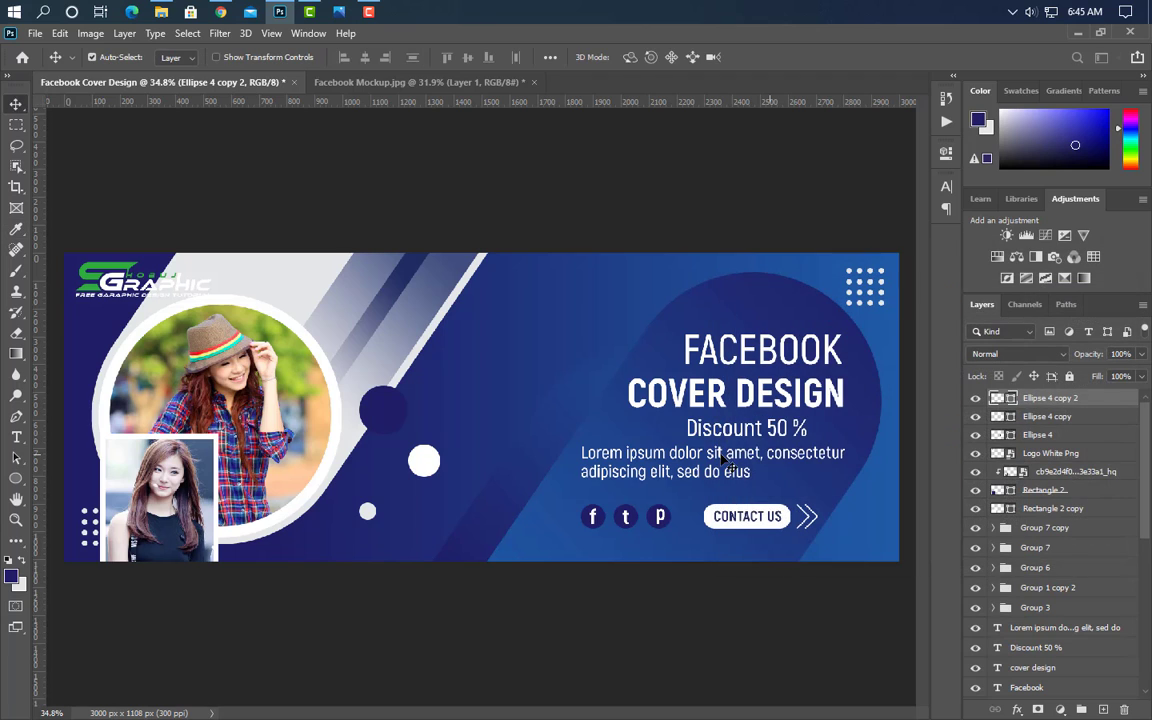
pyautogui.click(388, 418)
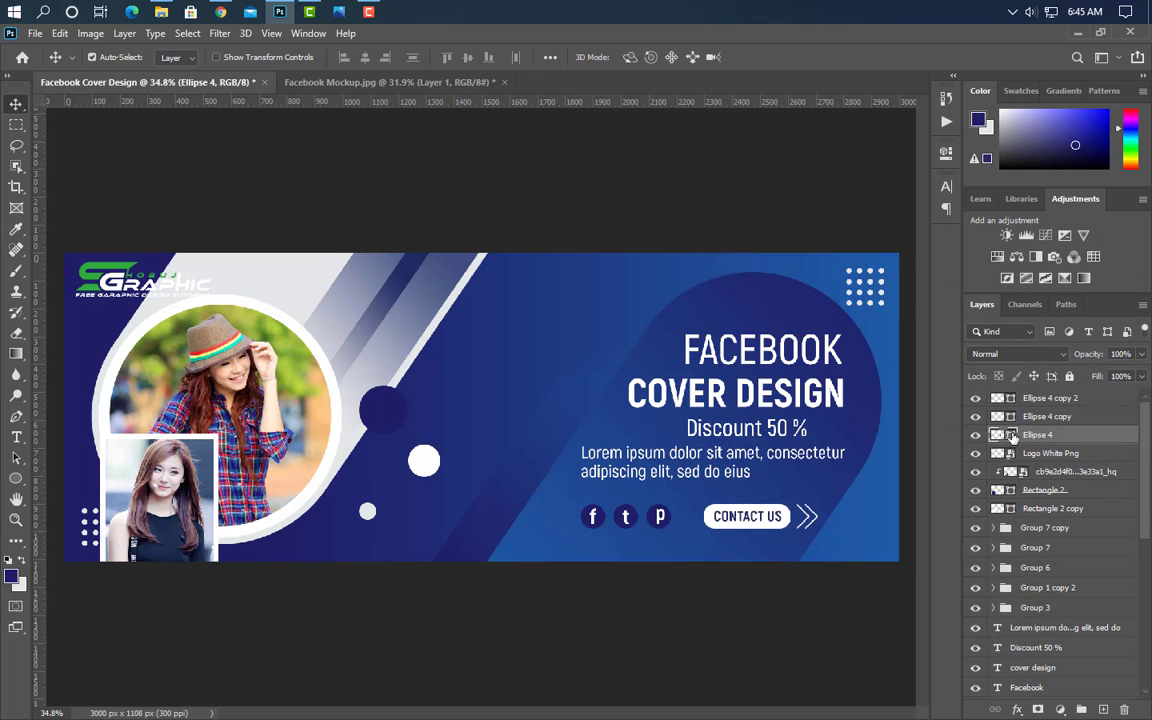
pyautogui.click(510, 548)
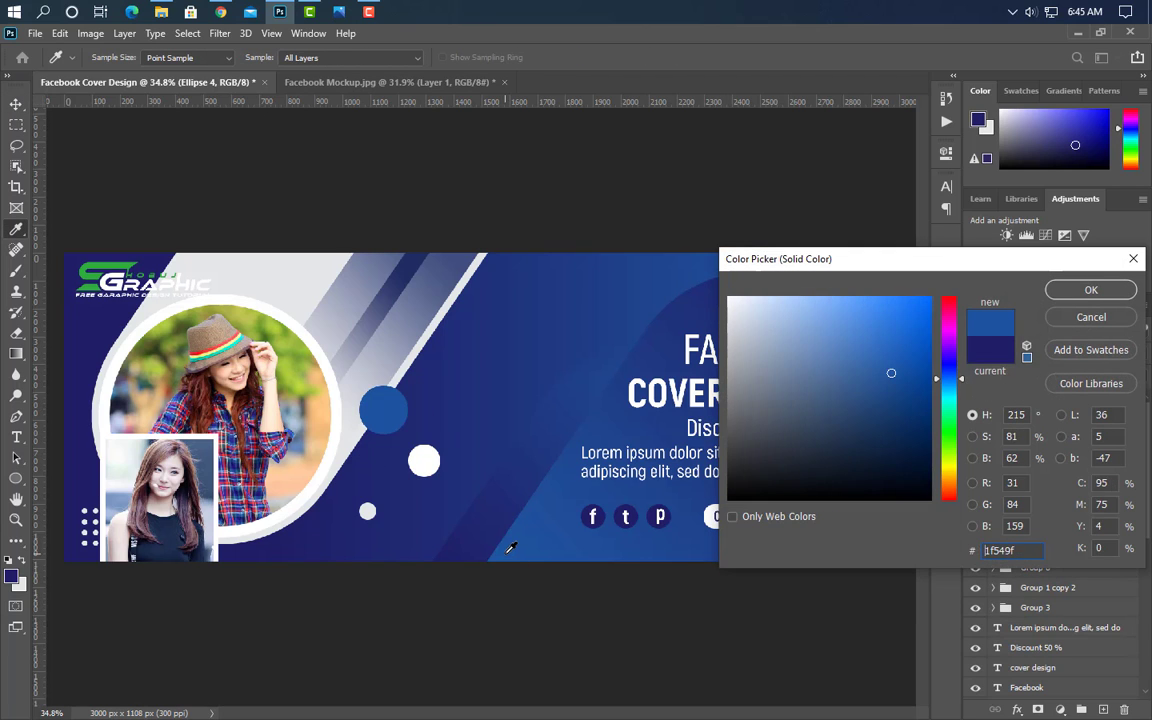
pyautogui.click(1093, 289)
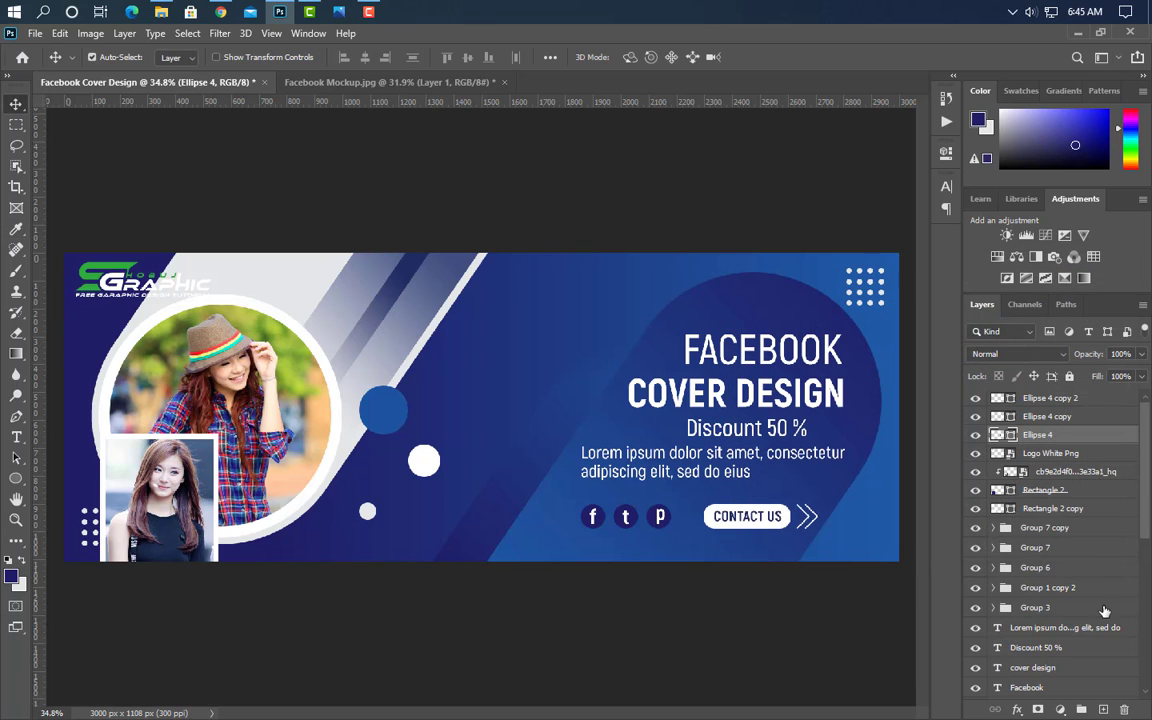
# Duplicate the largest blue circle, scale the copy to about 77% and place it at the large photo circle's upper-left edge, below the logo.
pyautogui.moveTo(1116, 454); pyautogui.dragTo(1103, 709)
pyautogui.hotkey('ctrl', 't')
pyautogui.moveTo(375, 400); pyautogui.dragTo(78, 325)
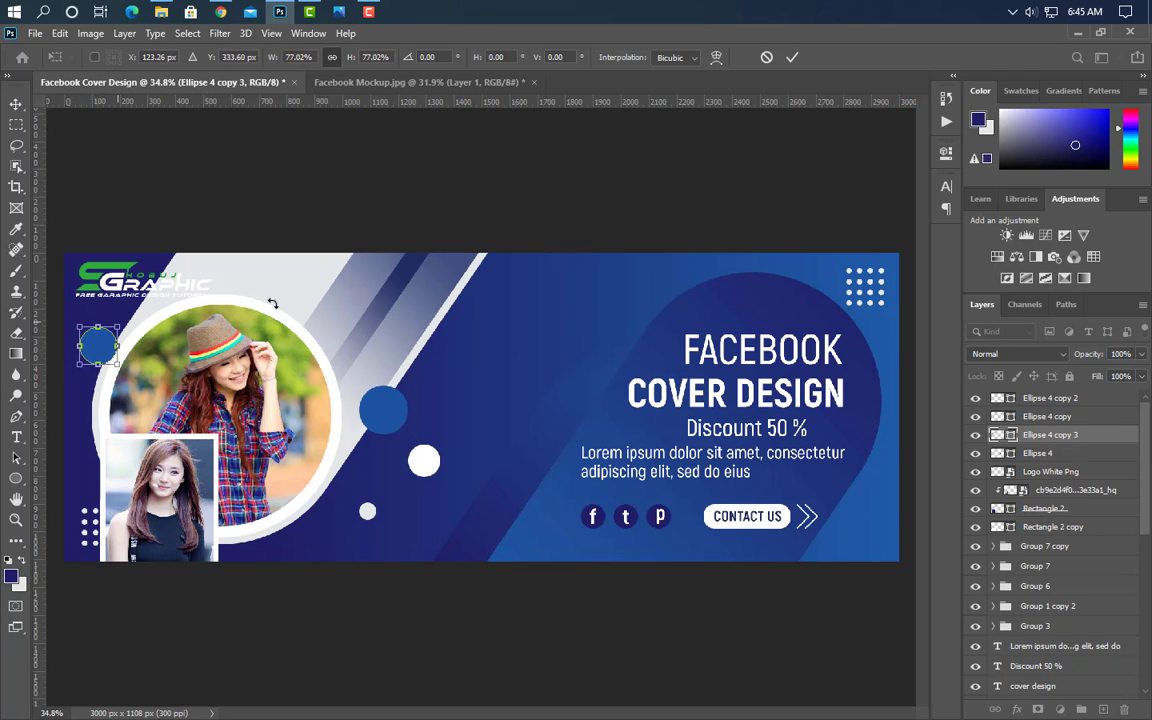
pyautogui.click(794, 58)
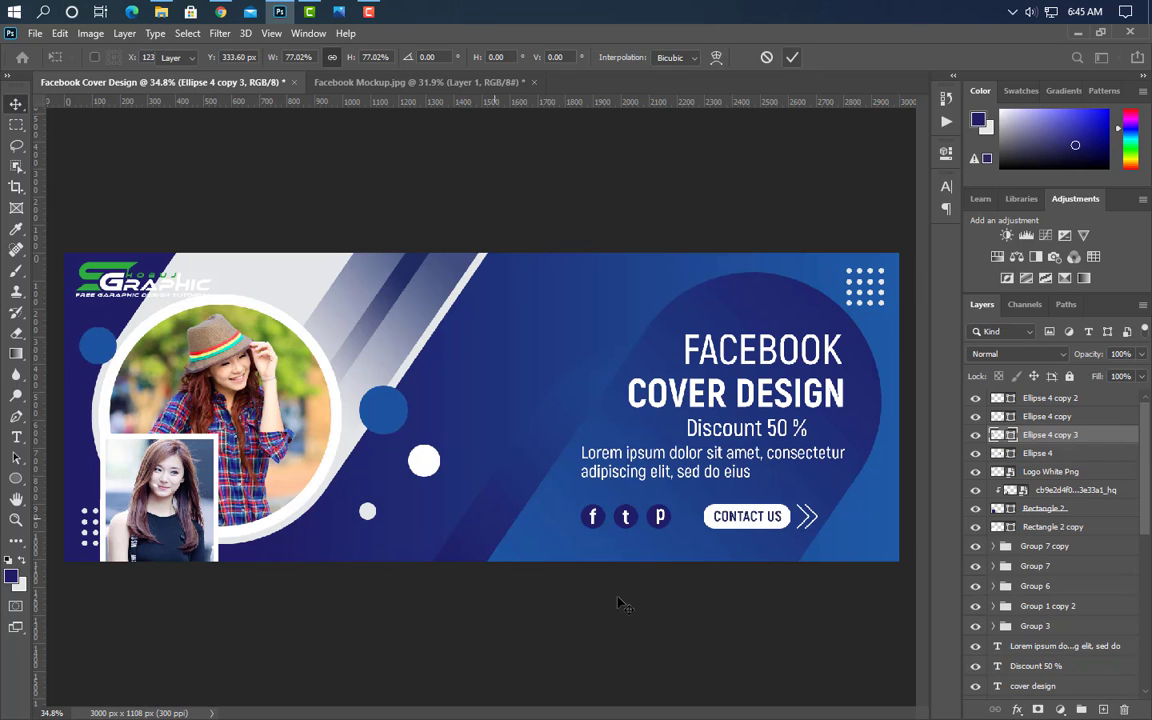